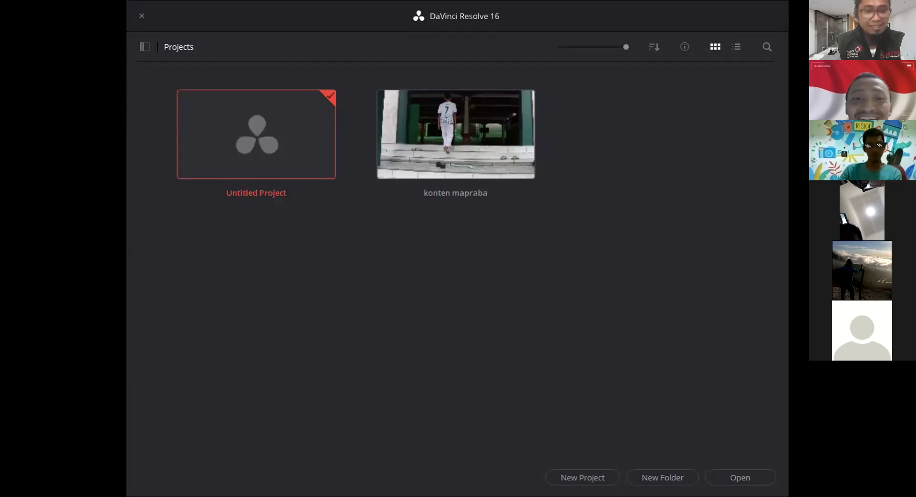
# - Switch to the browser and look through the feature and hardware sections of the DaVinci Resolve 17 overview page
pyautogui.hotkey('alt', 'Tab')
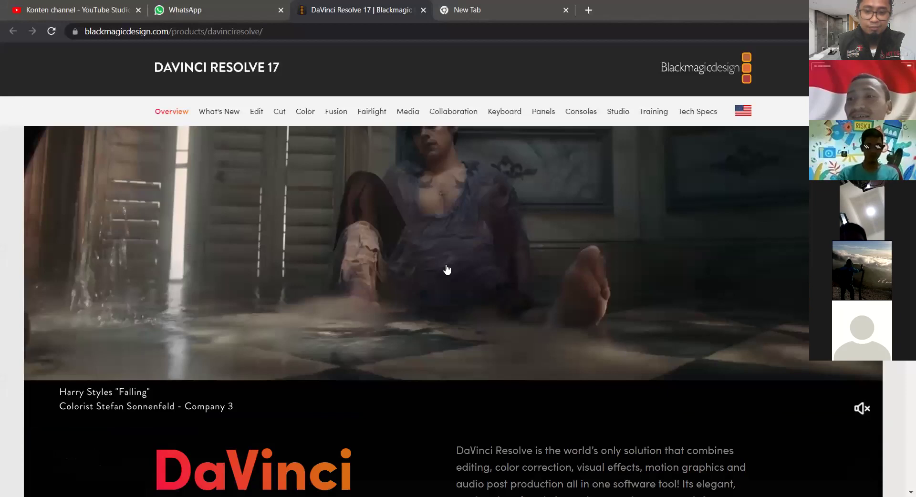
pyautogui.scroll(-6, 428, 296)
pyautogui.scroll(-5, 424, 306)
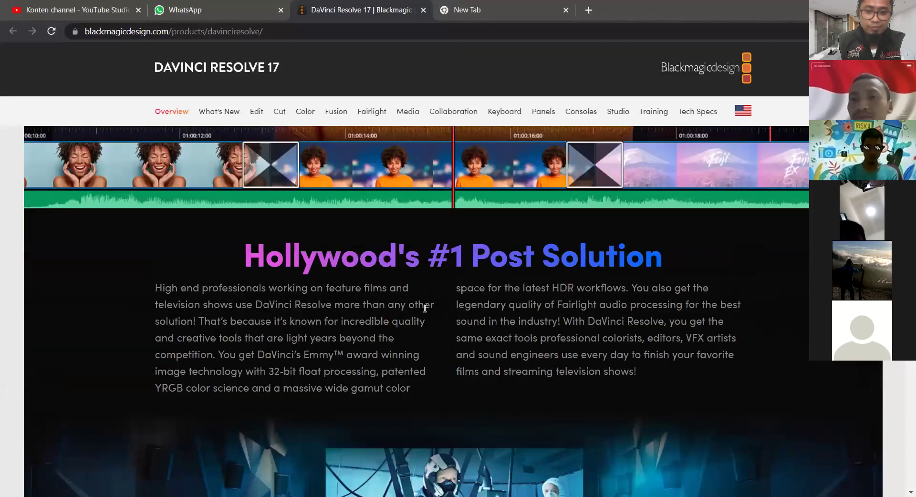
pyautogui.scroll(-10, 423, 314)
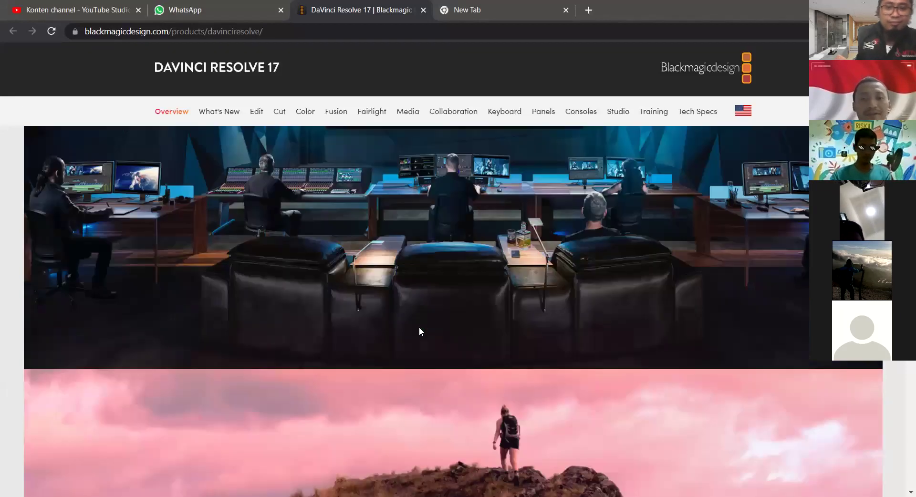
pyautogui.scroll(-15, 418, 333)
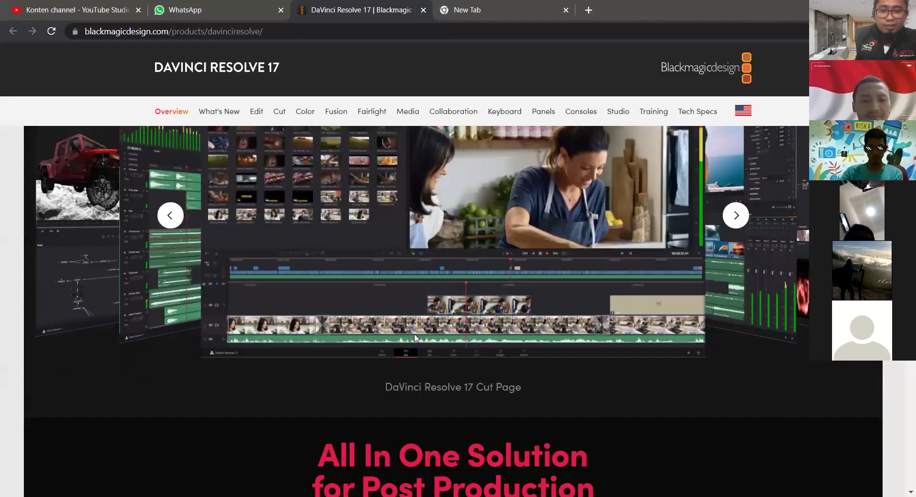
pyautogui.scroll(-15, 410, 362)
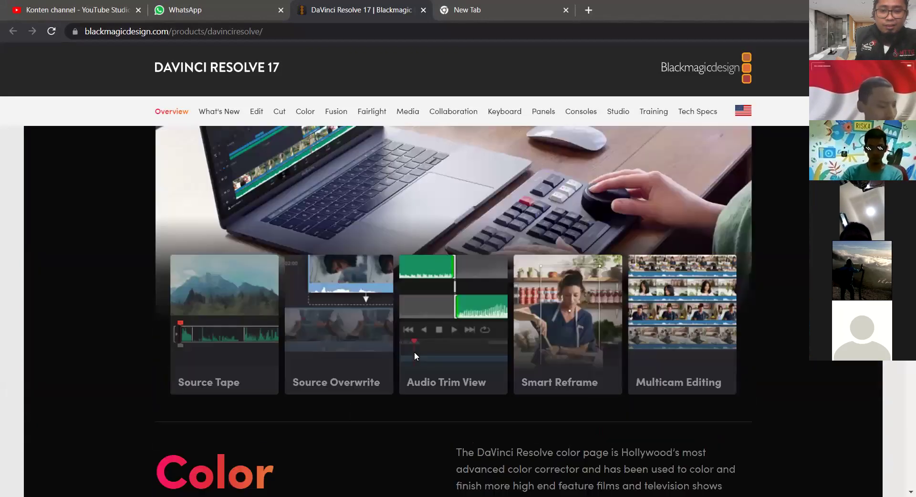
pyautogui.scroll(-15, 434, 371)
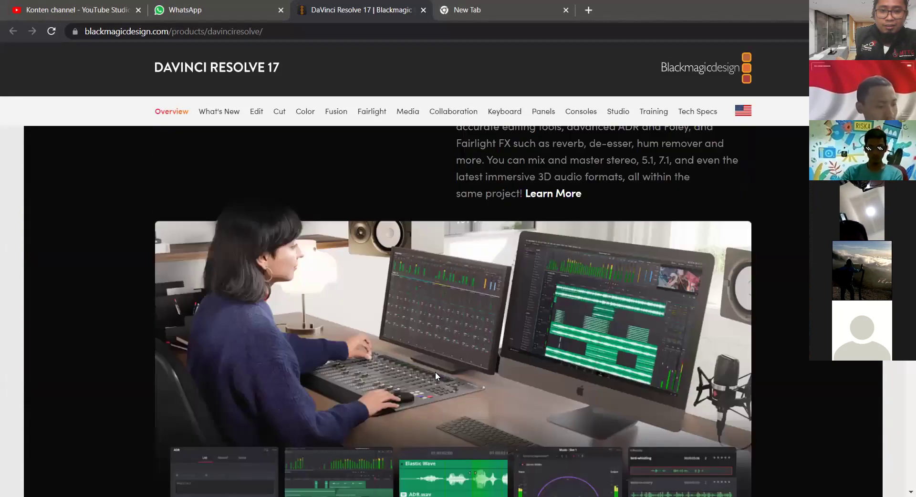
pyautogui.scroll(-15, 435, 375)
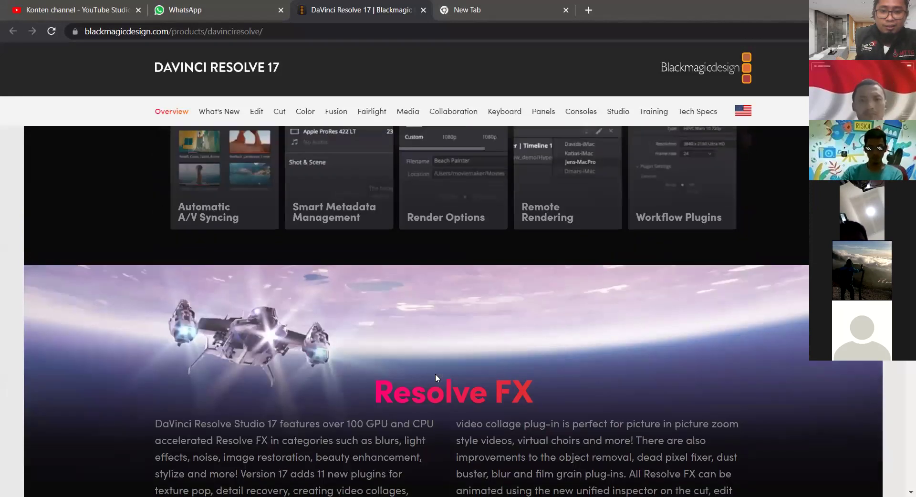
pyautogui.scroll(-5, 435, 374)
pyautogui.scroll(-5, 435, 374)
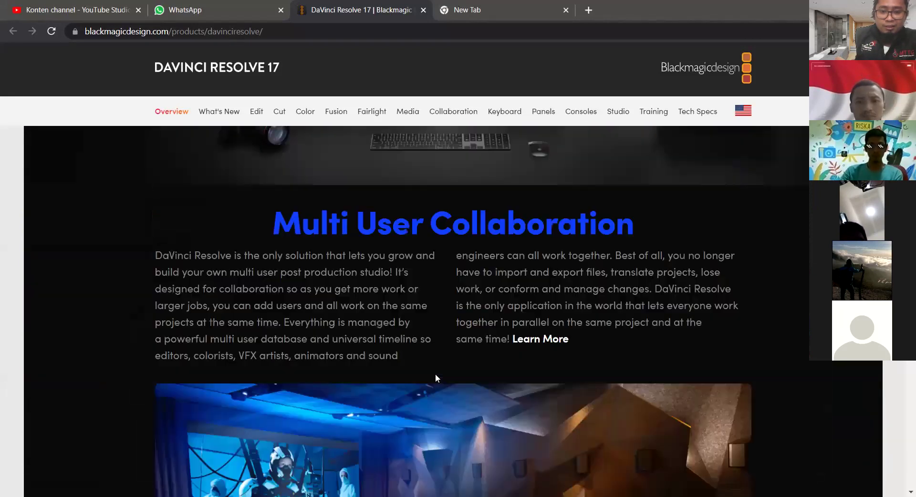
pyautogui.scroll(-10, 435, 373)
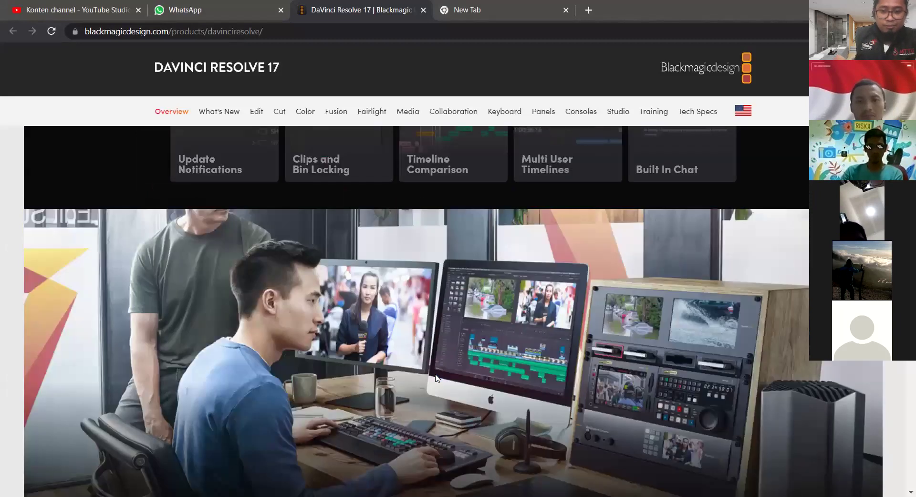
pyautogui.scroll(-10, 436, 379)
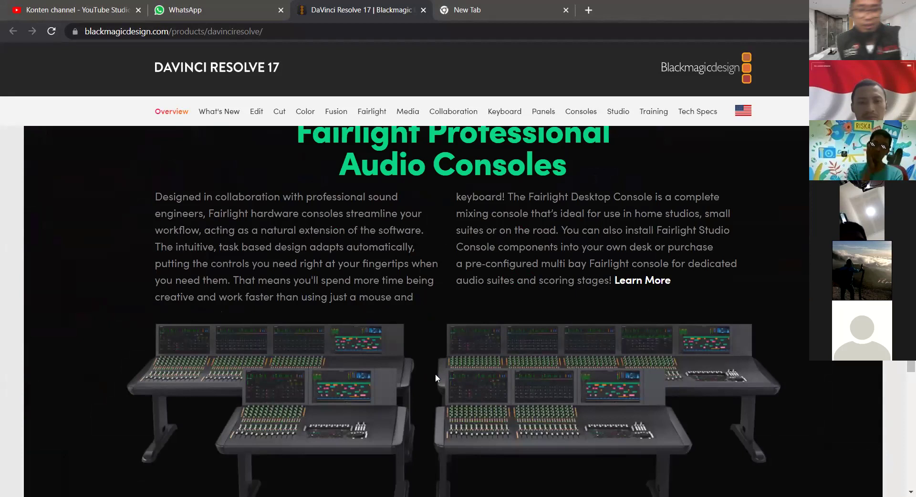
pyautogui.scroll(-1, 435, 379)
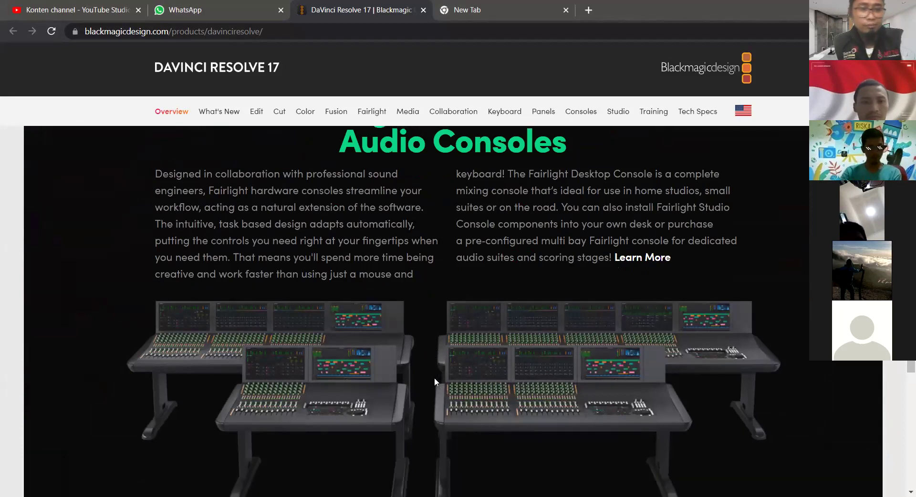
# - Find the software section of the product page and compare the free DaVinci Resolve 17 with DaVinci Resolve Studio 17
pyautogui.scroll(-5, 435, 381)
pyautogui.scroll(-10, 434, 385)
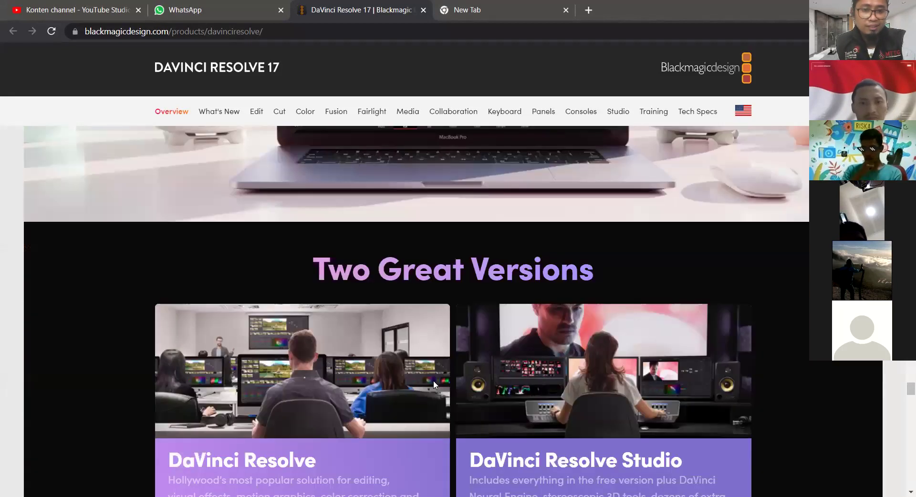
pyautogui.scroll(-10, 433, 380)
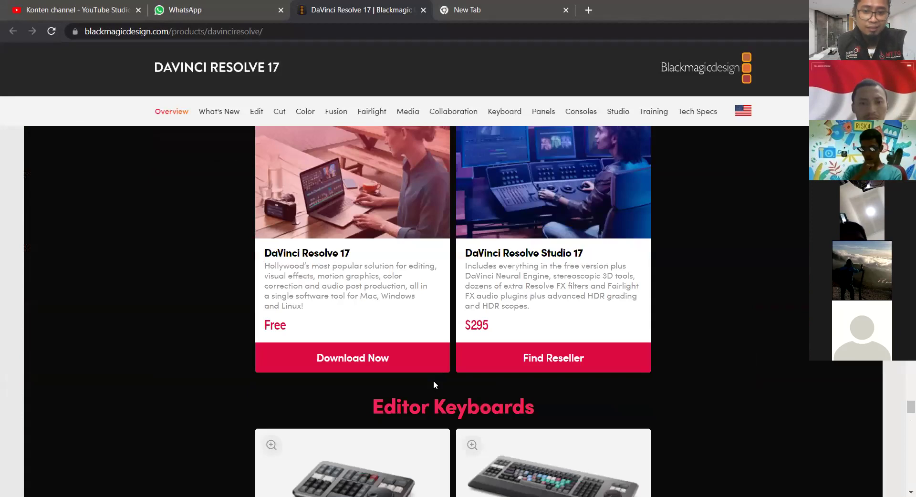
pyautogui.scroll(2, 434, 385)
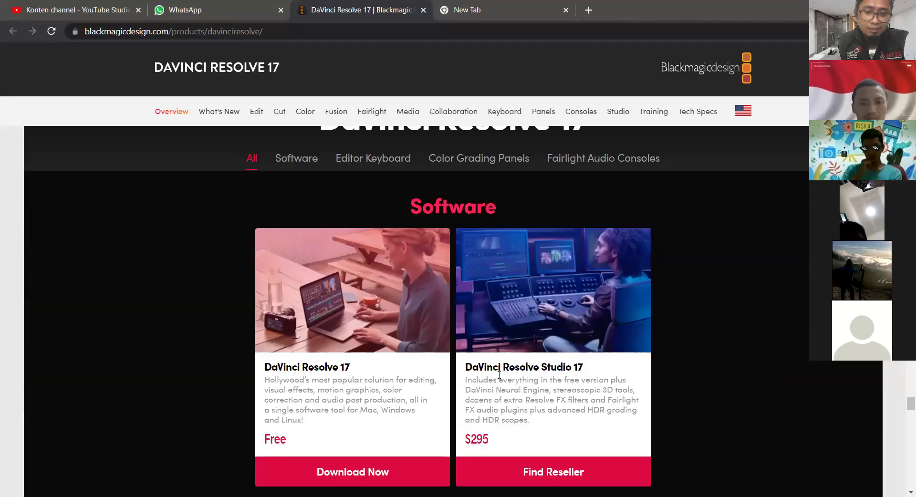
pyautogui.scroll(-1, 325, 337)
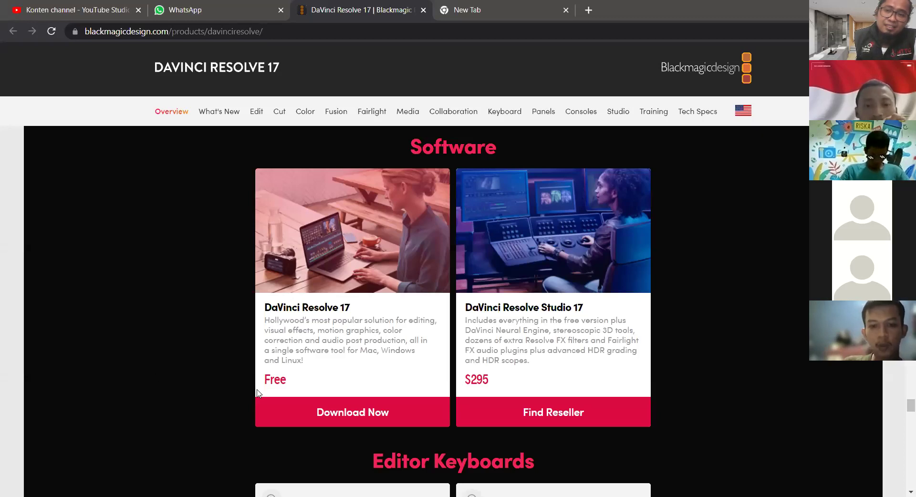
pyautogui.scroll(-3, 260, 393)
pyautogui.scroll(-2, 260, 392)
pyautogui.scroll(4, 358, 386)
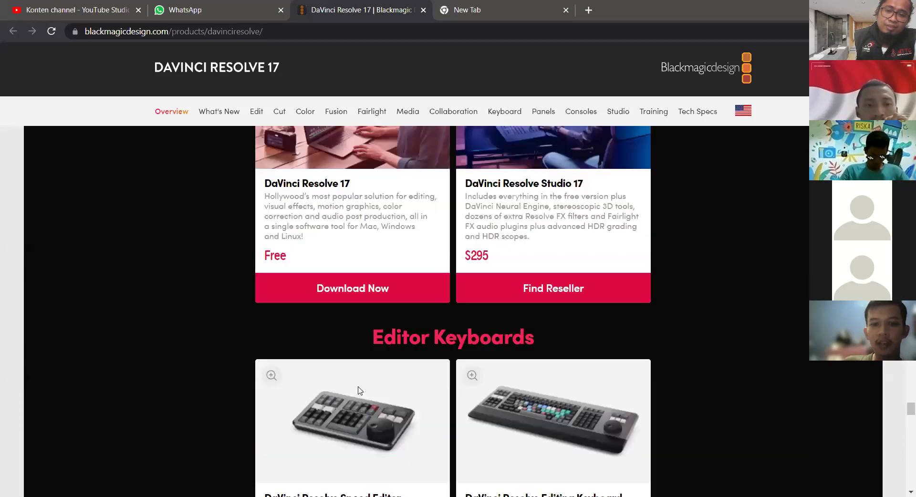
pyautogui.scroll(4, 358, 405)
pyautogui.scroll(-3, 353, 411)
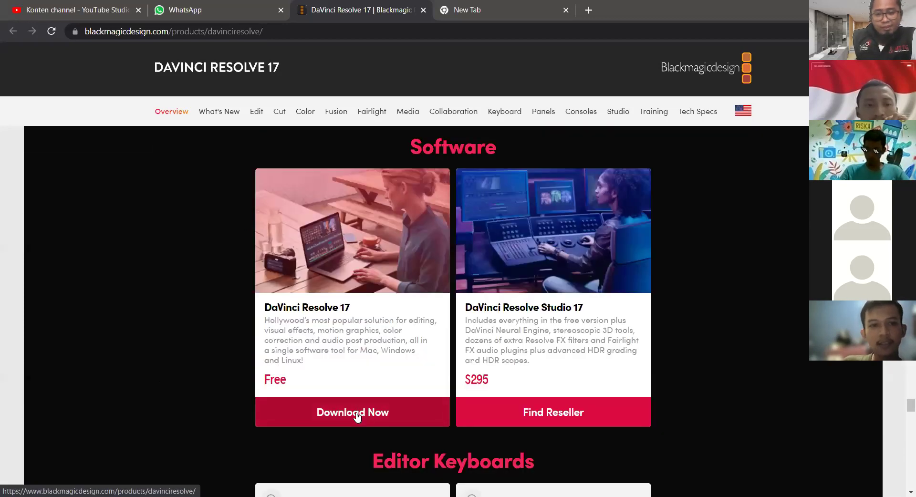
pyautogui.scroll(1, 314, 363)
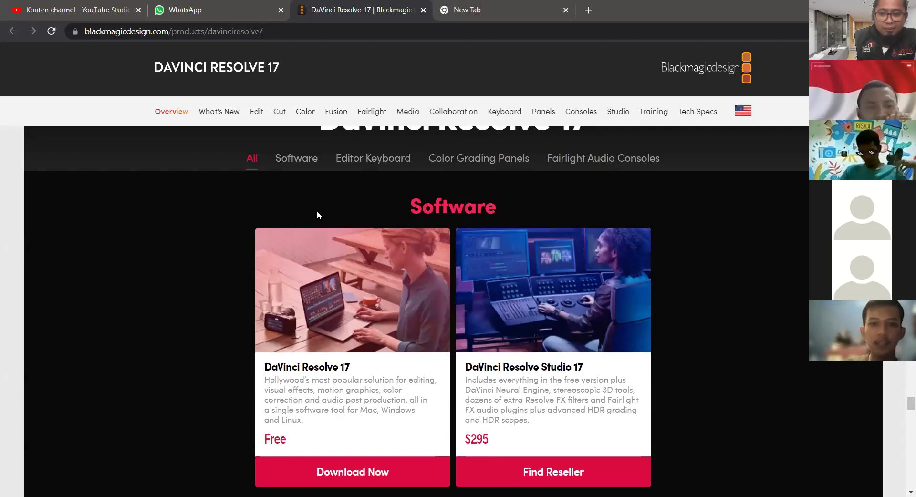
# - Review the registration form for the free DaVinci Resolve 17 Windows download, from the personal details to the city field, and dismiss it
pyautogui.click(342, 472)
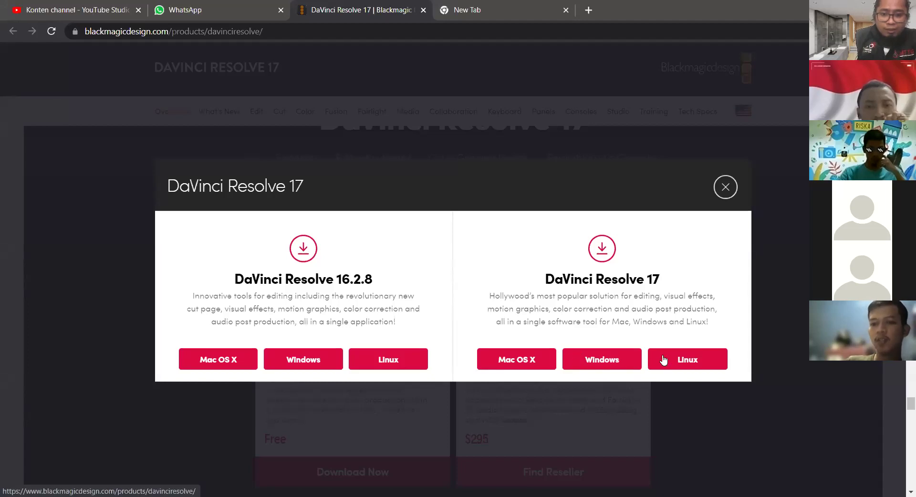
pyautogui.click(609, 361)
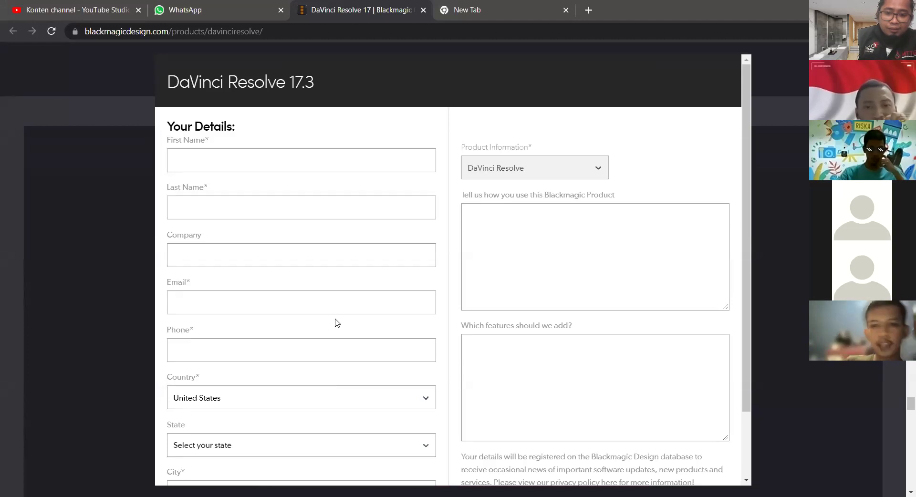
pyautogui.scroll(-2, 348, 353)
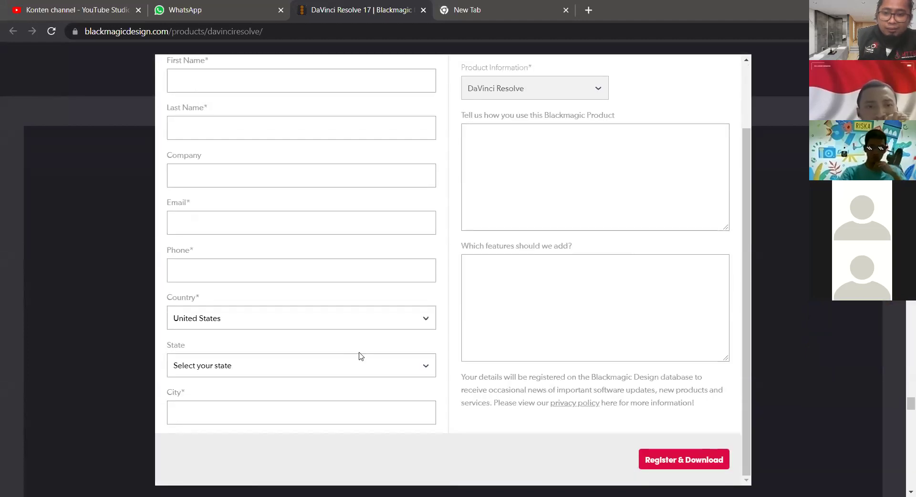
pyautogui.scroll(2, 359, 347)
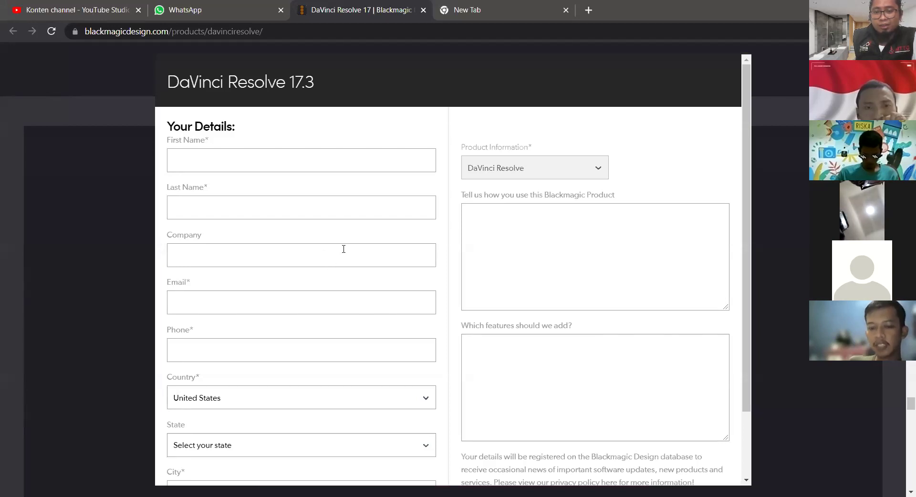
pyautogui.scroll(-2, 415, 298)
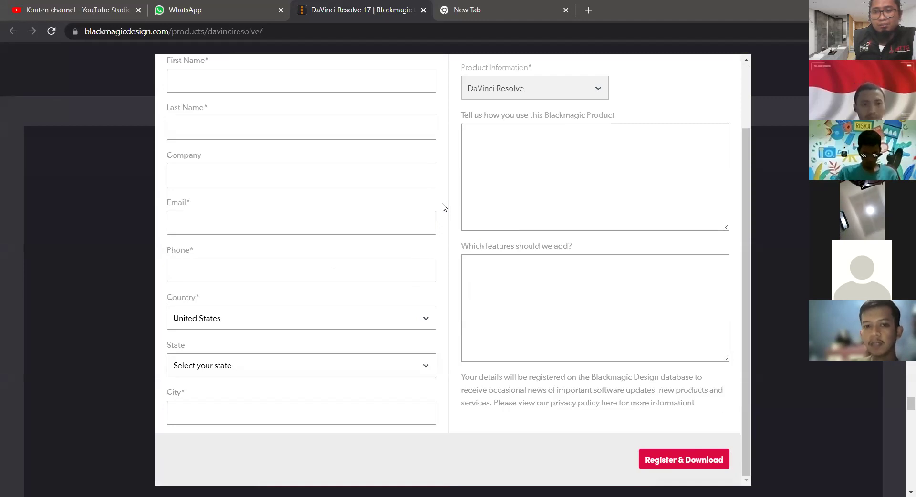
pyautogui.scroll(1, 443, 206)
pyautogui.scroll(-1, 445, 228)
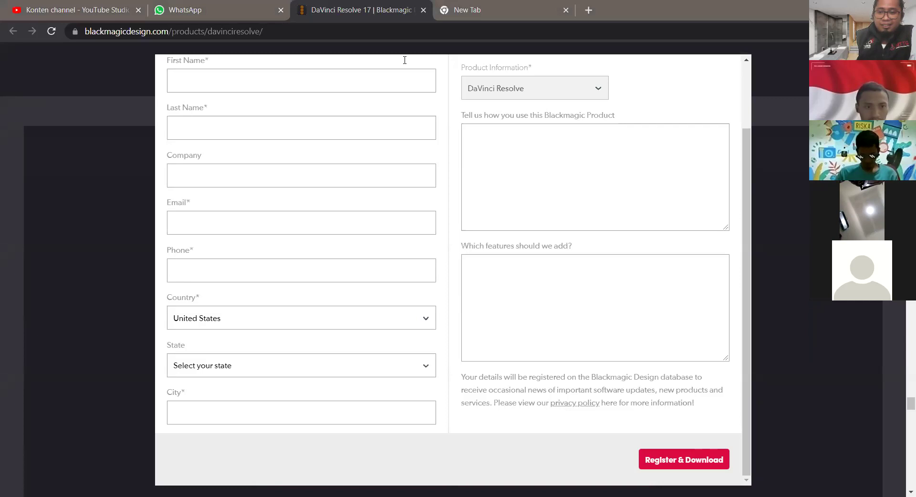
pyautogui.scroll(2, 648, 151)
pyautogui.scroll(-2, 402, 301)
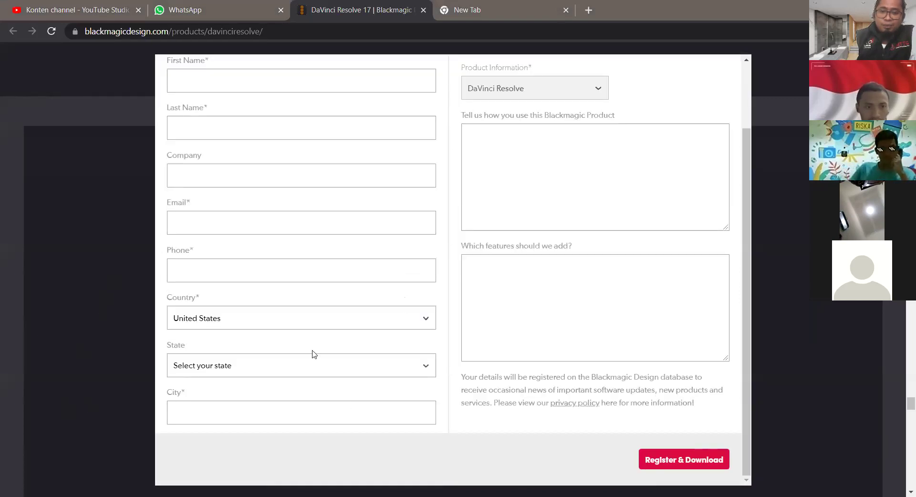
pyautogui.press('Escape')
# - Request the free DaVinci Resolve 17 download for Windows again and go over the fields of its registration form
pyautogui.scroll(-1, 420, 268)
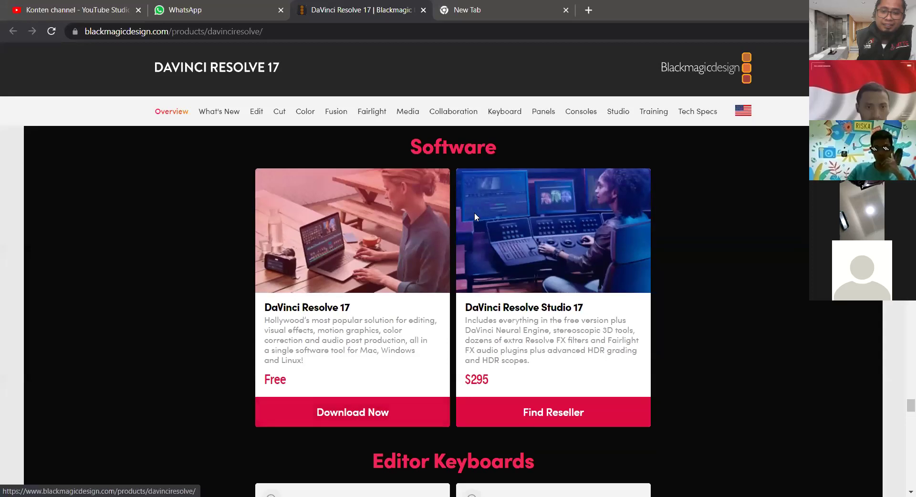
pyautogui.click(338, 413)
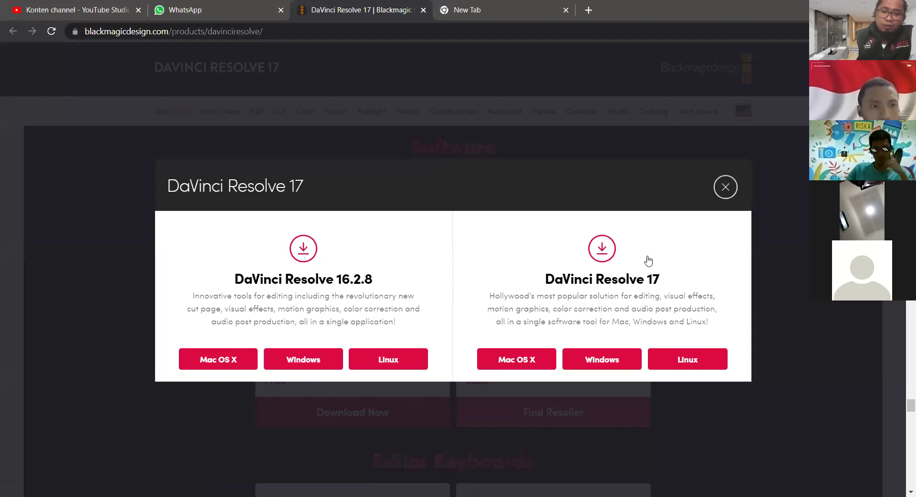
pyautogui.click(602, 362)
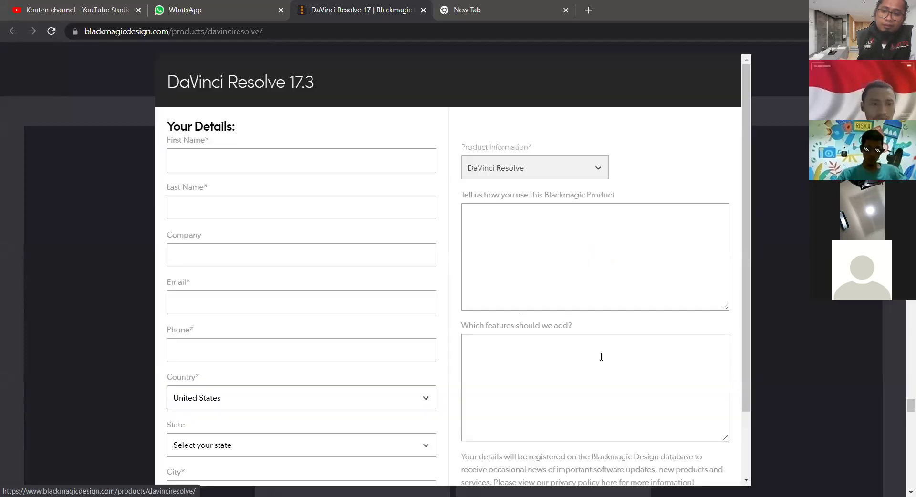
pyautogui.scroll(-2, 264, 264)
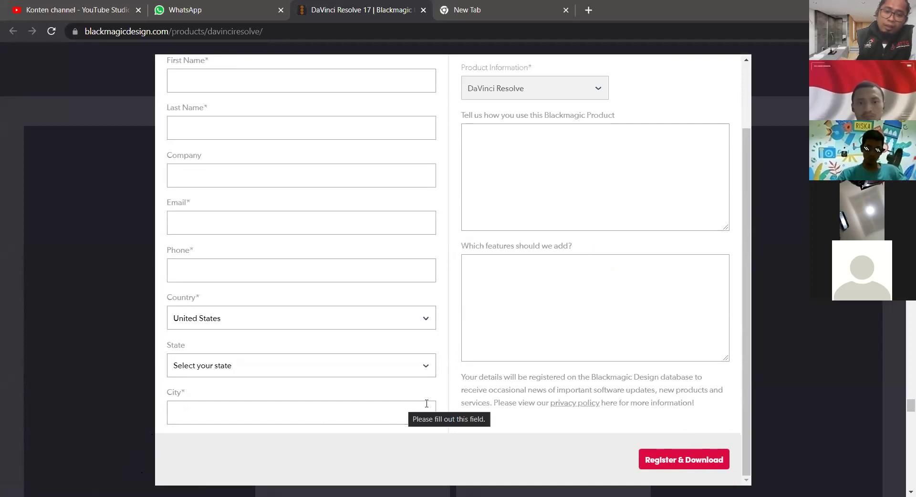
pyautogui.scroll(2, 469, 410)
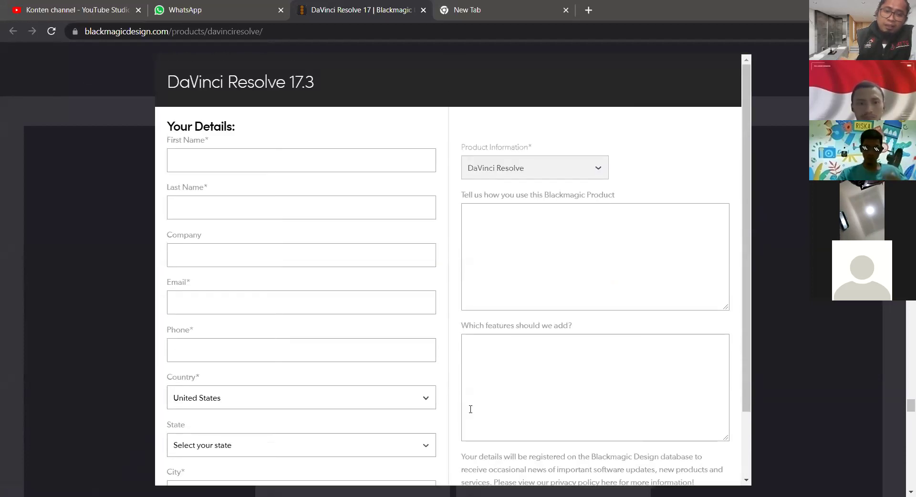
pyautogui.scroll(-2, 470, 411)
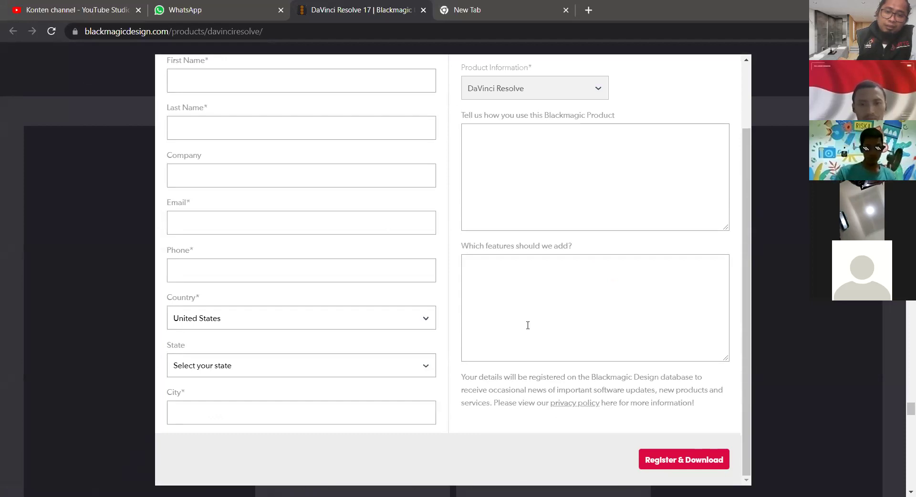
pyautogui.scroll(1, 512, 226)
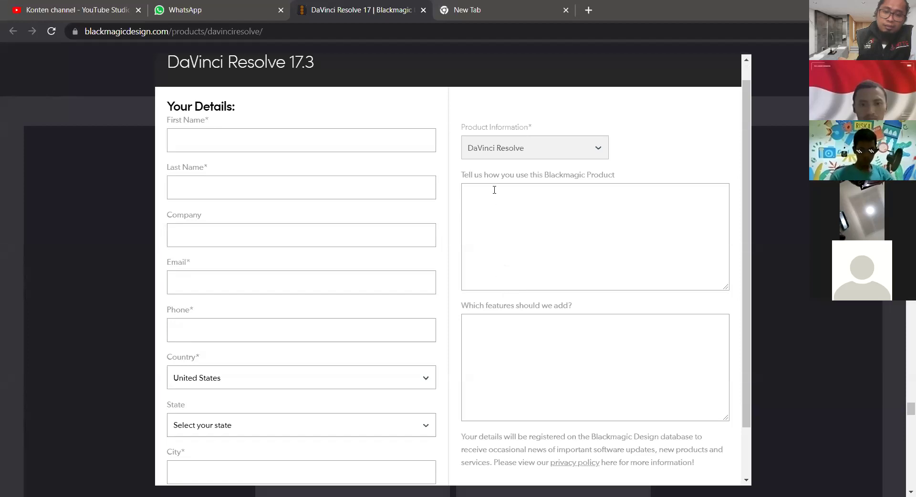
# - Set the country in the registration form to Indonesia
pyautogui.click(387, 380)
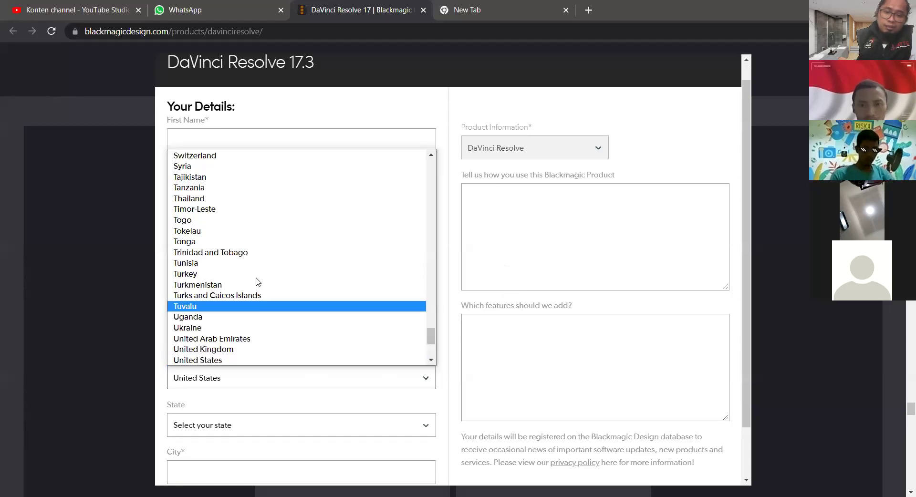
pyautogui.scroll(-3, 256, 286)
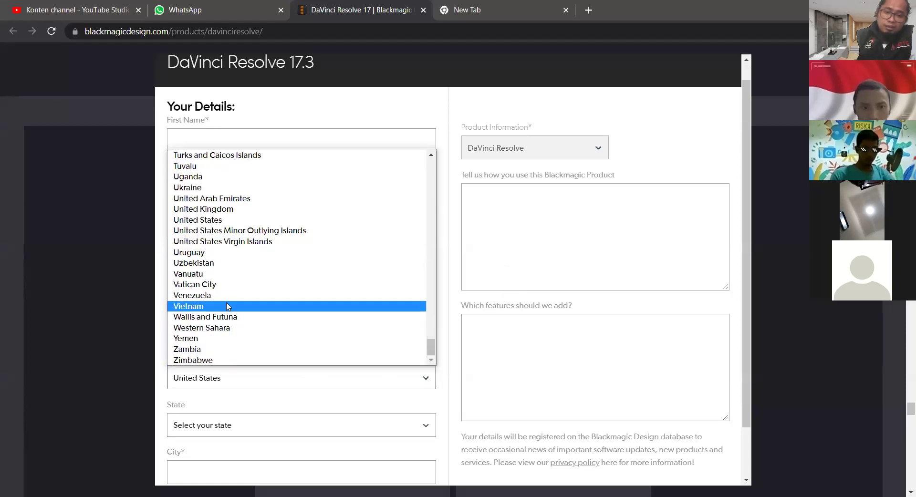
pyautogui.scroll(10, 215, 231)
pyautogui.scroll(20, 215, 230)
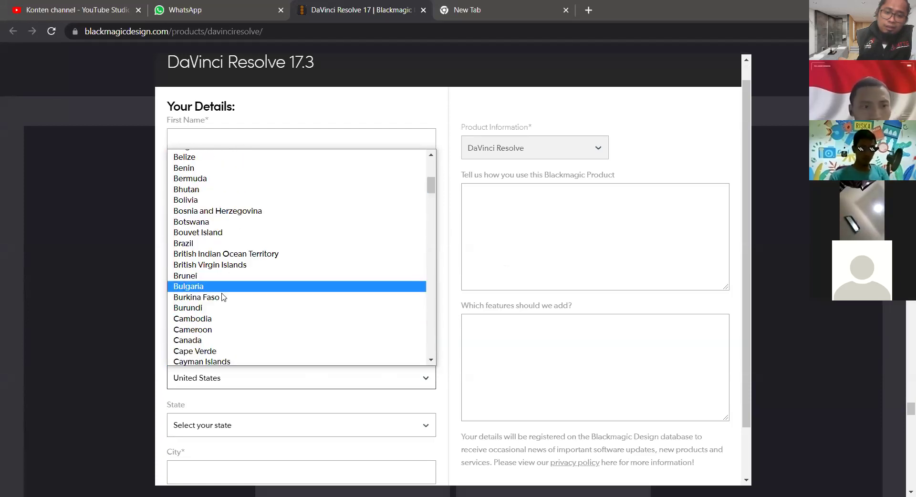
pyautogui.scroll(-10, 221, 296)
pyautogui.scroll(-10, 214, 311)
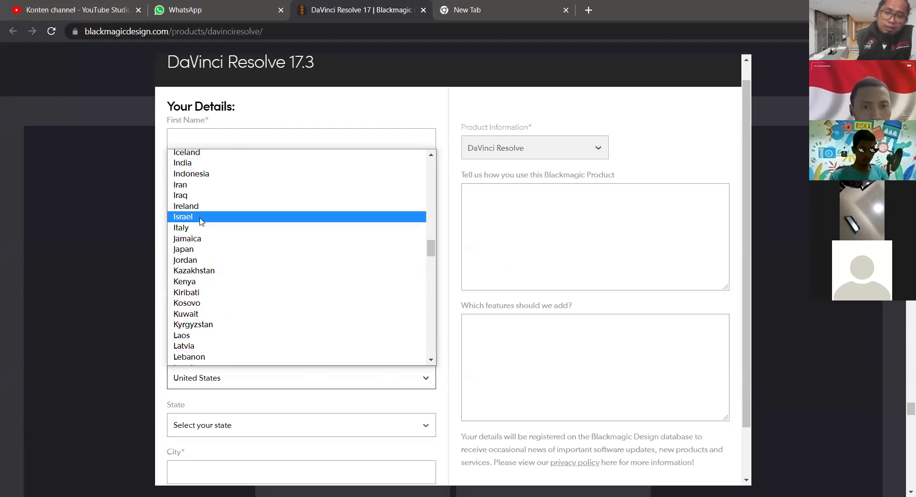
pyautogui.click(204, 176)
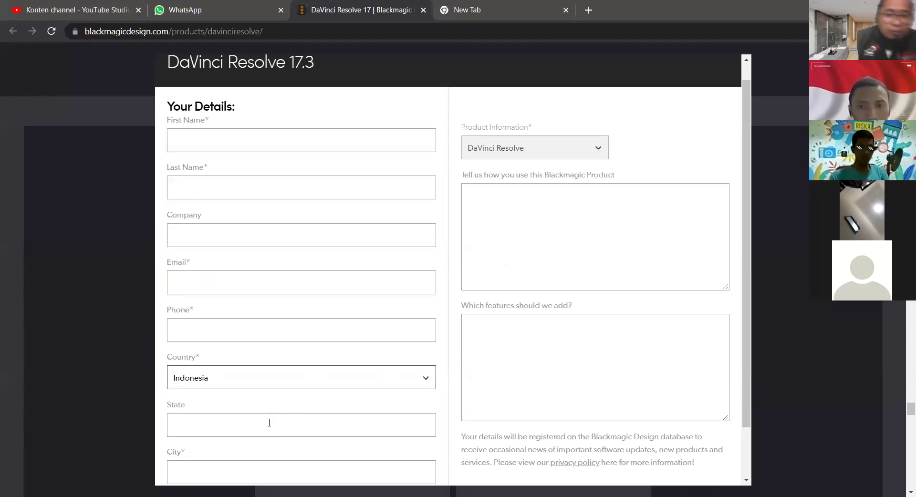
# - Review the registration form's personal detail, state, city and product usage fields down to the Register & Download option
pyautogui.scroll(-2, 268, 417)
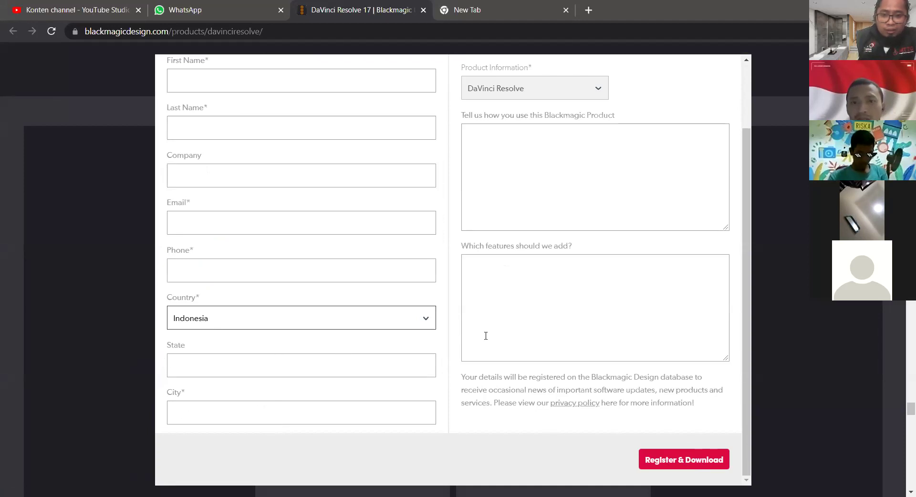
pyautogui.scroll(2, 272, 392)
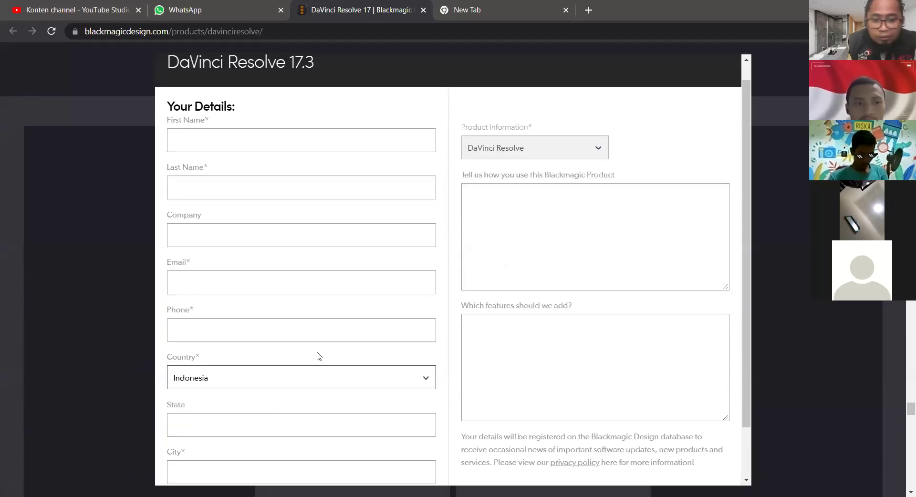
pyautogui.scroll(-2, 315, 358)
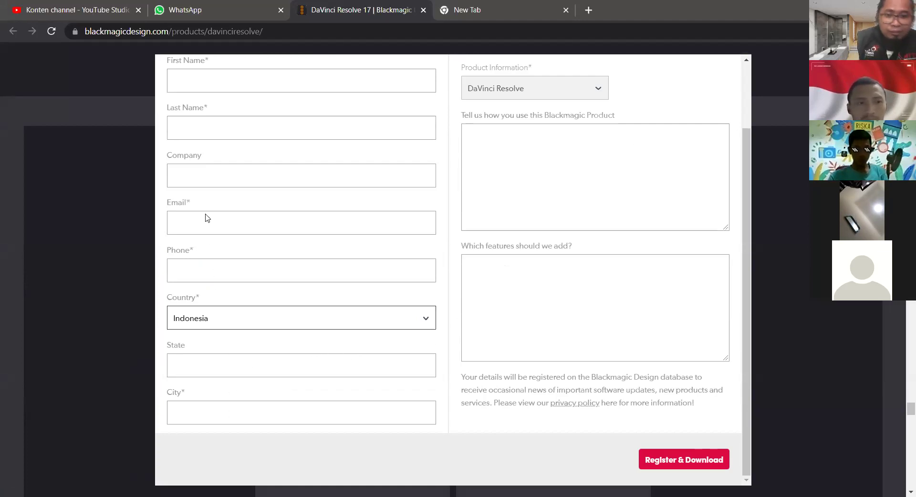
pyautogui.scroll(2, 199, 252)
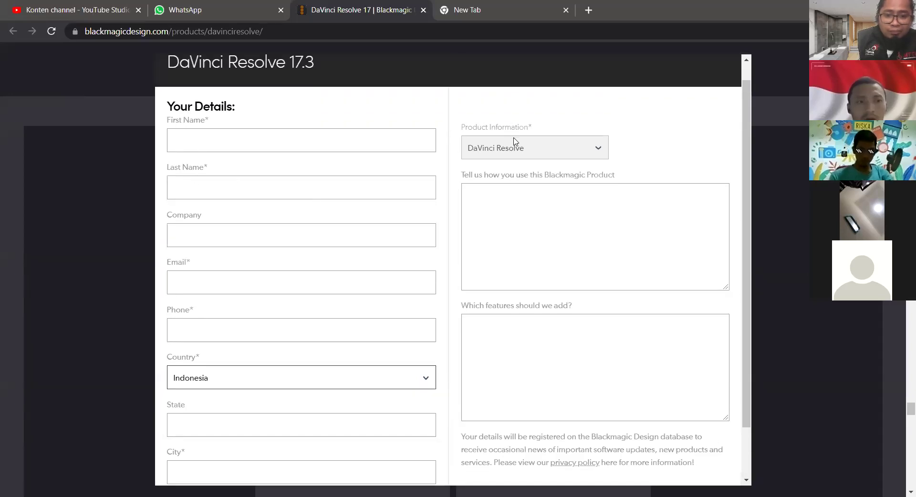
pyautogui.scroll(-2, 186, 301)
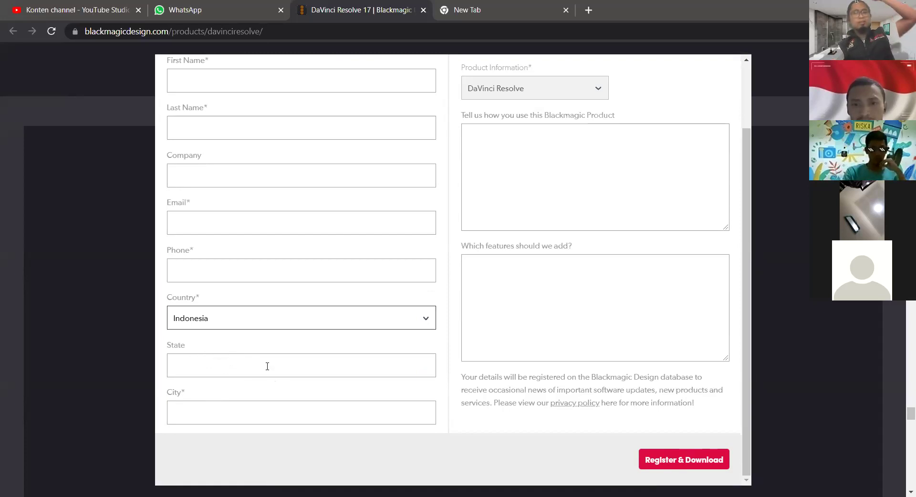
pyautogui.scroll(1, 327, 351)
pyautogui.scroll(-1, 328, 355)
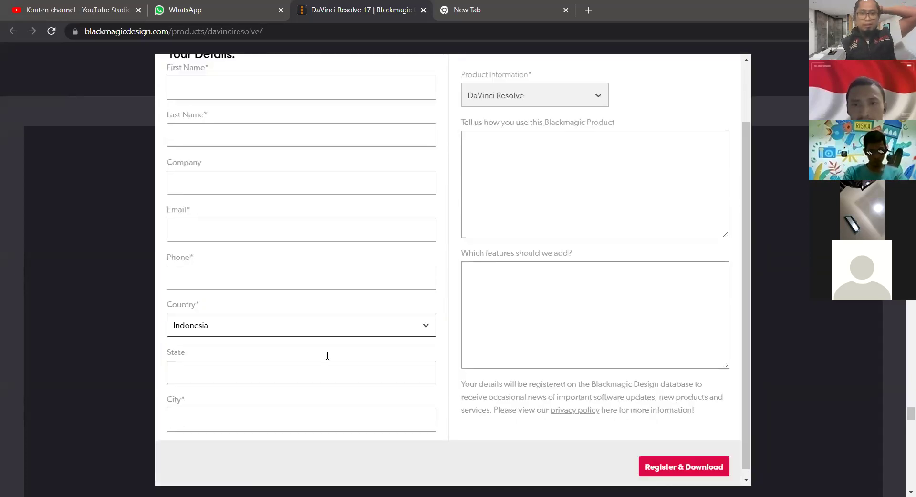
pyautogui.scroll(2, 229, 127)
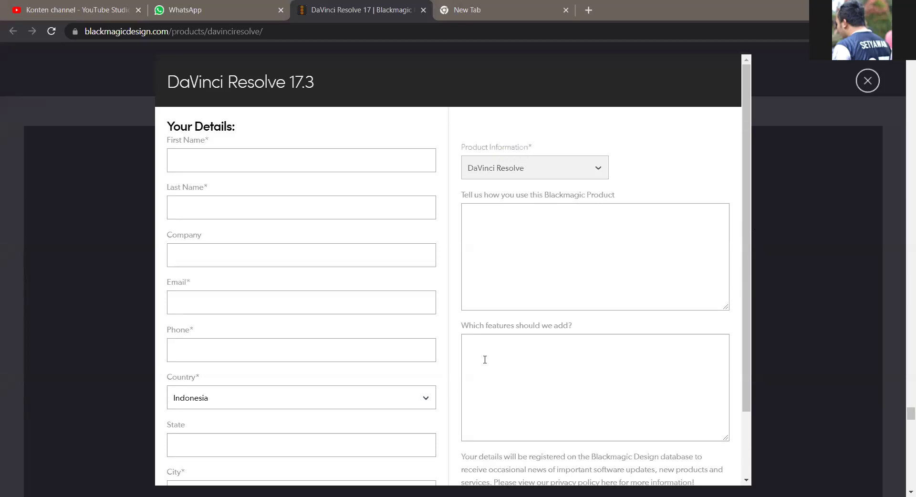
pyautogui.scroll(-1, 575, 338)
pyautogui.scroll(1, 575, 338)
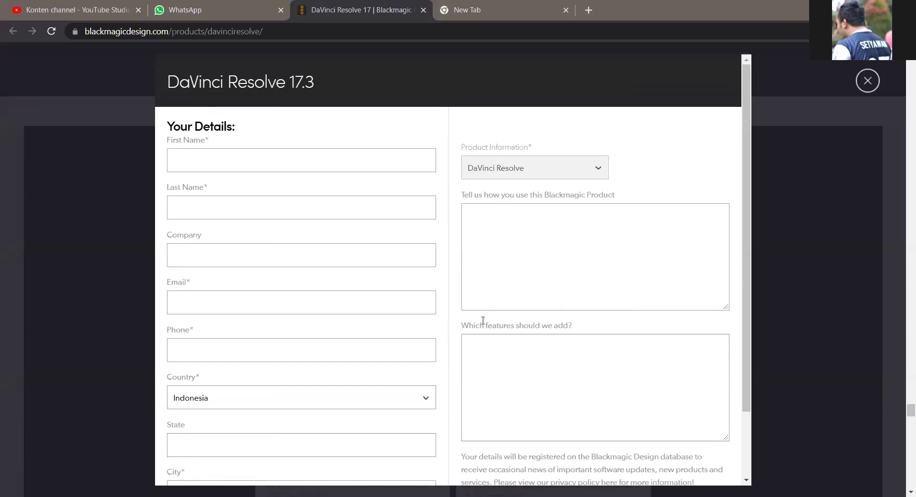
pyautogui.scroll(-2, 526, 401)
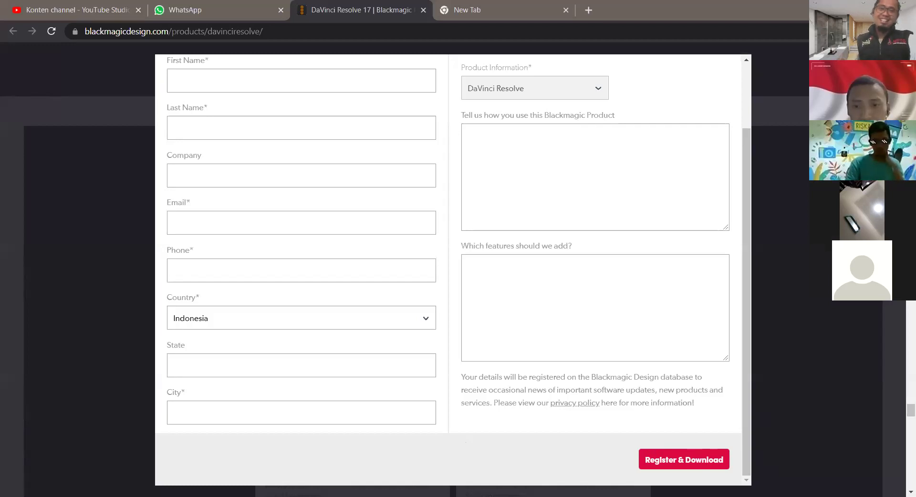
pyautogui.scroll(2, 462, 337)
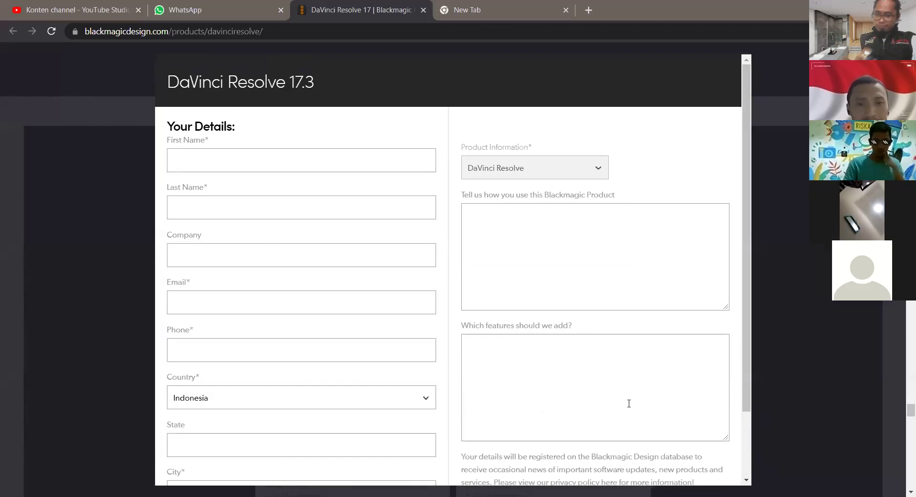
pyautogui.scroll(-2, 553, 454)
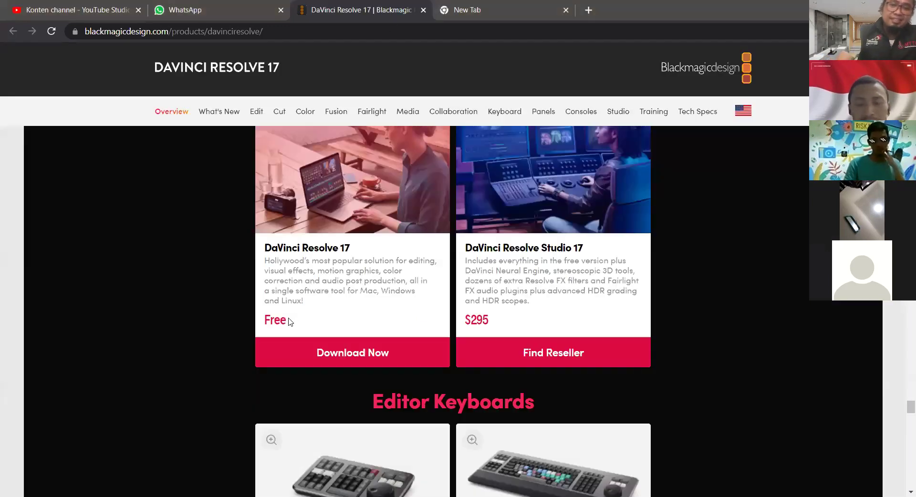
# - Dismiss the registration form and bring up the version and operating system choices for the free DaVinci Resolve 17 download
pyautogui.press('Escape')
pyautogui.click(335, 355)
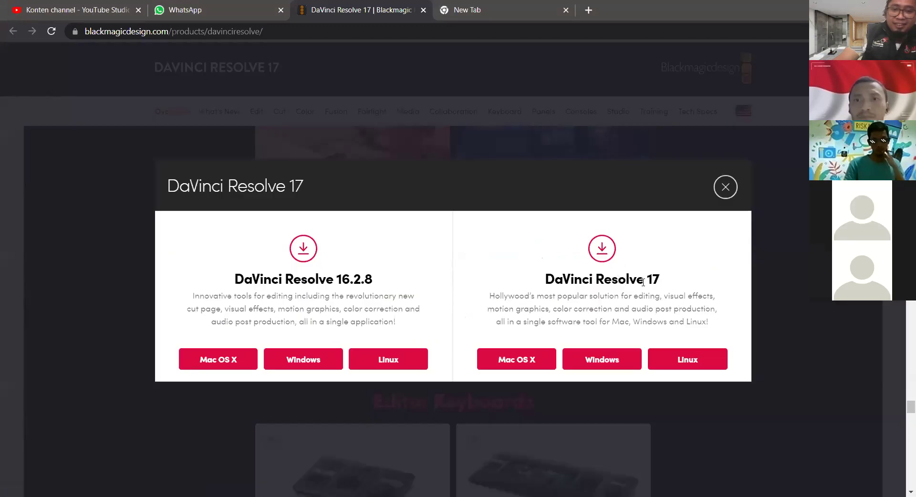
pyautogui.click(57, 303)
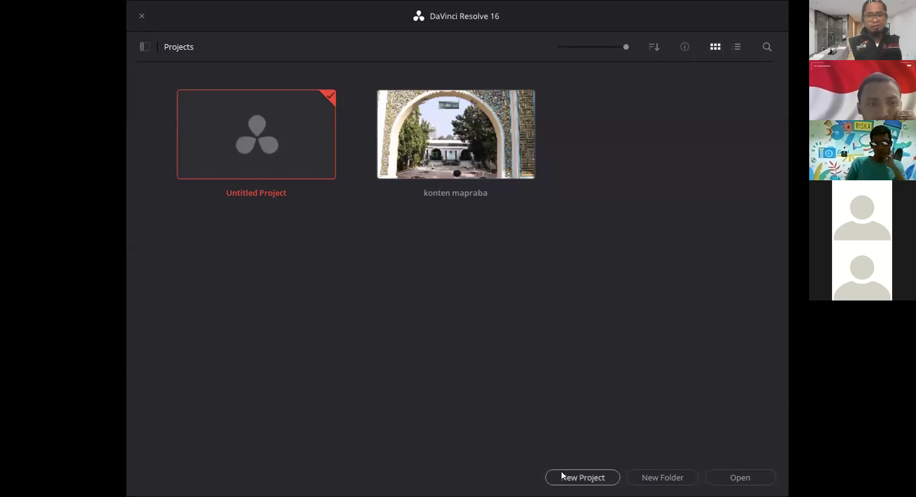
# - Create a new DaVinci Resolve project named "canim sharing"
pyautogui.click(585, 480)
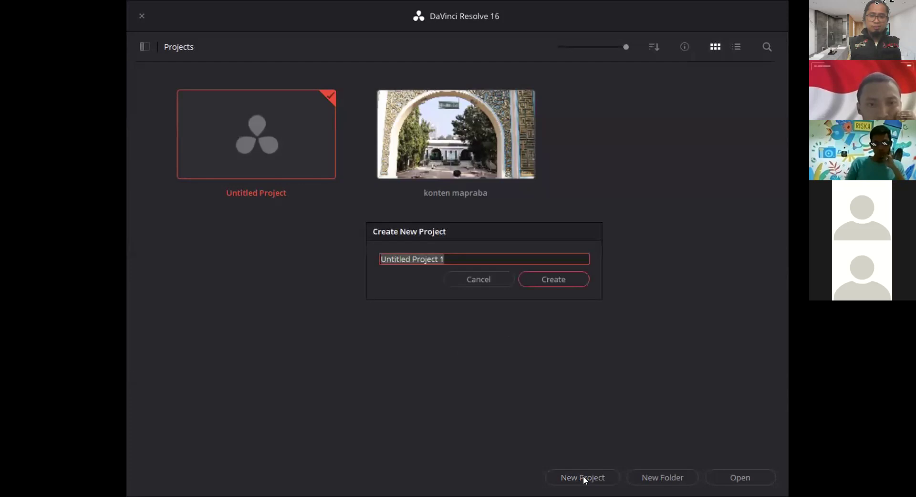
pyautogui.write('cani')
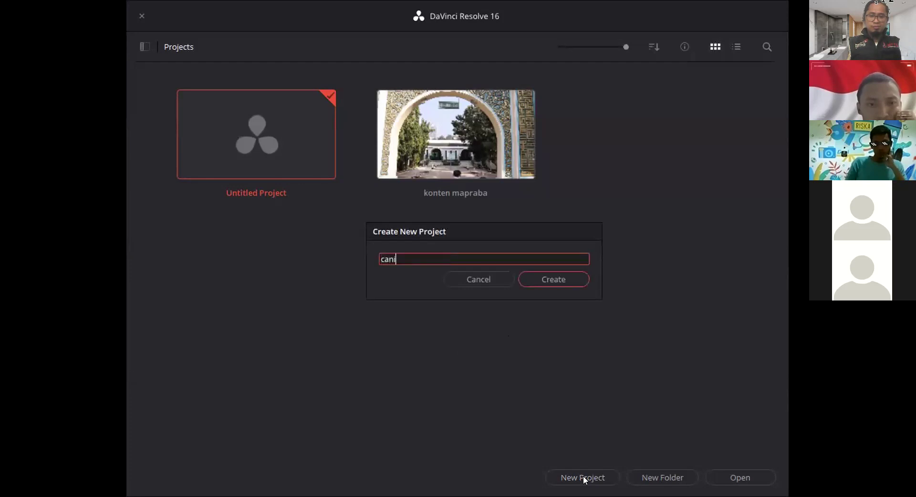
pyautogui.write('m sharing')
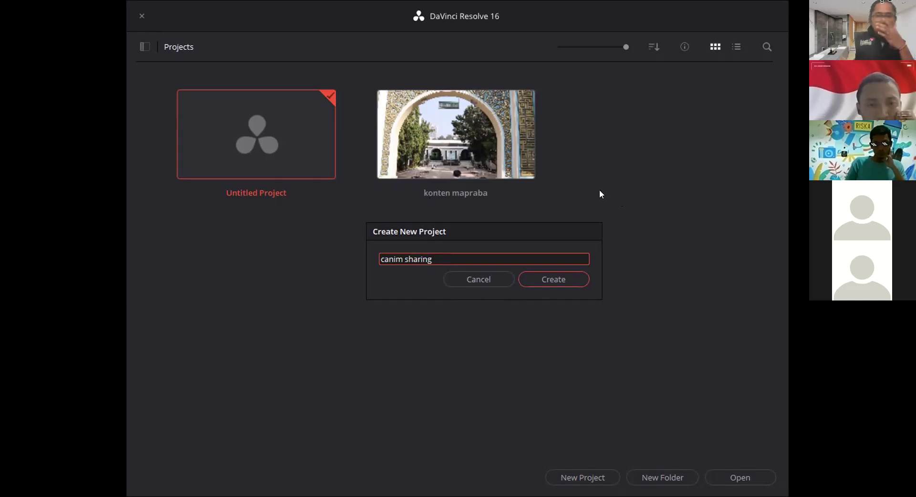
pyautogui.click(553, 279)
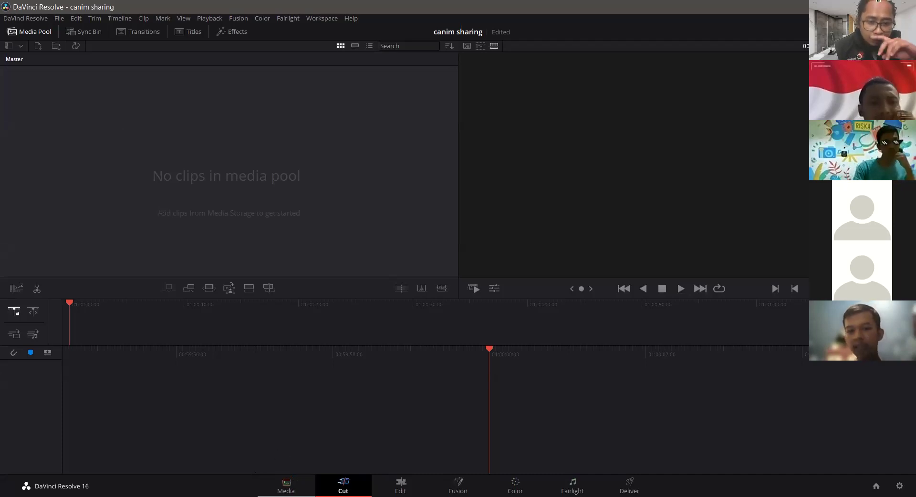
# - Switch to the Media page and look through the video clips in the cinematic folder of the media storage
pyautogui.click(286, 486)
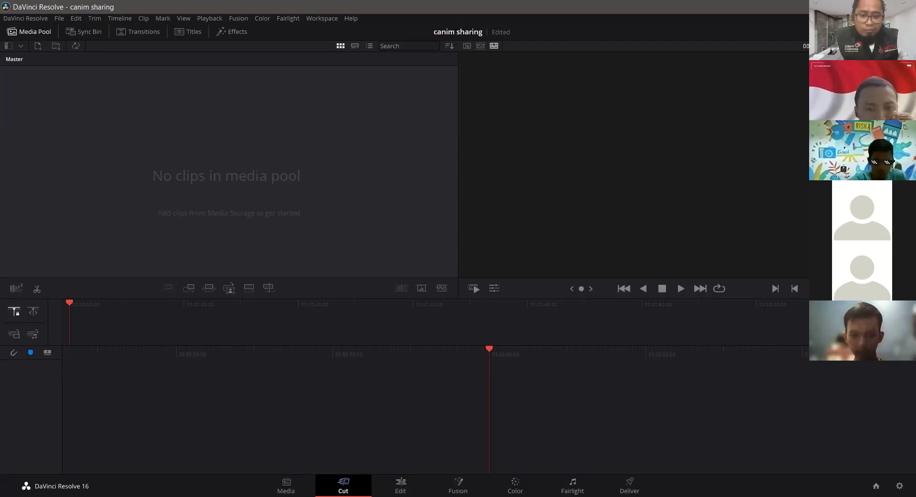
pyautogui.click(285, 486)
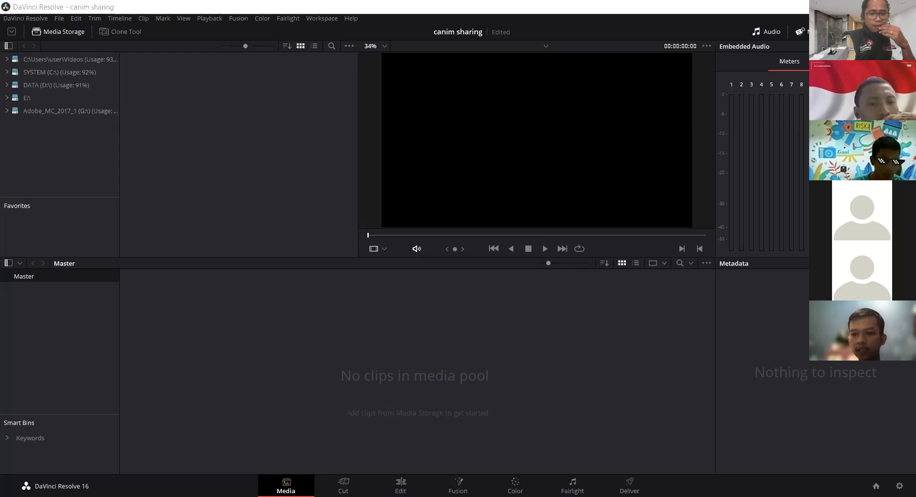
pyautogui.click(431, 282)
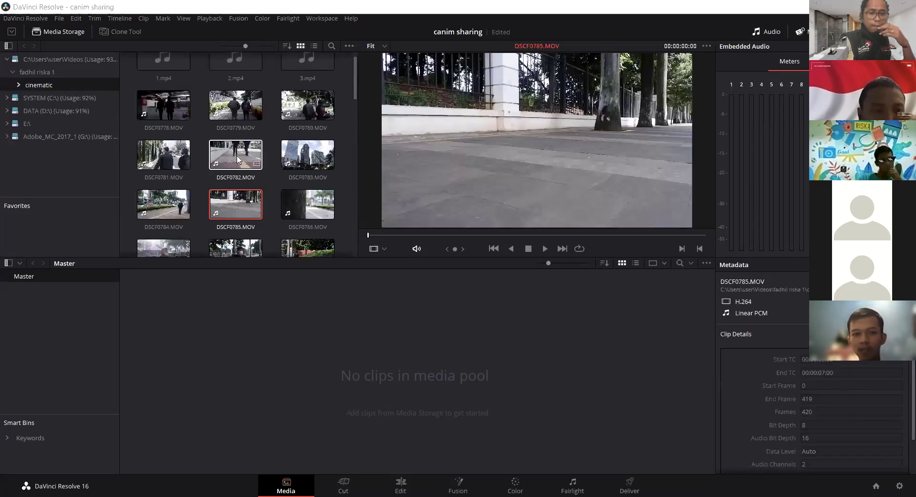
pyautogui.scroll(1, 241, 162)
pyautogui.scroll(-2, 234, 184)
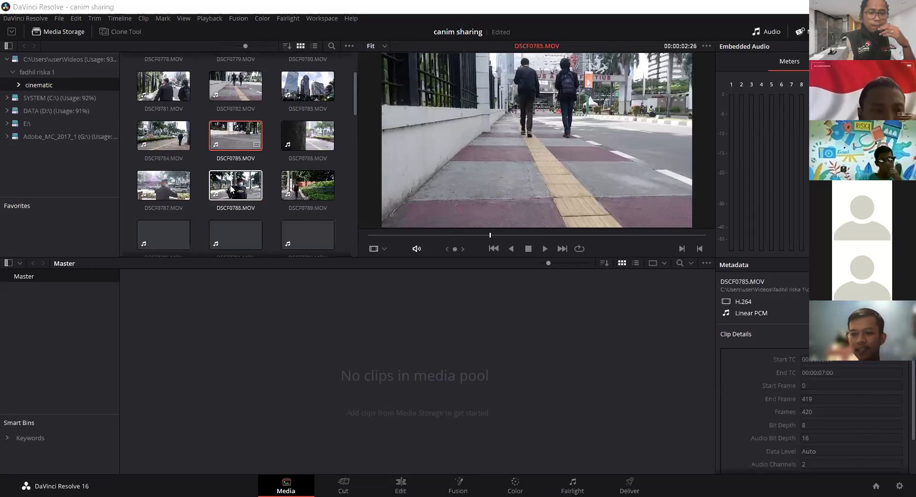
pyautogui.scroll(-3, 231, 187)
pyautogui.scroll(-4, 229, 190)
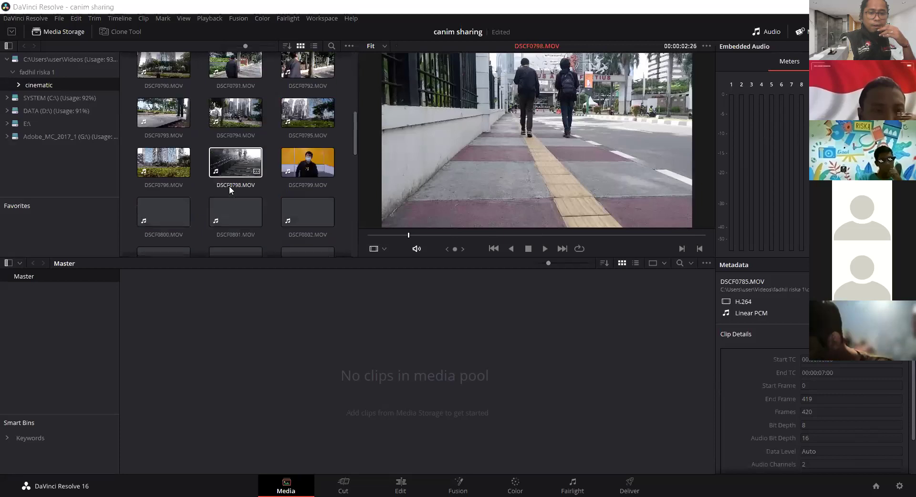
pyautogui.scroll(-3, 229, 187)
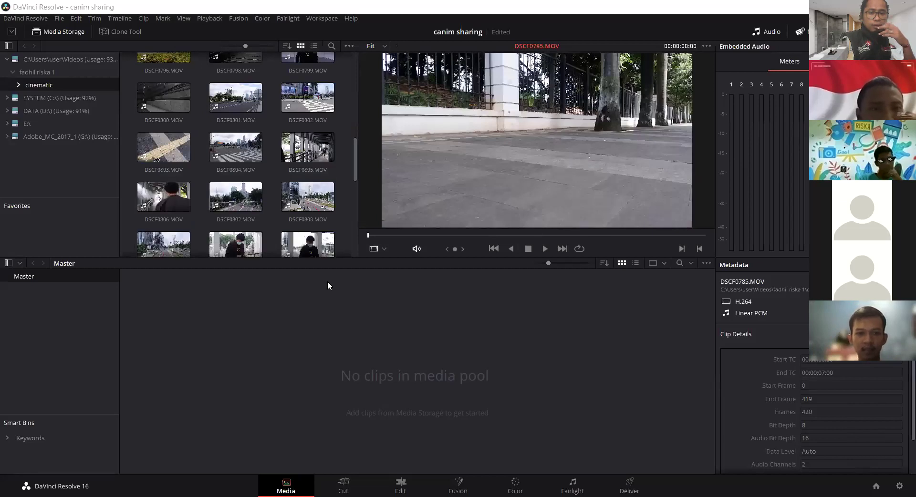
# - Select all the clips in the cinematic folder and permanently delete them from the disk
pyautogui.click(224, 207)
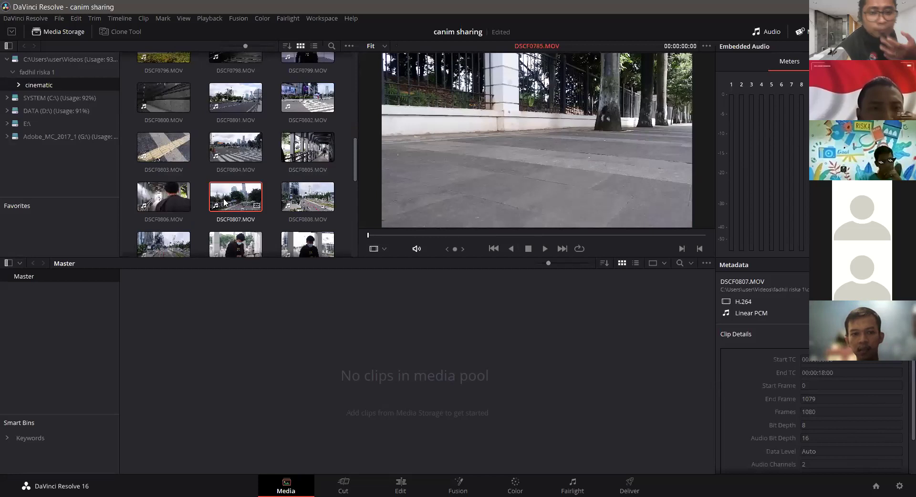
pyautogui.hotkey('ctrl', 'a')
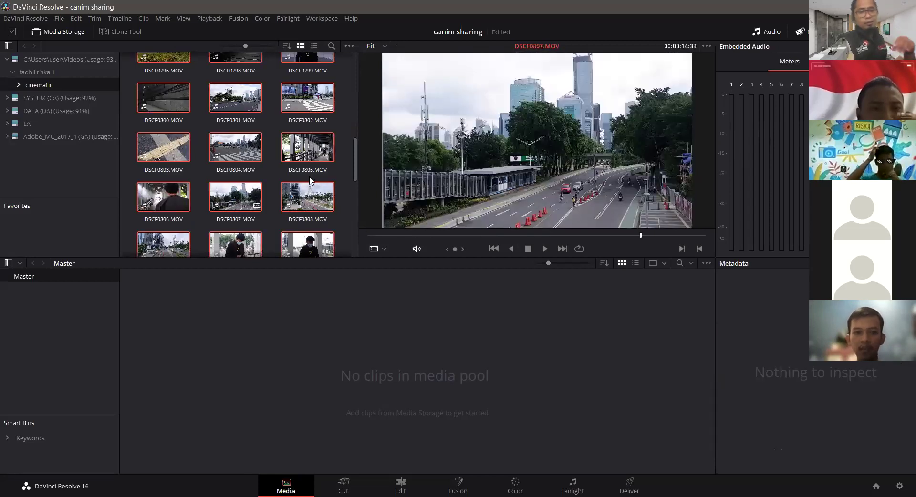
pyautogui.moveTo(356, 168); pyautogui.dragTo(357, 100)
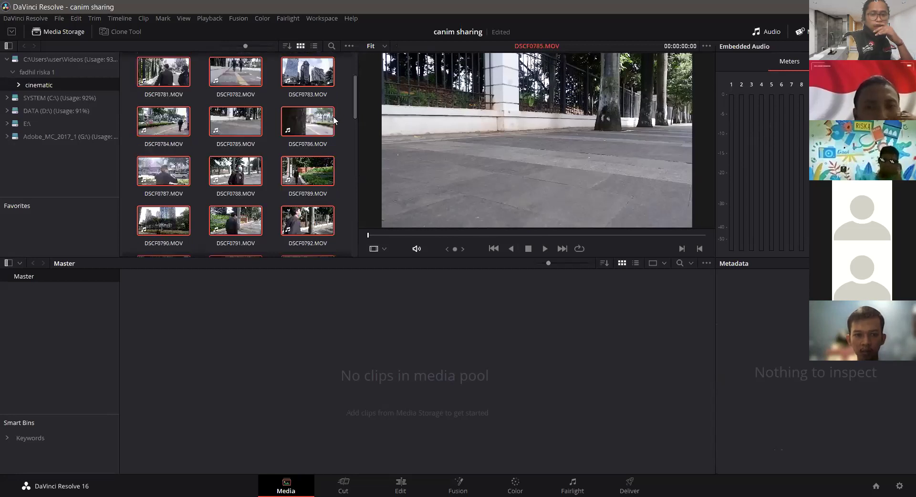
pyautogui.rightClick(313, 103)
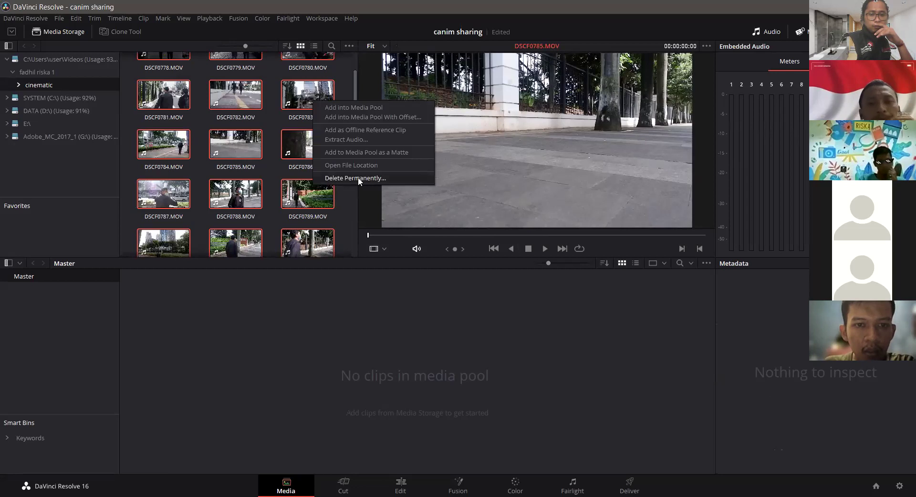
pyautogui.click(334, 178)
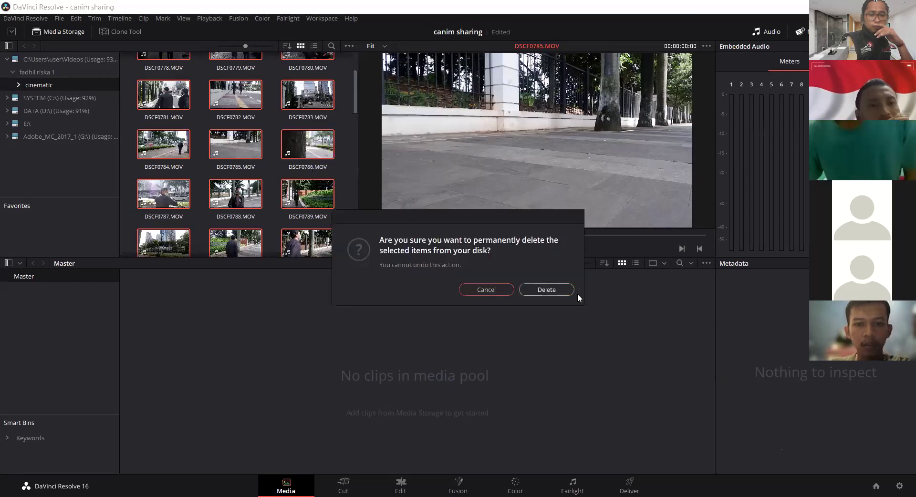
pyautogui.click(547, 290)
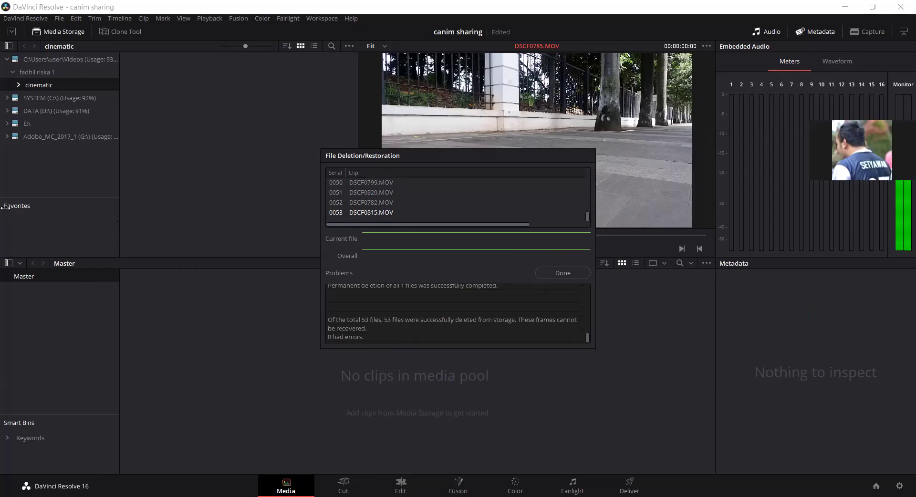
pyautogui.click(552, 273)
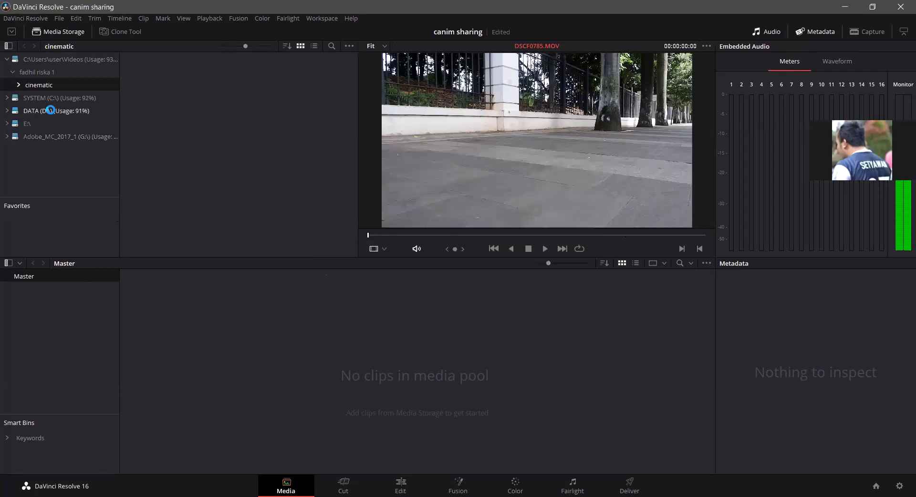
# - Browse the folders on the DATA (D:) drive in the media storage and look through the Data Oki folder
pyautogui.click(66, 115)
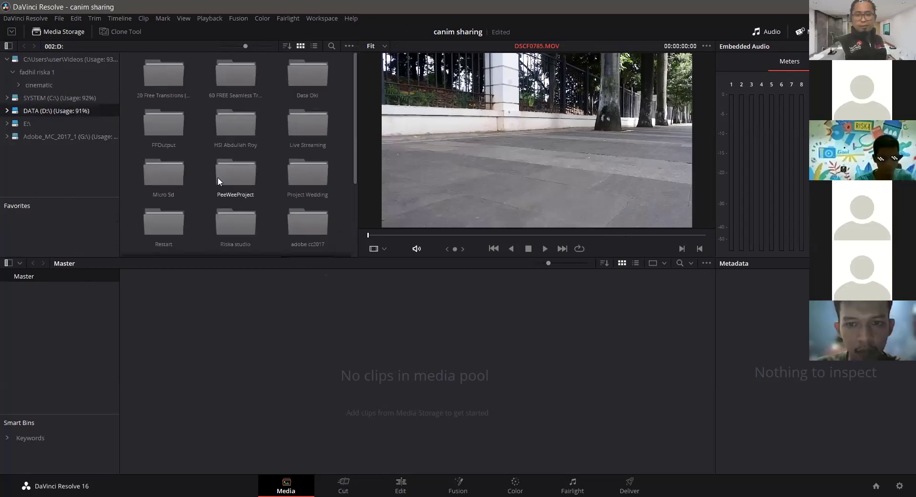
pyautogui.scroll(-3, 310, 192)
pyautogui.scroll(3, 205, 181)
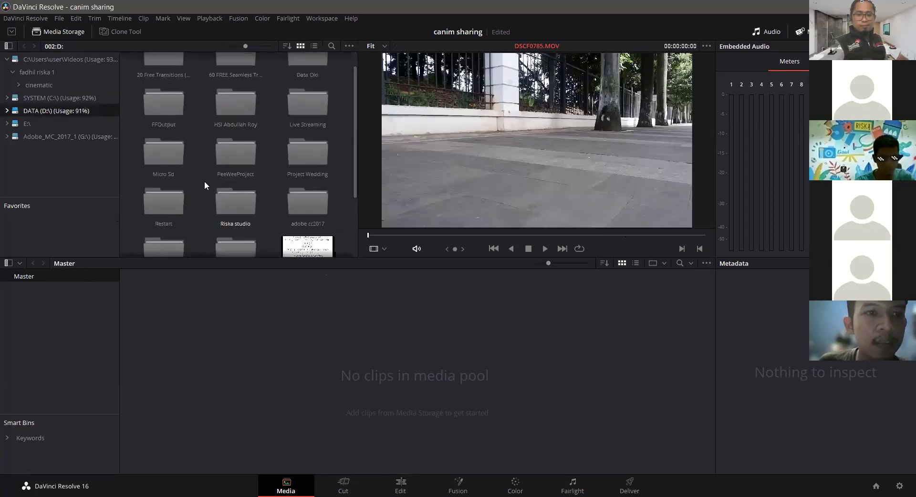
pyautogui.scroll(1, 173, 98)
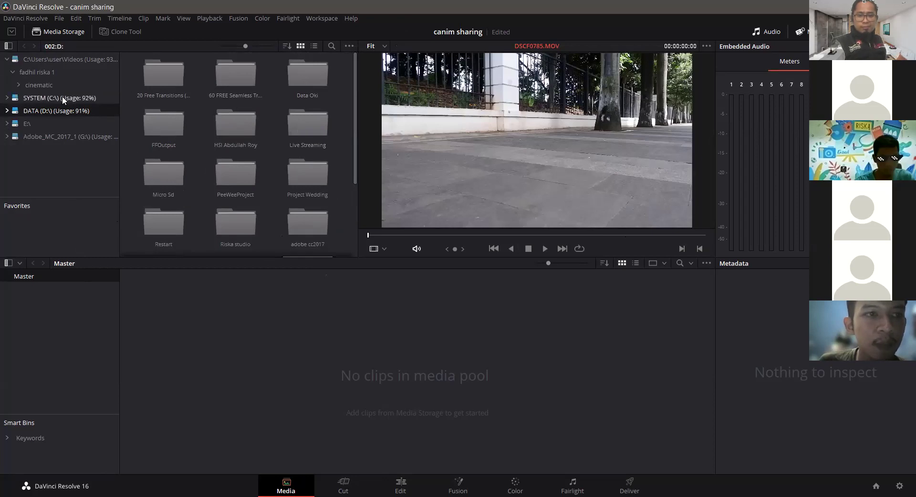
pyautogui.click(49, 85)
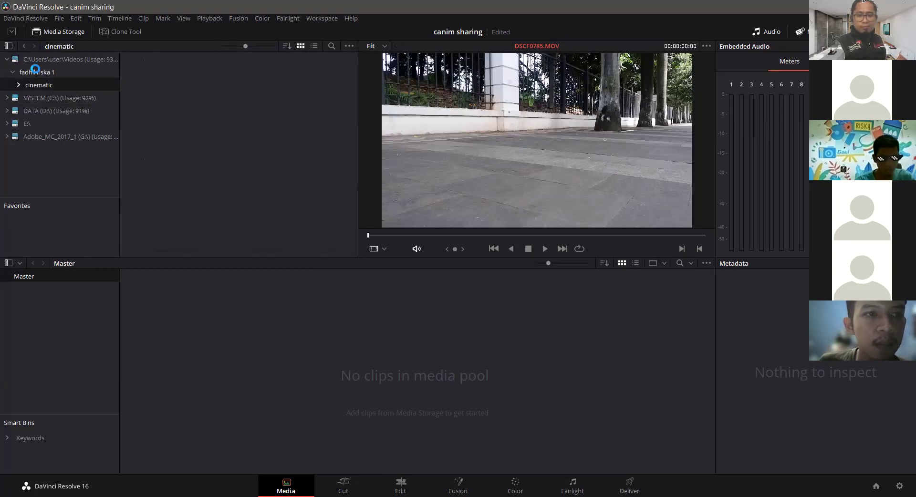
pyautogui.click(62, 110)
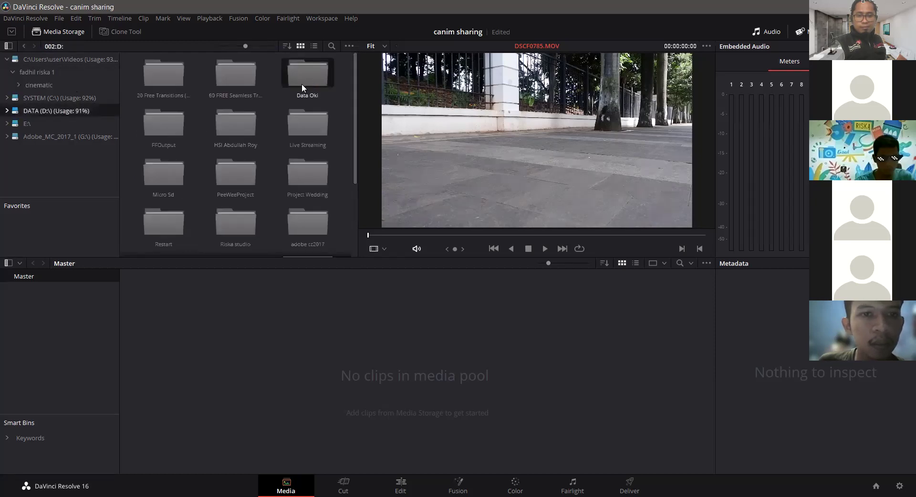
pyautogui.doubleClick(301, 84)
pyautogui.click(153, 130)
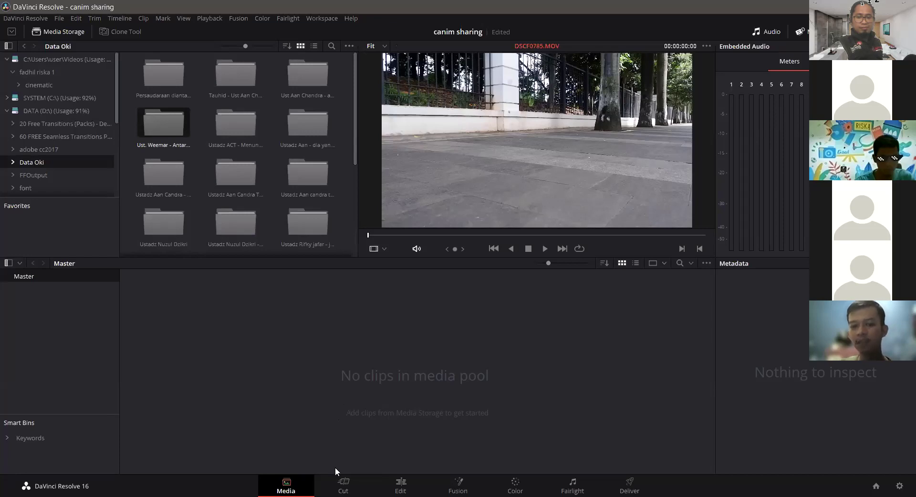
# - Switch to the Cut page and import MVI_5080.MP4, changing the timeline frame rate and video format to match the clip
pyautogui.click(343, 486)
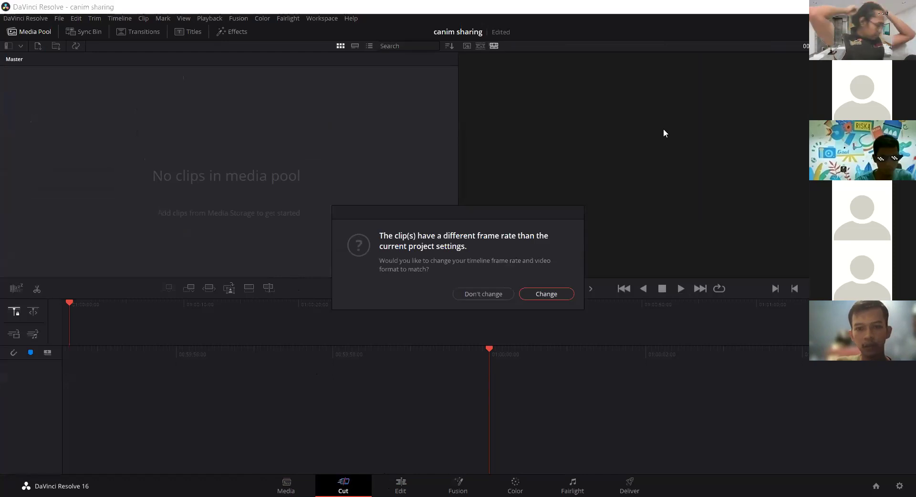
pyautogui.press('Return')
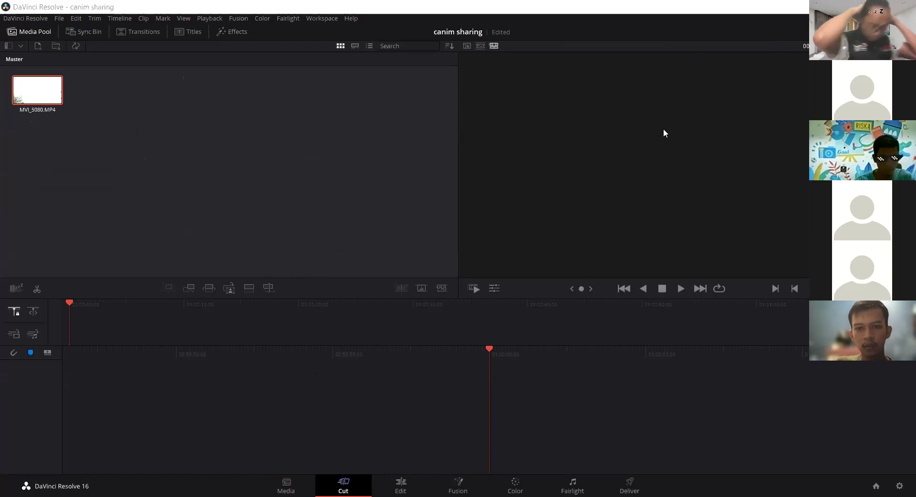
pyautogui.click(33, 89)
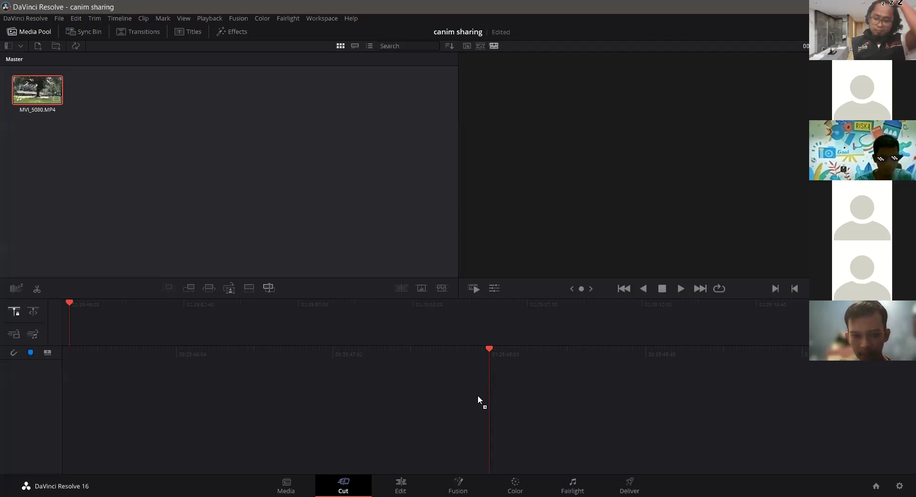
pyautogui.moveTo(478, 400); pyautogui.dragTo(478, 400)
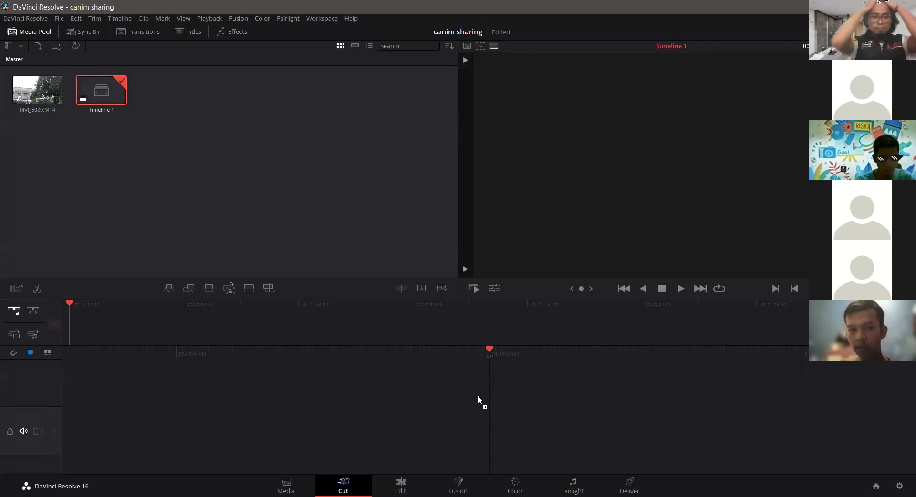
pyautogui.hotkey('ctrl', 'z')
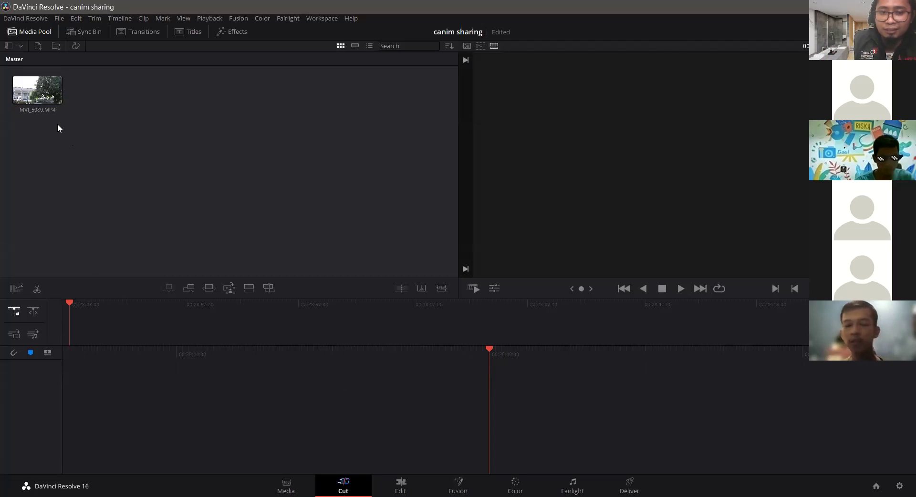
# - Place the MVI_5080.MP4 clip from the media pool on the empty timeline to create a new timeline
pyautogui.click(62, 110)
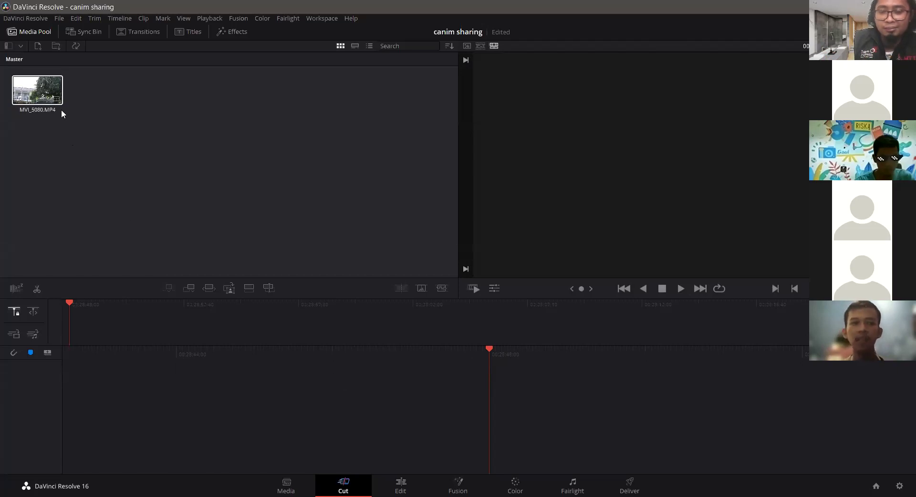
pyautogui.click(100, 103)
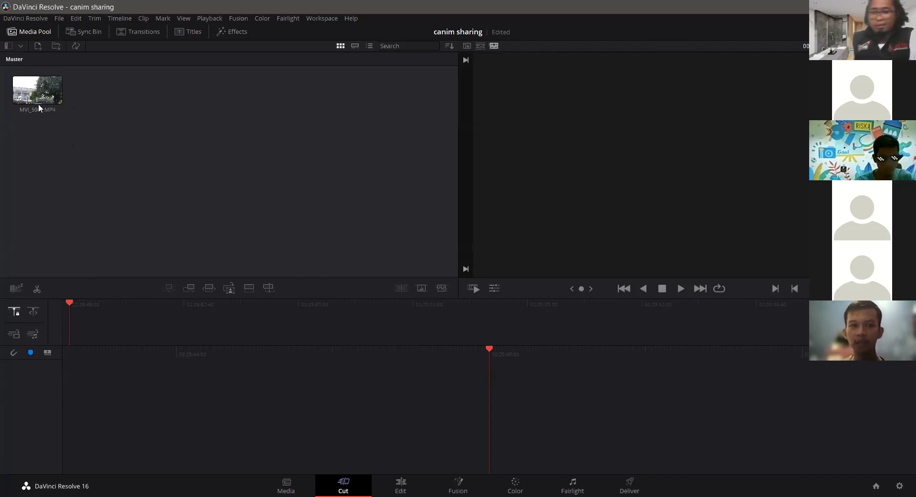
pyautogui.moveTo(36, 93); pyautogui.dragTo(523, 374)
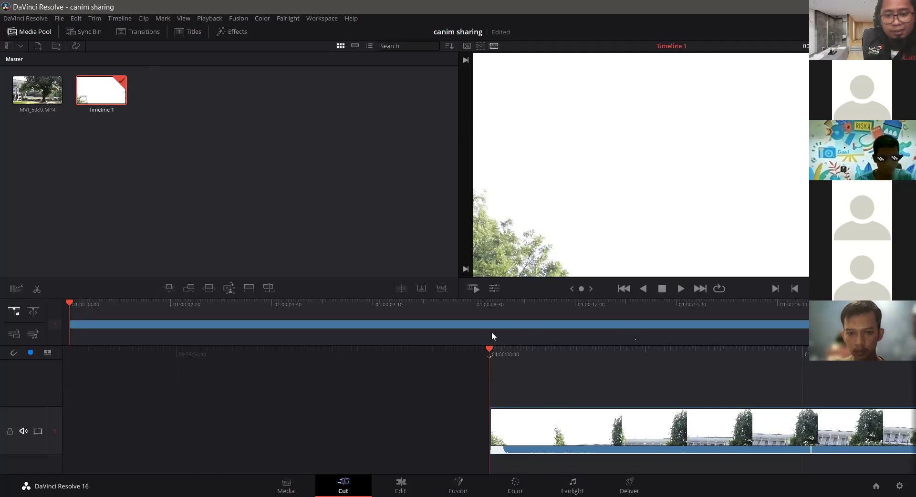
# - Scrub through the whole clip on the timeline, return to its start and play the opening seconds
pyautogui.click(464, 325)
pyautogui.moveTo(265, 320); pyautogui.dragTo(74, 322)
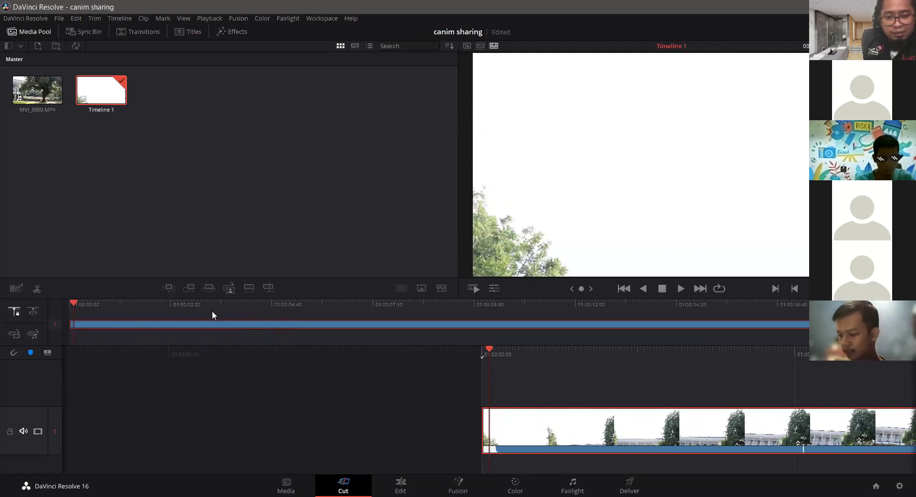
pyautogui.moveTo(136, 307); pyautogui.dragTo(634, 337)
pyautogui.moveTo(724, 342); pyautogui.dragTo(656, 351)
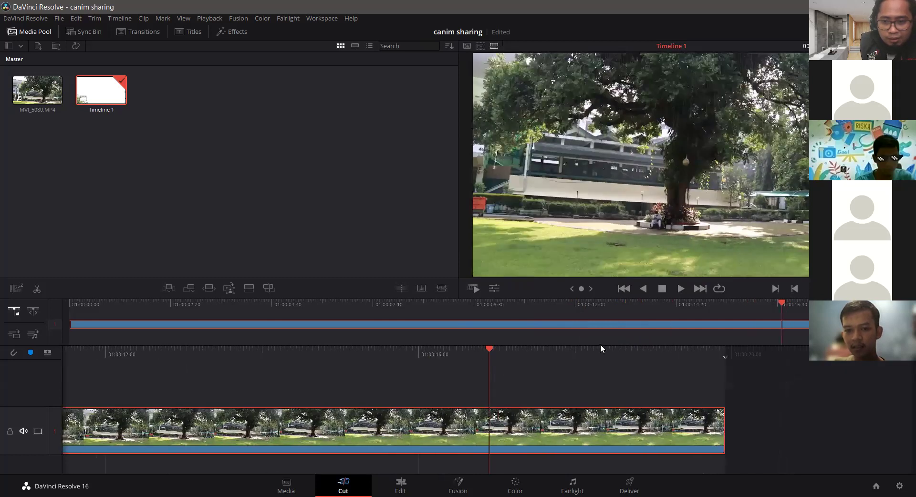
pyautogui.moveTo(527, 343); pyautogui.dragTo(83, 328)
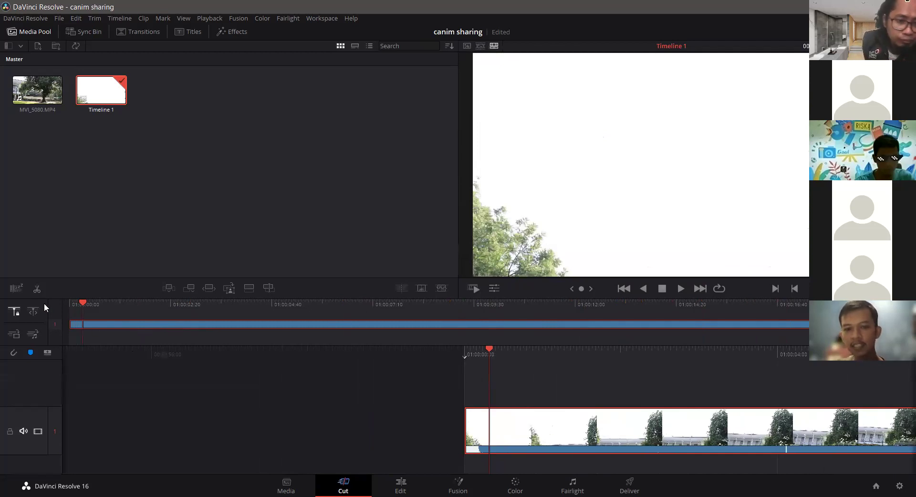
pyautogui.press('Home')
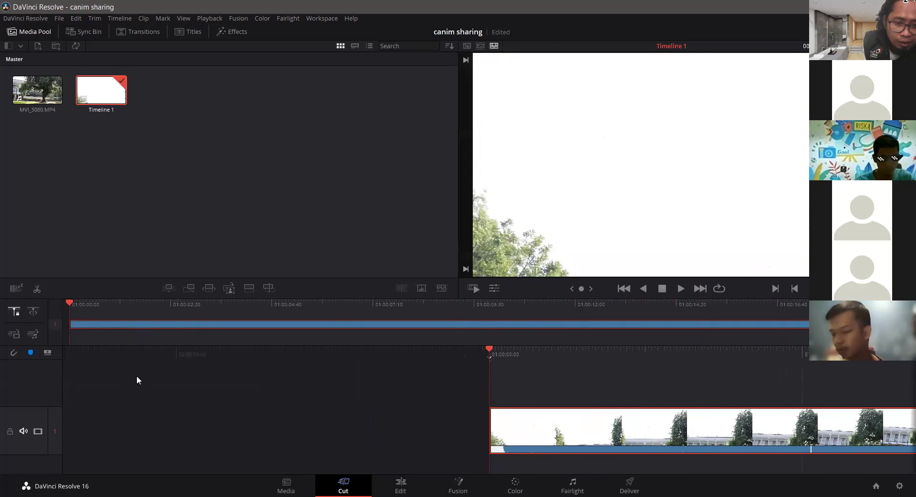
pyautogui.press('space')
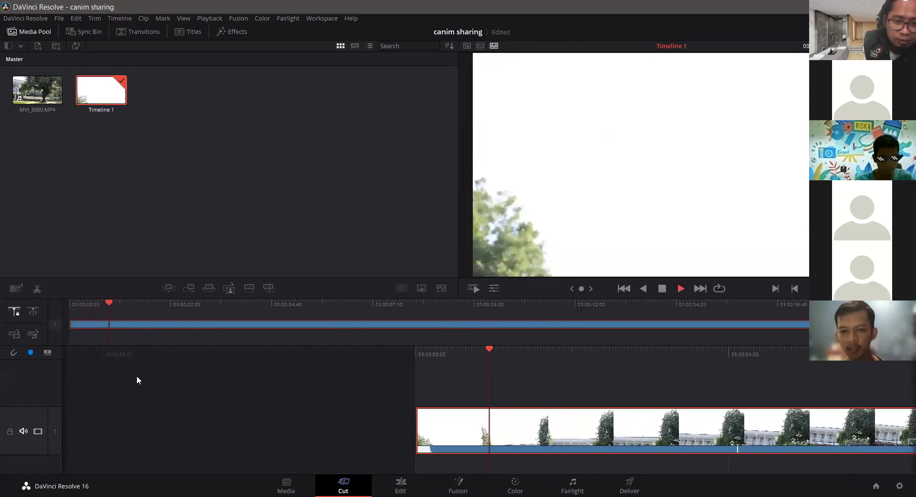
pyautogui.press('space')
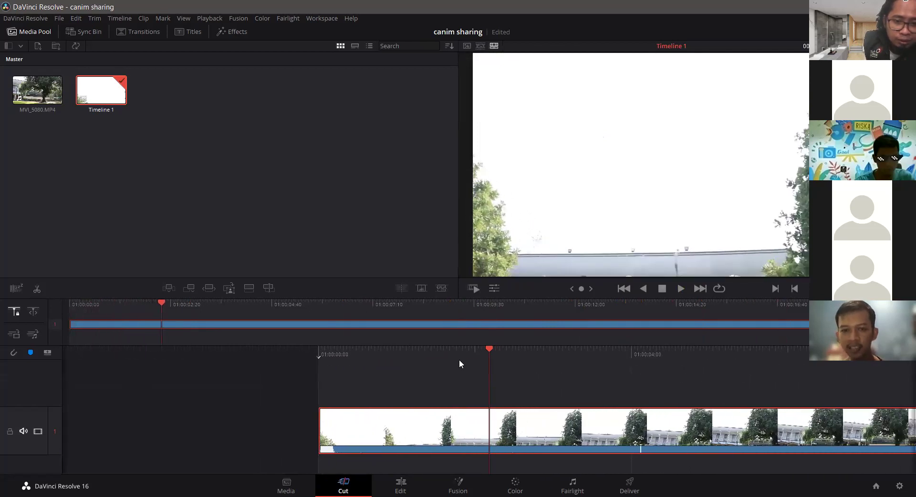
# - Split the timeline clip about 1.25 seconds after its start
pyautogui.moveTo(161, 302); pyautogui.dragTo(103, 308)
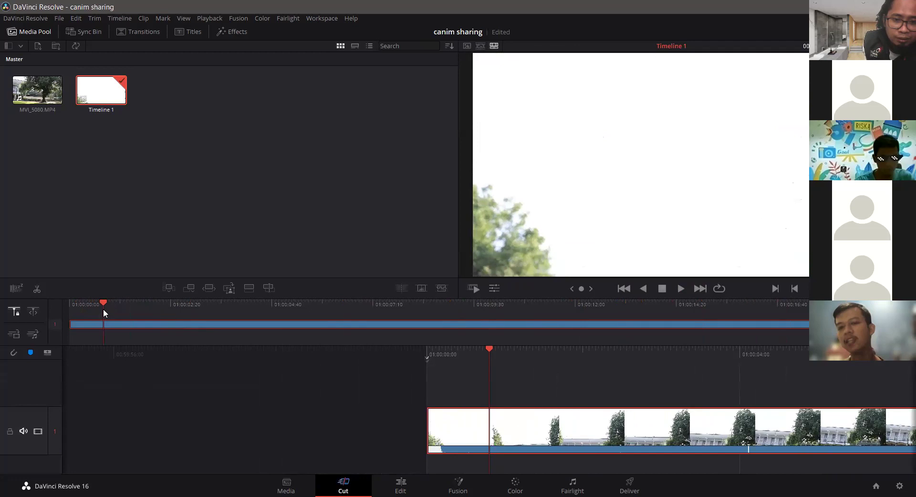
pyautogui.moveTo(103, 308); pyautogui.dragTo(123, 308)
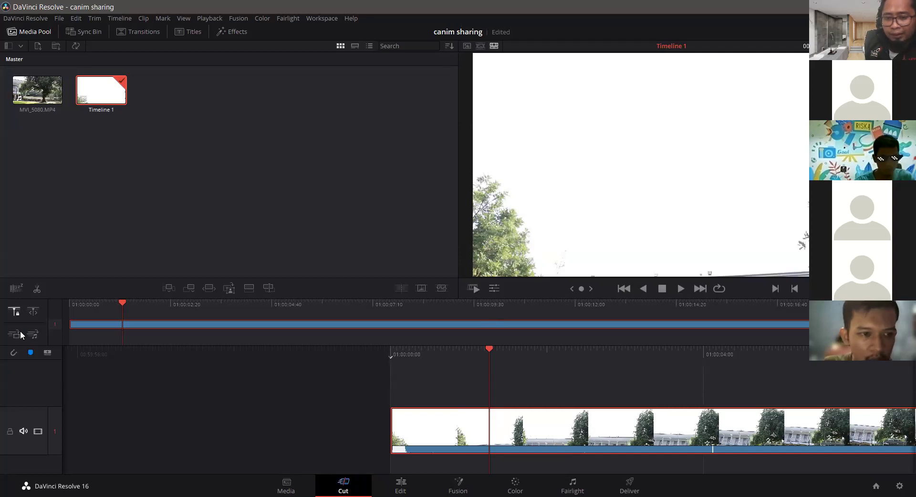
pyautogui.click(36, 289)
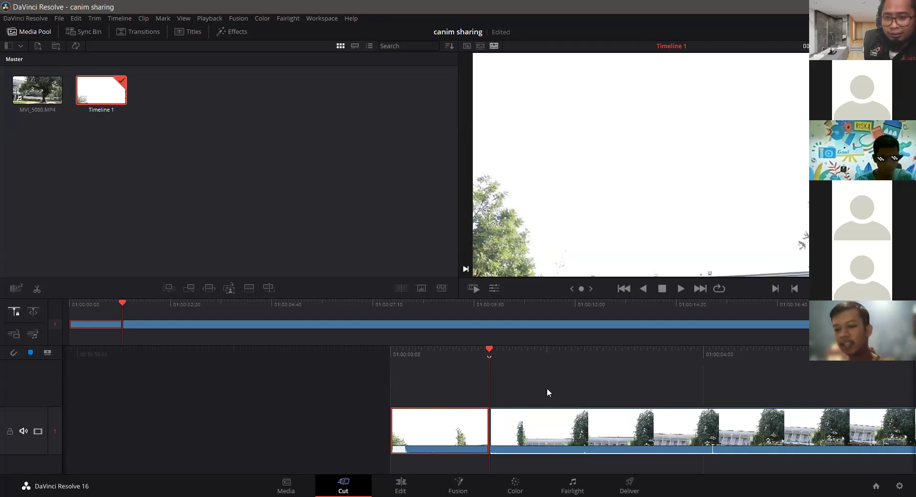
# - Try deleting the short opening segment before the cut twice, undoing each deletion
pyautogui.press('Delete')
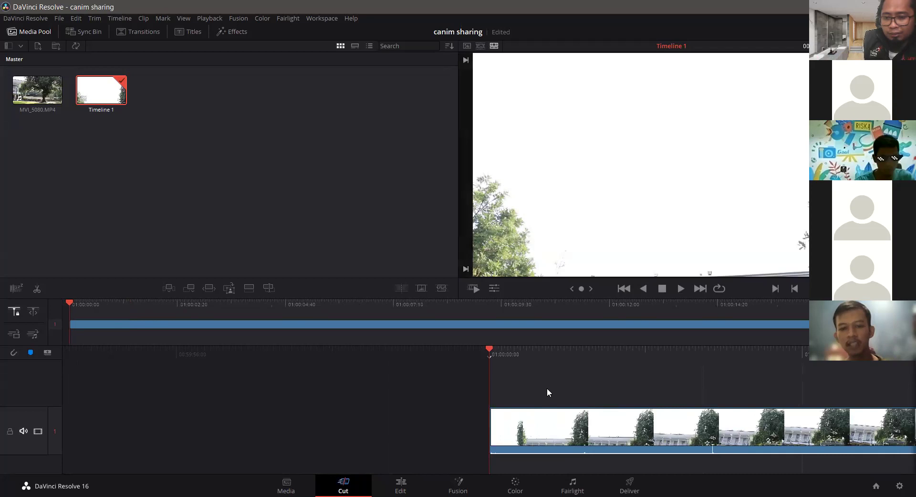
pyautogui.hotkey('ctrl', 'z')
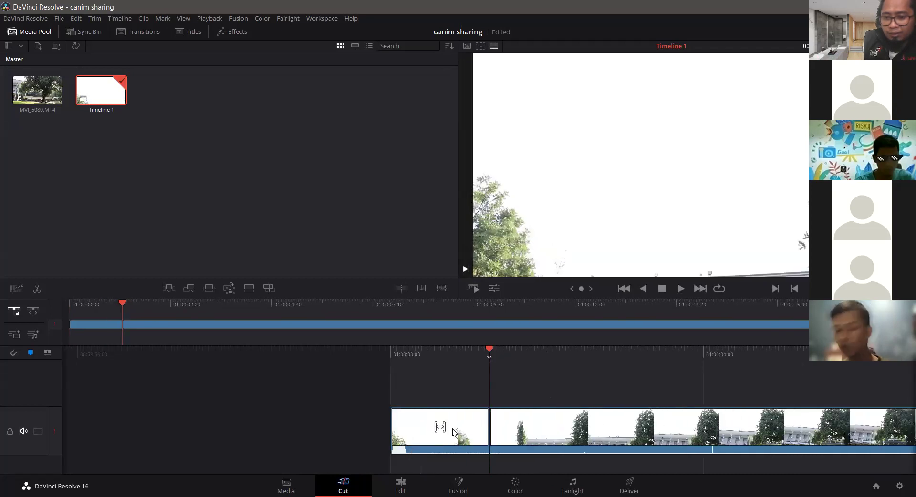
pyautogui.click(465, 436)
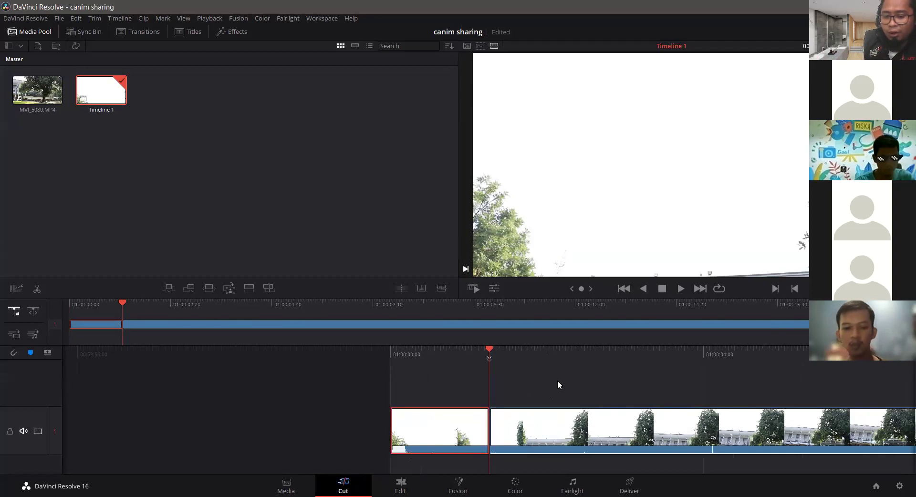
pyautogui.press('Delete')
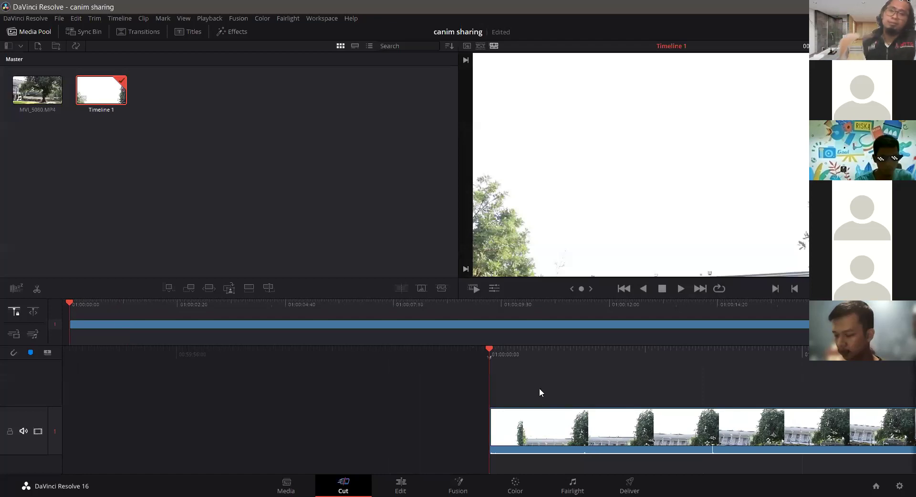
pyautogui.hotkey('ctrl', 'z')
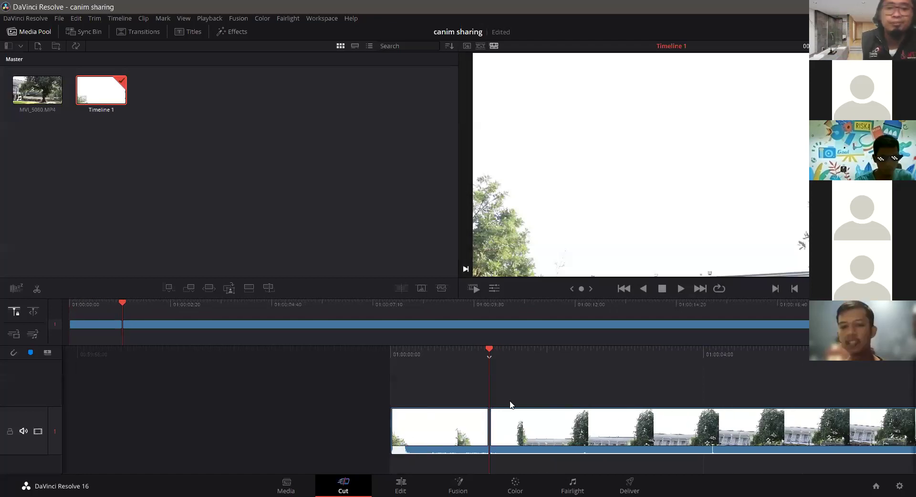
# - Delete the short opening segment before the cut from the timeline
pyautogui.click(460, 428)
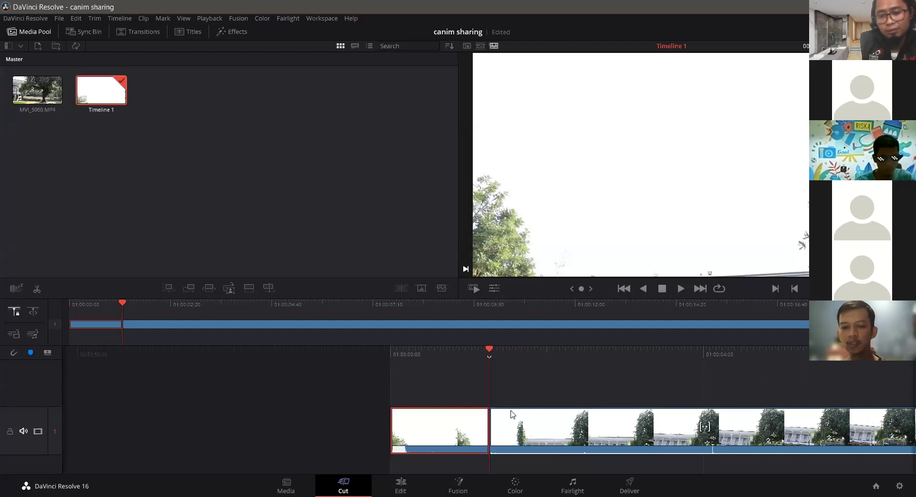
pyautogui.press('Delete')
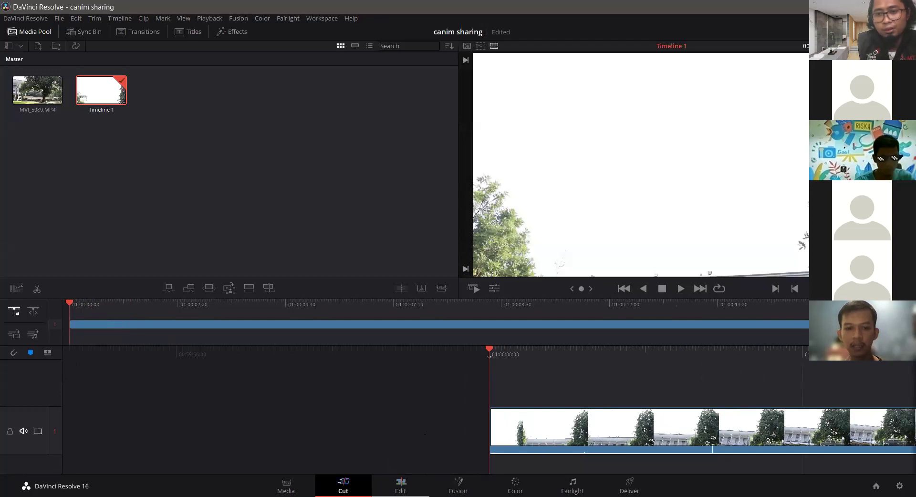
# - Switch between the Cut and Edit pages to compare their timelines, ending on the Edit page
pyautogui.click(393, 482)
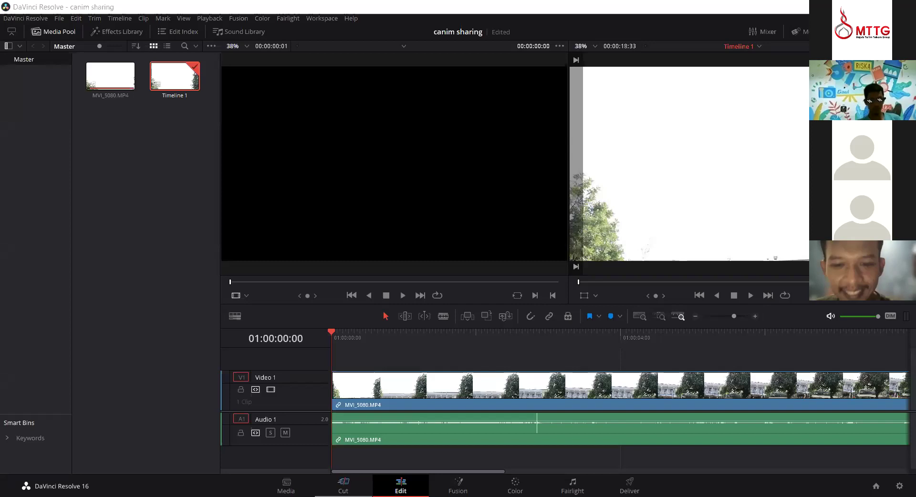
pyautogui.click(344, 486)
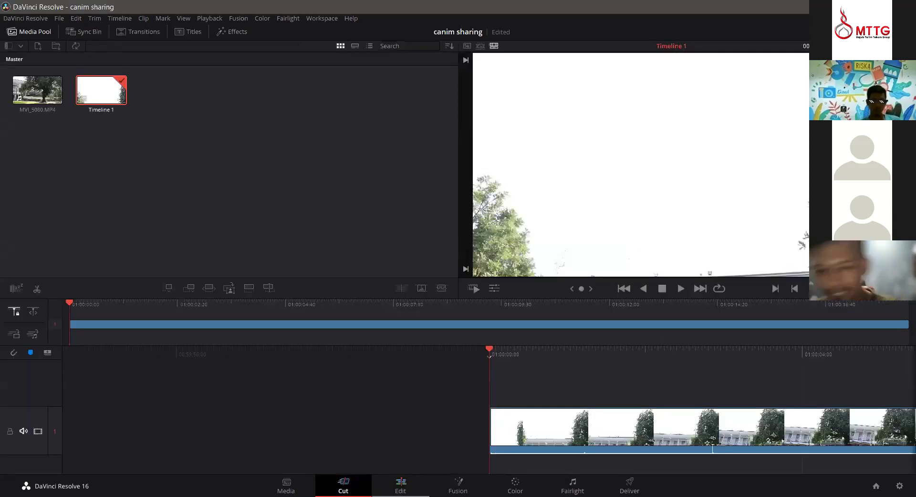
pyautogui.click(401, 486)
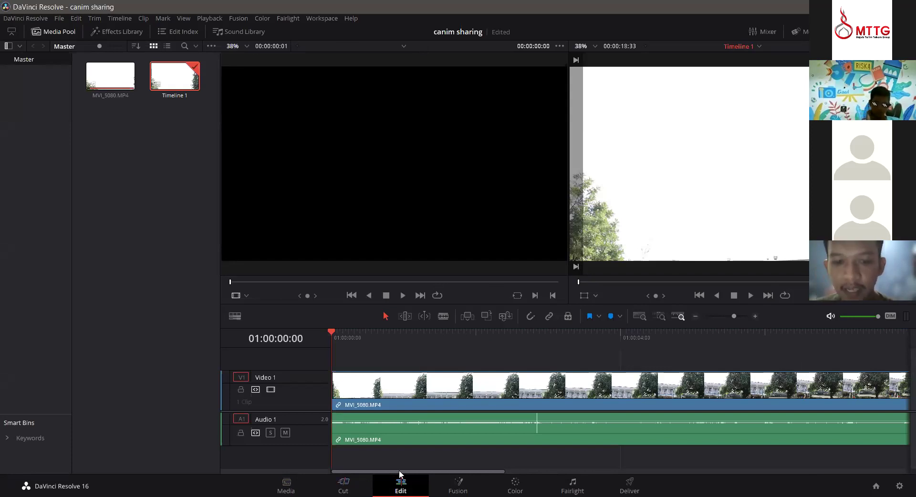
# - Add the MVI_5075.MP4 clip to the media pool and hide the Media Pool on the Edit page
pyautogui.moveTo(418, 472); pyautogui.dragTo(368, 472)
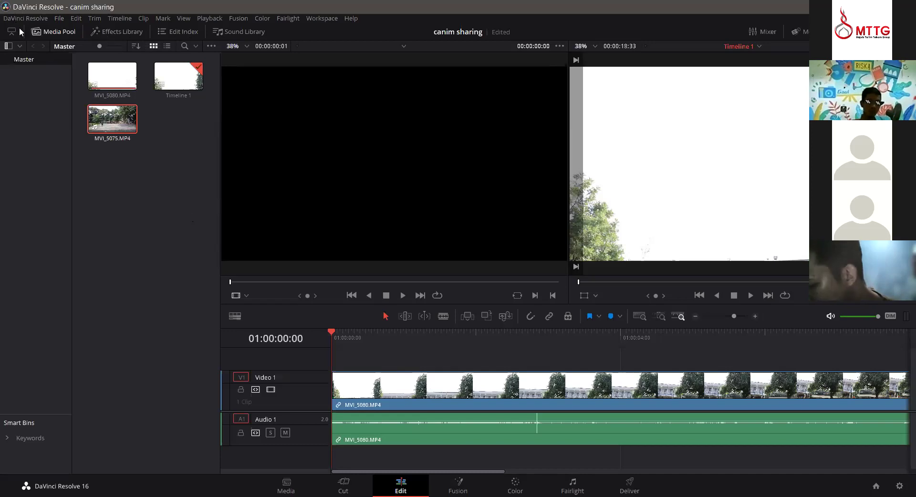
pyautogui.click(58, 31)
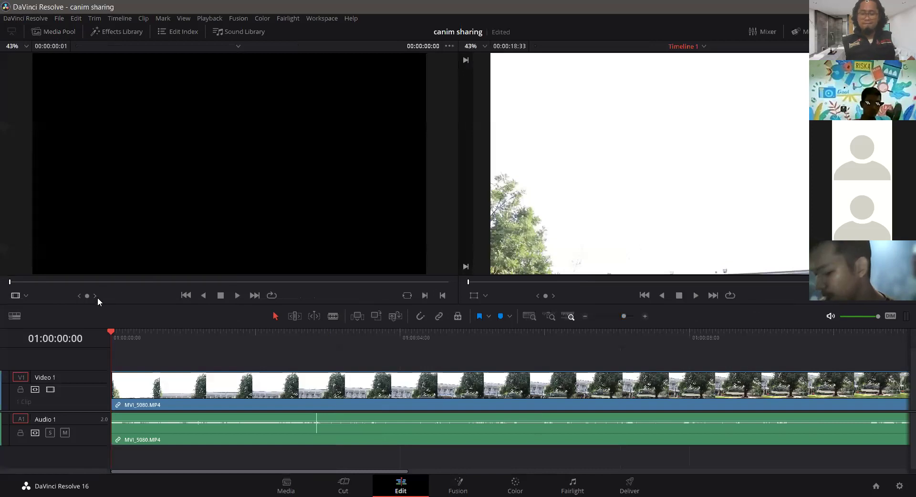
# - Show the Media Pool and split the video and audio of MVI_5080.MP4 near its end at 01:00:18:11
pyautogui.click(65, 30)
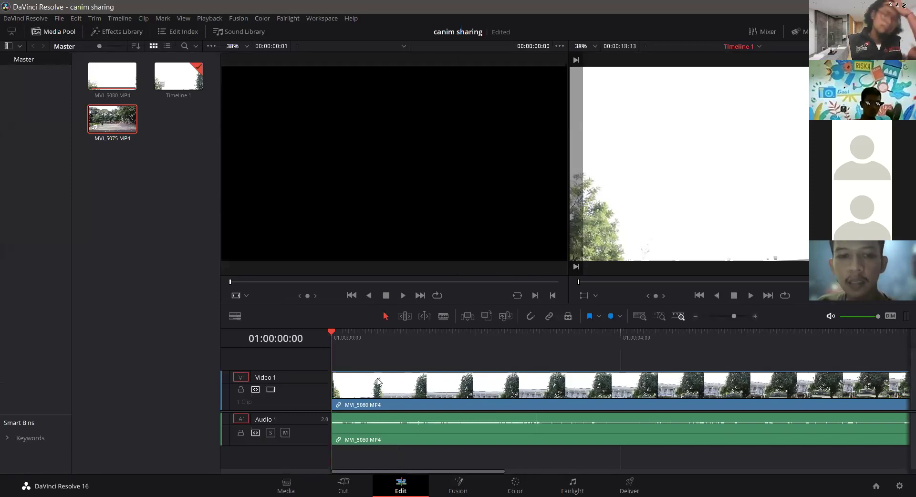
pyautogui.moveTo(401, 471); pyautogui.dragTo(620, 480)
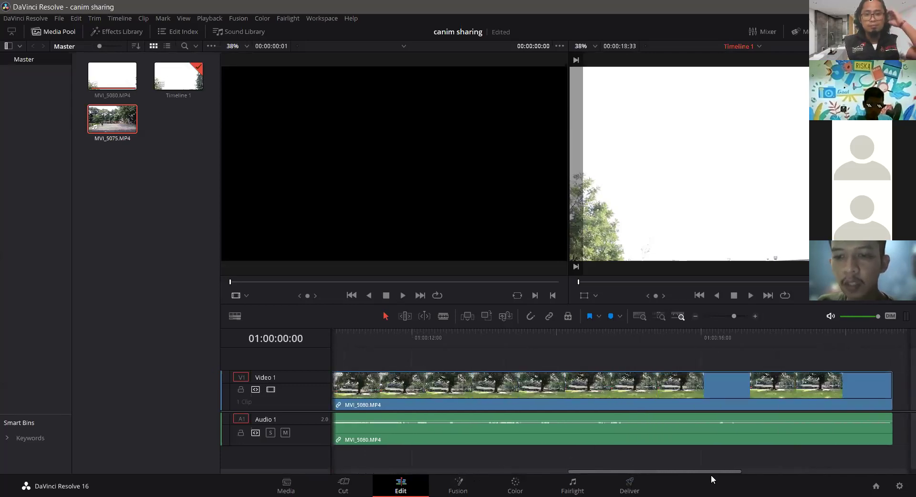
pyautogui.moveTo(730, 472); pyautogui.dragTo(797, 468)
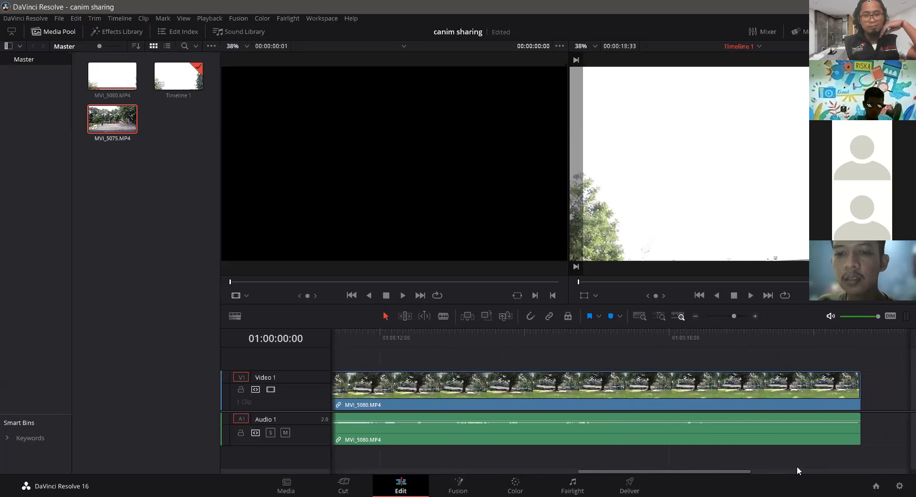
pyautogui.click(579, 330)
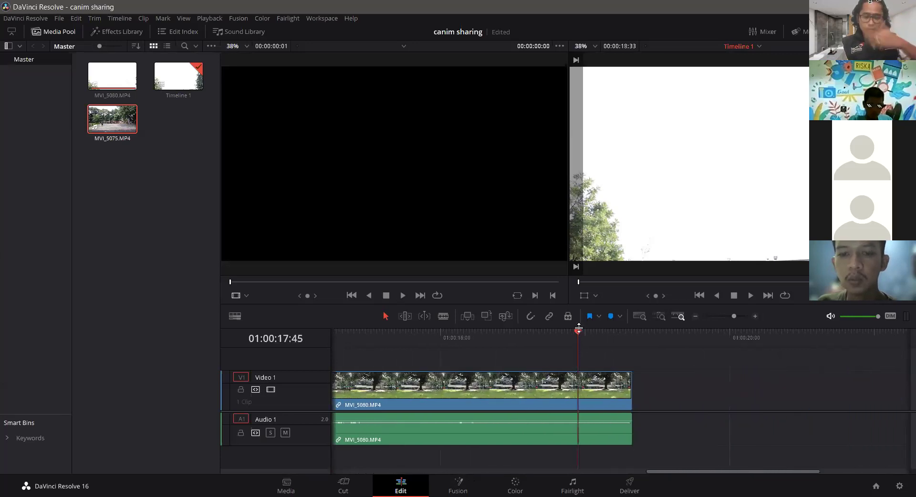
pyautogui.click(599, 337)
pyautogui.click(601, 337)
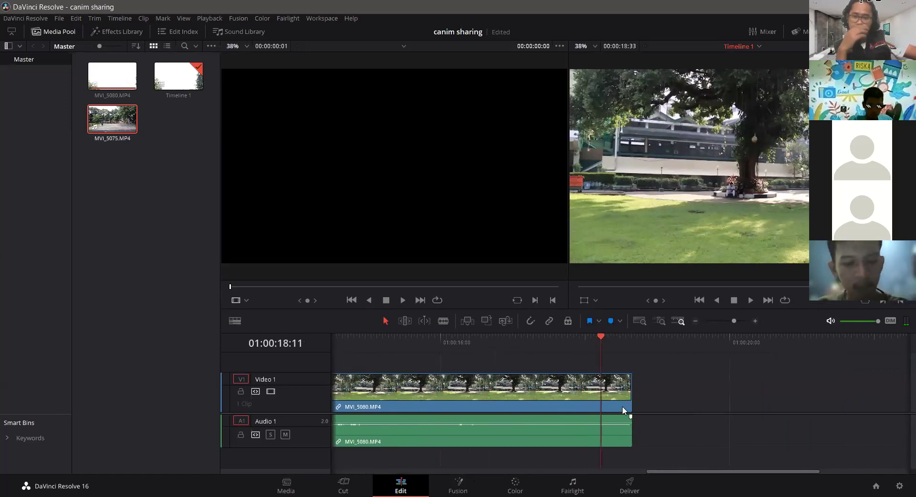
pyautogui.press('b')
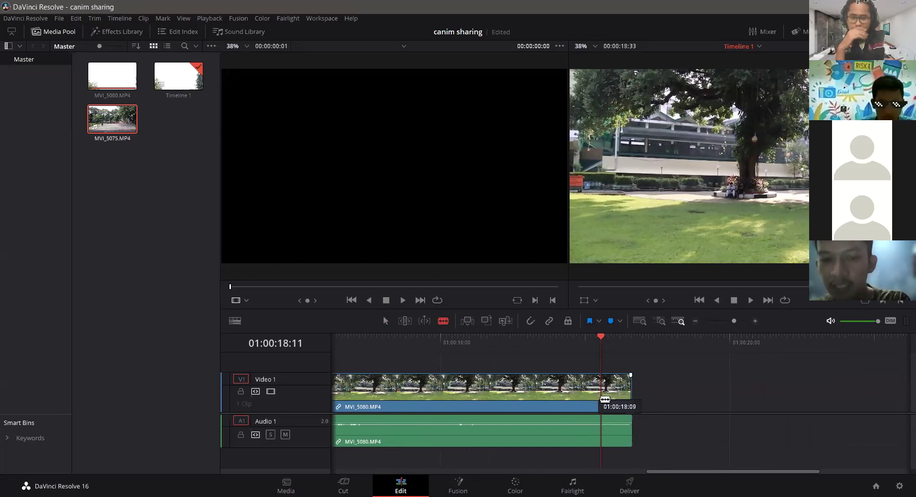
pyautogui.click(602, 400)
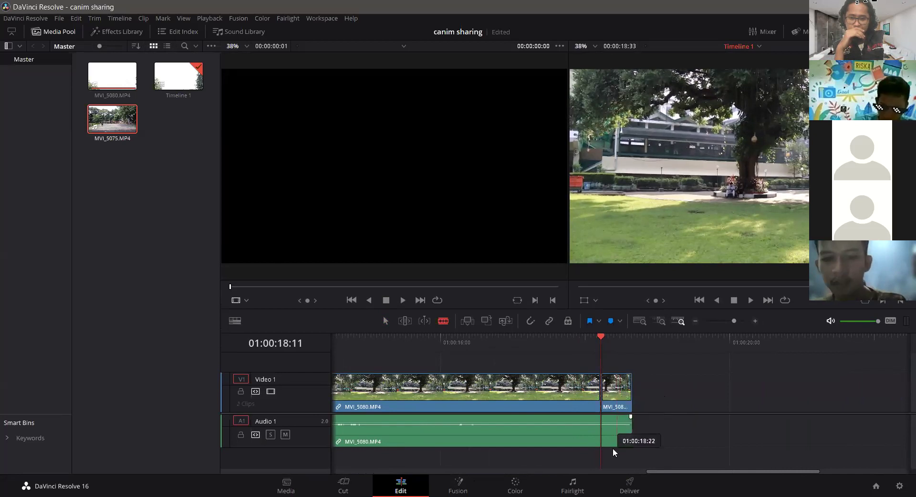
pyautogui.click(603, 436)
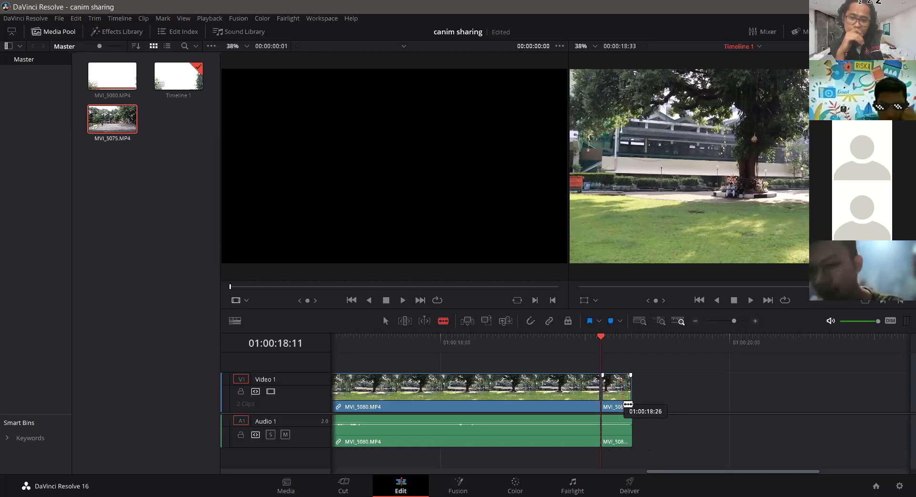
# - Delete the short video and audio pieces after the cut at the end of MVI_5080.MP4
pyautogui.press('a')
pyautogui.click(616, 394)
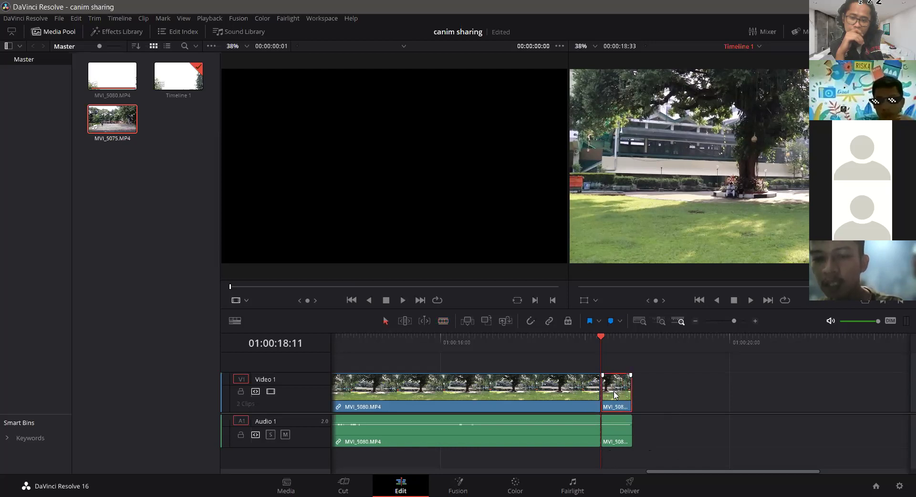
pyautogui.press('Delete')
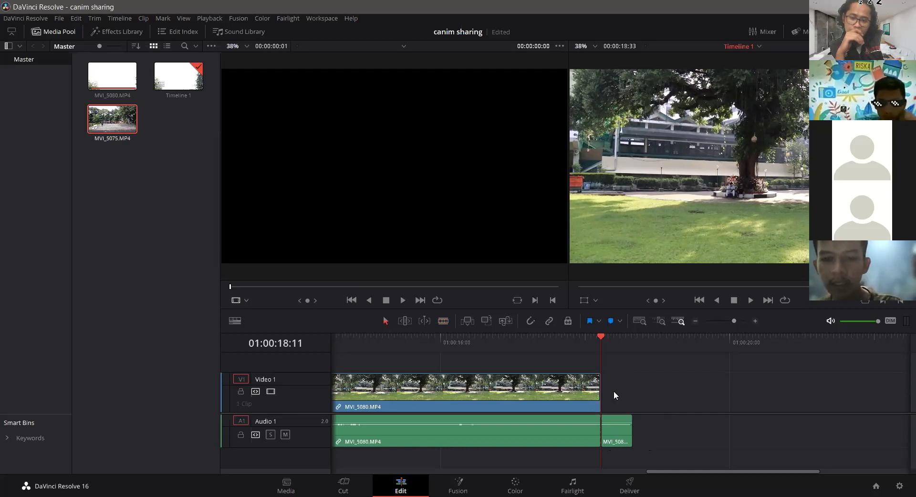
pyautogui.click(614, 438)
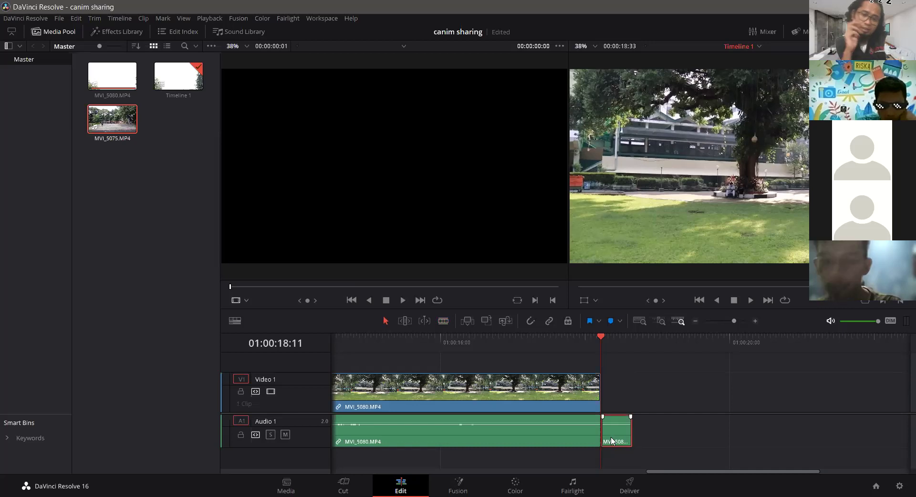
pyautogui.press('Delete')
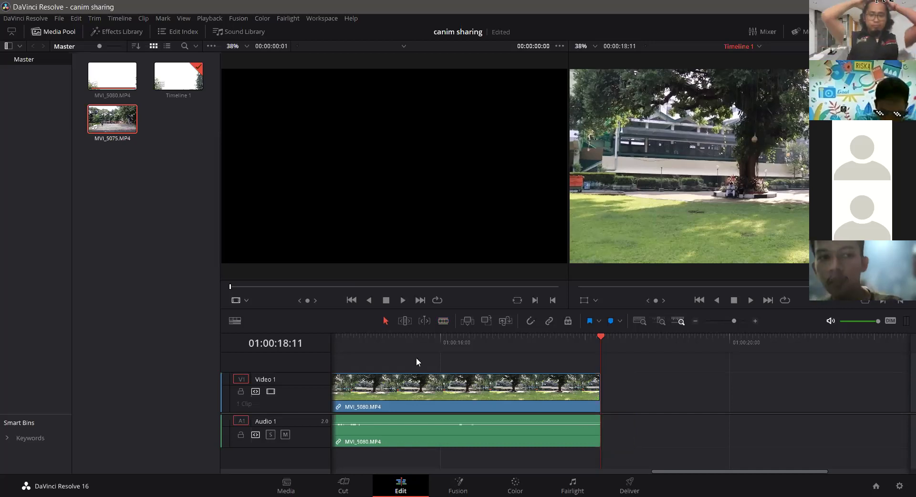
# - Open MVI_5075.MP4 in the source viewer and append the clip to the timeline directly after MVI_5080.MP4
pyautogui.doubleClick(107, 125)
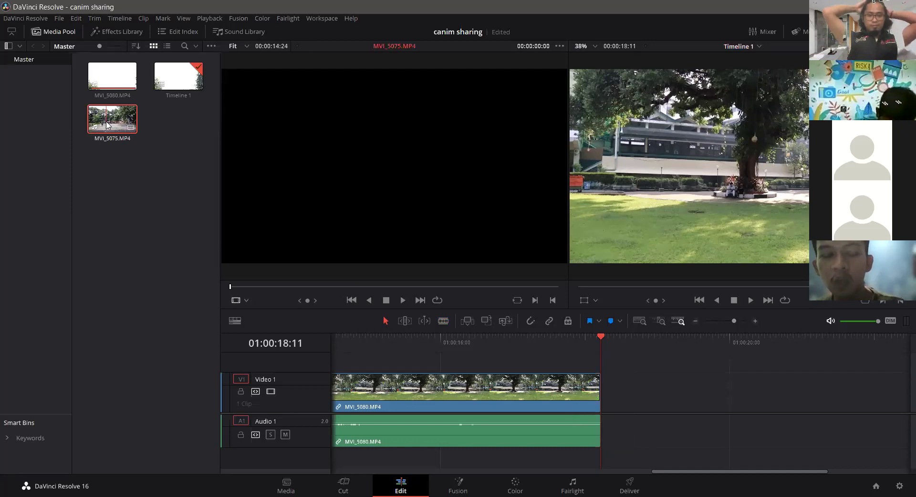
pyautogui.moveTo(126, 136); pyautogui.dragTo(638, 409)
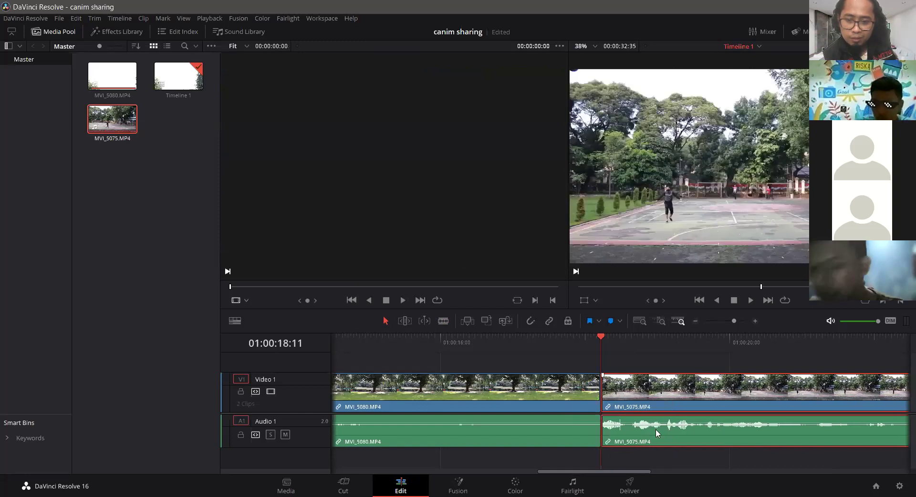
pyautogui.click(657, 462)
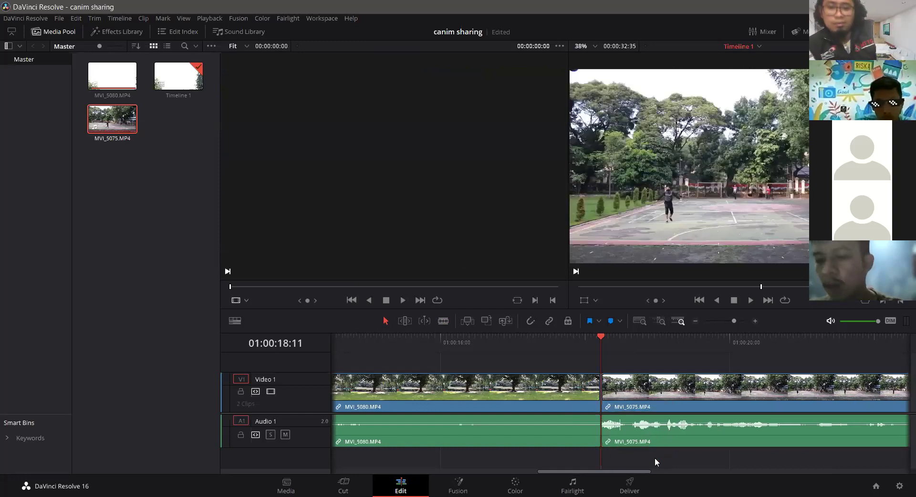
# - Demonstrate box-selecting the video and audio of the MVI_5075.MP4 timeline clip together, clearing the selection between tries
pyautogui.moveTo(657, 465); pyautogui.dragTo(656, 386)
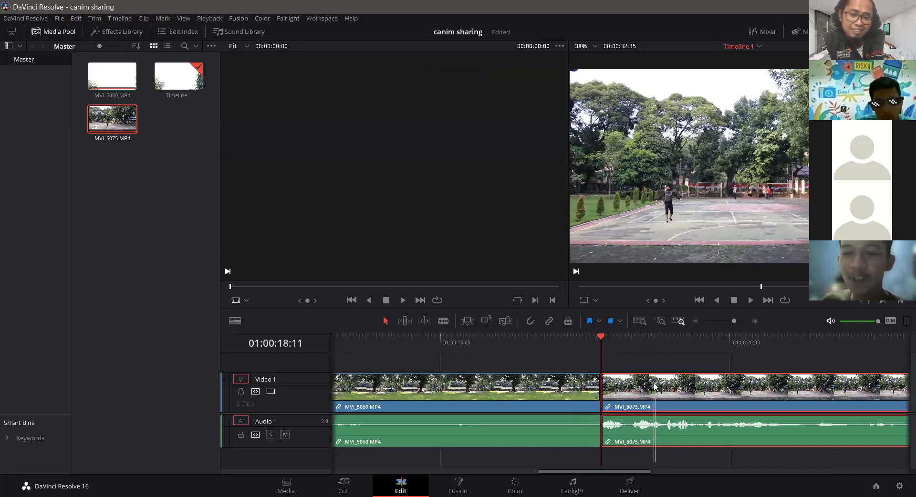
pyautogui.moveTo(656, 386); pyautogui.dragTo(655, 387)
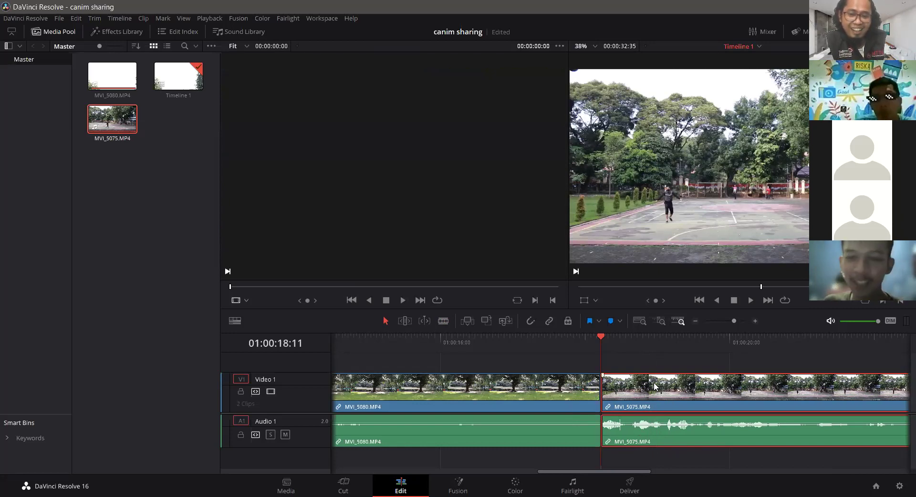
pyautogui.click(642, 461)
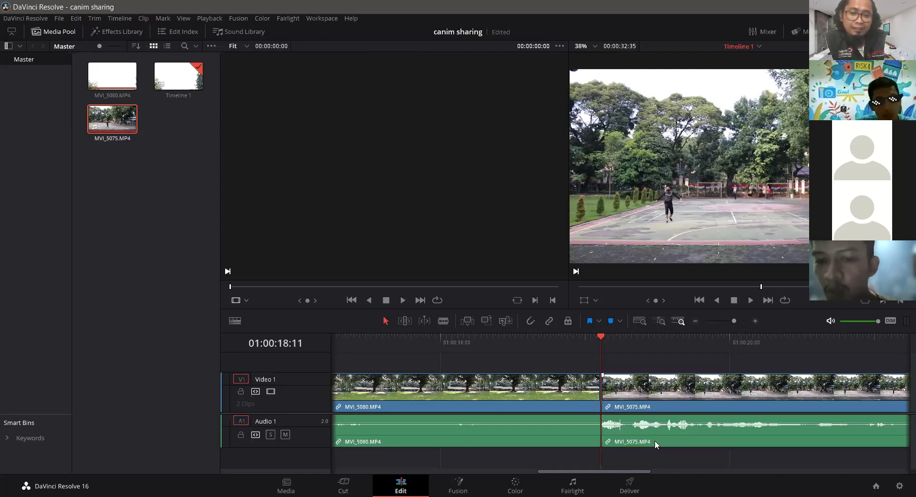
pyautogui.moveTo(651, 463); pyautogui.dragTo(652, 392)
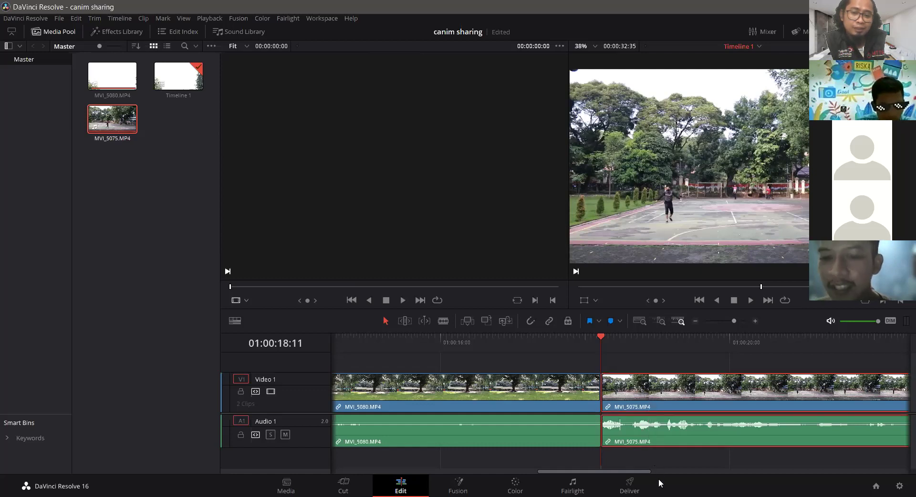
pyautogui.click(651, 455)
pyautogui.moveTo(661, 458); pyautogui.dragTo(660, 405)
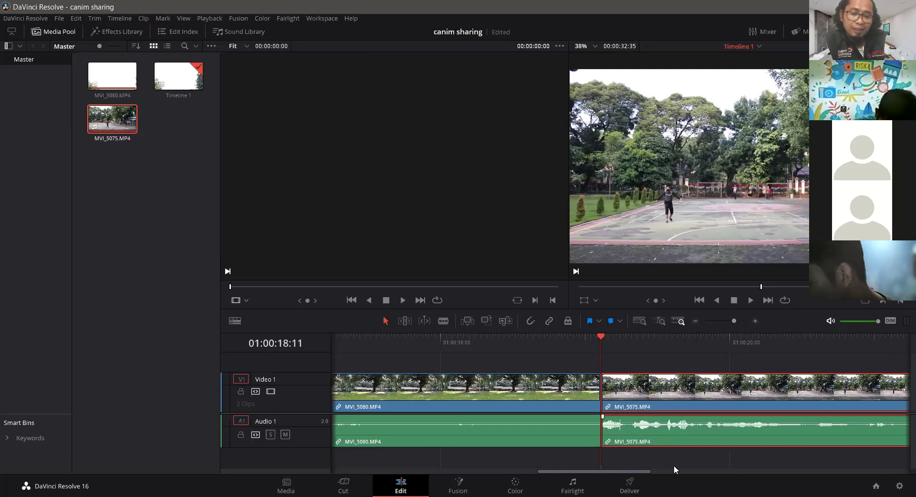
pyautogui.moveTo(669, 460); pyautogui.dragTo(667, 434)
# - Play the timeline from before the join between MVI_5080.MP4 and MVI_5075.MP4 and stop at 01:00:23:43
pyautogui.click(664, 350)
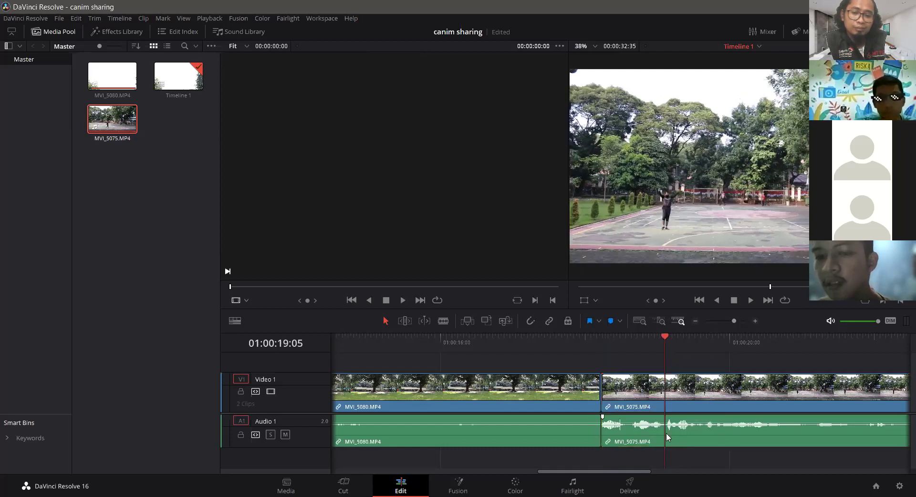
pyautogui.click(593, 348)
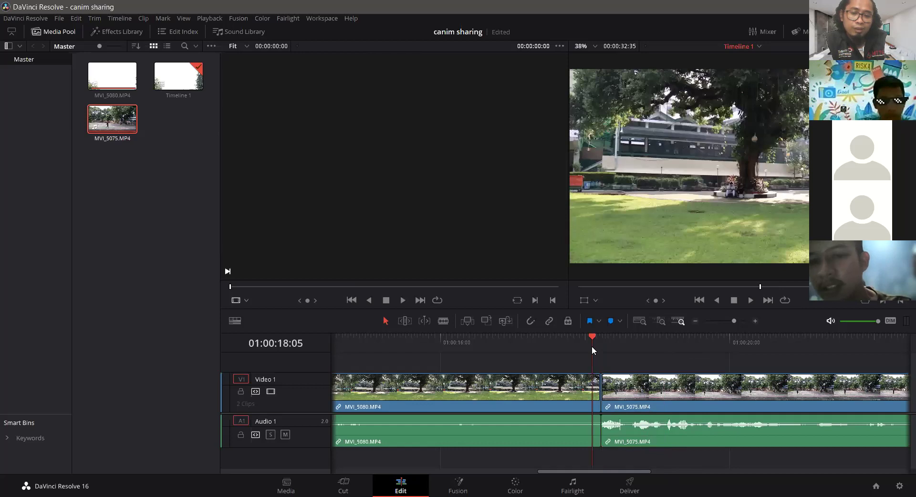
pyautogui.click(528, 342)
pyautogui.press('space')
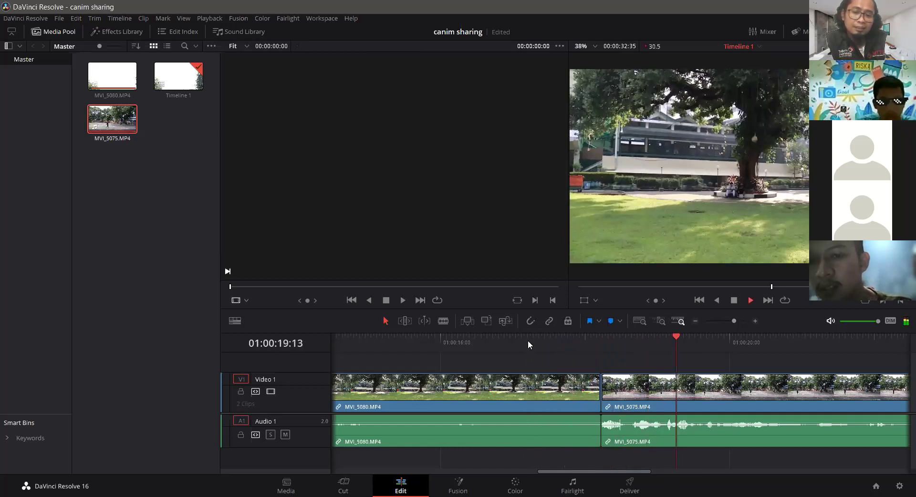
pyautogui.click(528, 340)
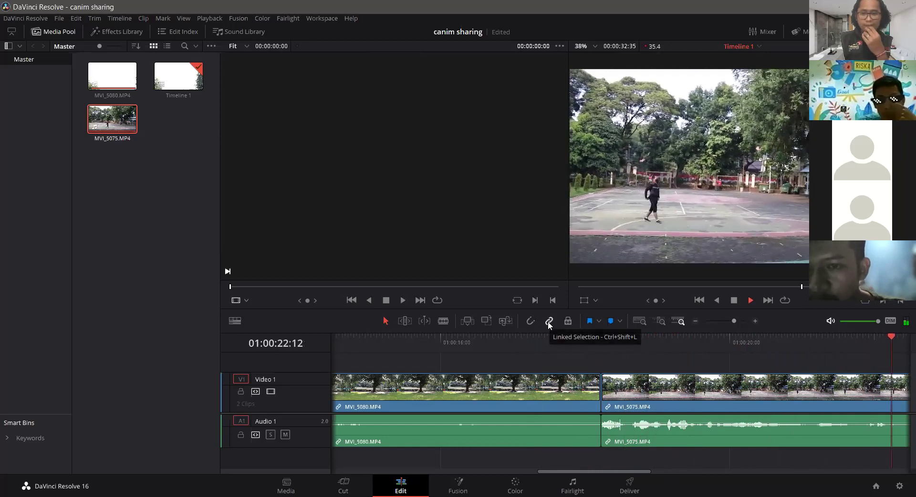
pyautogui.press('space')
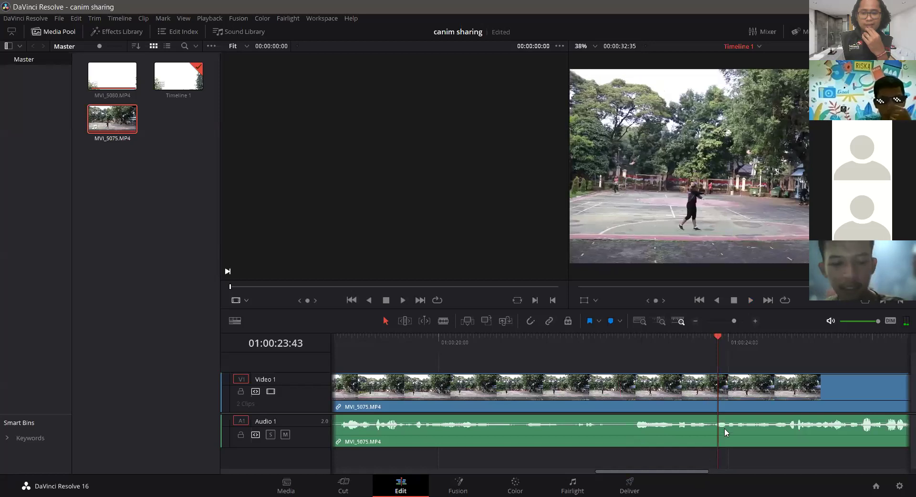
# - Mark the timeline range of MVI_5075.MP4 and split its video and audio at 01:00:23:43
pyautogui.press('x')
pyautogui.press('b')
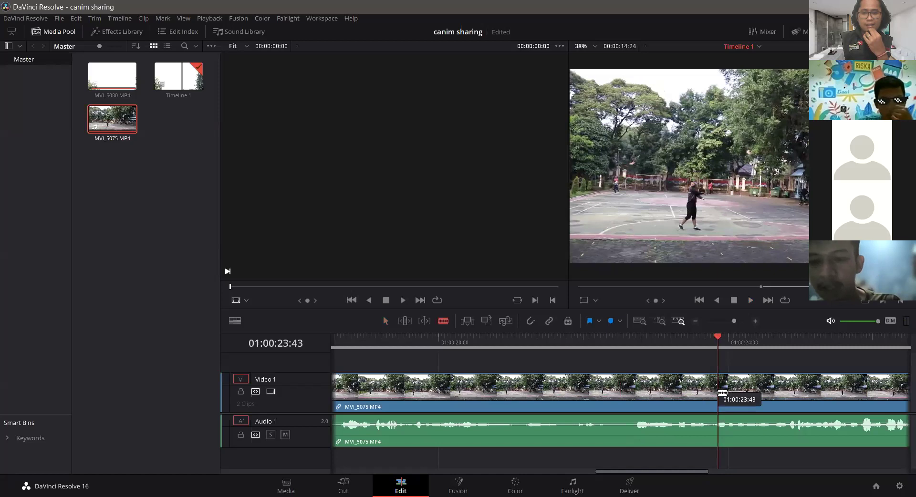
pyautogui.click(723, 392)
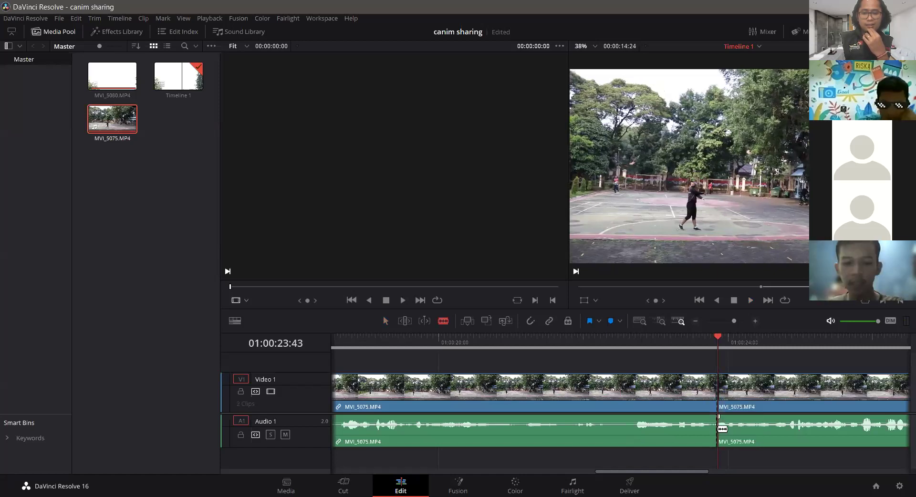
pyautogui.click(716, 429)
pyautogui.press('a')
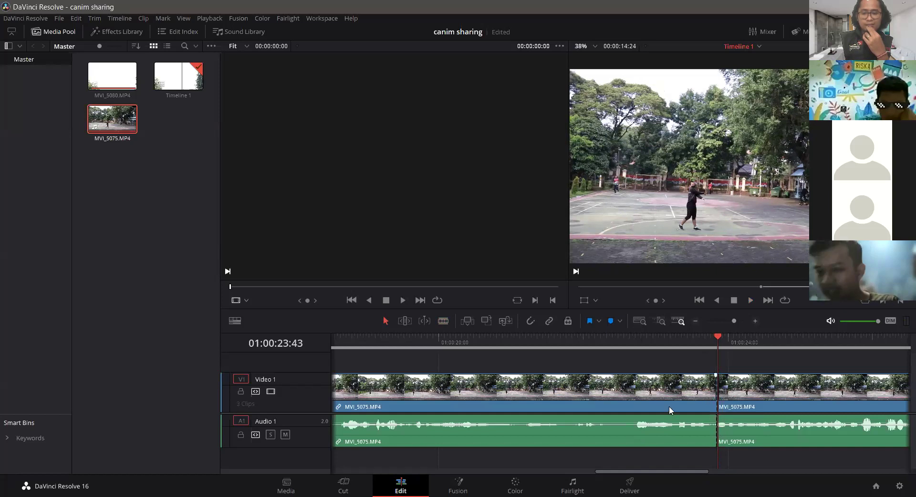
# - Try ripple-deleting the MVI_5075.MP4 segment before the cut, and undo the deletion
pyautogui.click(659, 398)
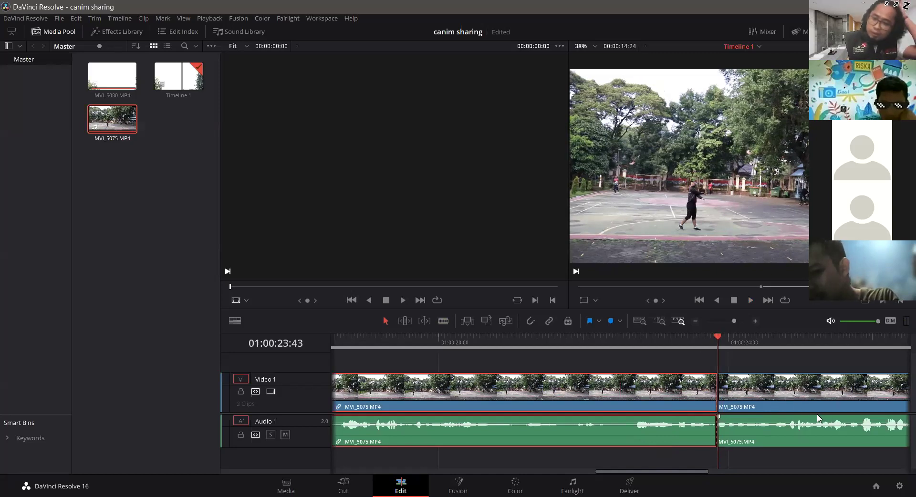
pyautogui.press('Delete')
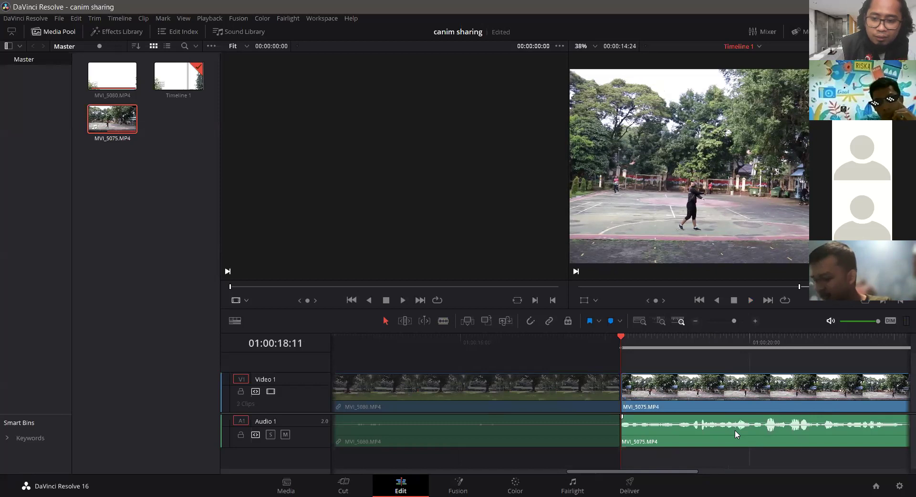
pyautogui.hotkey('ctrl', 'z')
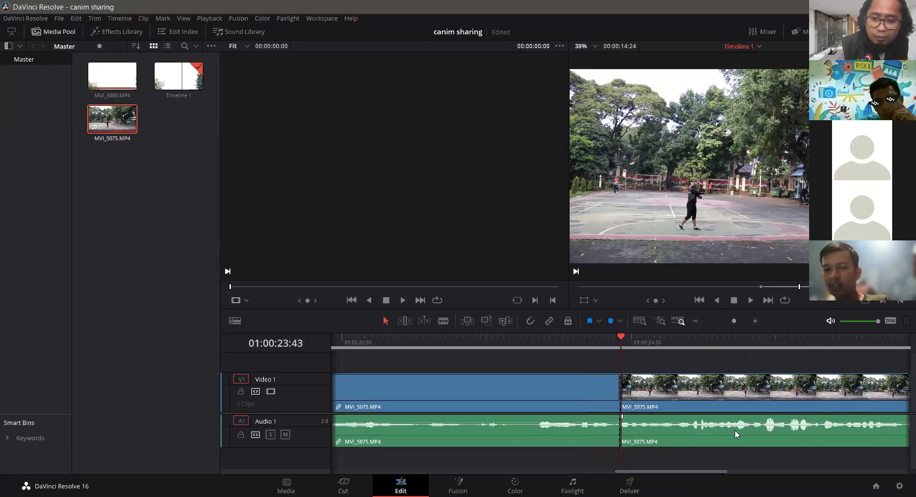
# - Delete the MVI_5075.MP4 segment before the cut leaving a gap, and move the remaining segment against the end of MVI_5080.MP4
pyautogui.moveTo(578, 455); pyautogui.dragTo(576, 367)
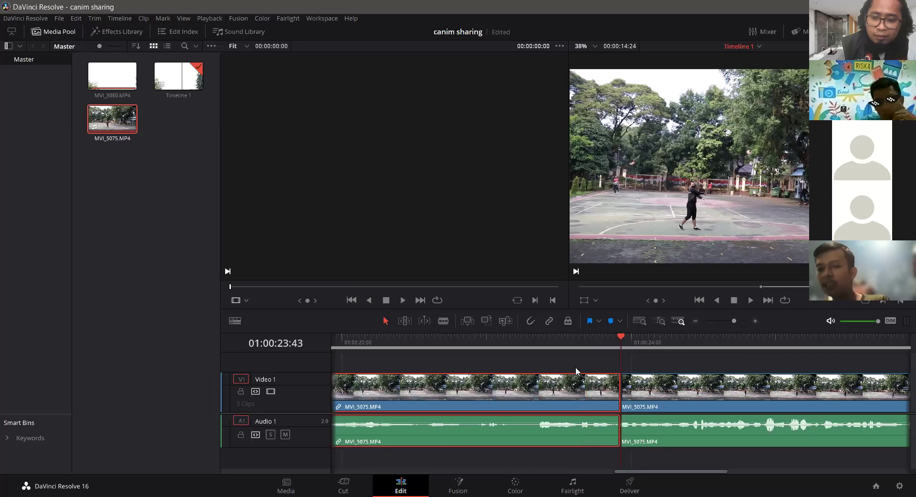
pyautogui.press('BackSpace')
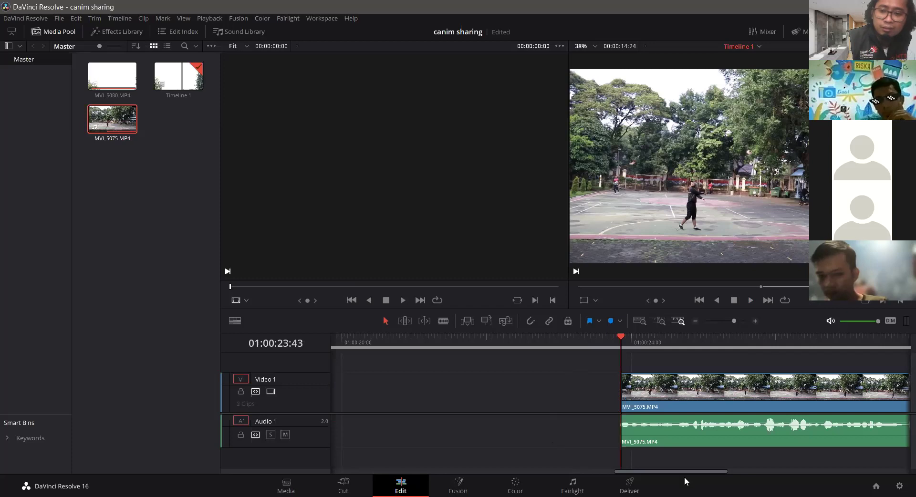
pyautogui.hscroll(-5, 648, 473)
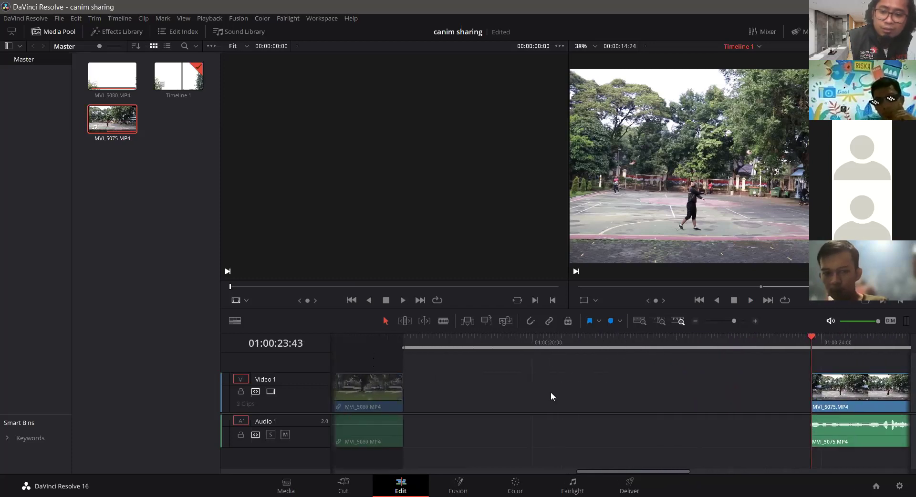
pyautogui.moveTo(780, 386); pyautogui.dragTo(847, 446)
pyautogui.moveTo(851, 397); pyautogui.dragTo(430, 387)
# - Play the timeline from just before the join between MVI_5080.MP4 and MVI_5075.MP4 and stop at 01:00:19:38
pyautogui.click(399, 350)
pyautogui.press('space')
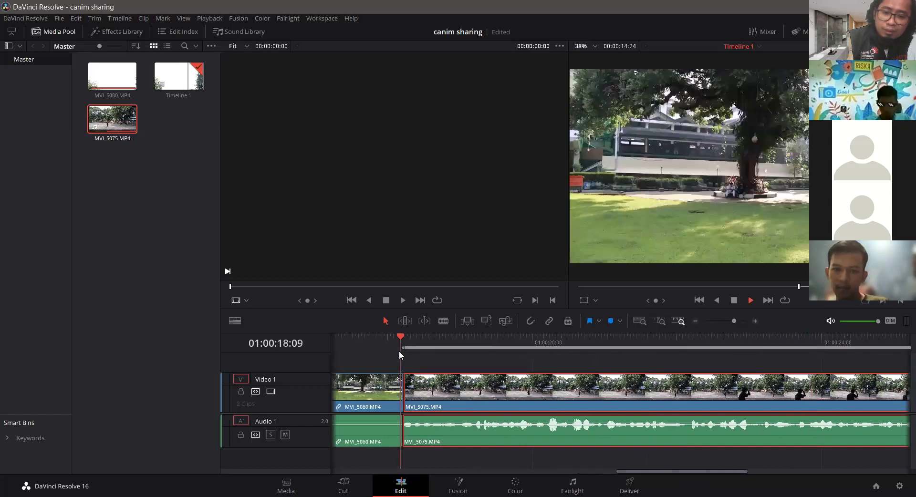
pyautogui.press('space')
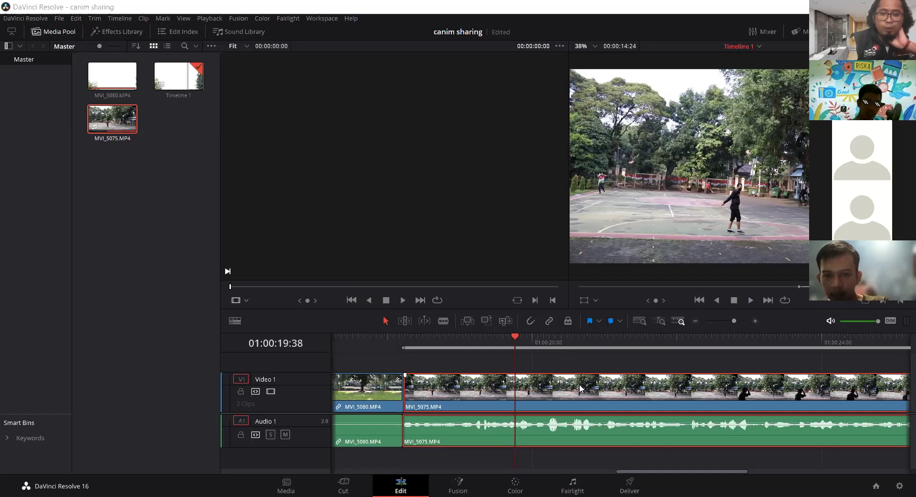
pyautogui.click(578, 363)
pyautogui.press('b')
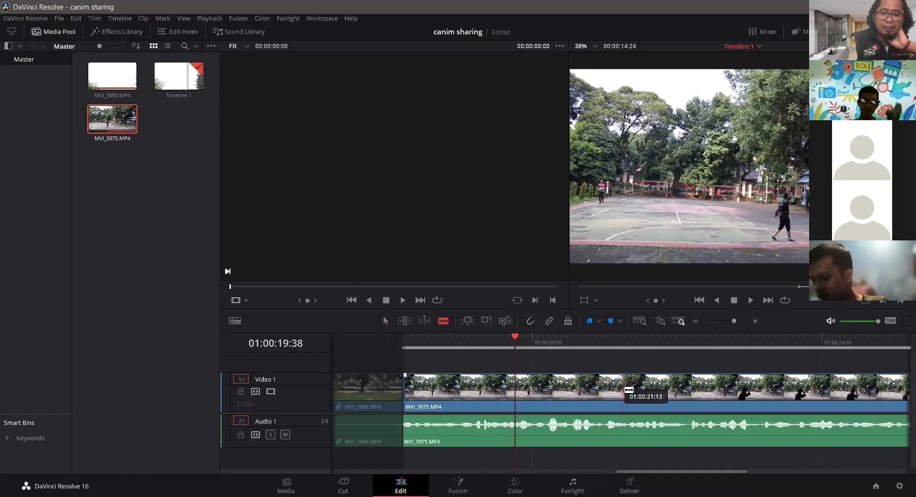
pyautogui.press('a')
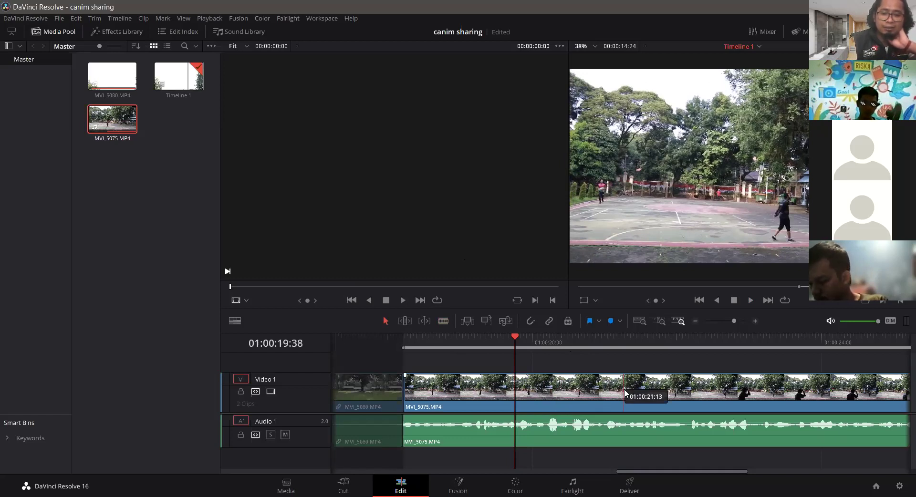
pyautogui.press('b')
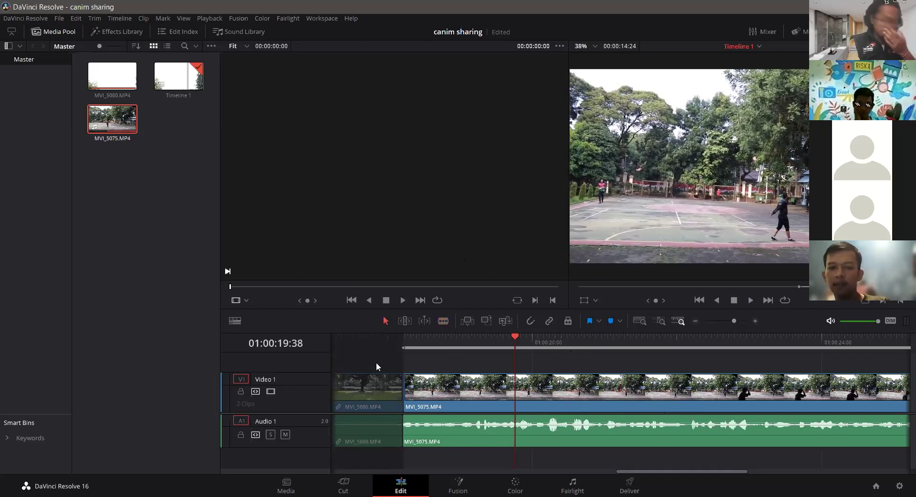
# - Select MVI_5080.MP4 in the timeline and move the playhead to 01:00:16:28
pyautogui.click(380, 387)
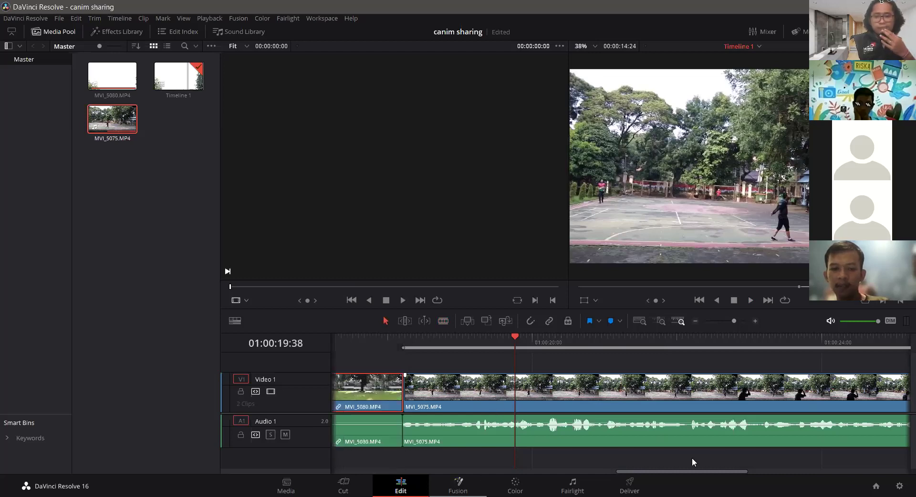
pyautogui.moveTo(650, 472); pyautogui.dragTo(600, 472)
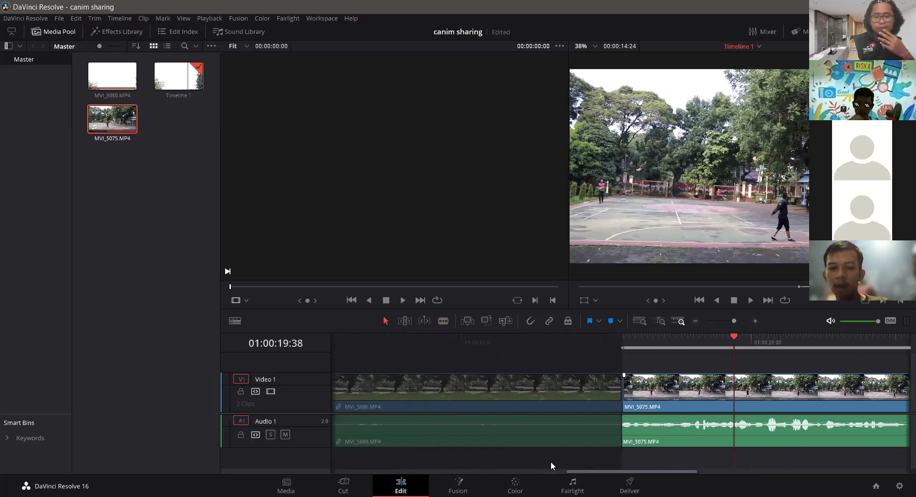
pyautogui.click(550, 382)
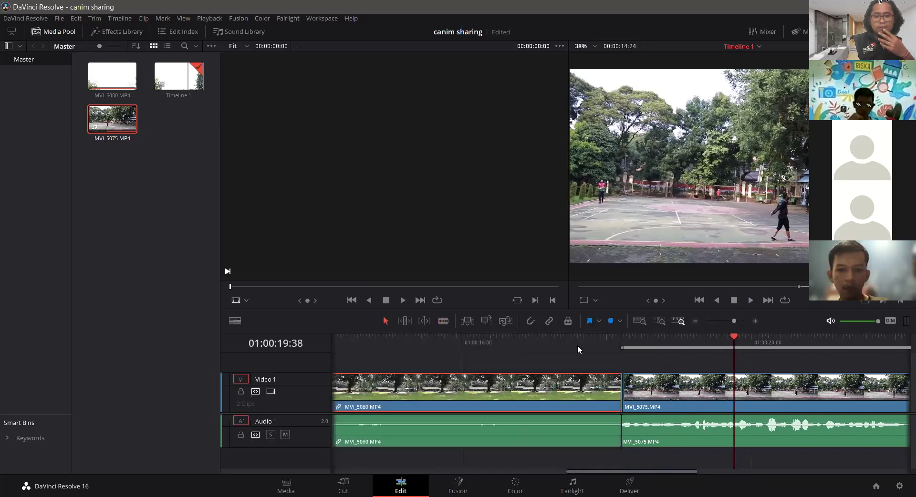
pyautogui.moveTo(651, 348); pyautogui.dragTo(502, 345)
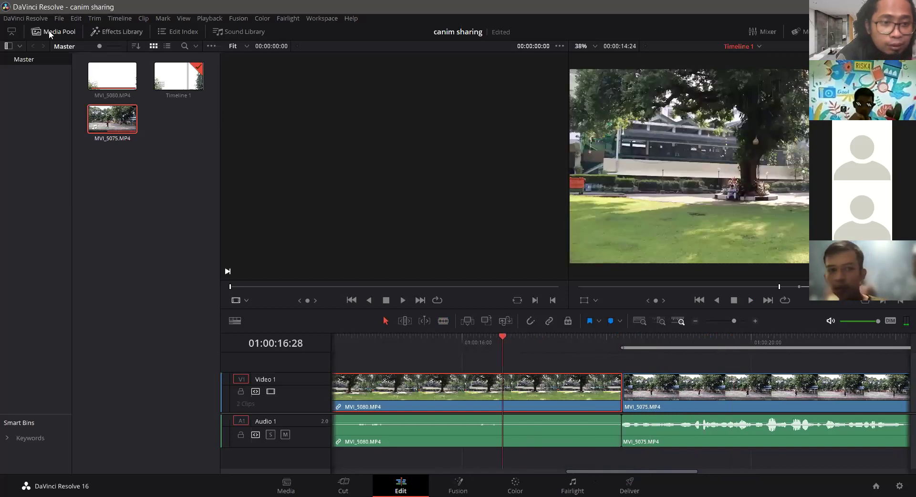
# - Show the Effects Library in place of the Media Pool and look through the available video transitions
pyautogui.click(128, 33)
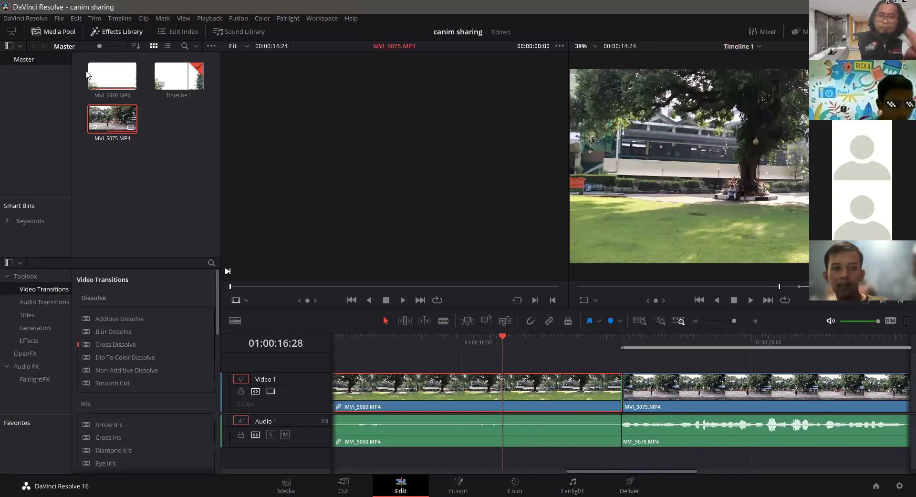
pyautogui.click(64, 32)
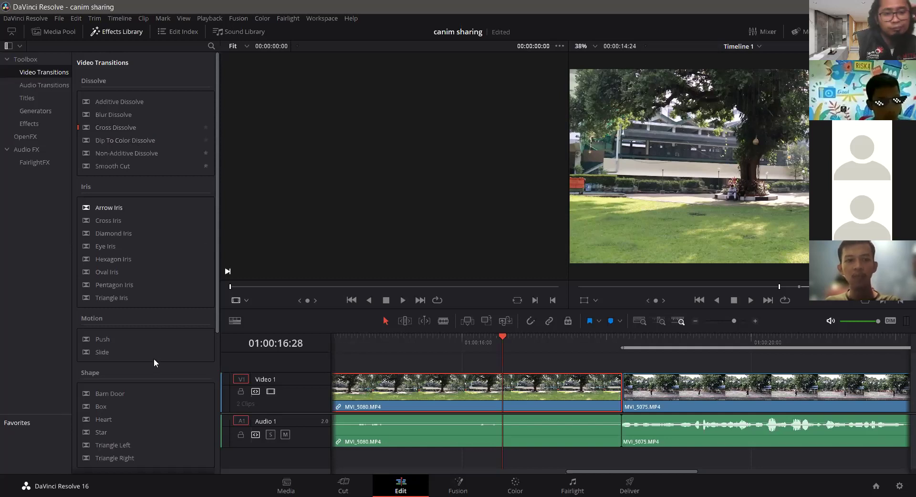
pyautogui.scroll(-5, 148, 279)
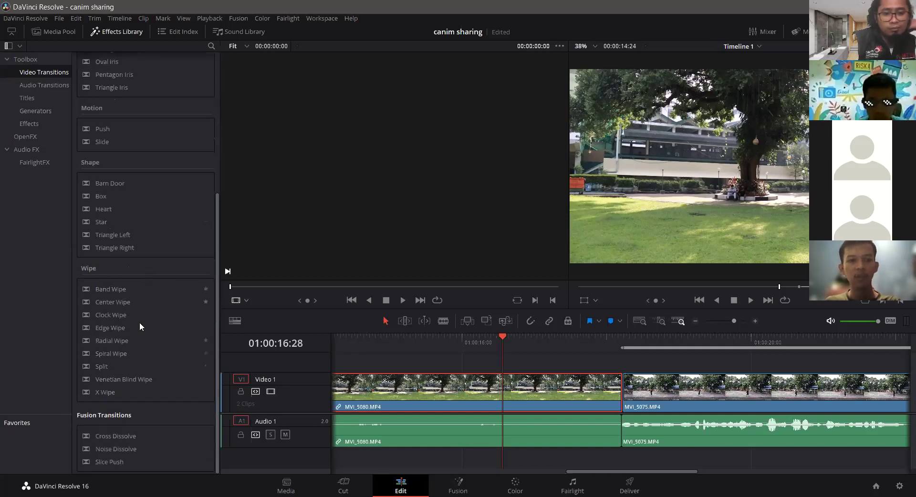
pyautogui.scroll(5, 144, 287)
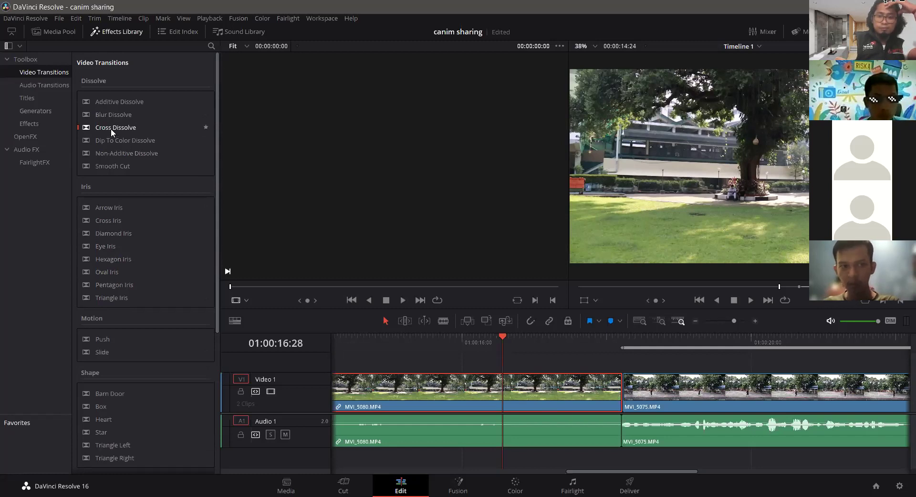
# - Try placing a Cross Dissolve on the end of MVI_5080.MP4, and undo the addition
pyautogui.click(113, 129)
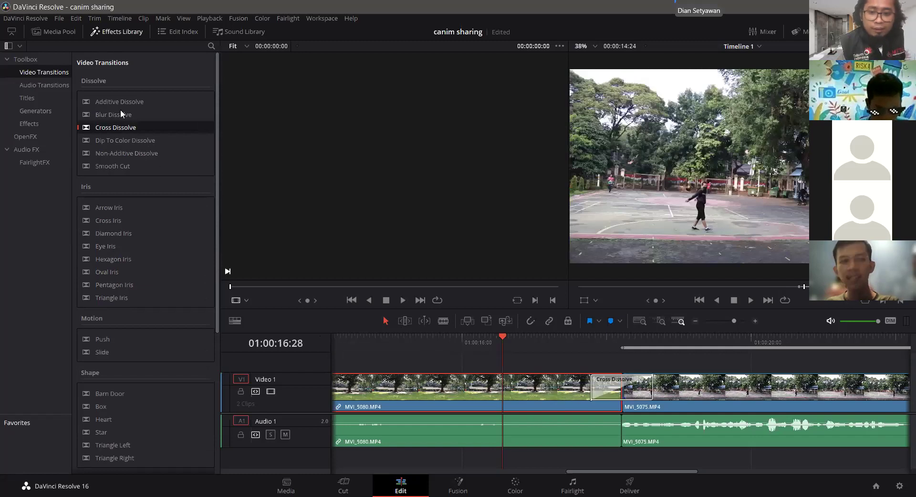
pyautogui.click(618, 388)
pyautogui.hotkey('ctrl', 't')
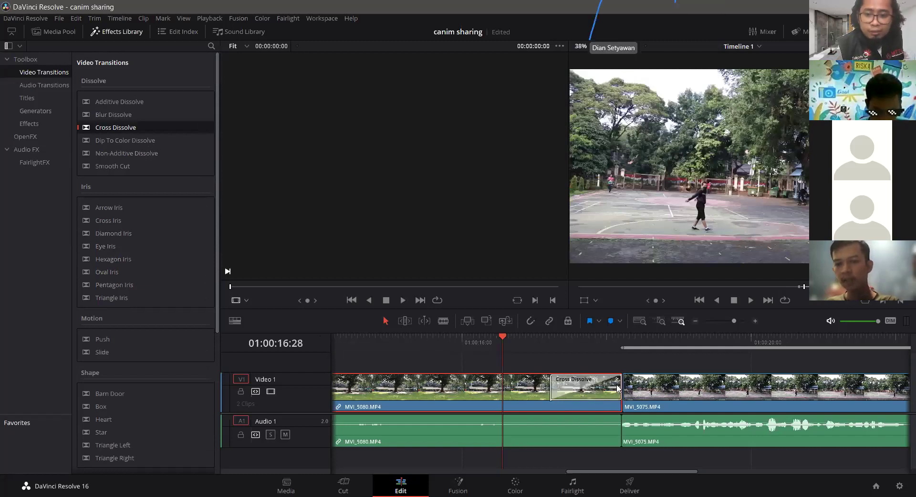
pyautogui.hotkey('ctrl', 'z')
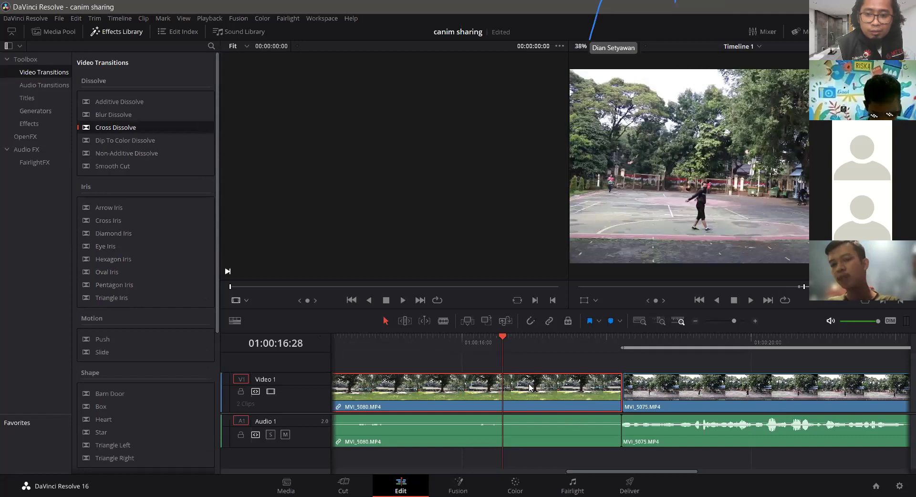
# - Add a Cross Dissolve centred on the join between MVI_5080.MP4 and MVI_5075.MP4 and play through it
pyautogui.hotkey('ctrl', 't')
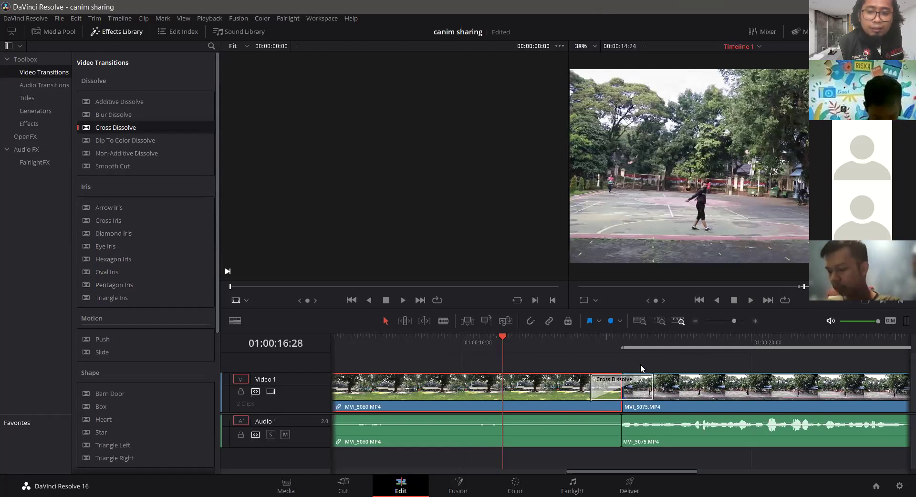
pyautogui.click(560, 345)
pyautogui.press('space')
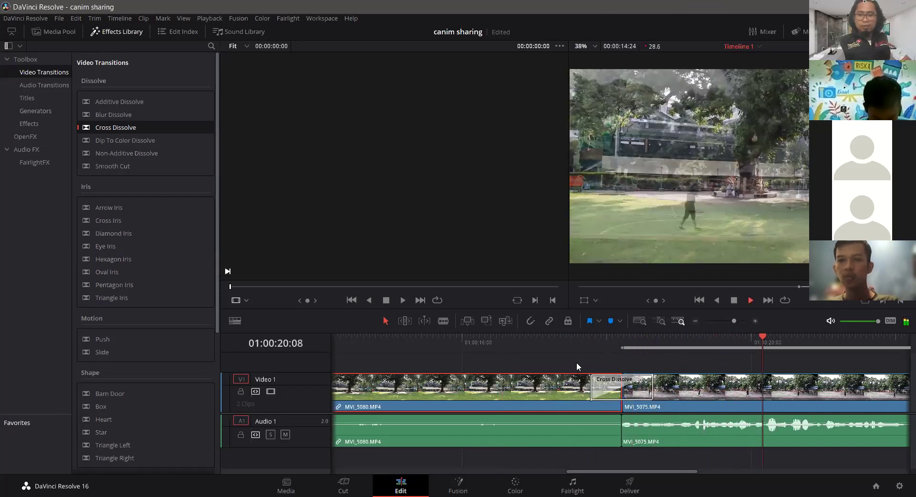
pyautogui.press('space')
# - Replay the Cross Dissolve from 01:00:16:42 and continue through MVI_5075.MP4, stopping at 01:00:23:00
pyautogui.click(564, 354)
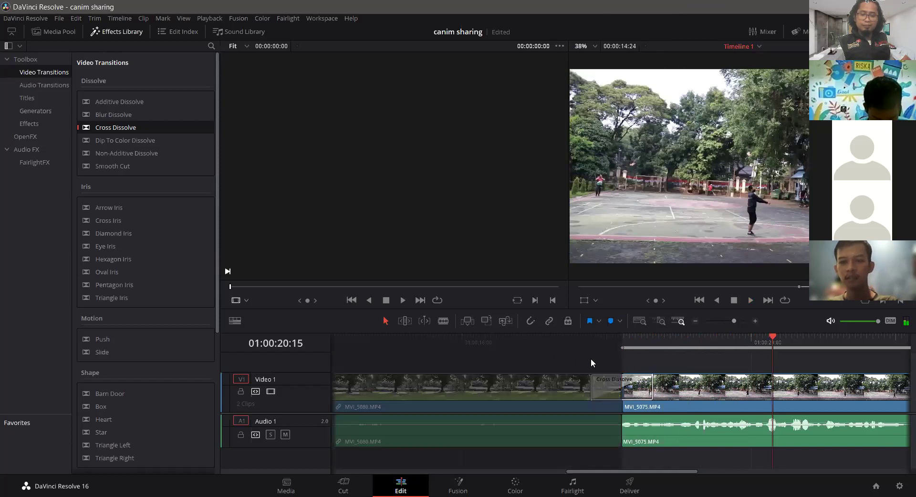
pyautogui.click(574, 381)
pyautogui.click(523, 341)
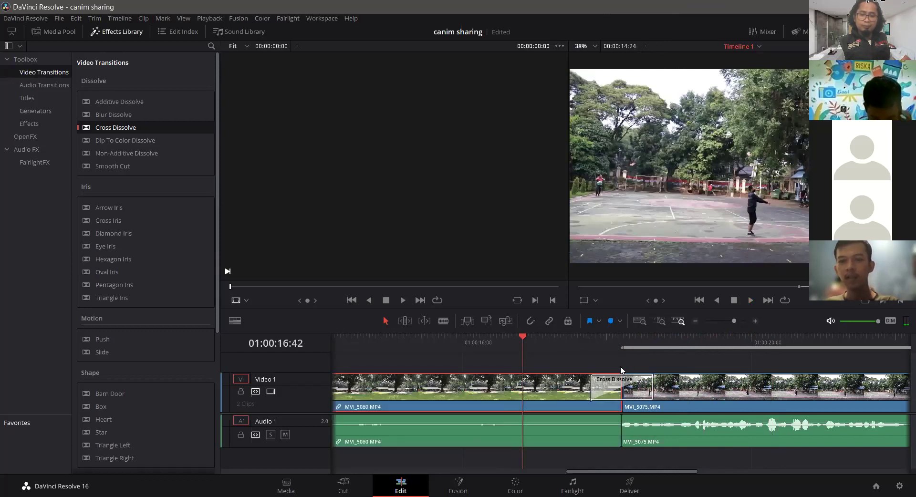
pyautogui.press('space')
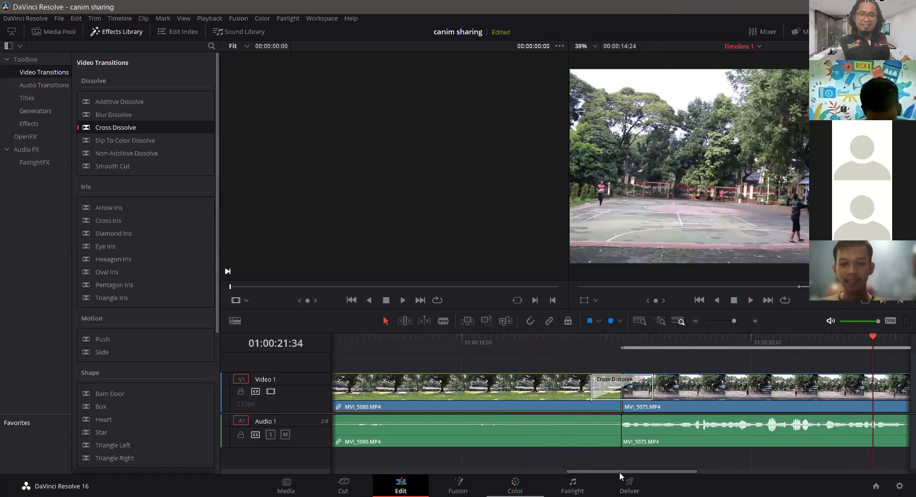
pyautogui.moveTo(651, 472); pyautogui.dragTo(732, 471)
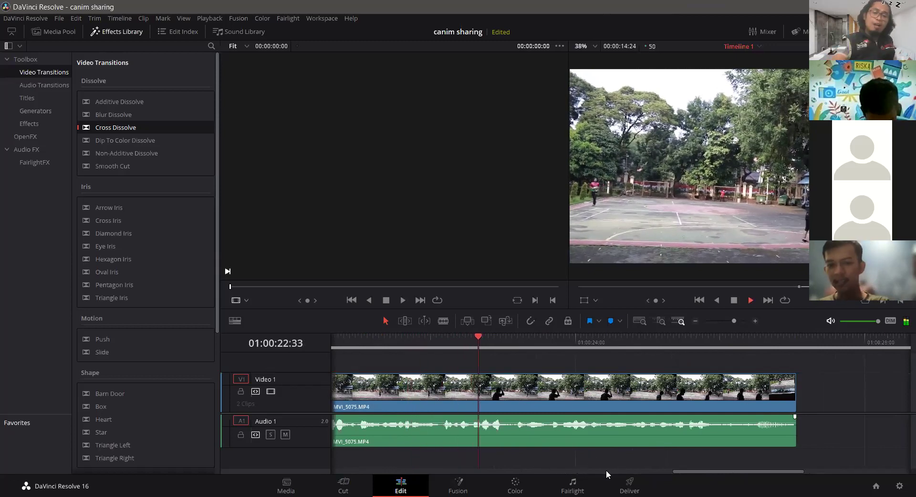
pyautogui.moveTo(689, 471); pyautogui.dragTo(603, 480)
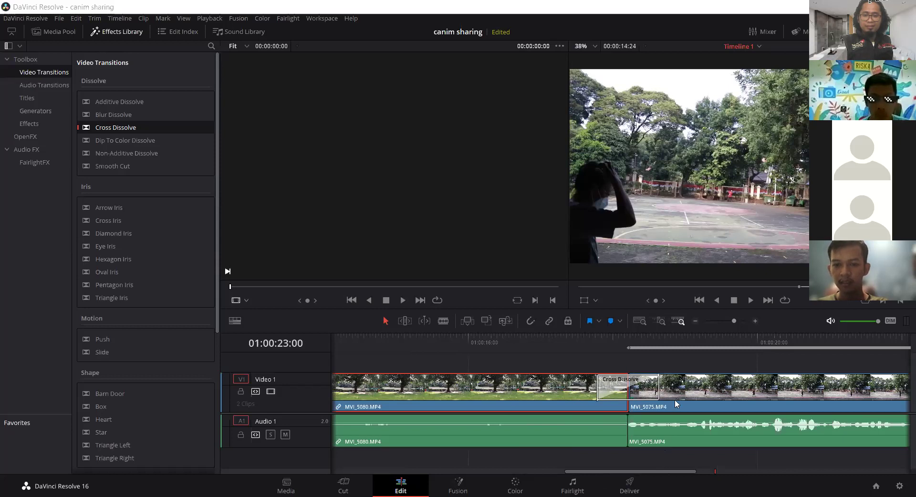
# - Replay the part of MVI_5075.MP4 after the Cross Dissolve several times, stopping at 01:00:23:19
pyautogui.click(691, 342)
pyautogui.press('space')
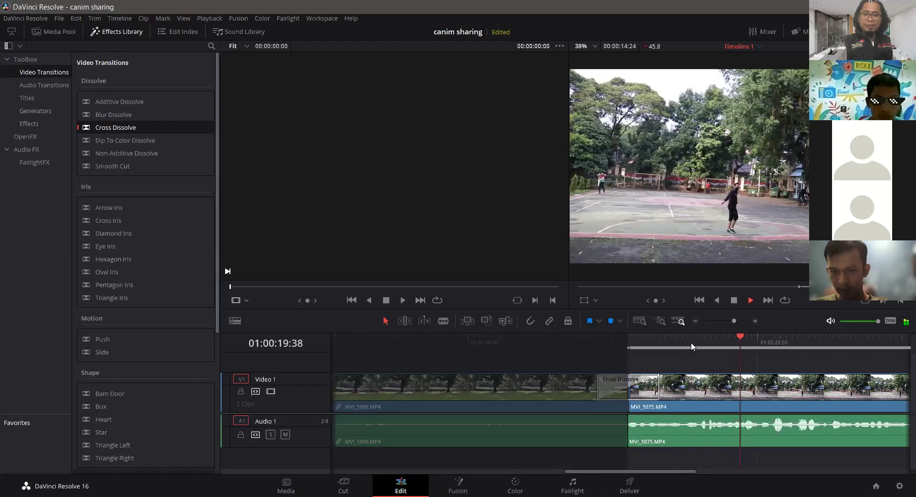
pyautogui.press('space')
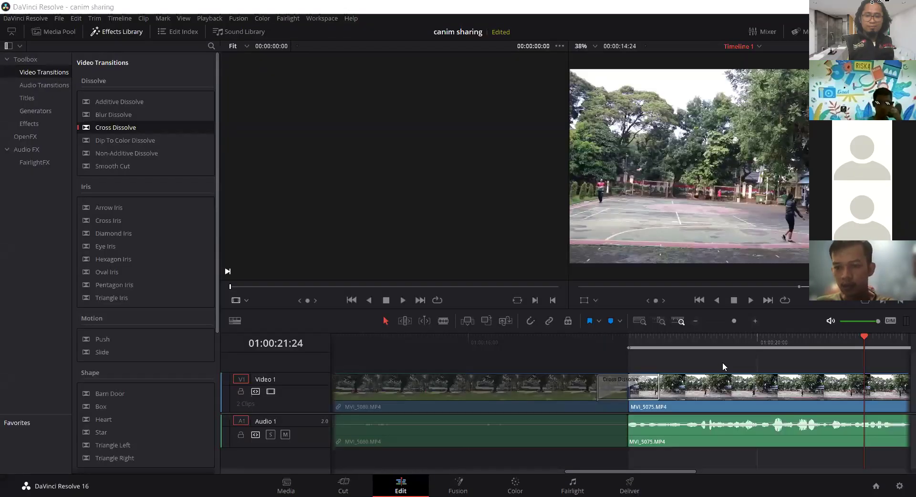
pyautogui.click(734, 348)
pyautogui.press('space')
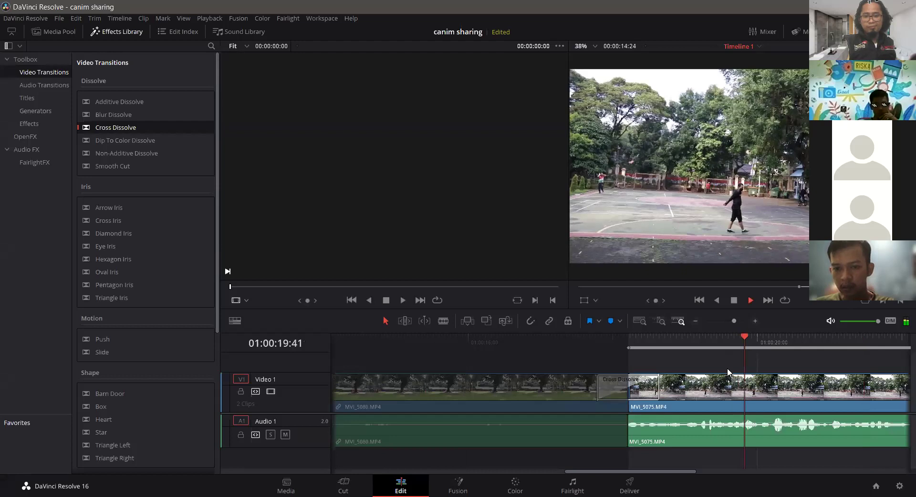
pyautogui.press('space')
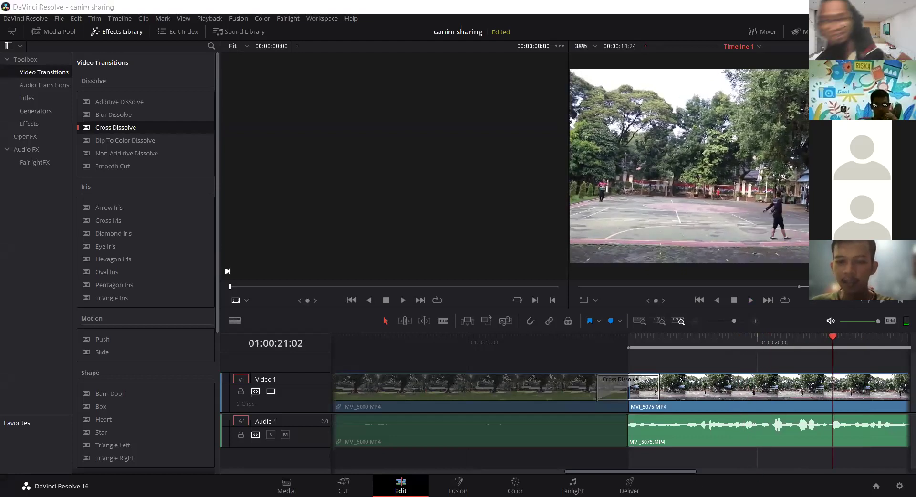
pyautogui.press('space')
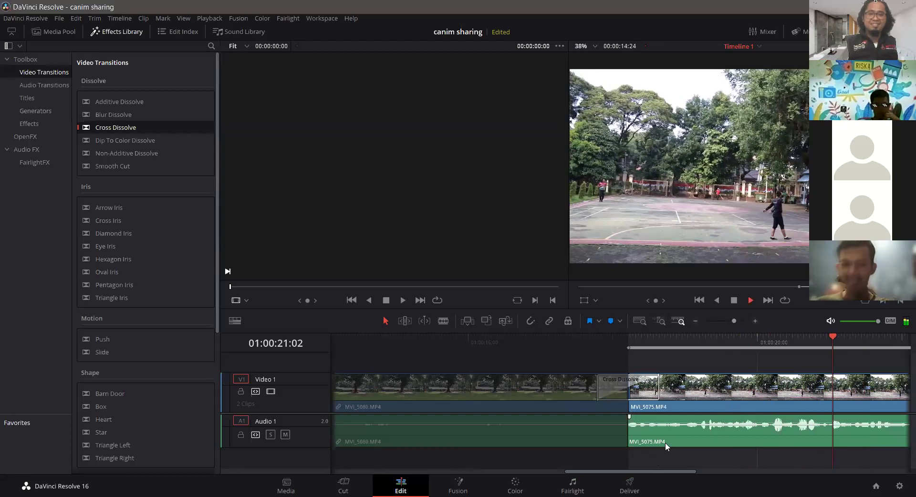
pyautogui.press('space')
# - Return to the beginning of MVI_5080.MP4, shuttle backward and forward there, and stop playback at 01:00:01:23
pyautogui.moveTo(695, 471); pyautogui.dragTo(578, 469)
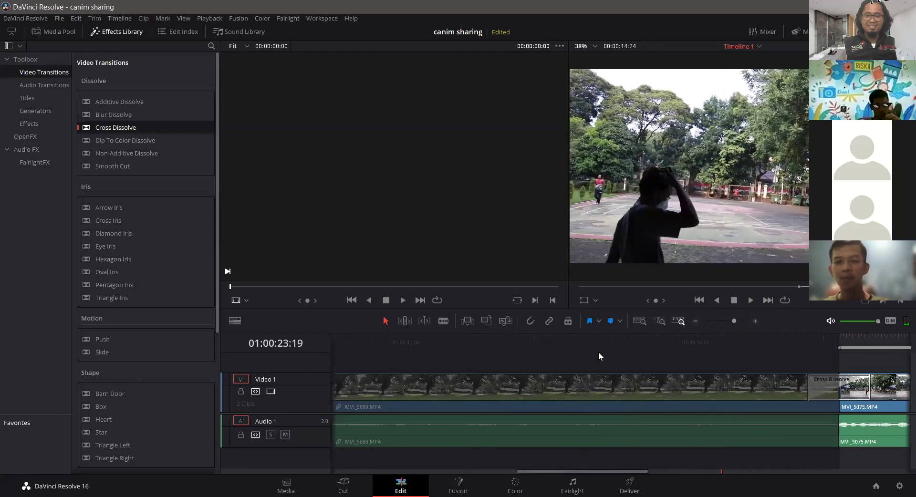
pyautogui.click(600, 355)
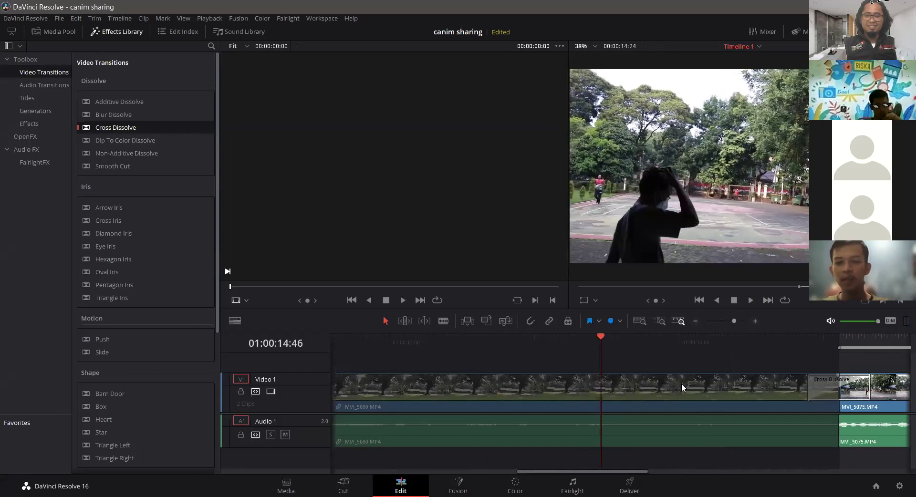
pyautogui.click(661, 390)
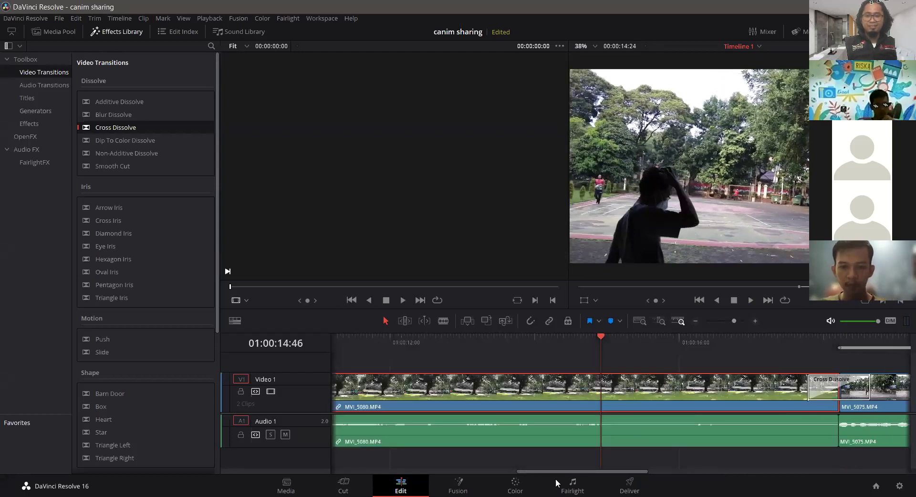
pyautogui.moveTo(560, 469); pyautogui.dragTo(328, 454)
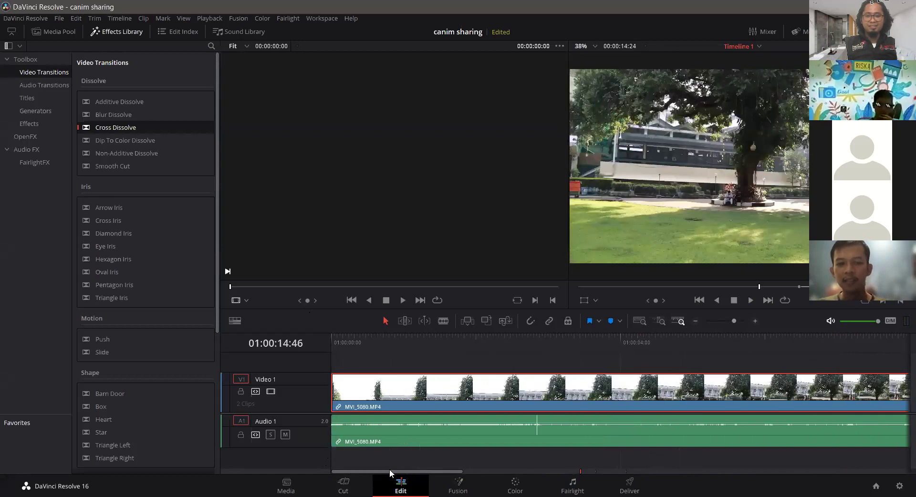
pyautogui.click(371, 337)
pyautogui.press('j')
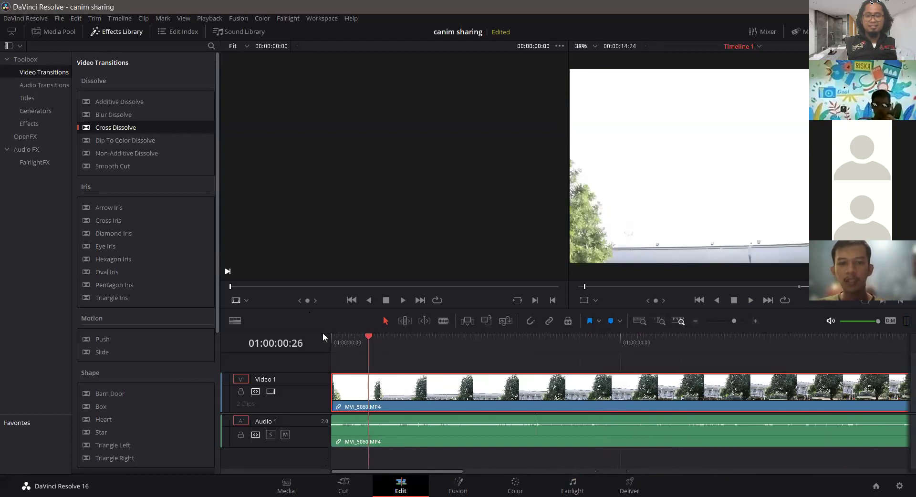
pyautogui.press('l')
pyautogui.press('j')
pyautogui.press('l')
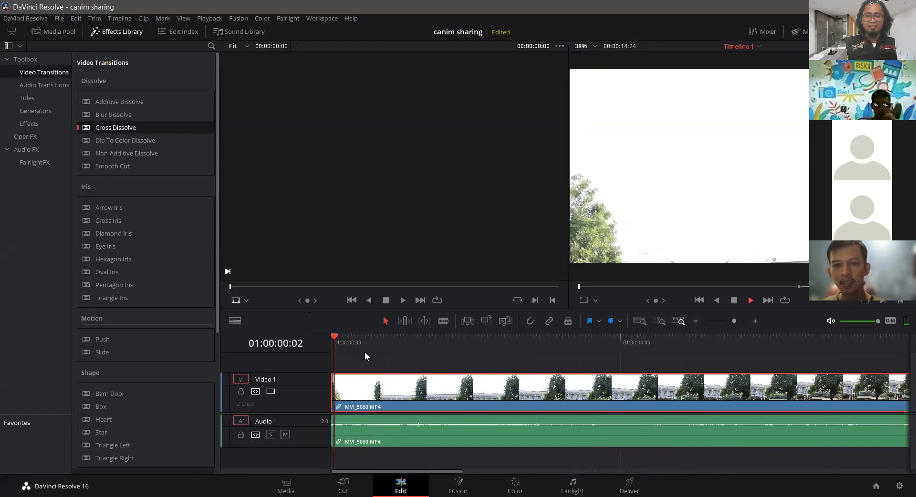
pyautogui.press('k')
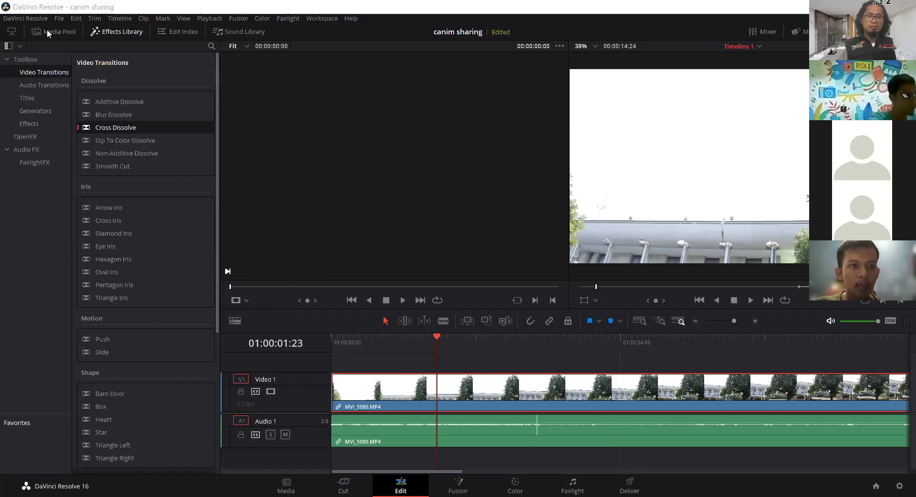
# - Show the media pool, add intro fix.mp4 to the Master bin, and play the timeline up to 01:00:02:47
pyautogui.click(72, 33)
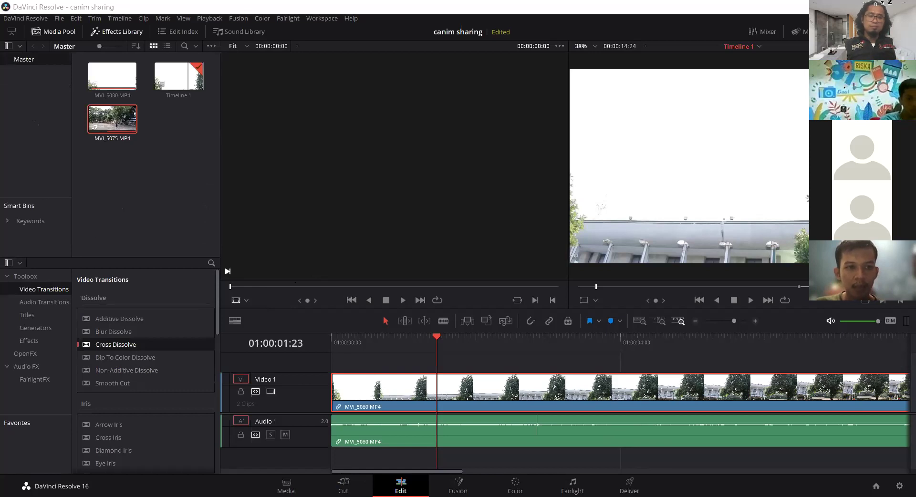
pyautogui.moveTo(187, 115); pyautogui.dragTo(187, 115)
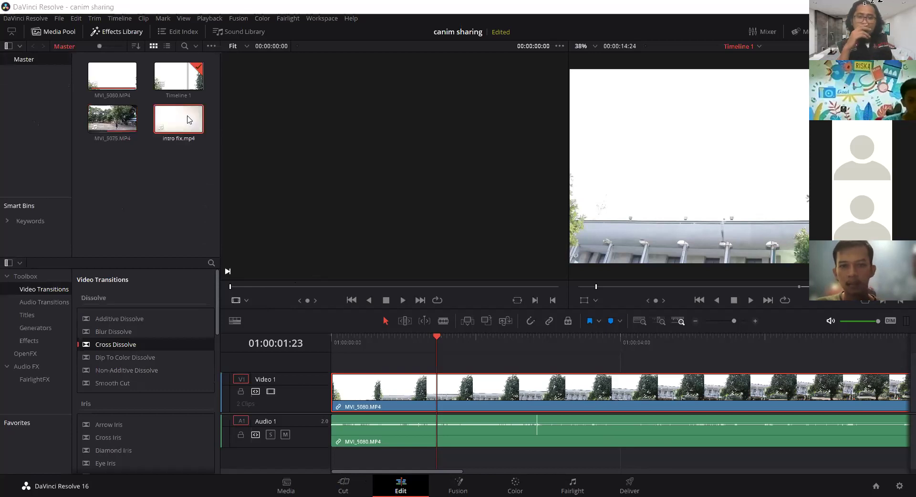
pyautogui.press('space')
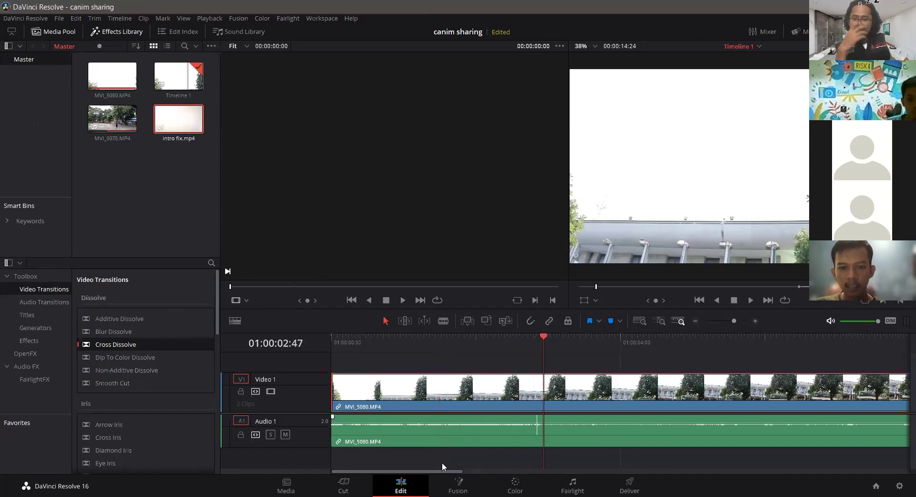
# - Shift MVI_5080.MP4 and MVI_5075.MP4 later in the timeline and place intro fix.mp4 at the very start
pyautogui.moveTo(433, 473); pyautogui.dragTo(619, 472)
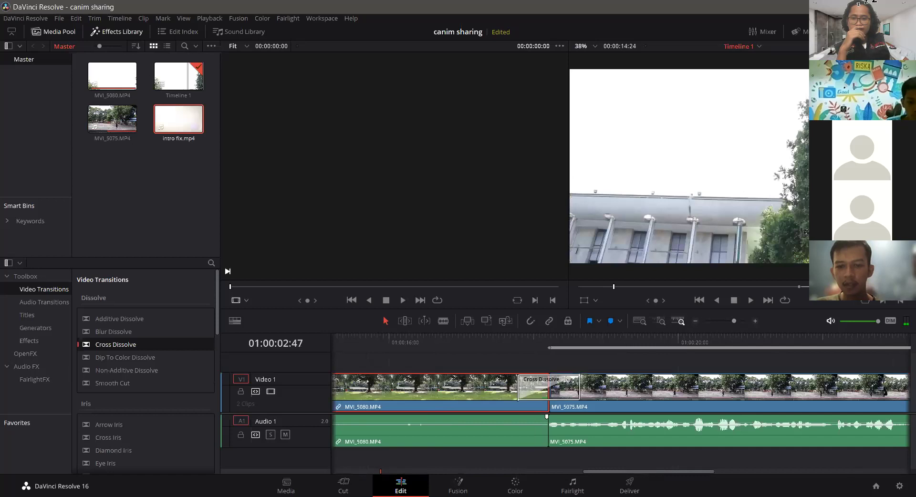
pyautogui.hscroll(3, 791, 454)
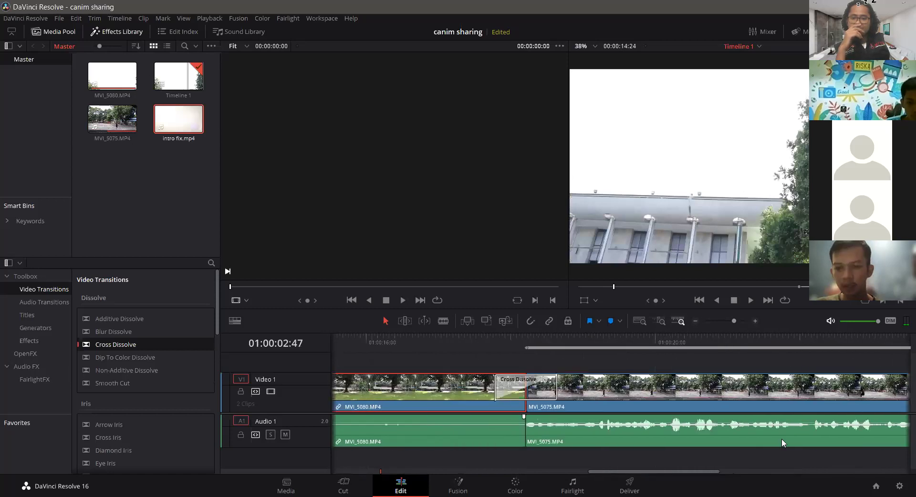
pyautogui.hscroll(-5, 782, 440)
pyautogui.click(700, 396)
pyautogui.moveTo(689, 390); pyautogui.dragTo(831, 402)
pyautogui.moveTo(523, 473); pyautogui.dragTo(376, 472)
pyautogui.moveTo(186, 130); pyautogui.dragTo(331, 401)
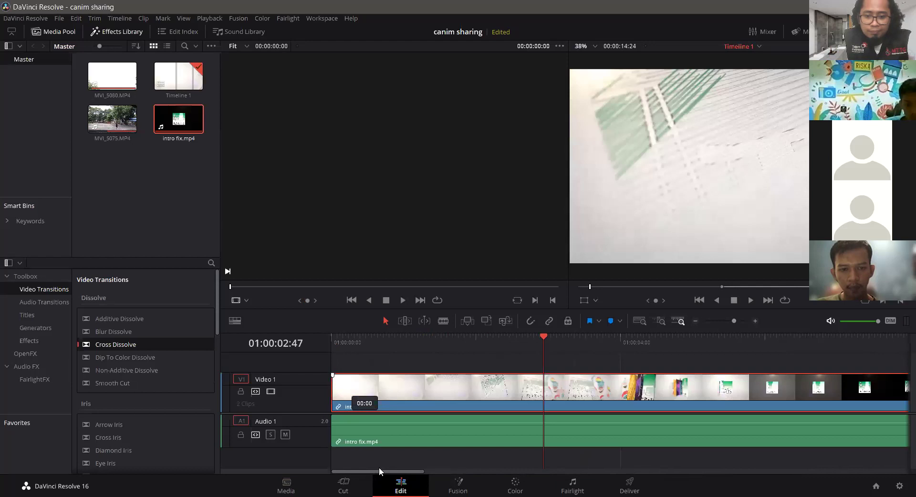
# - Examine the gap between intro fix.mp4 and MVI_5080.MP4 and fit all clips in the timeline view
pyautogui.moveTo(418, 472); pyautogui.dragTo(524, 473)
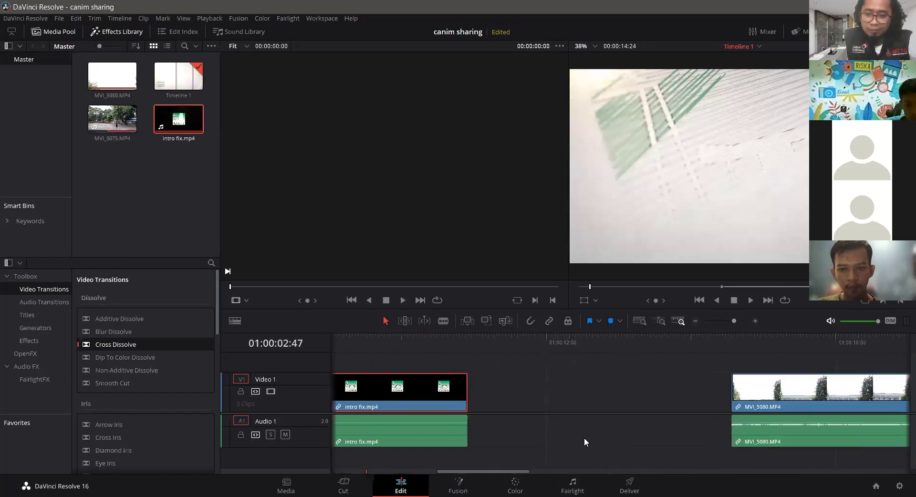
pyautogui.moveTo(465, 471); pyautogui.dragTo(329, 471)
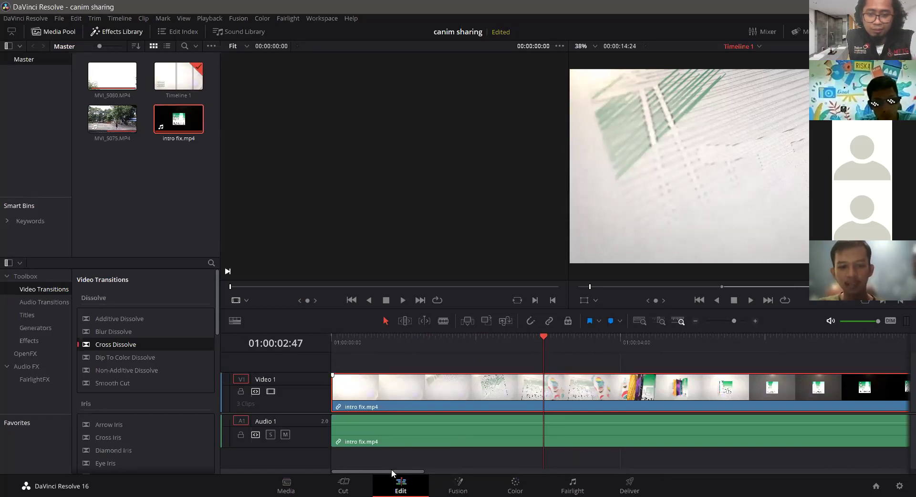
pyautogui.moveTo(395, 470); pyautogui.dragTo(608, 475)
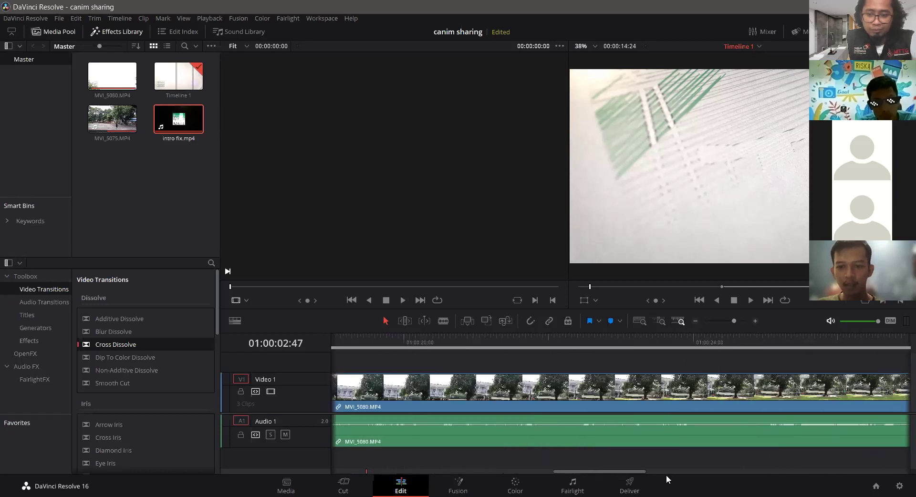
pyautogui.click(524, 474)
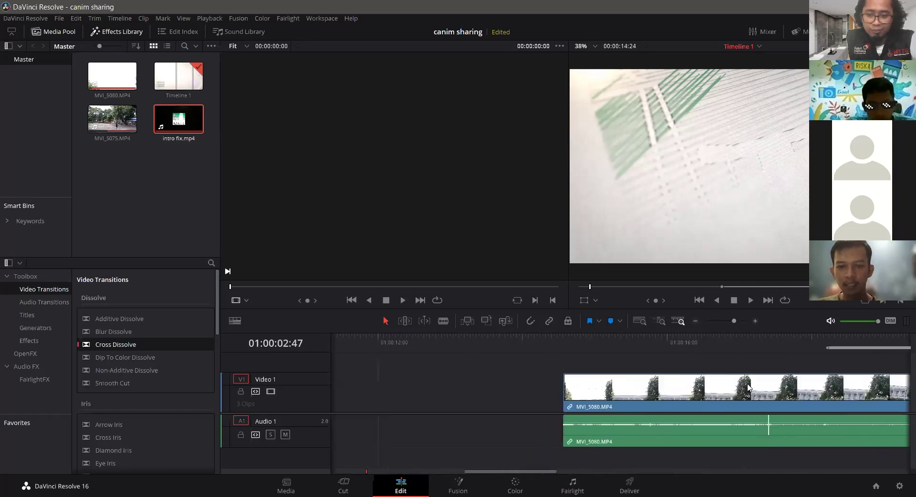
pyautogui.moveTo(545, 470); pyautogui.dragTo(660, 473)
pyautogui.click(543, 471)
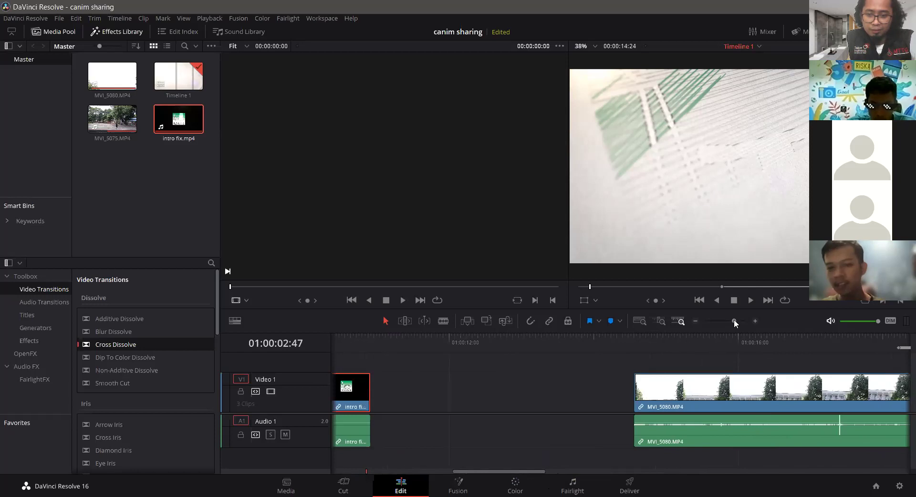
pyautogui.moveTo(734, 319); pyautogui.dragTo(727, 320)
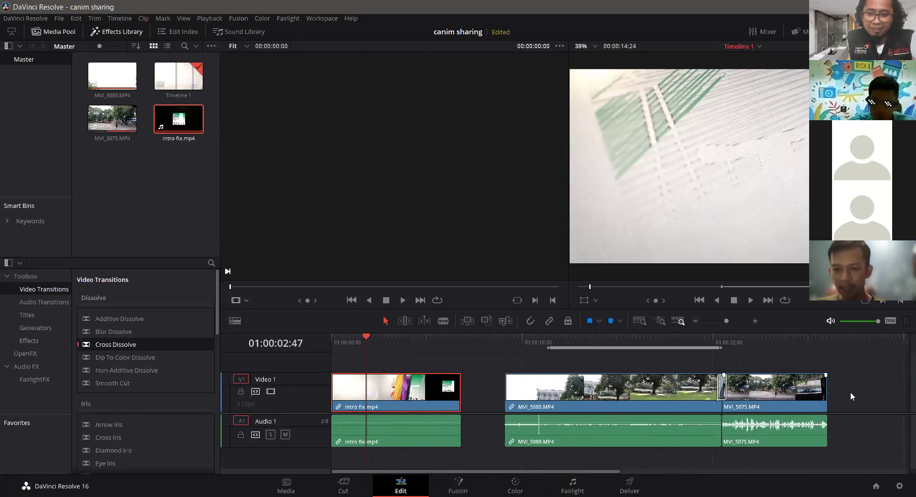
# - Try to shift the video of MVI_5080.MP4 and MVI_5075.MP4 toward intro fix.mp4 and mark clip ranges, and undo these changes
pyautogui.click(740, 400)
pyautogui.keyDown('ctrl'); pyautogui.click(677, 397); pyautogui.keyUp('ctrl')
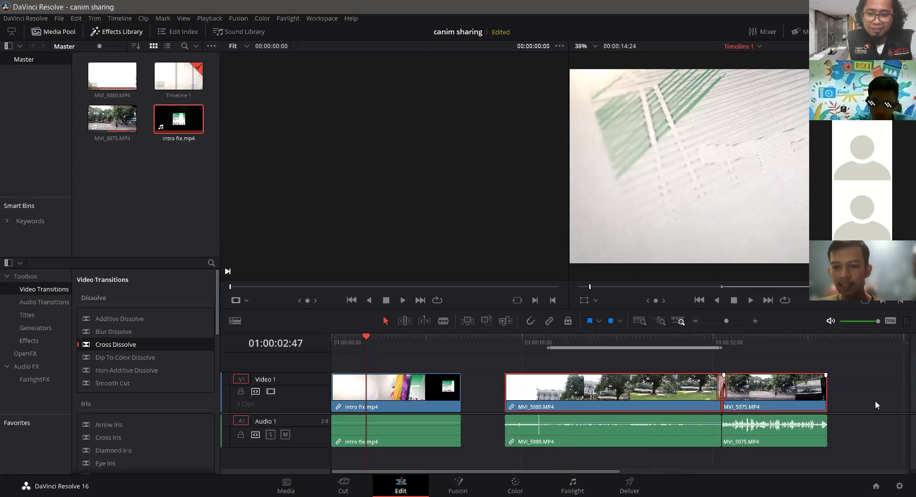
pyautogui.moveTo(650, 400); pyautogui.dragTo(640, 401)
pyautogui.click(865, 392)
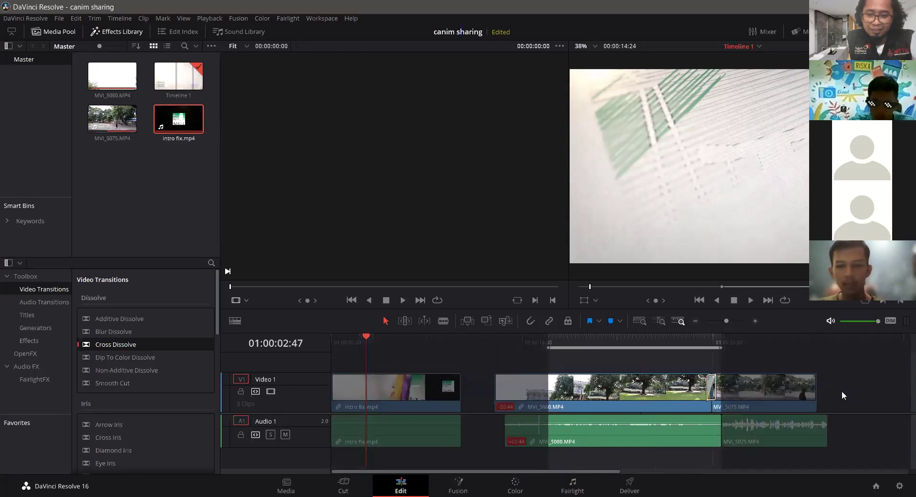
pyautogui.press('x')
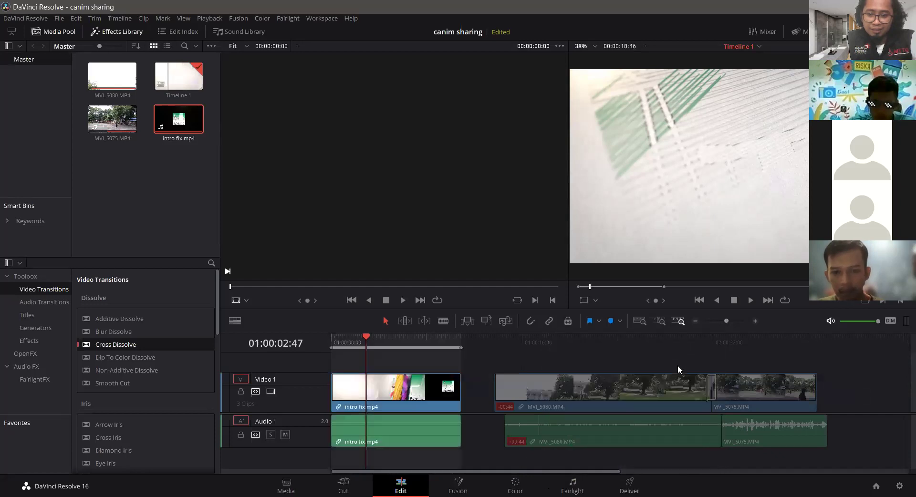
pyautogui.hotkey('ctrl', 'z')
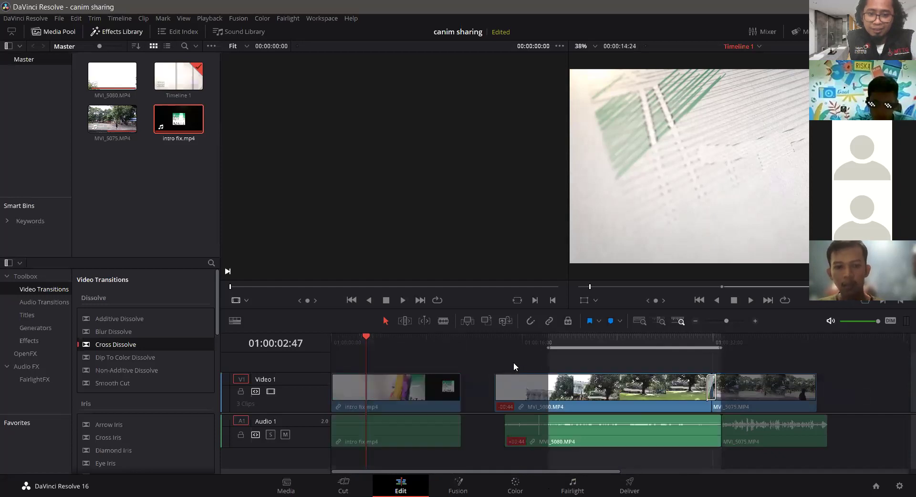
pyautogui.press('x')
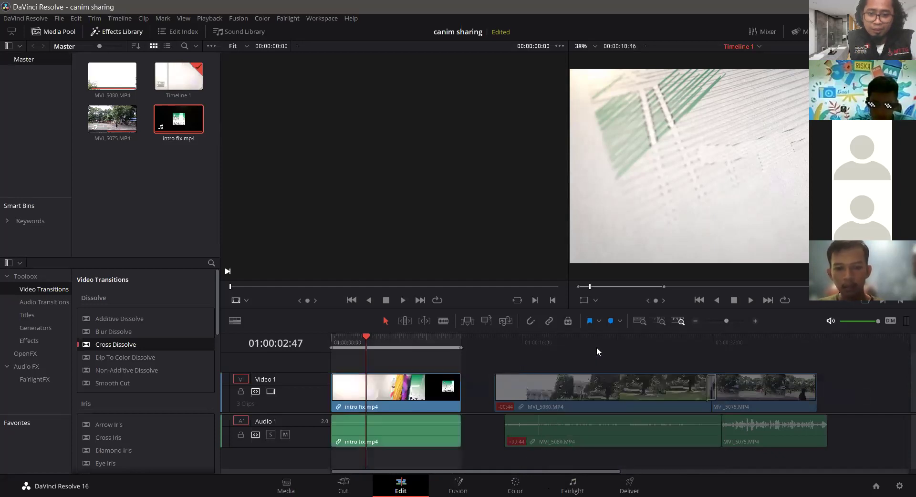
pyautogui.click(693, 350)
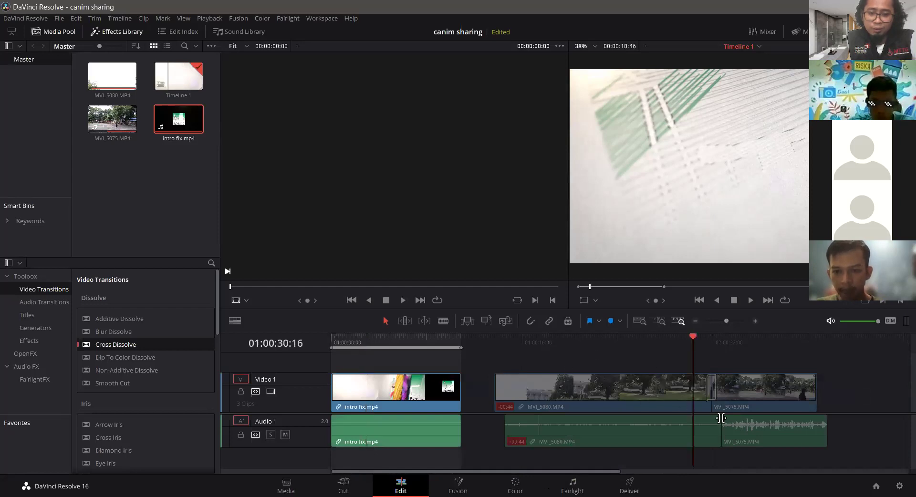
pyautogui.hotkey('ctrl', 'z')
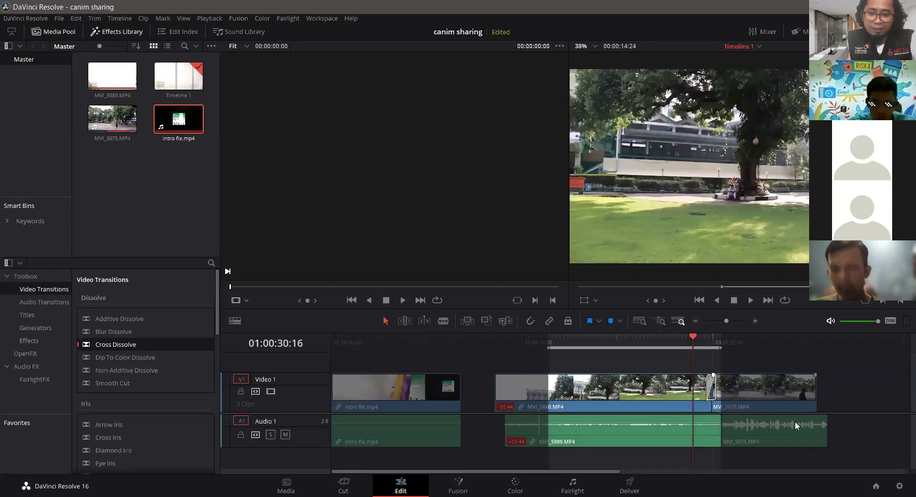
pyautogui.hotkey('ctrl', 'z')
# - Move MVI_5080.MP4 and MVI_5075.MP4 with their audio close behind intro fix.mp4, starting at about 01:00:11:01
pyautogui.moveTo(853, 448); pyautogui.dragTo(527, 393)
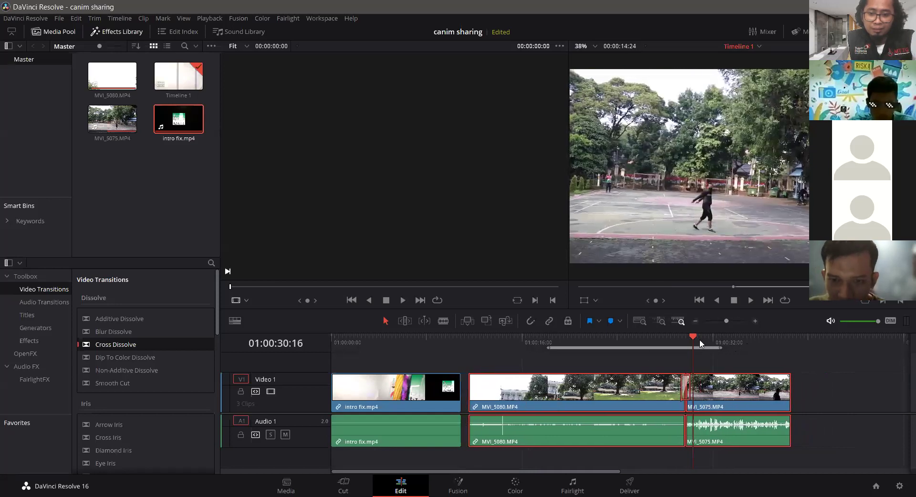
pyautogui.moveTo(694, 340); pyautogui.dragTo(445, 344)
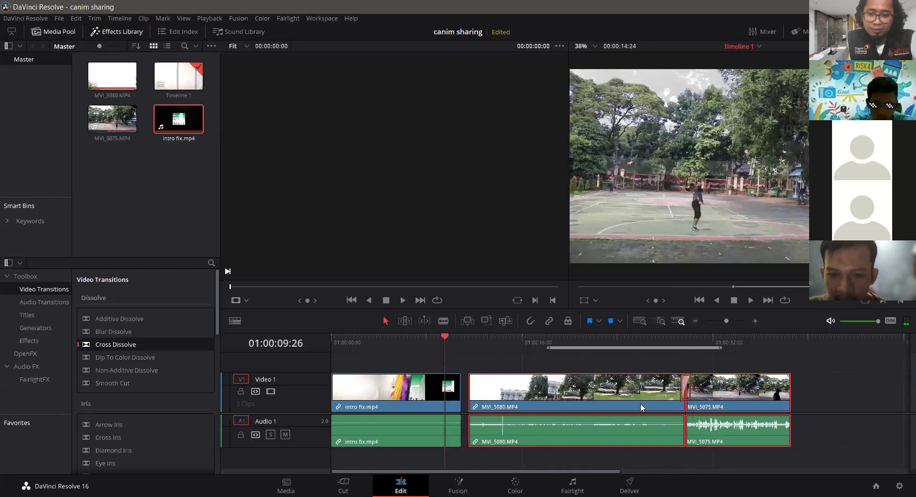
pyautogui.moveTo(722, 320)
pyautogui.mouseDown()
pyautogui.moveTo(753, 322)
pyautogui.moveTo(730, 320)
pyautogui.mouseUp()
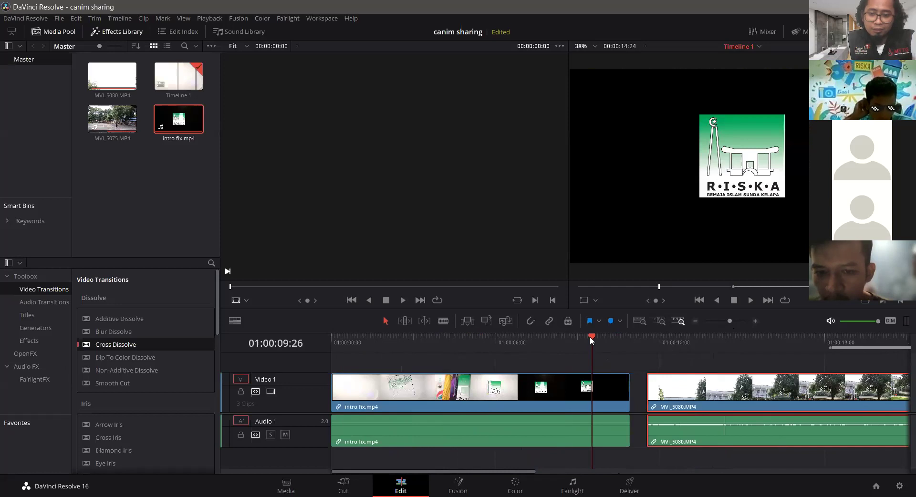
pyautogui.moveTo(620, 334); pyautogui.dragTo(634, 339)
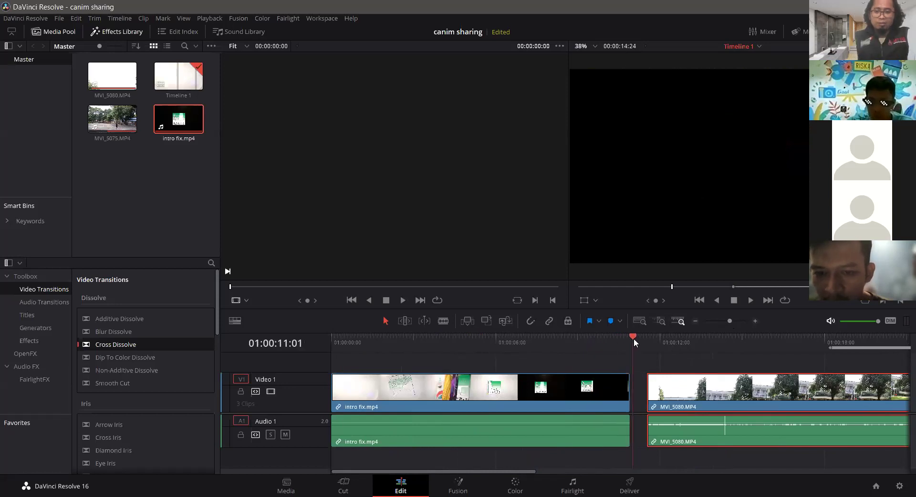
pyautogui.moveTo(674, 378); pyautogui.dragTo(661, 391)
# - Add a Cross Dissolve to the start of MVI_5080.MP4 and another to the end of intro fix.mp4
pyautogui.moveTo(633, 340); pyautogui.dragTo(622, 340)
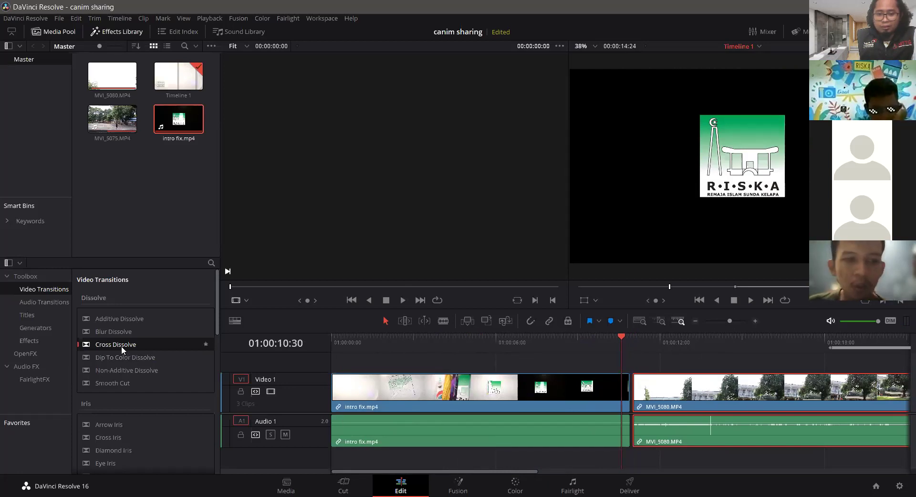
pyautogui.moveTo(153, 353)
pyautogui.mouseDown()
pyautogui.moveTo(387, 389)
pyautogui.moveTo(651, 389)
pyautogui.moveTo(141, 349)
pyautogui.mouseUp()
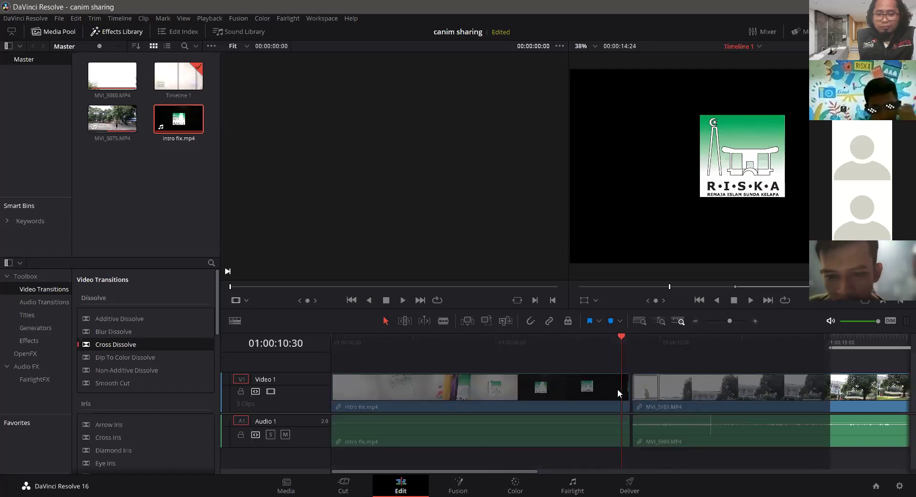
pyautogui.moveTo(613, 381); pyautogui.dragTo(618, 377)
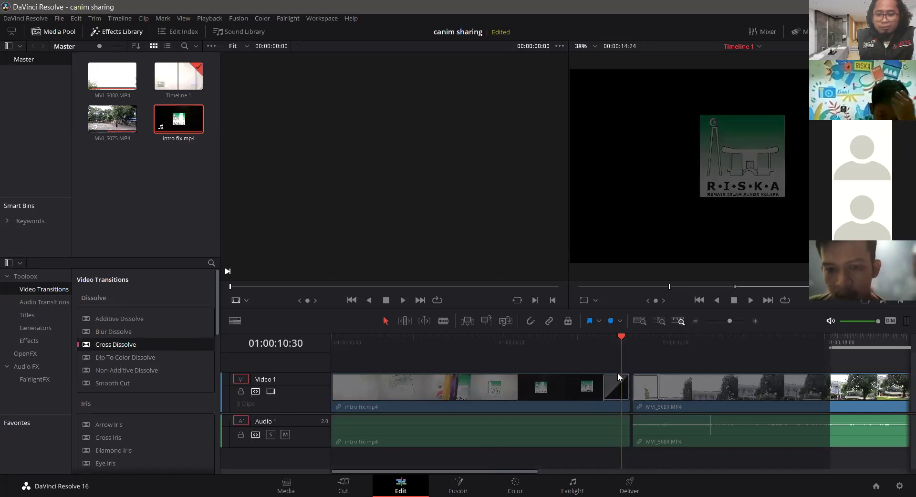
# - Play the end of intro fix.mp4 through both Cross Dissolves, pausing at 01:00:09:49 and stopping at 01:00:11:34
pyautogui.click(562, 385)
pyautogui.click(525, 340)
pyautogui.press('space')
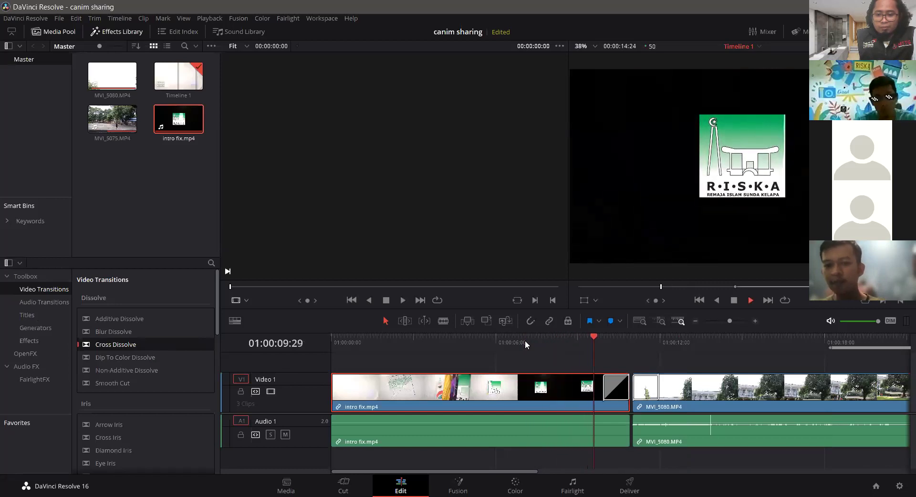
pyautogui.press('space')
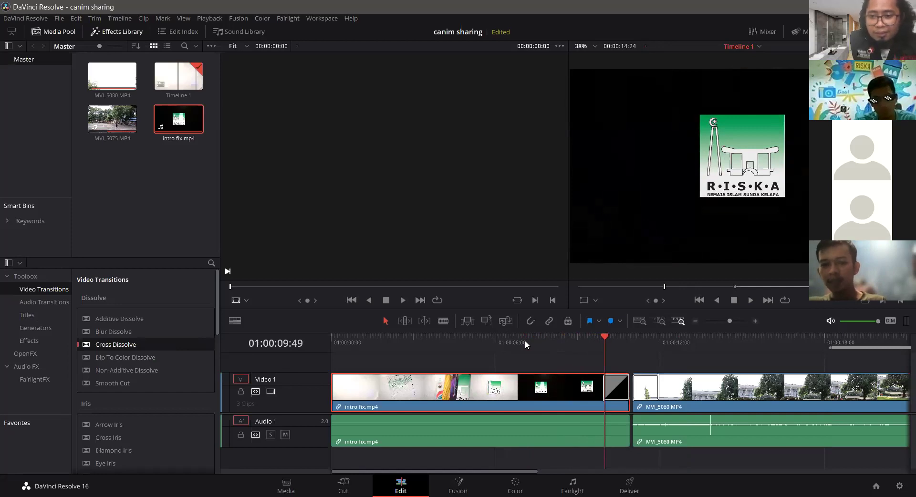
pyautogui.press('space')
pyautogui.press('space')
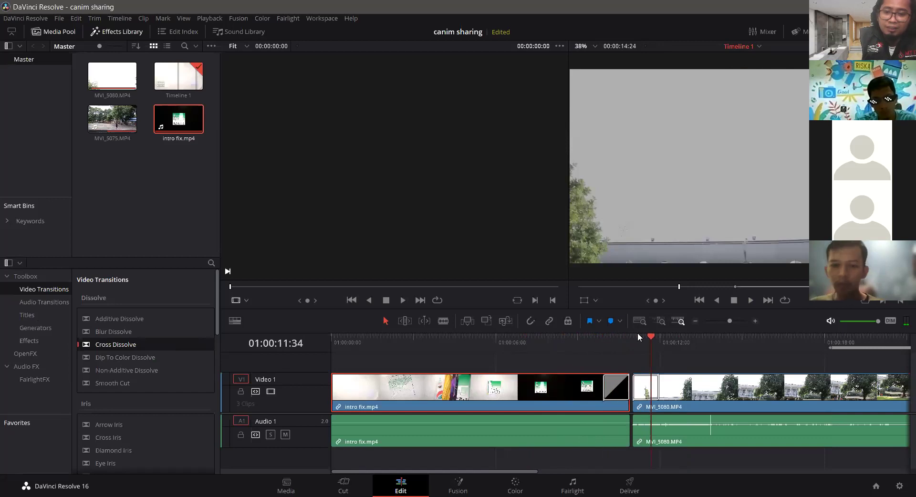
# - Replay the fade into MVI_5080.MP4 from 01:00:10:44 and stop at 01:00:13:21
pyautogui.click(629, 336)
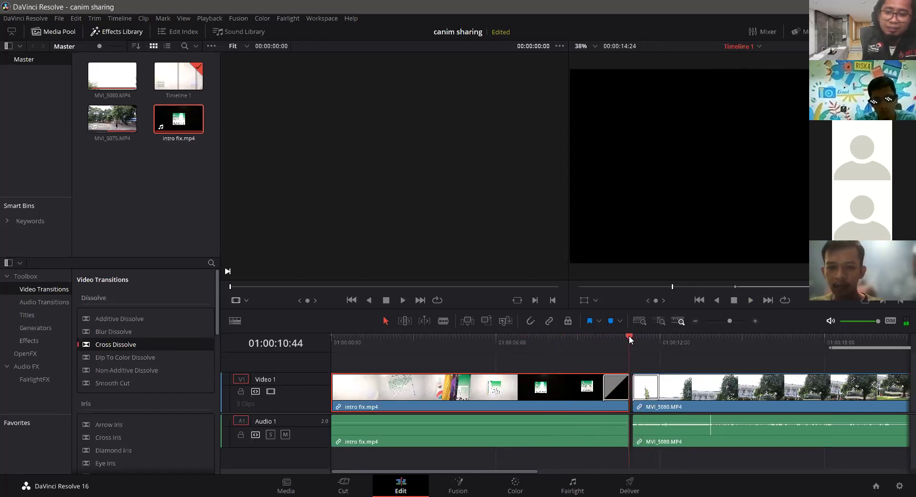
pyautogui.press('space')
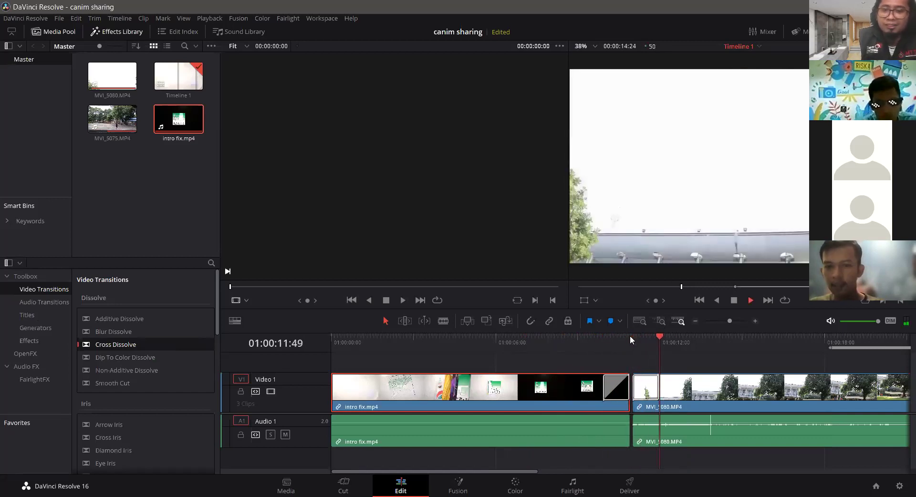
pyautogui.press('space')
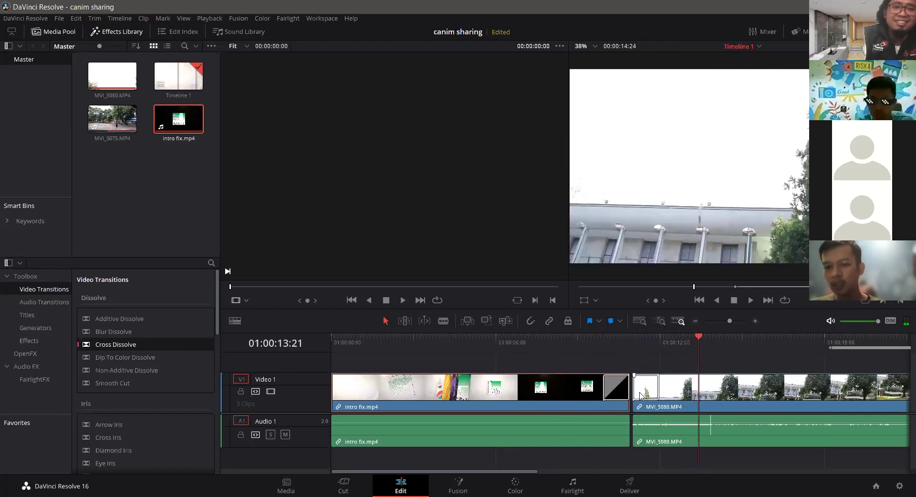
# - Remove the Cross Dissolve from the start of MVI_5080.MP4, replay the cut from intro fix.mp4, and return to 01:00:10:36
pyautogui.click(646, 388)
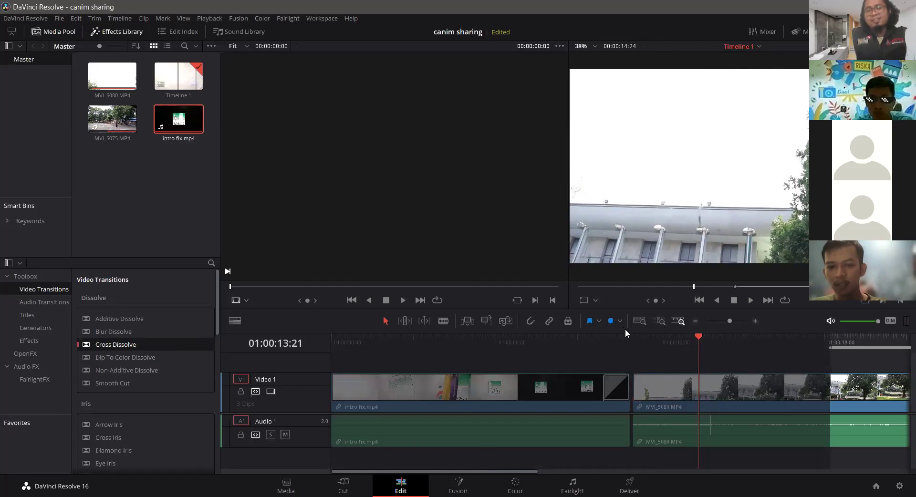
pyautogui.click(629, 342)
pyautogui.press('space')
pyautogui.click(619, 347)
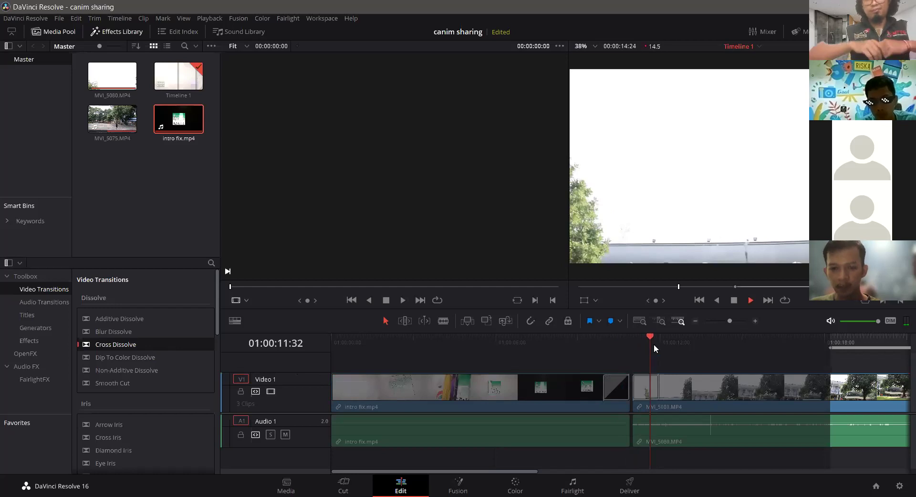
pyautogui.click(625, 337)
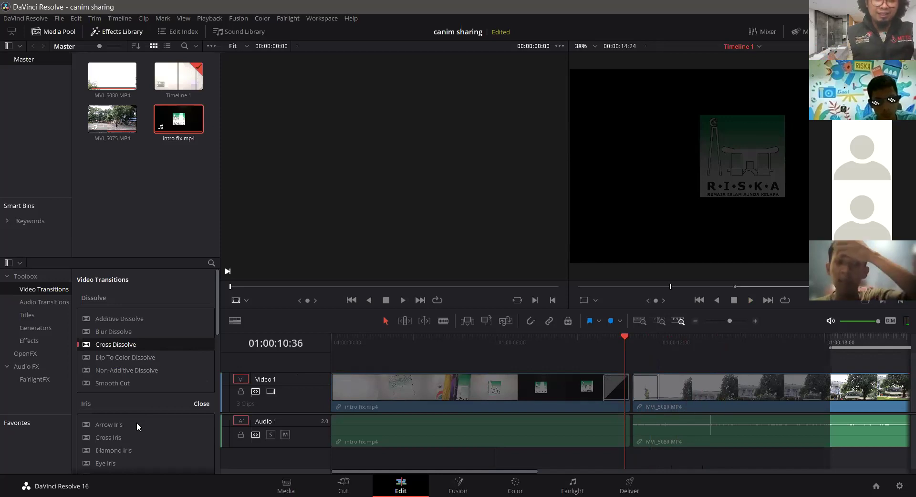
# - Play the start of MVI_5080.MP4 from 01:00:11:46 with its original sound and stop at 01:00:15:45
pyautogui.scroll(-2, 137, 424)
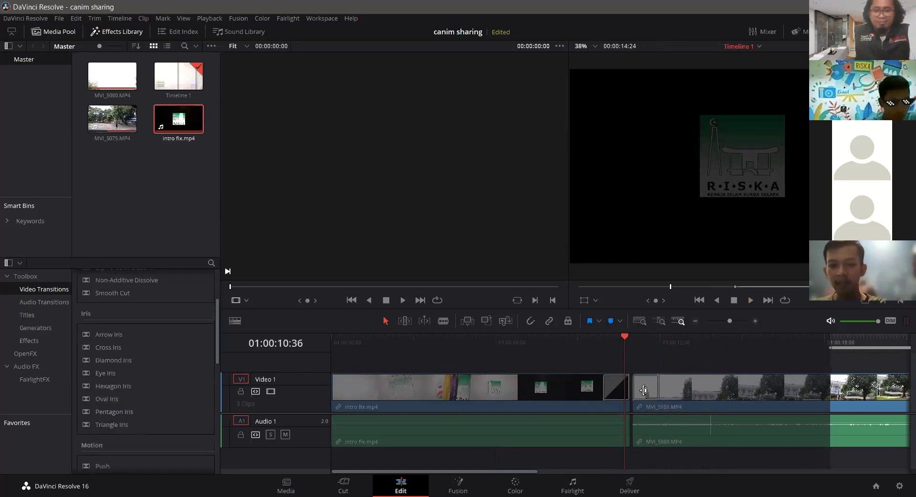
pyautogui.click(727, 395)
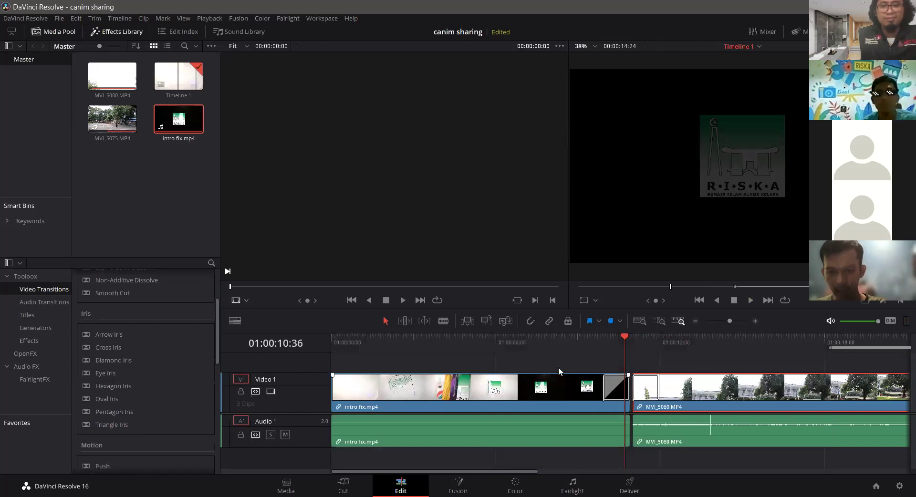
pyautogui.click(510, 353)
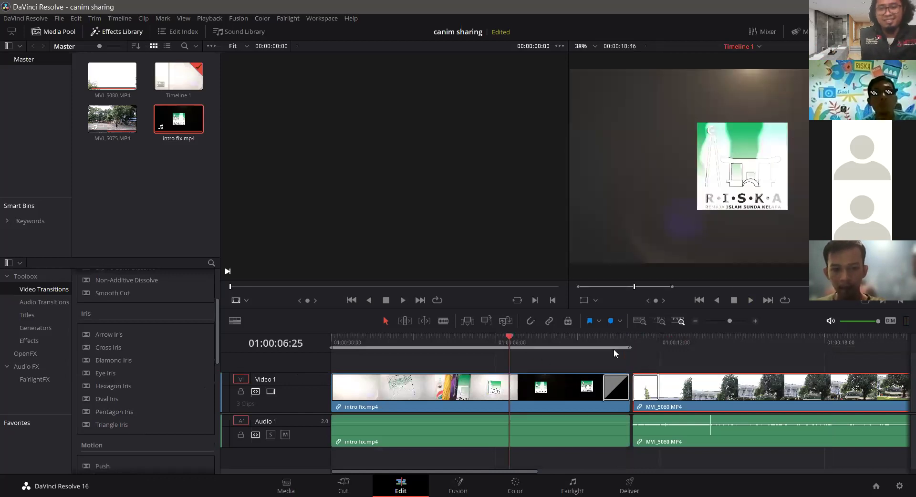
pyautogui.moveTo(641, 340)
pyautogui.mouseDown()
pyautogui.moveTo(683, 342)
pyautogui.moveTo(659, 345)
pyautogui.mouseUp()
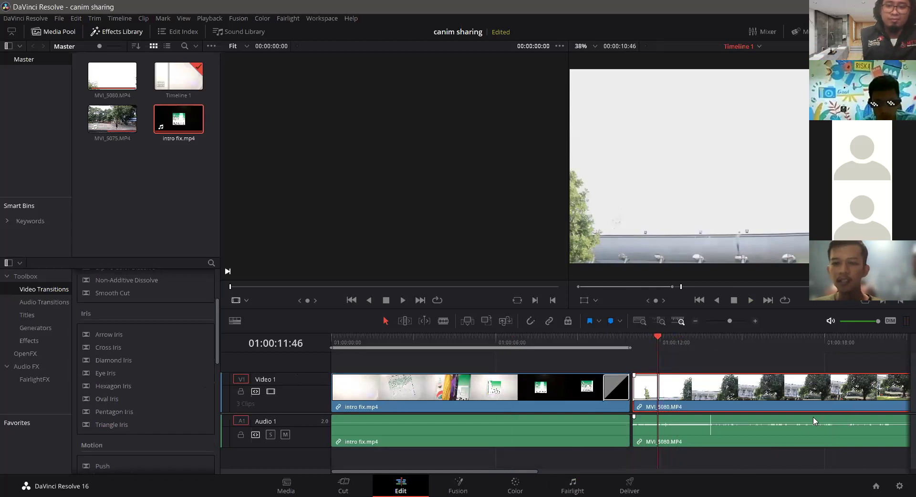
pyautogui.press('space')
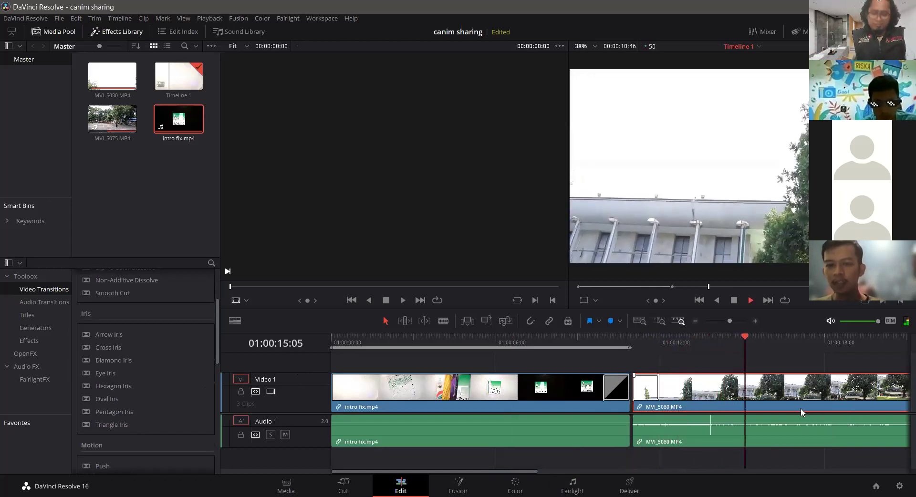
pyautogui.press('space')
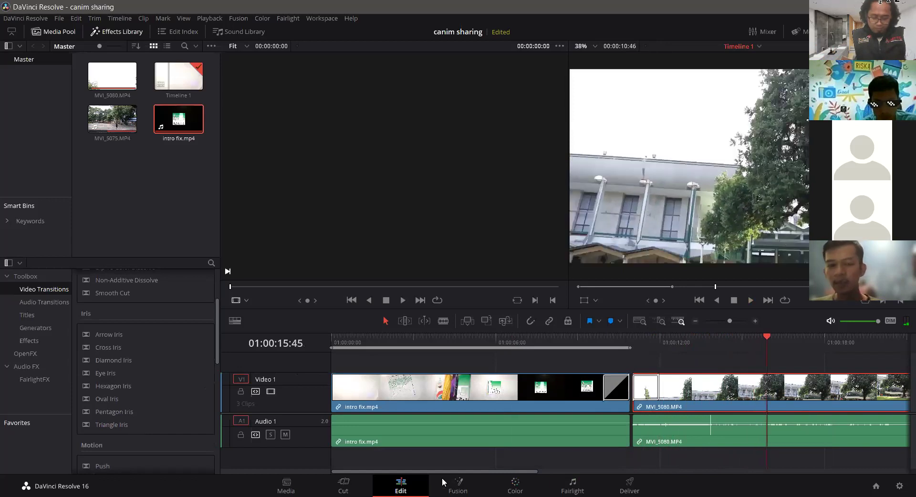
# - Mute the Audio 1 track and play MVI_5080.MP4 without its sound, stopping at 01:00:17:02
pyautogui.click(285, 435)
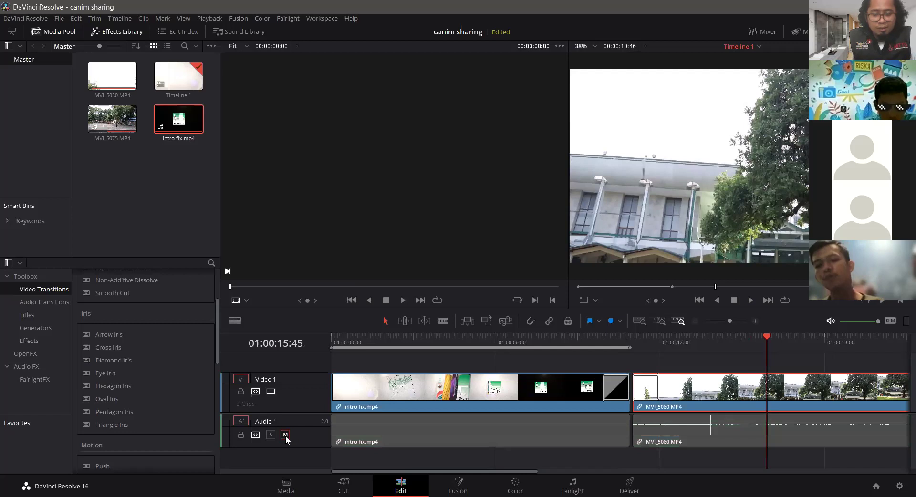
pyautogui.click(704, 336)
pyautogui.press('space')
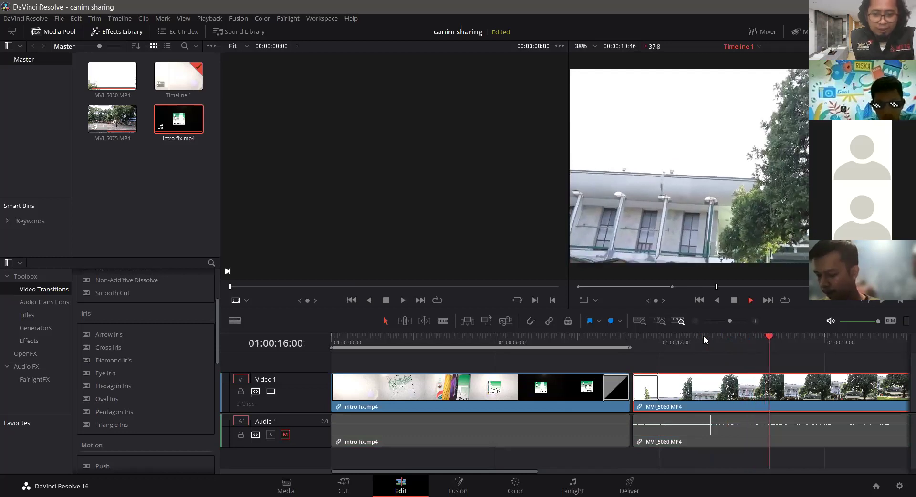
pyautogui.press('space')
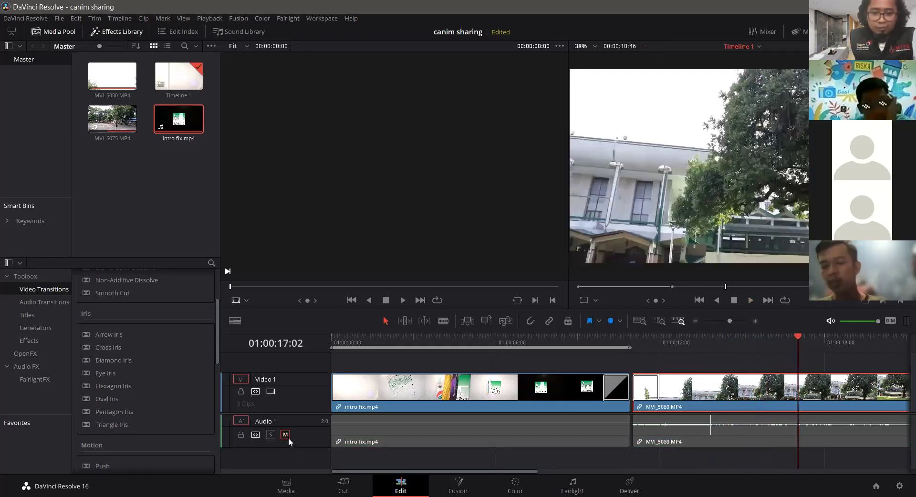
# - Continue the muted playback with pauses at 01:00:18:15 and 01:00:19:39, and return the playhead to 01:00:11:06
pyautogui.press('space')
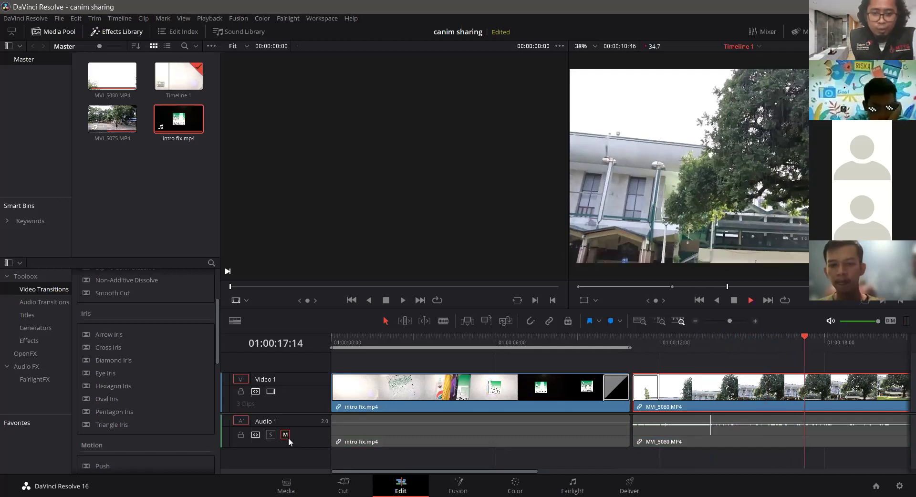
pyautogui.press('space')
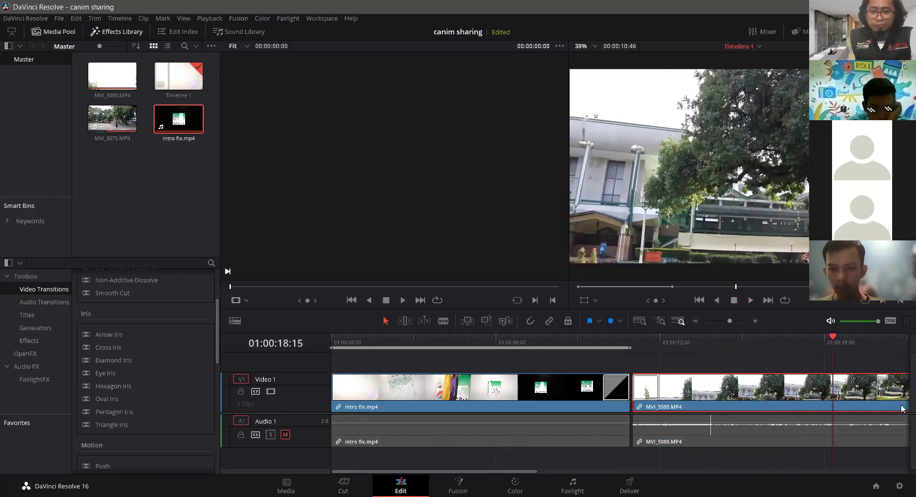
pyautogui.press('space')
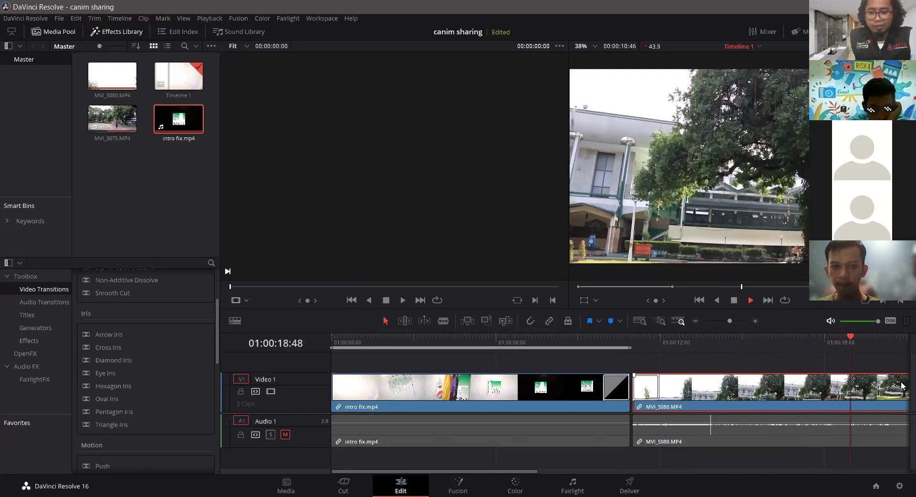
pyautogui.press('space')
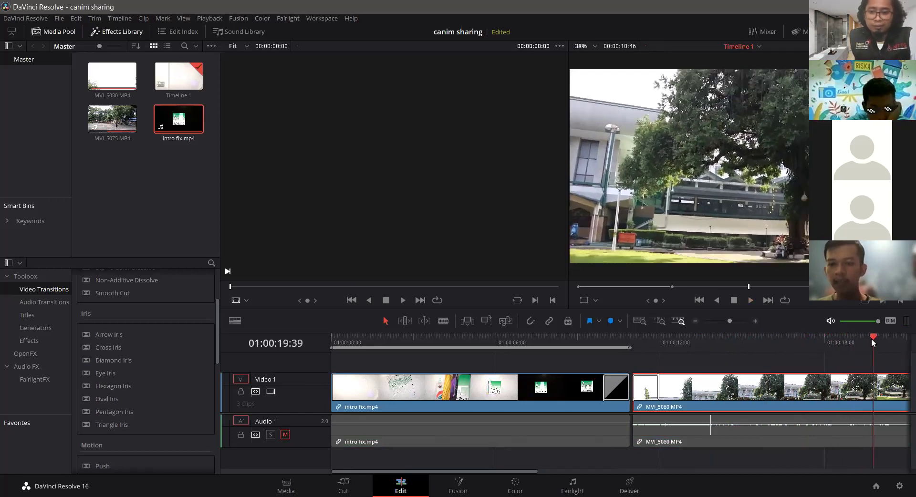
pyautogui.click(639, 343)
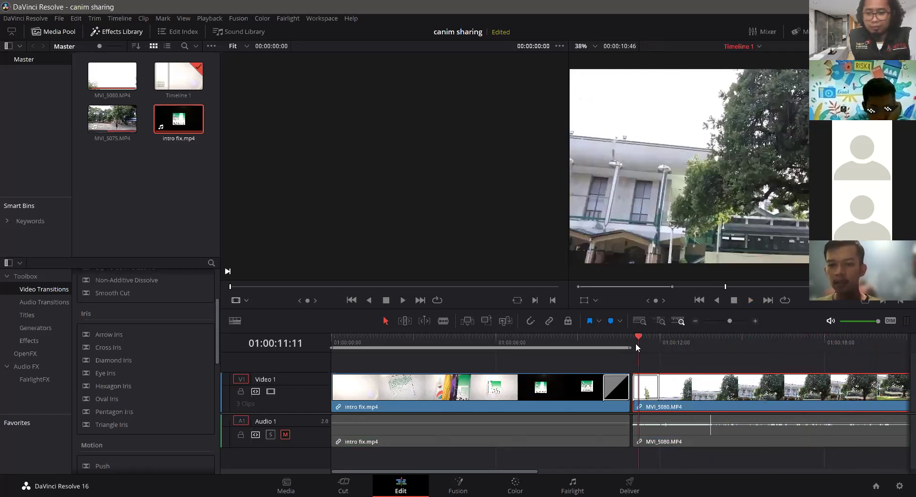
pyautogui.click(635, 343)
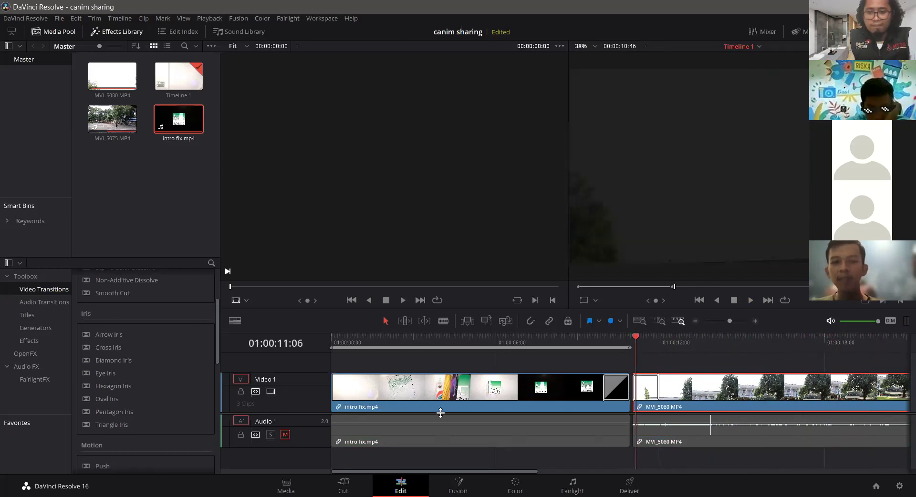
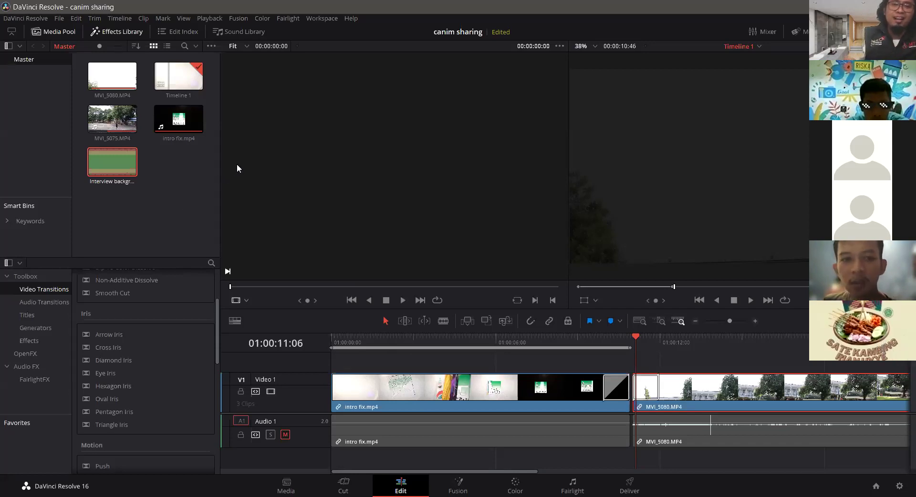
# - Open the Interview background music clip in the source viewer to preview it
pyautogui.doubleClick(105, 174)
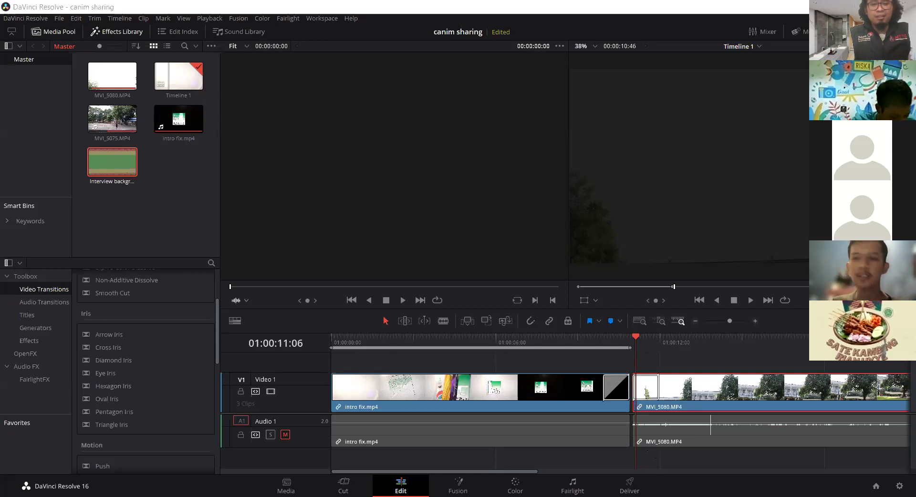
pyautogui.click(402, 294)
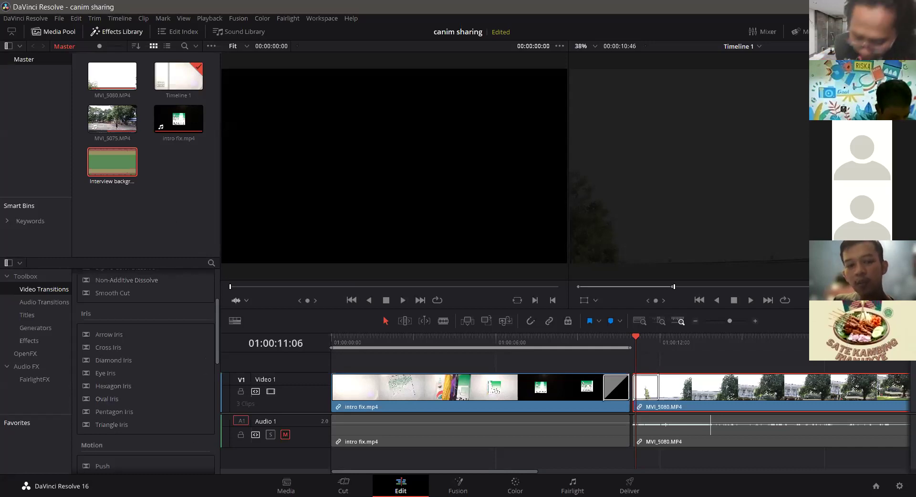
pyautogui.click(774, 450)
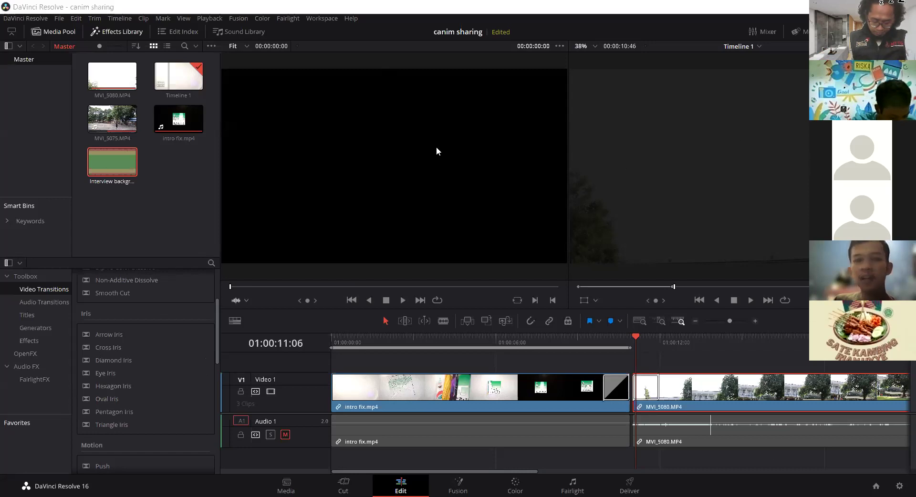
# - Hide the Effects Library and Media Pool, and add a video track above Video 1 and one stereo audio track below Audio 1
pyautogui.click(115, 32)
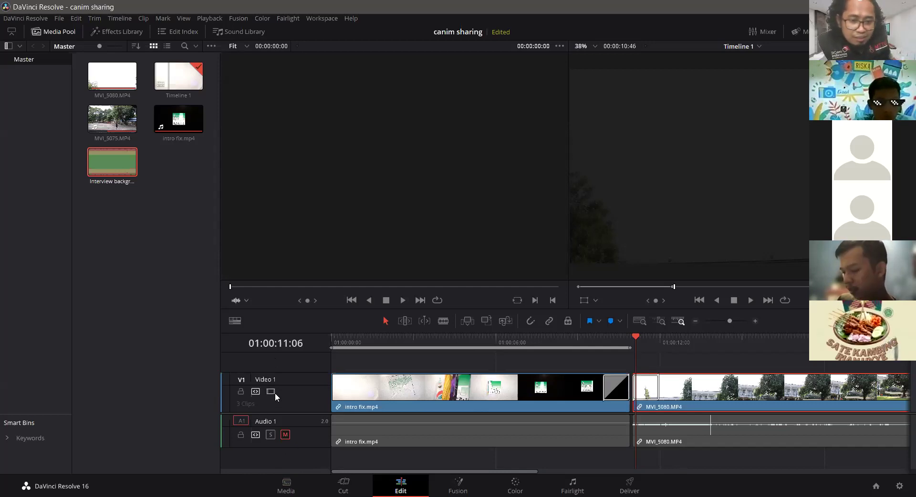
pyautogui.click(54, 30)
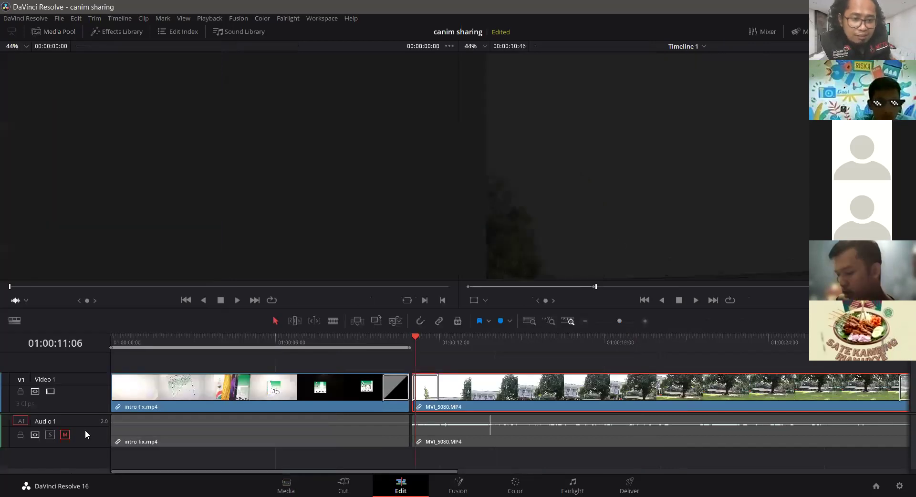
pyautogui.rightClick(71, 454)
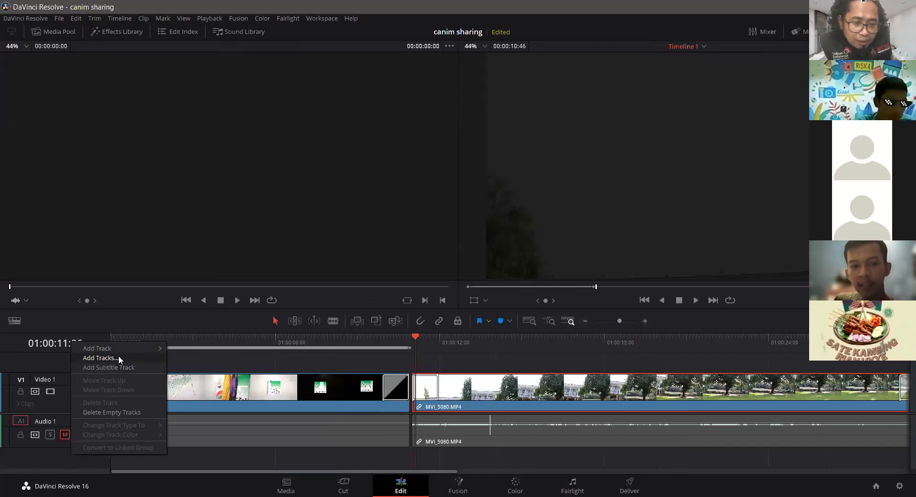
pyautogui.moveTo(123, 348)
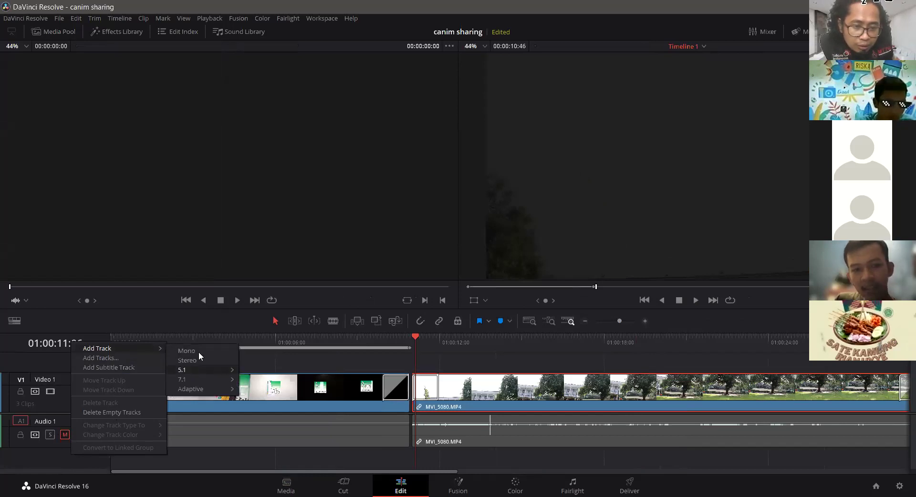
pyautogui.click(115, 358)
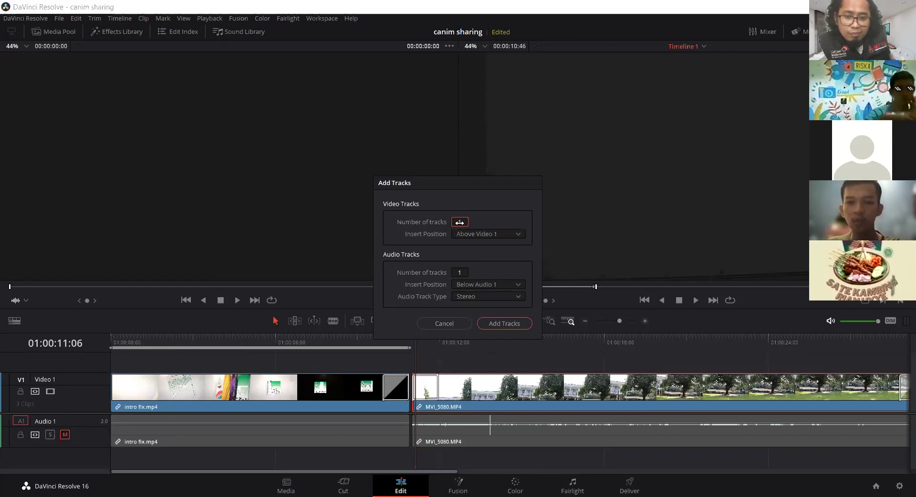
pyautogui.click(509, 324)
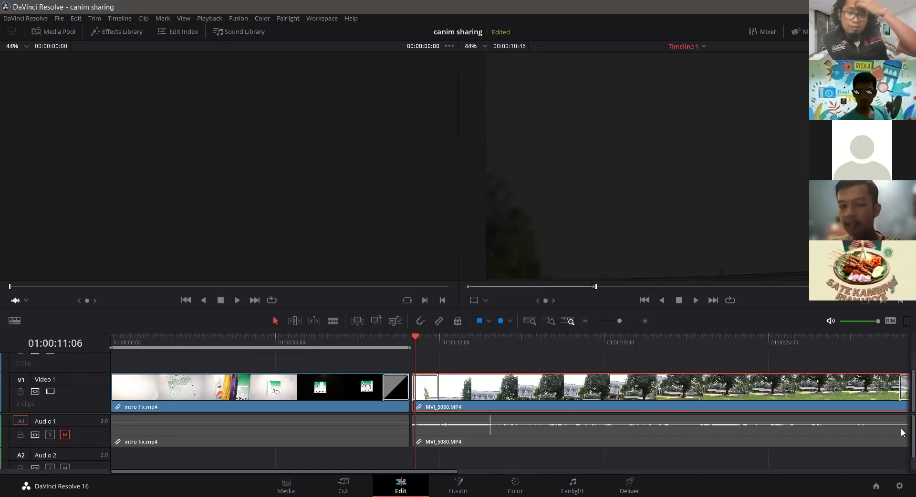
pyautogui.scroll(-1, 902, 439)
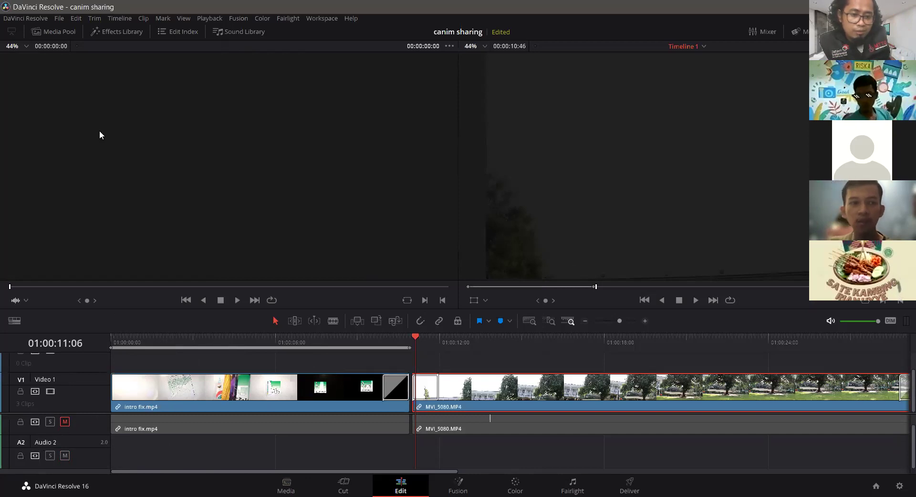
# - Show the Media Pool again and place the Interview background music mp3 on Audio 2 at the start of MVI_5080.MP4
pyautogui.click(59, 30)
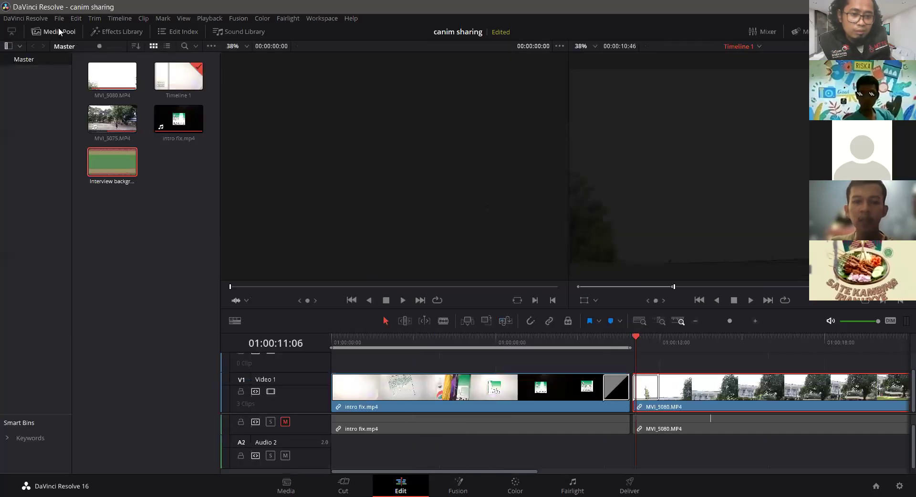
pyautogui.doubleClick(129, 172)
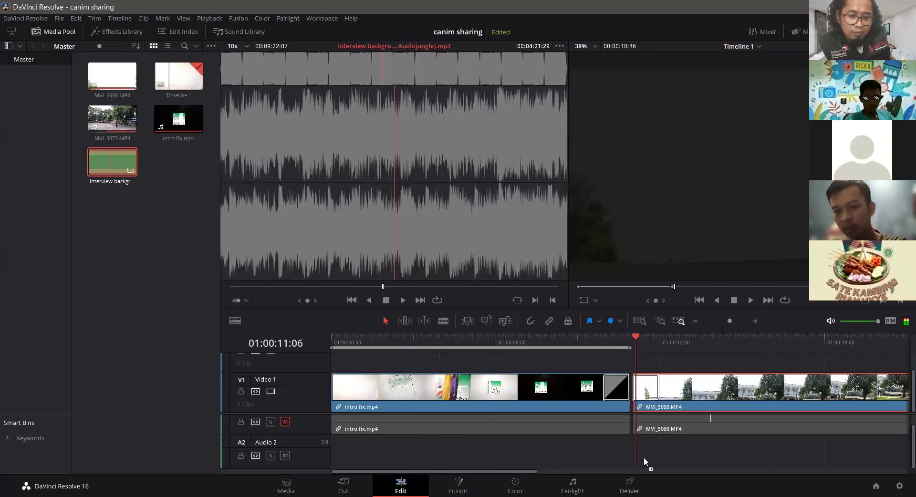
pyautogui.moveTo(636, 457); pyautogui.dragTo(634, 457)
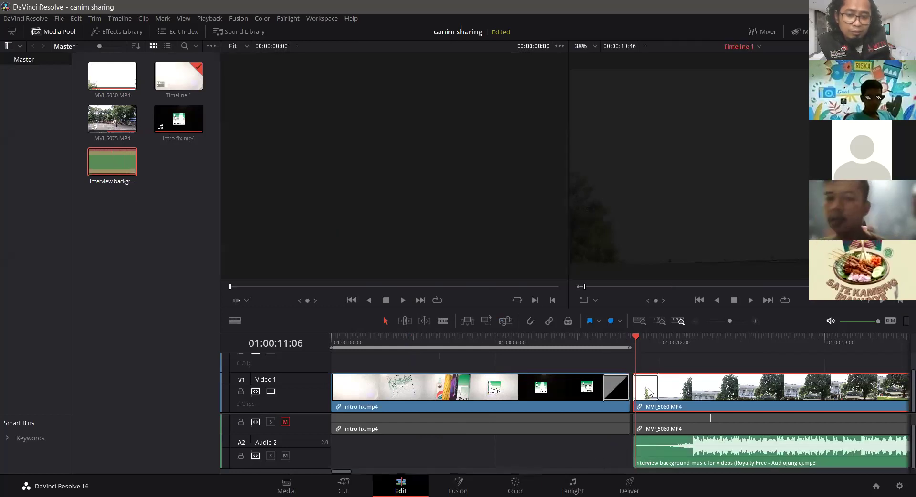
# - Play MVI_5080.MP4 with the background music from the start of the clip and stop at 01:00:18:00
pyautogui.moveTo(644, 337)
pyautogui.mouseDown()
pyautogui.moveTo(653, 339)
pyautogui.moveTo(634, 342)
pyautogui.mouseUp()
pyautogui.press('space')
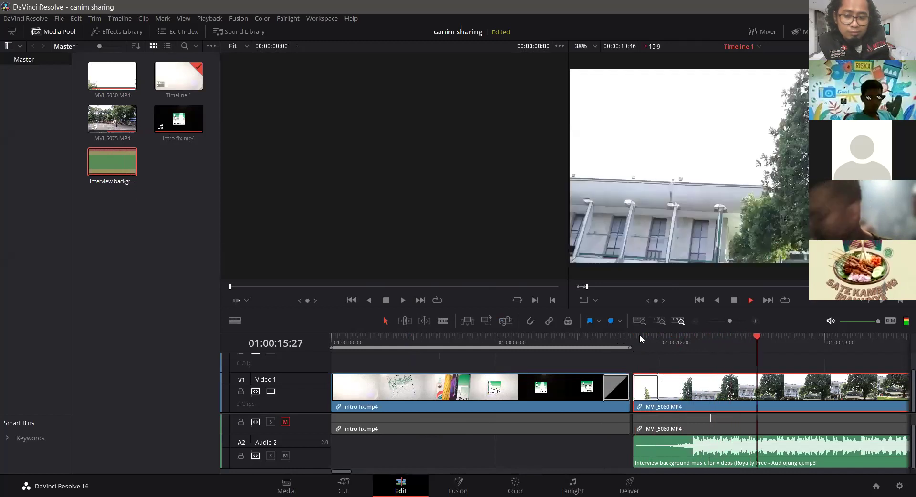
pyautogui.press('space')
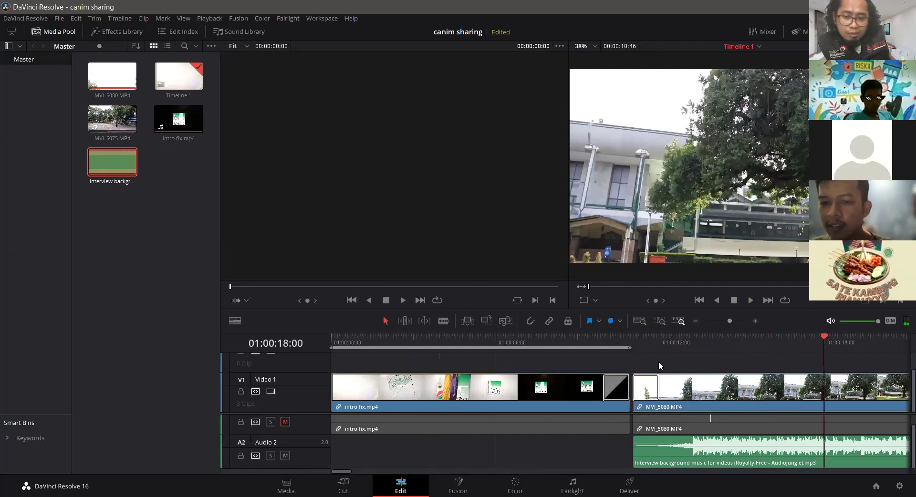
# - Trim the background music's opening to 01:00:13:04, move the clip back to the start of MVI_5080.MP4, and play it
pyautogui.click(644, 362)
pyautogui.moveTo(646, 362); pyautogui.dragTo(691, 368)
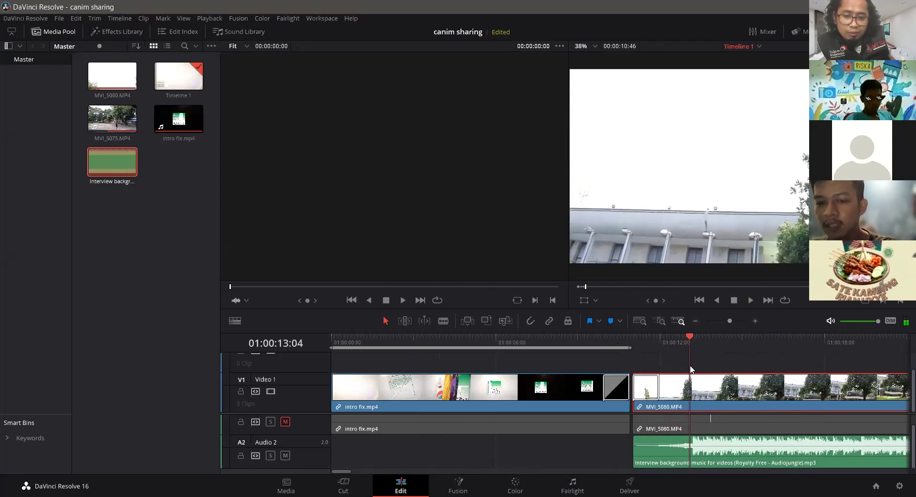
pyautogui.moveTo(637, 448); pyautogui.dragTo(693, 450)
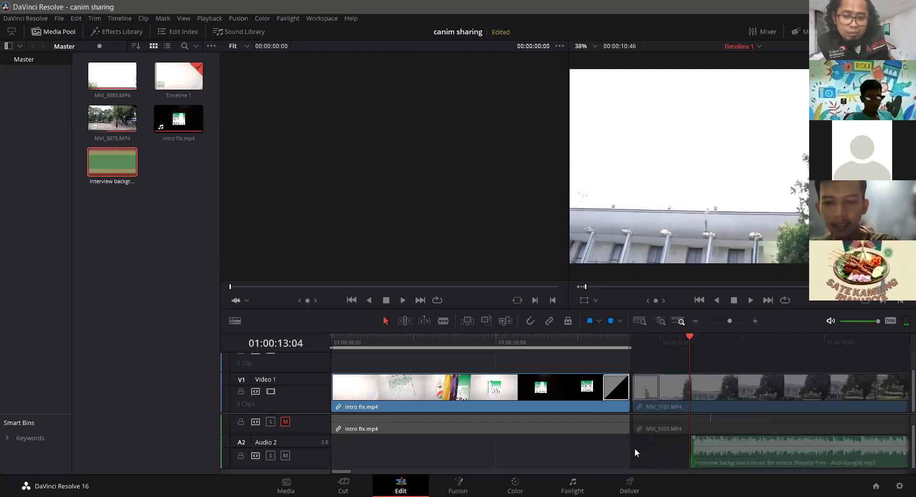
pyautogui.moveTo(748, 452); pyautogui.dragTo(677, 455)
pyautogui.moveTo(685, 336); pyautogui.dragTo(624, 334)
pyautogui.press('space')
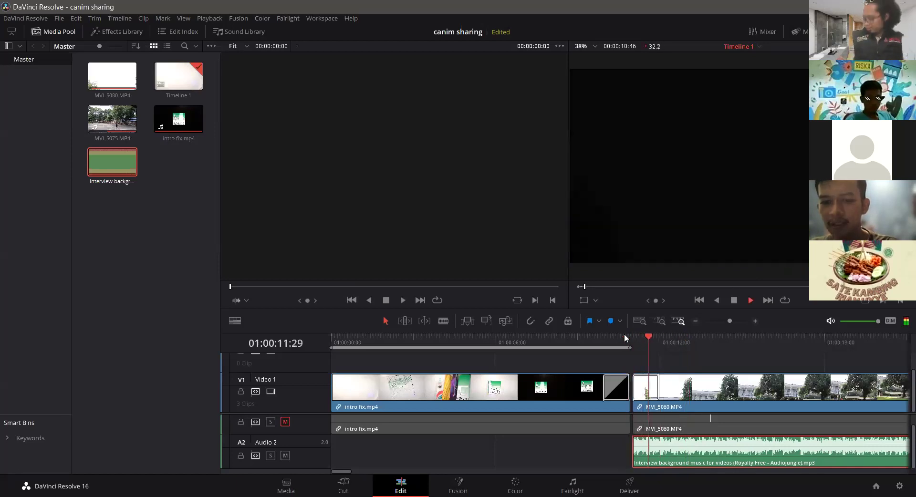
pyautogui.press('space')
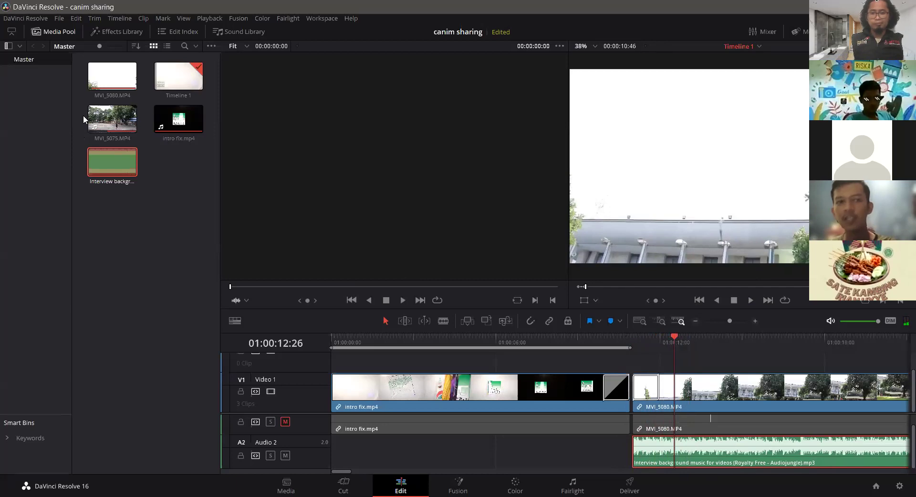
# - Add a Cross Fade 0 dB audio transition to the start of the background music on Audio 2
pyautogui.click(120, 29)
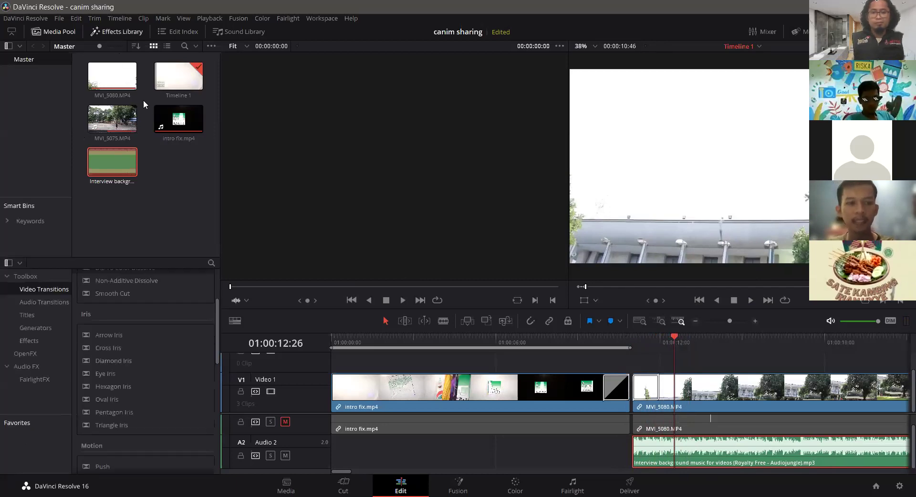
pyautogui.click(45, 303)
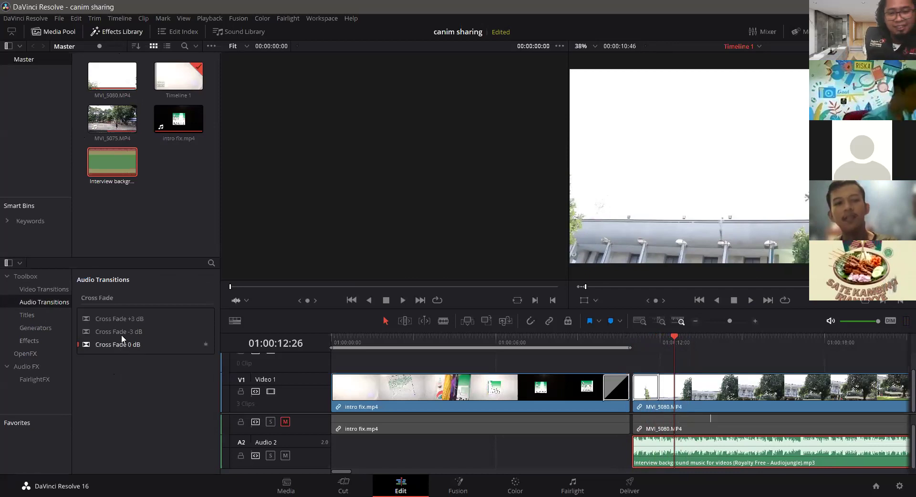
pyautogui.click(118, 347)
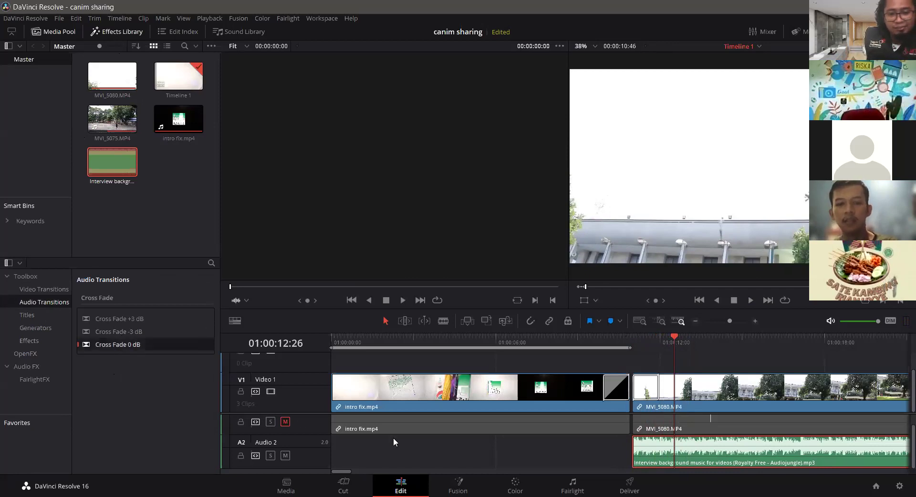
pyautogui.moveTo(618, 449); pyautogui.dragTo(651, 450)
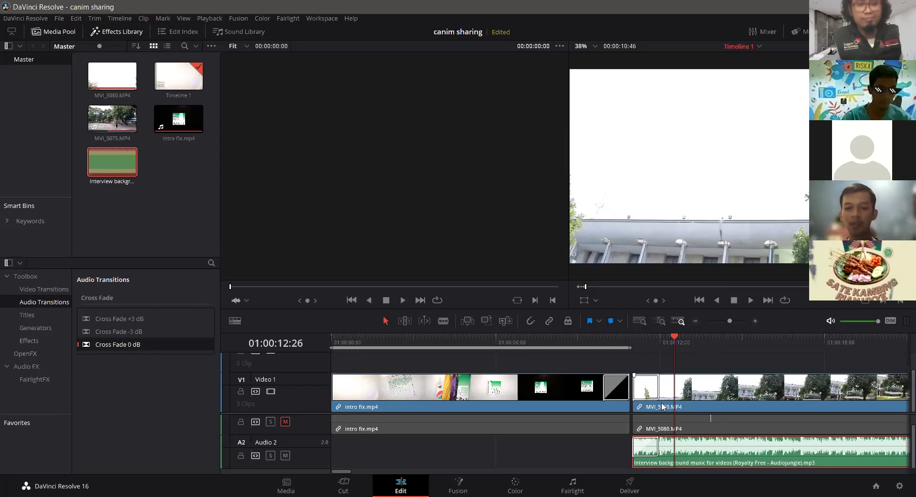
# - Play back the start of MVI_5080.MP4 to check the background music's fade-in
pyautogui.moveTo(677, 338); pyautogui.dragTo(633, 337)
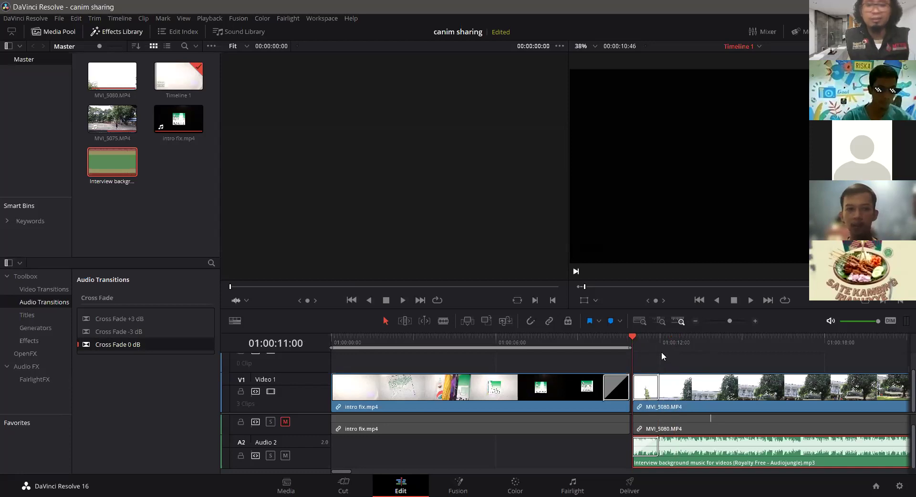
pyautogui.press('space')
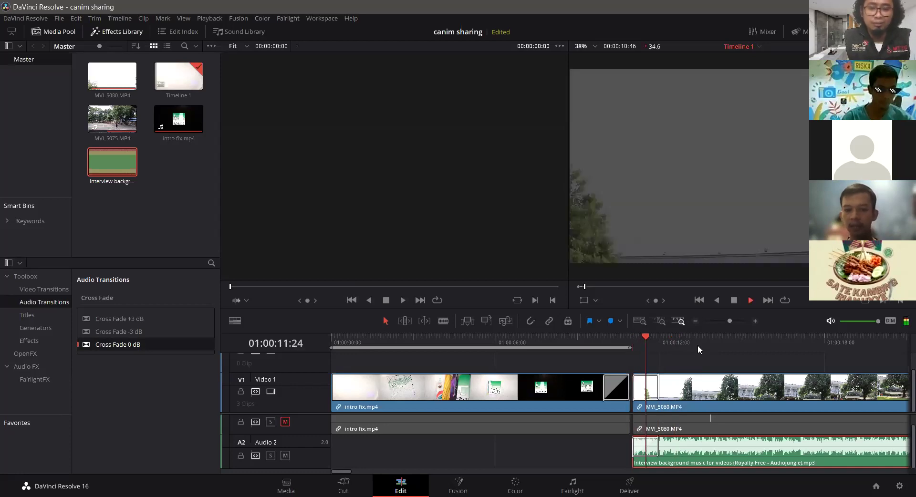
pyautogui.press('space')
pyautogui.click(637, 342)
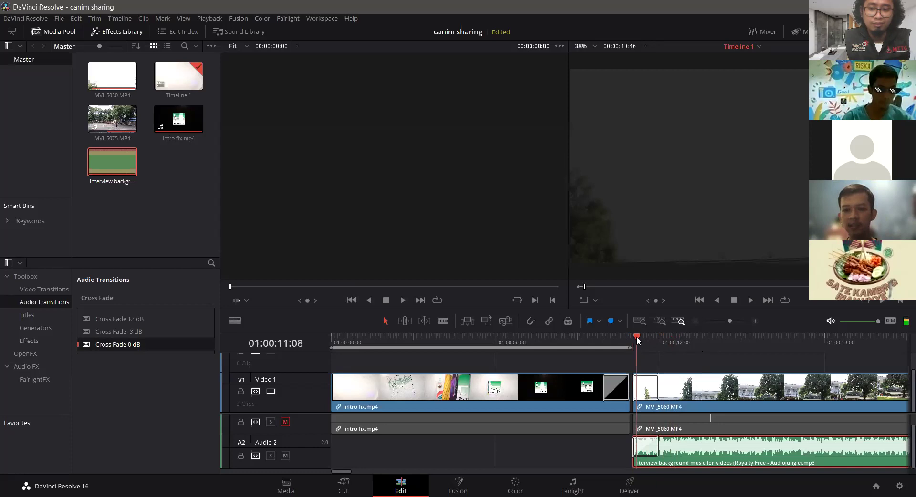
pyautogui.click(634, 334)
pyautogui.press('space')
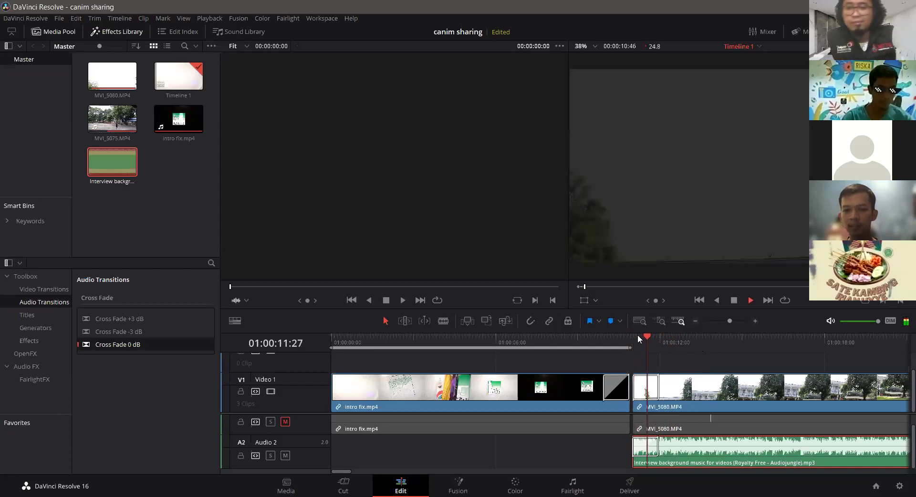
pyautogui.press('space')
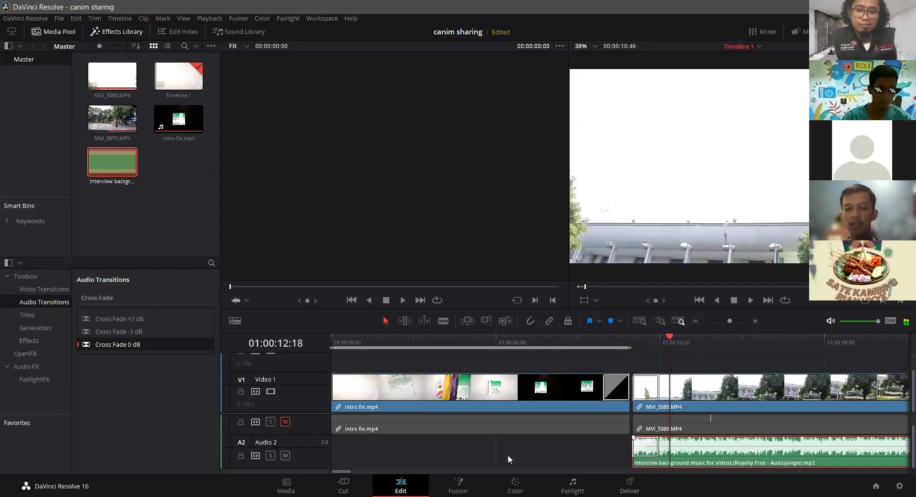
# - Cut the background music where the last video clip ends at 01:00:38:03 and delete the remainder
pyautogui.moveTo(344, 472); pyautogui.dragTo(363, 473)
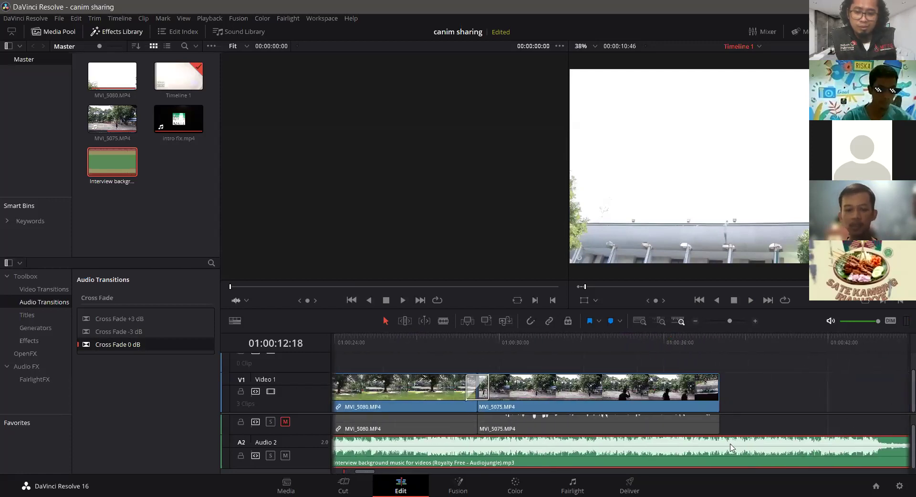
pyautogui.press('b')
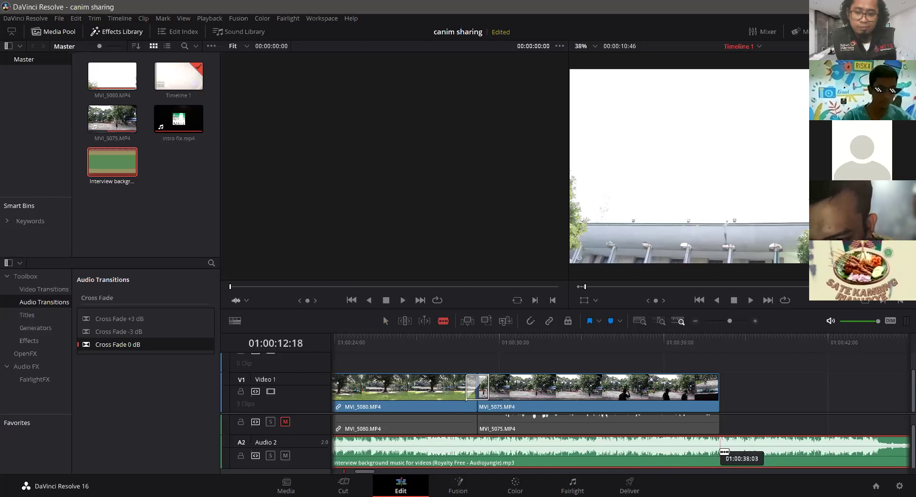
pyautogui.click(720, 451)
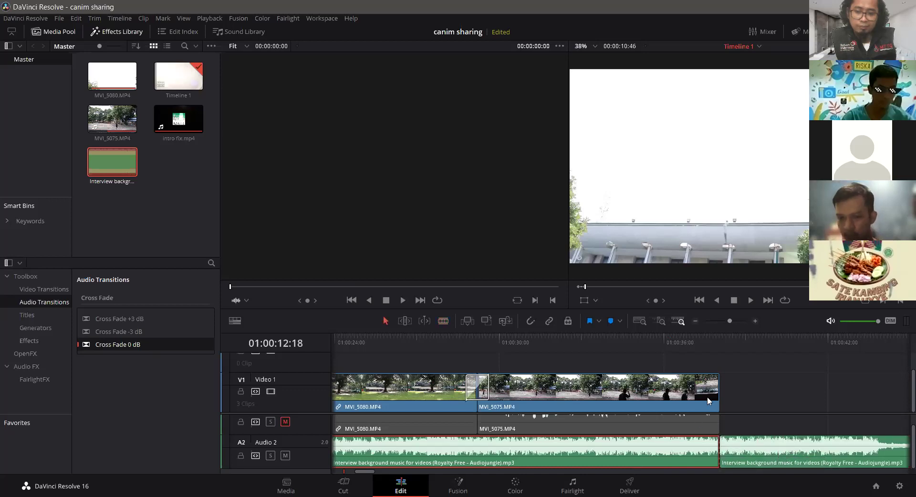
pyautogui.click(752, 449)
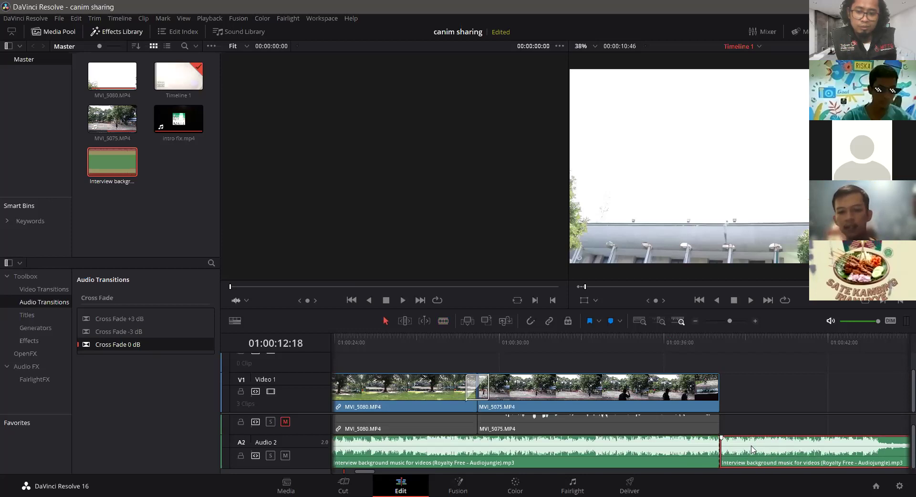
pyautogui.press('Delete')
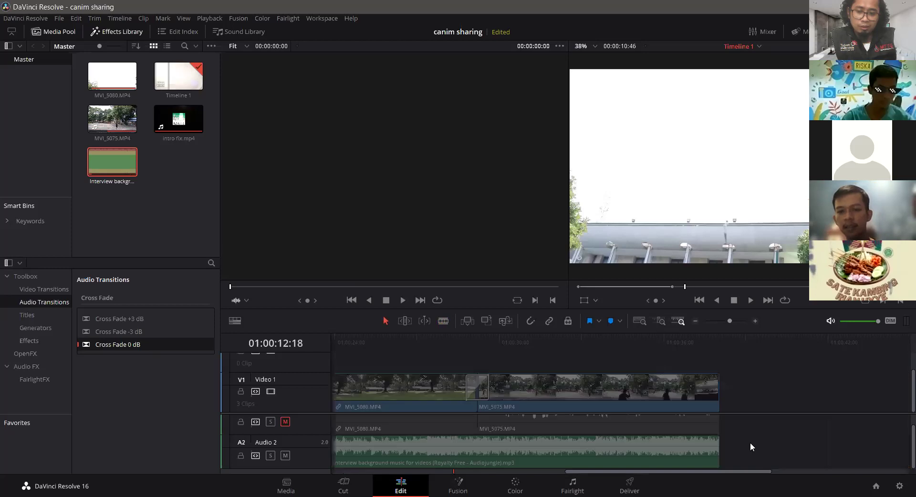
# - Add a Cross Fade 0 dB transition to the end of the background music and play back the fade-out
pyautogui.click(653, 377)
pyautogui.click(666, 337)
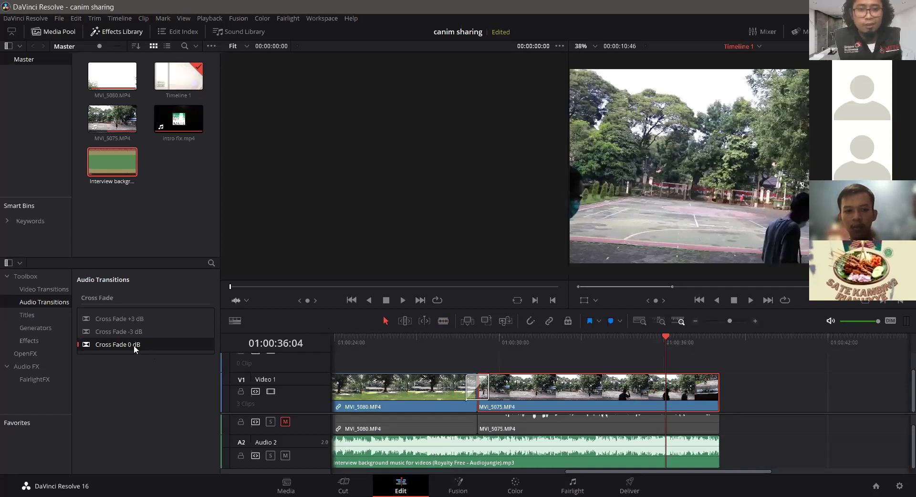
pyautogui.moveTo(150, 353); pyautogui.dragTo(701, 448)
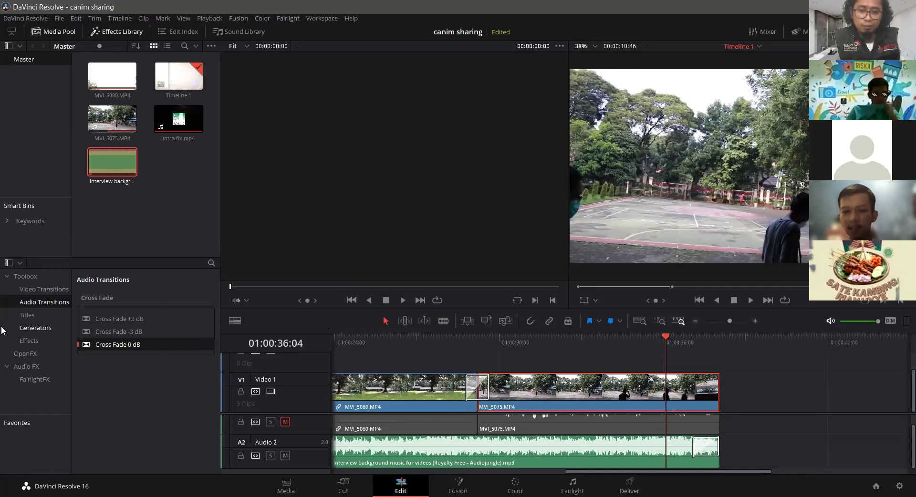
pyautogui.press('space')
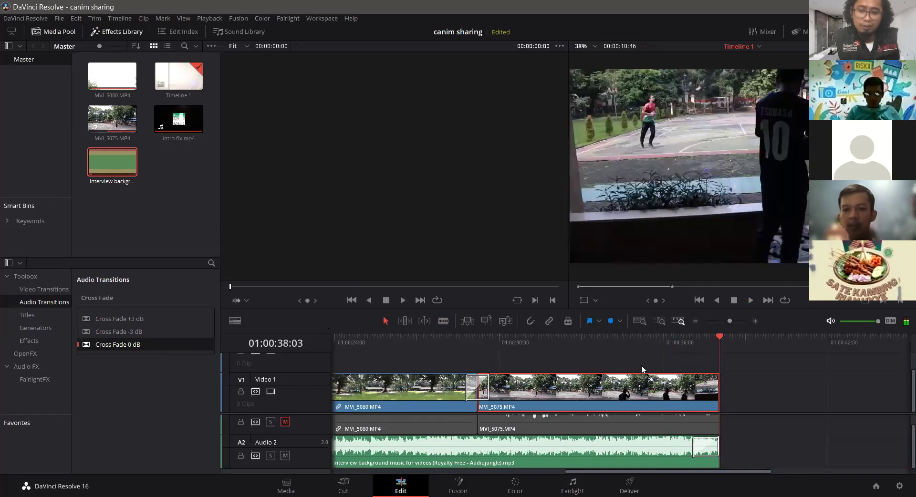
pyautogui.click(652, 343)
pyautogui.press('space')
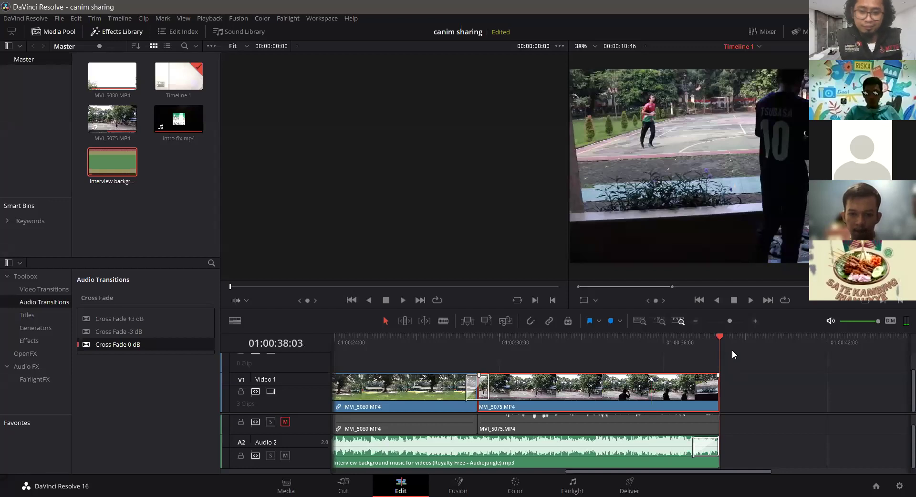
# - Add a Cross Dissolve video transition to the end of MVI_5075.MP4 on Video 1
pyautogui.moveTo(721, 336); pyautogui.dragTo(568, 343)
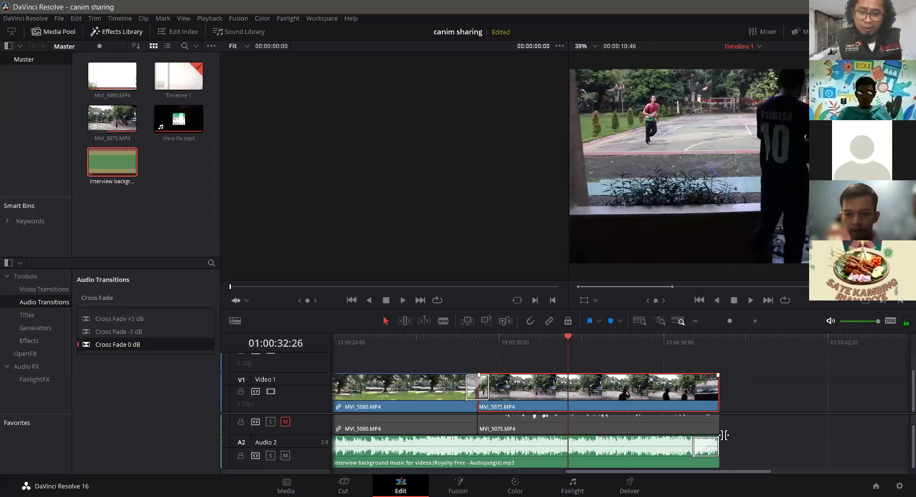
pyautogui.moveTo(710, 470); pyautogui.dragTo(663, 472)
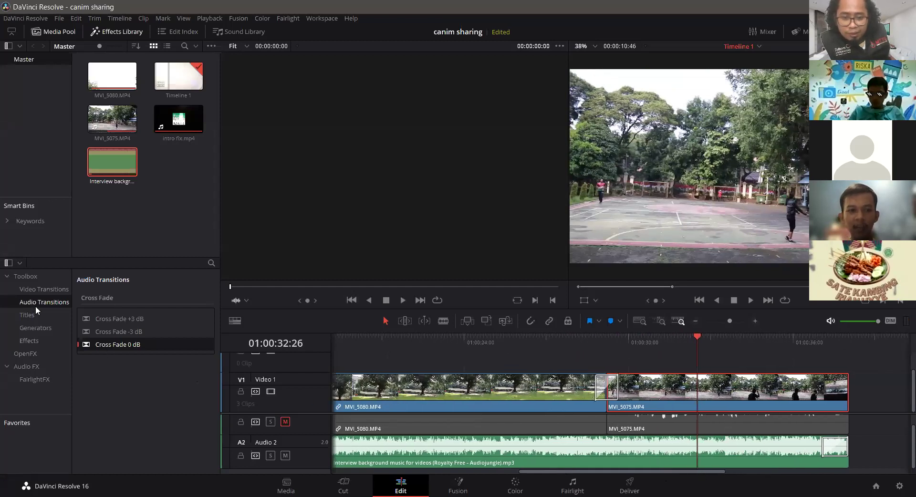
pyautogui.click(31, 289)
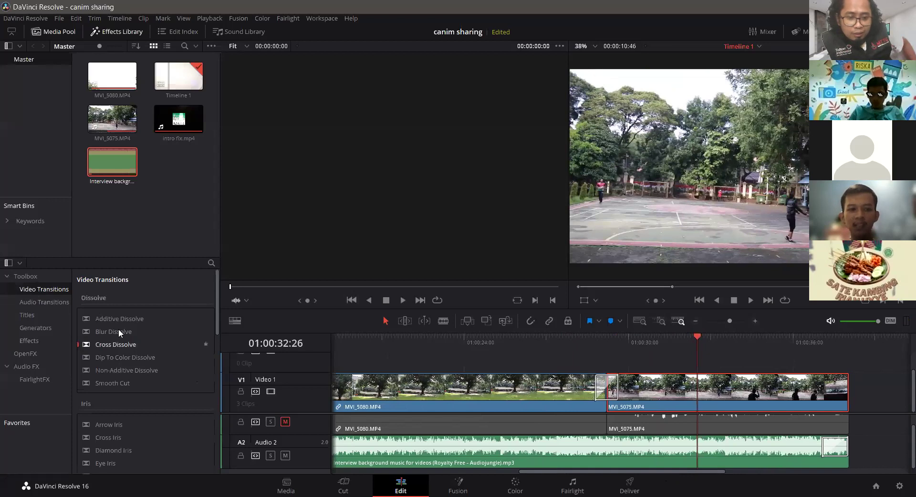
pyautogui.scroll(1, 824, 394)
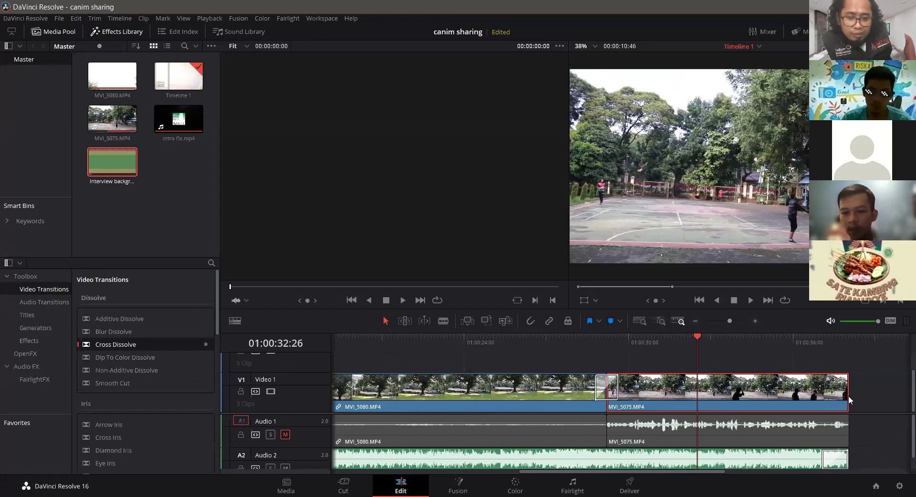
pyautogui.moveTo(849, 400); pyautogui.dragTo(848, 399)
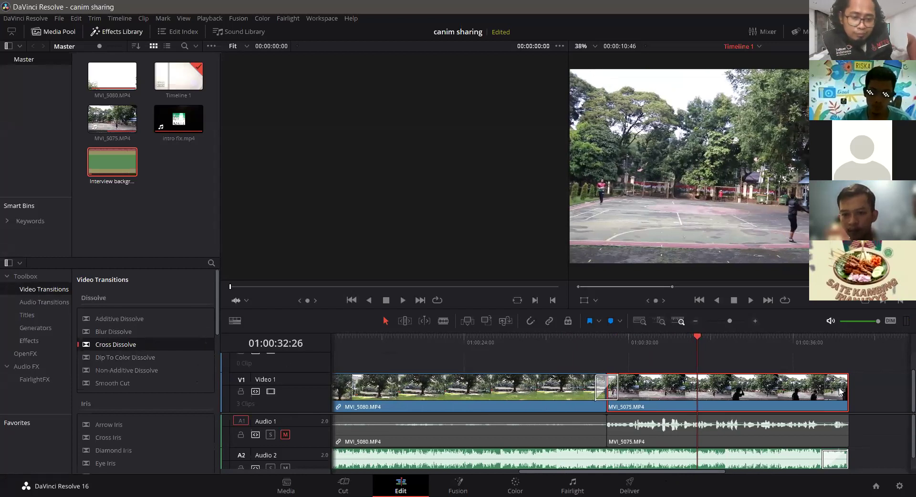
pyautogui.click(889, 391)
pyautogui.click(800, 349)
pyautogui.click(780, 392)
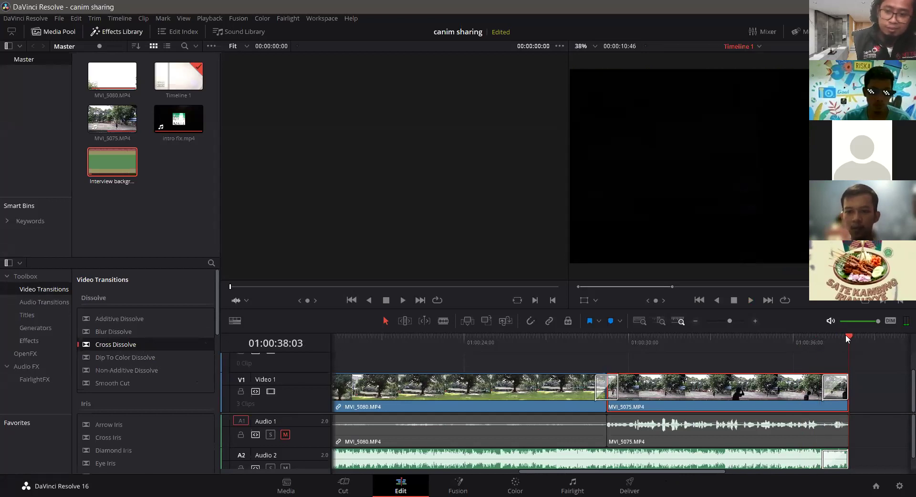
pyautogui.click(454, 348)
pyautogui.press('Left')
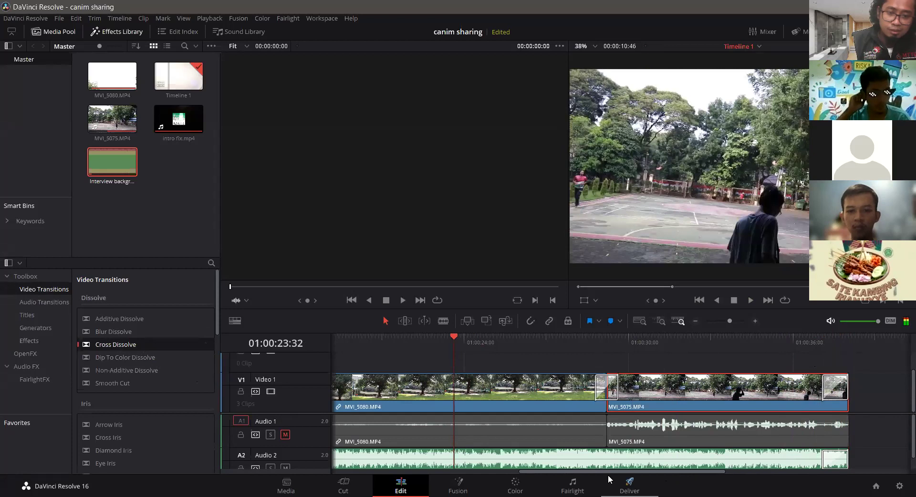
pyautogui.click(484, 470)
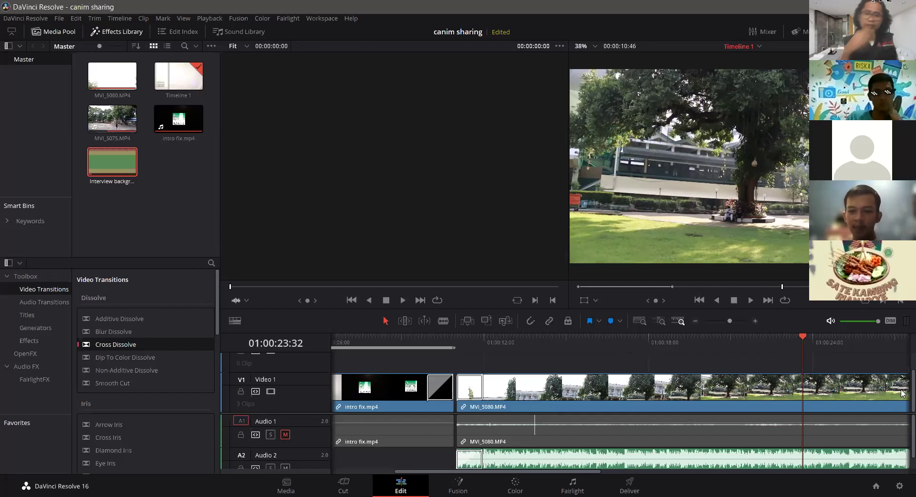
pyautogui.scroll(2, 902, 385)
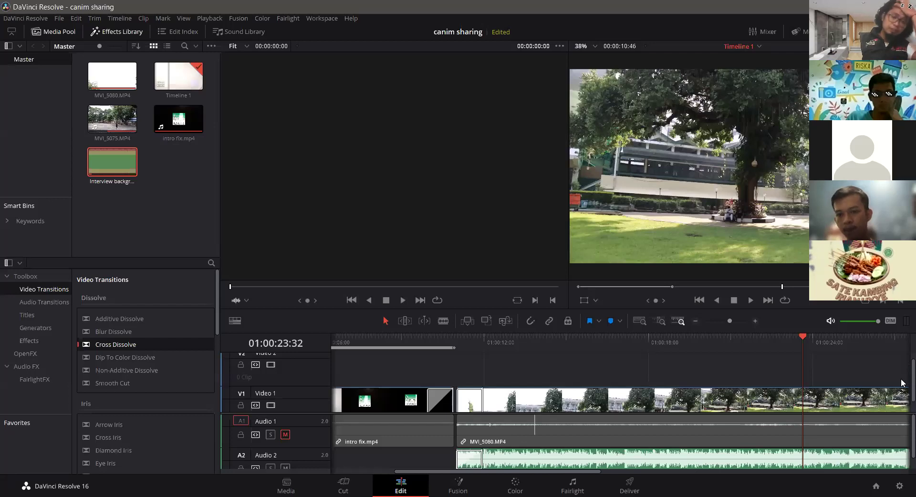
pyautogui.scroll(-2, 902, 384)
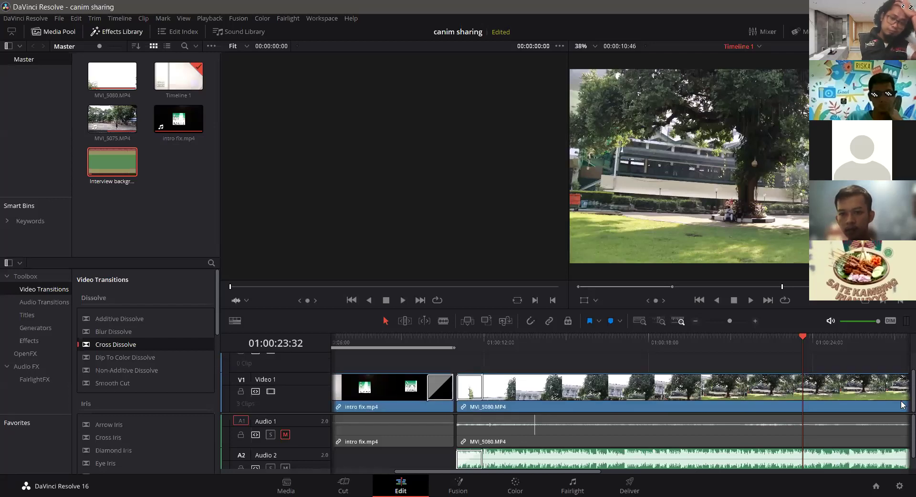
pyautogui.click(537, 394)
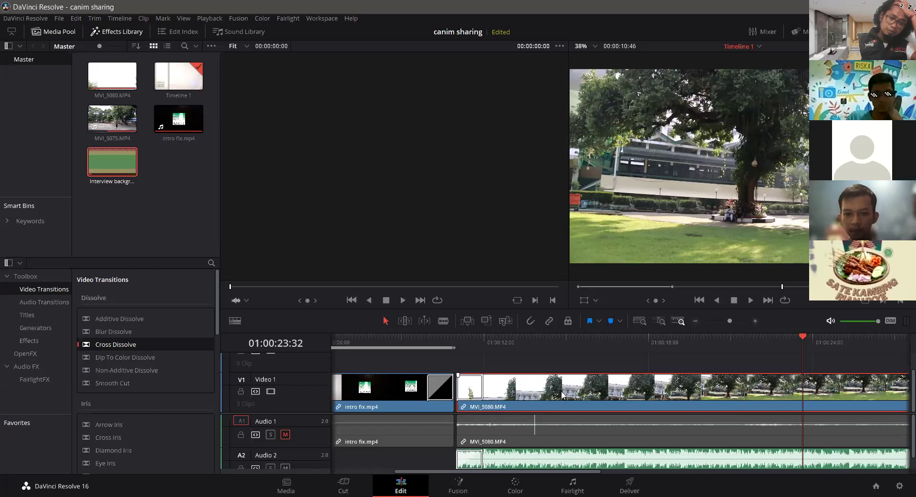
pyautogui.rightClick(587, 392)
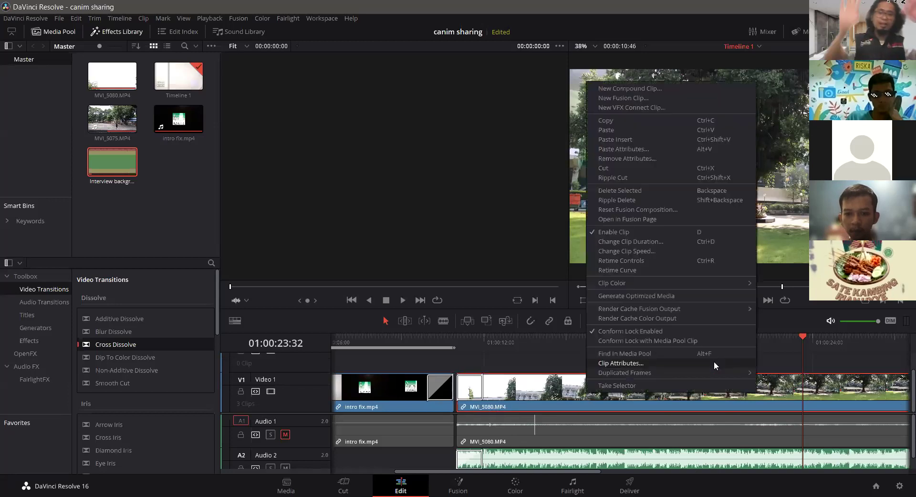
pyautogui.click(876, 357)
pyautogui.click(825, 394)
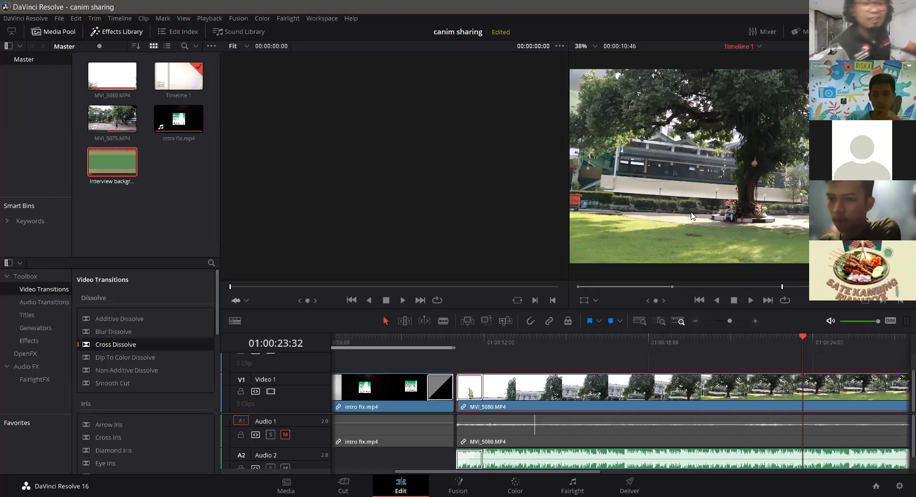
pyautogui.click(32, 340)
pyautogui.click(31, 291)
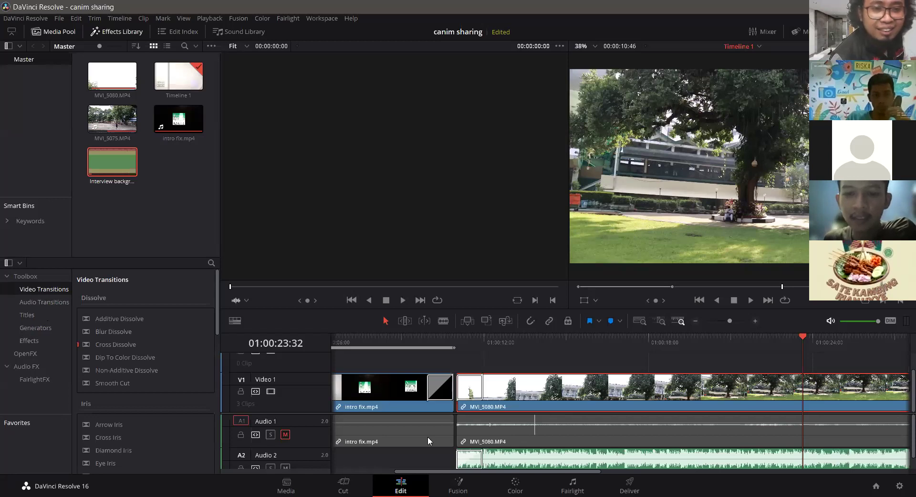
pyautogui.moveTo(485, 469)
pyautogui.mouseDown()
pyautogui.moveTo(522, 471)
pyautogui.moveTo(485, 466)
pyautogui.mouseUp()
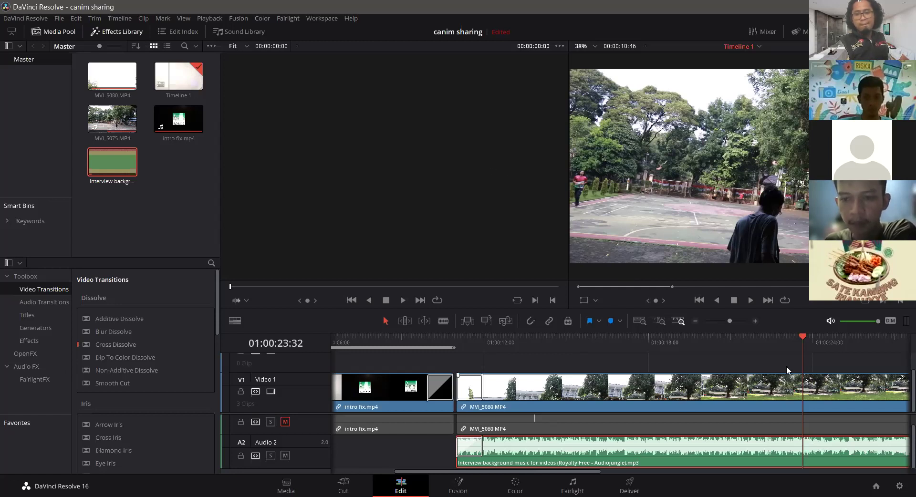
# - Add a subtitle track to the timeline
pyautogui.moveTo(687, 339); pyautogui.dragTo(555, 339)
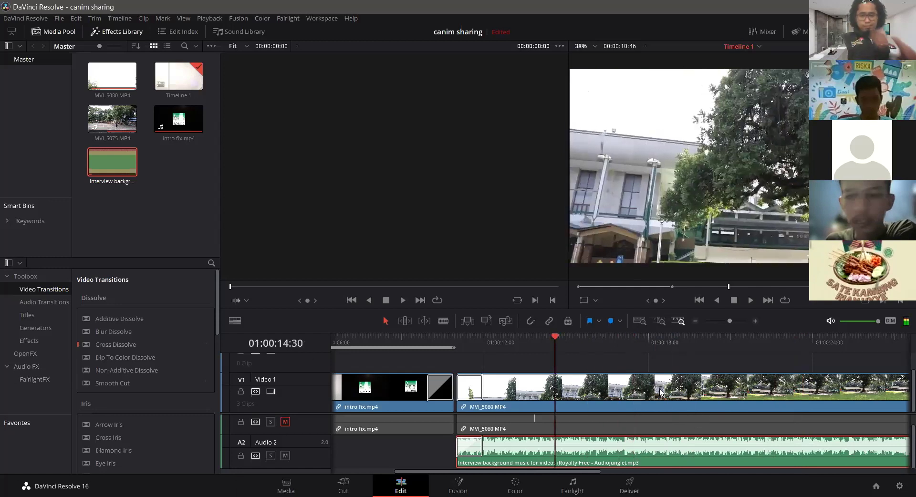
pyautogui.scroll(2, 902, 375)
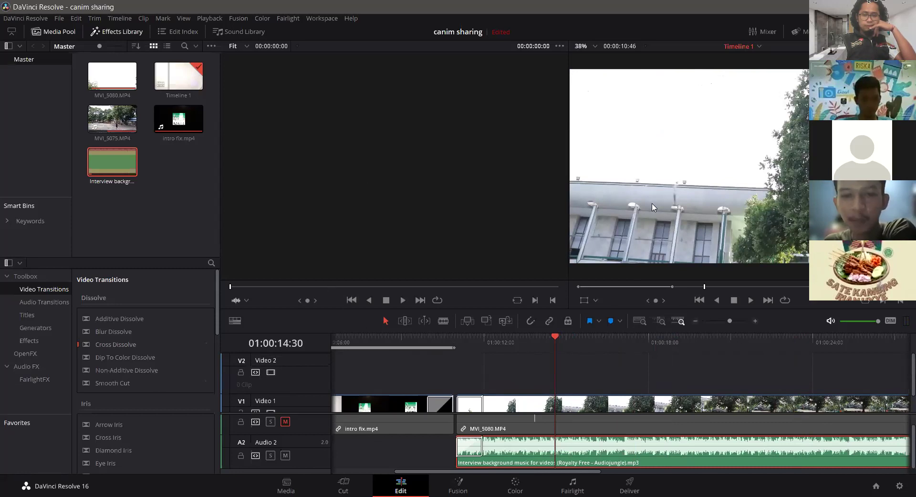
pyautogui.rightClick(316, 386)
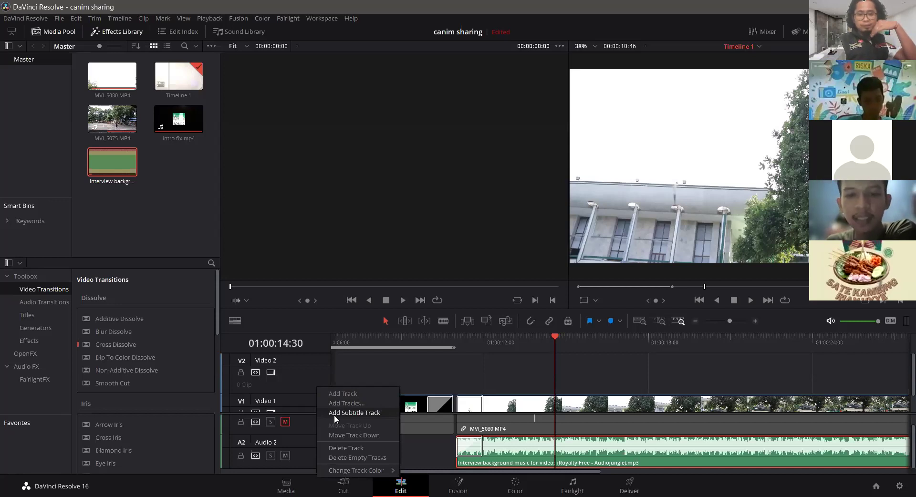
pyautogui.click(354, 413)
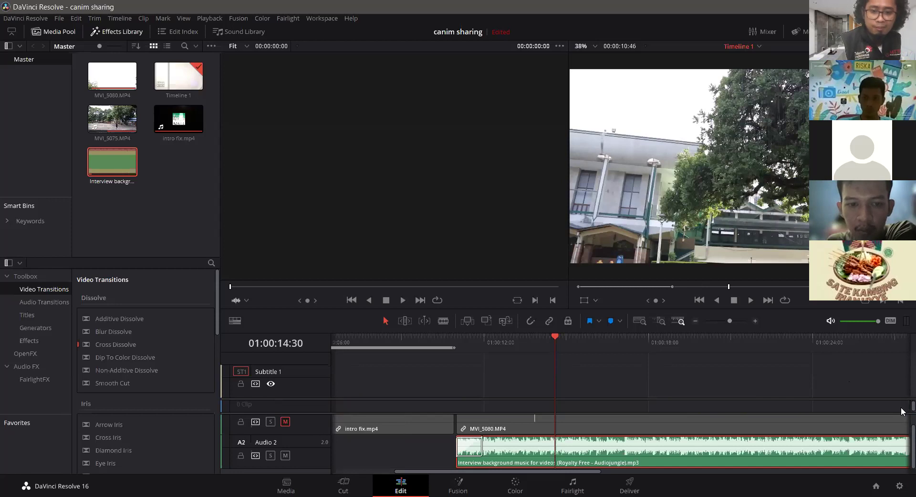
# - Try adding a subtitle at 01:00:11:43 on the Subtitle 1 track and undo it
pyautogui.moveTo(554, 336); pyautogui.dragTo(480, 337)
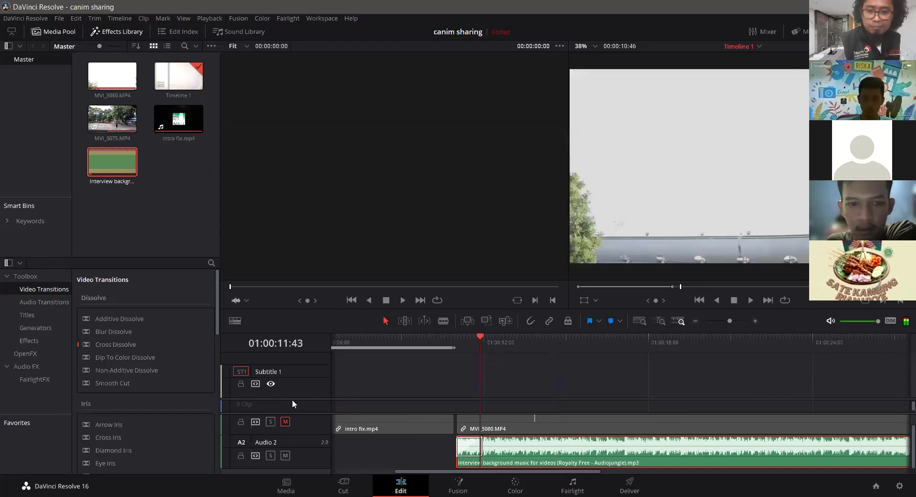
pyautogui.rightClick(453, 374)
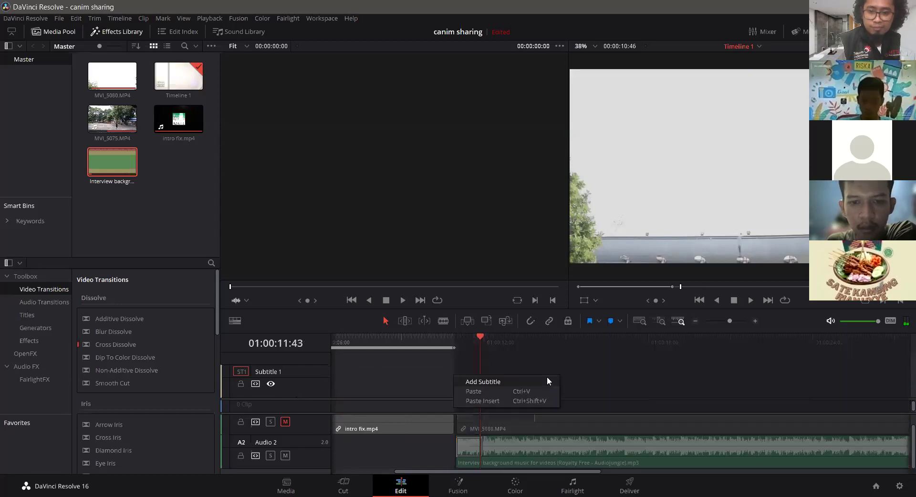
pyautogui.click(532, 373)
pyautogui.rightClick(529, 374)
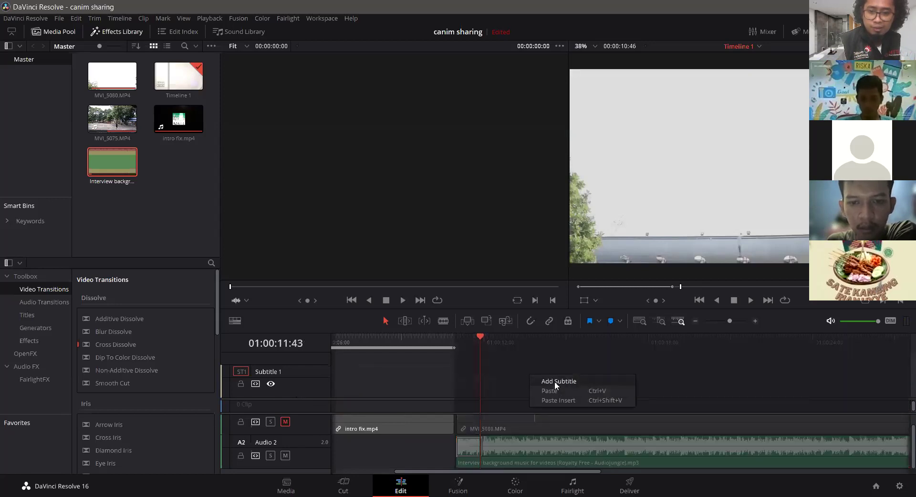
pyautogui.click(551, 382)
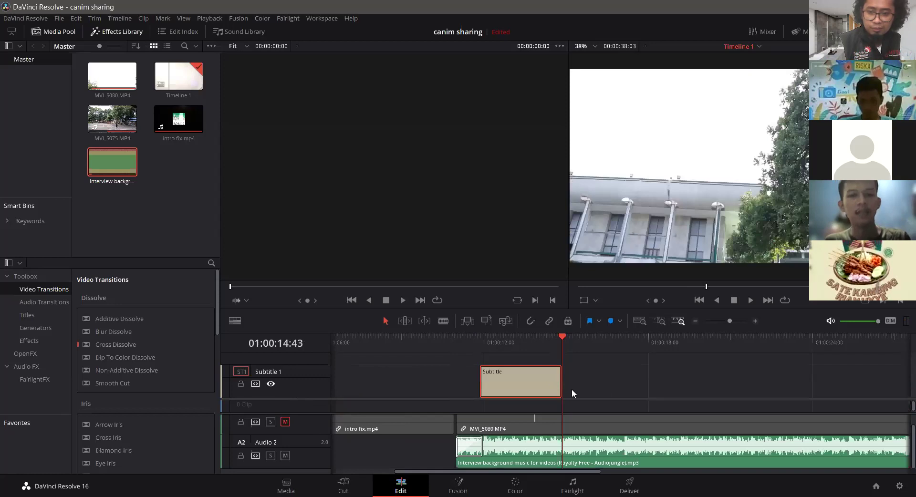
pyautogui.hotkey('ctrl', 'z')
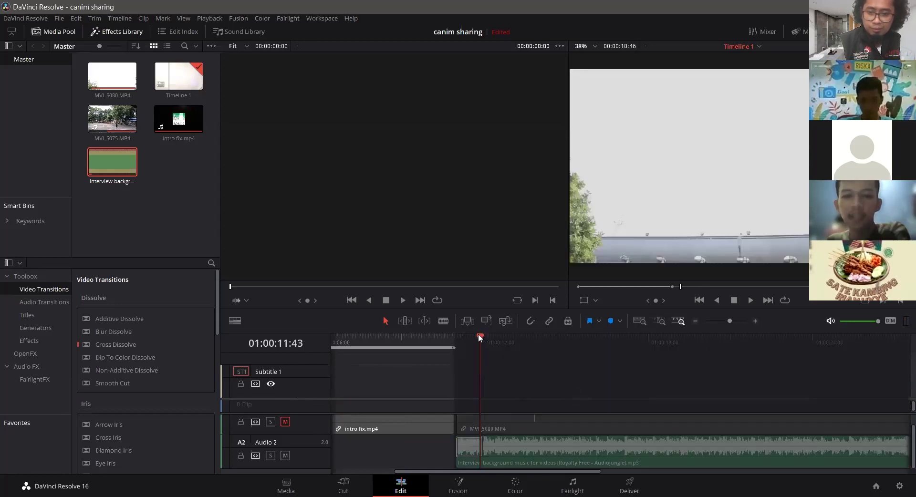
# - Add a subtitle on the Subtitle 1 track at 01:00:11:01, where MVI_5080.MP4 starts, and open its caption settings
pyautogui.moveTo(476, 337); pyautogui.dragTo(492, 380)
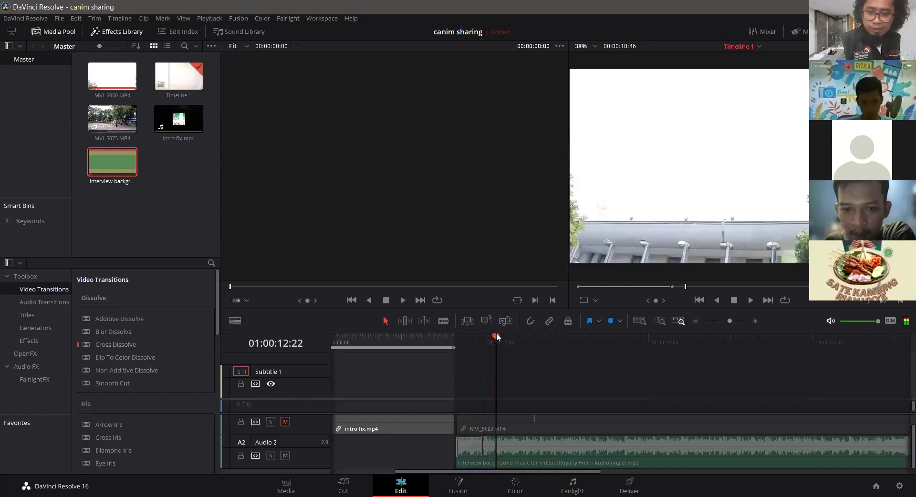
pyautogui.moveTo(497, 333); pyautogui.dragTo(457, 329)
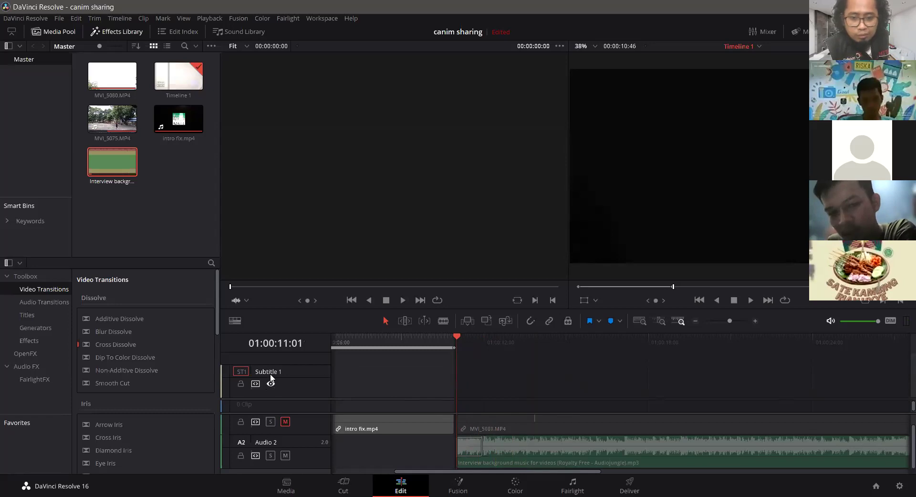
pyautogui.rightClick(477, 375)
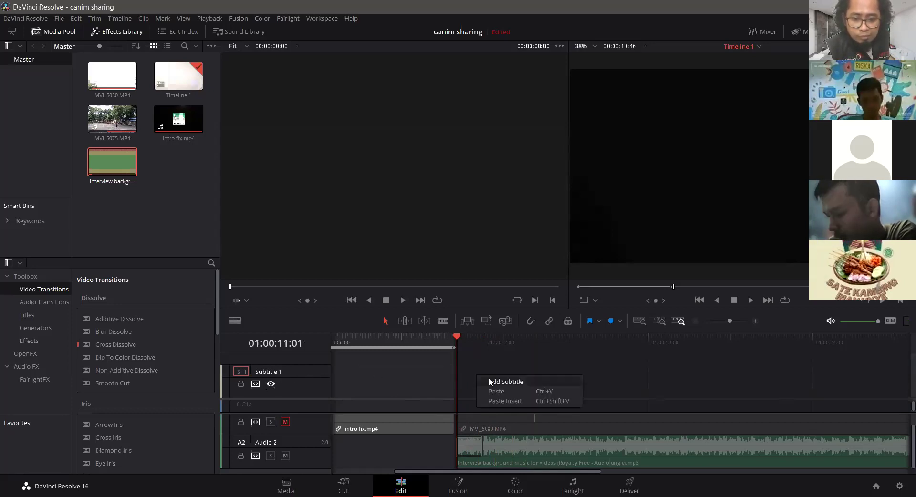
pyautogui.click(490, 381)
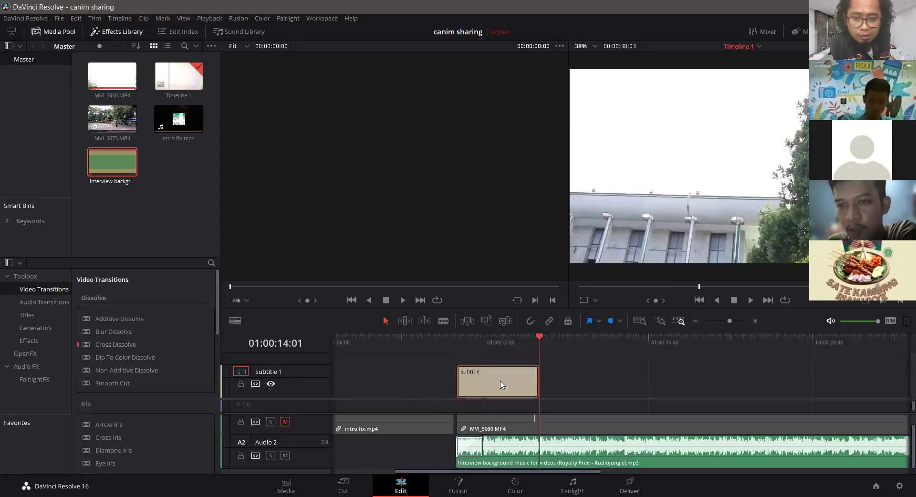
pyautogui.doubleClick(493, 385)
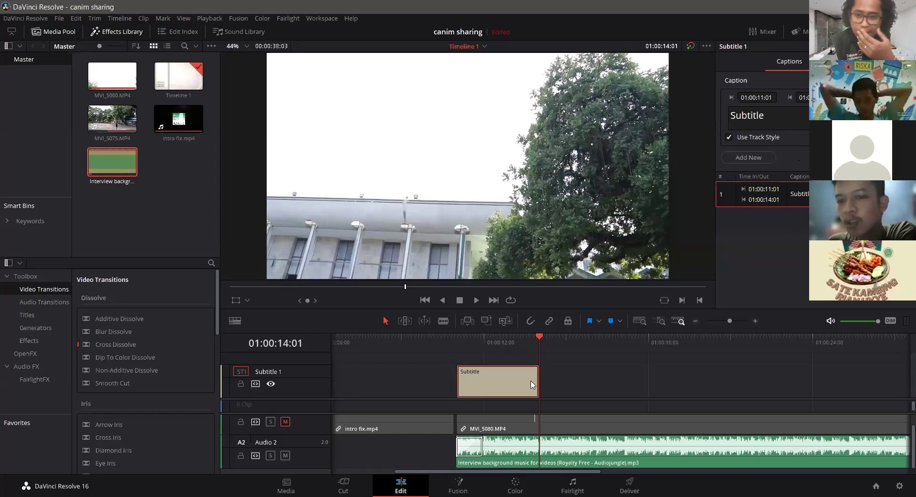
# - Extend the subtitle clip so that it ends at 01:00:19:20
pyautogui.moveTo(538, 385); pyautogui.dragTo(737, 380)
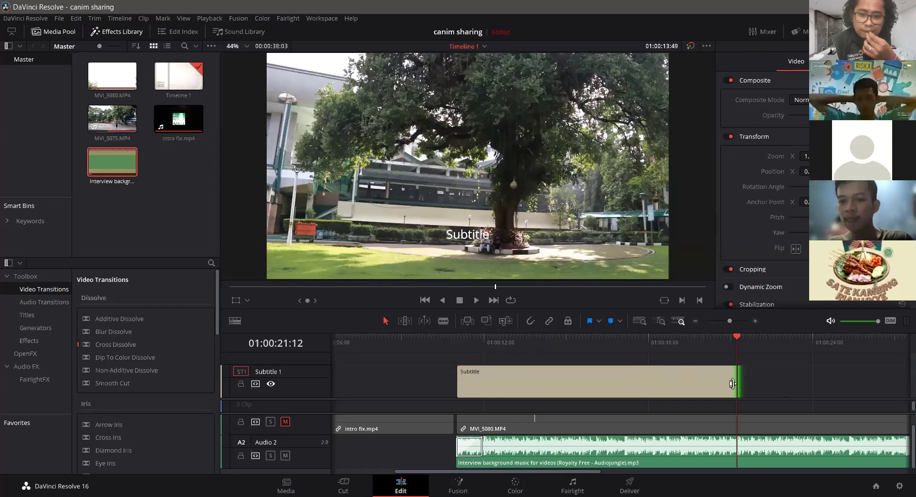
pyautogui.moveTo(739, 385); pyautogui.dragTo(678, 392)
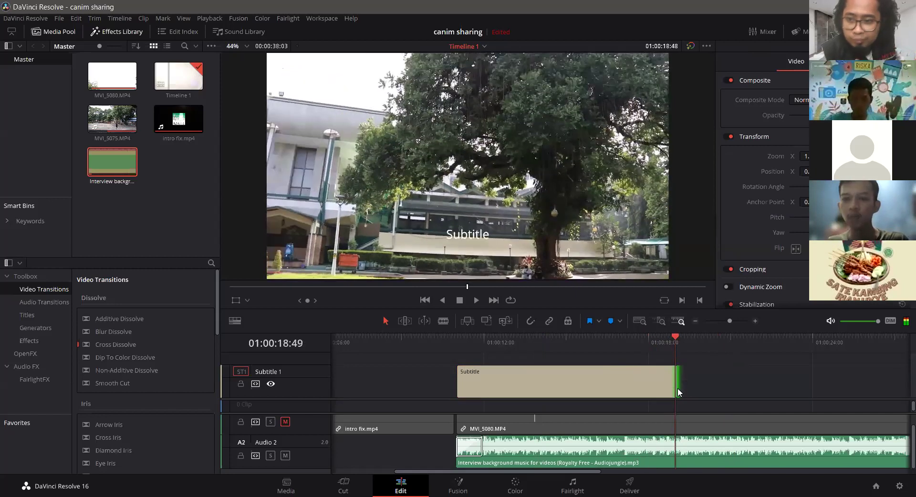
pyautogui.moveTo(602, 390); pyautogui.dragTo(686, 397)
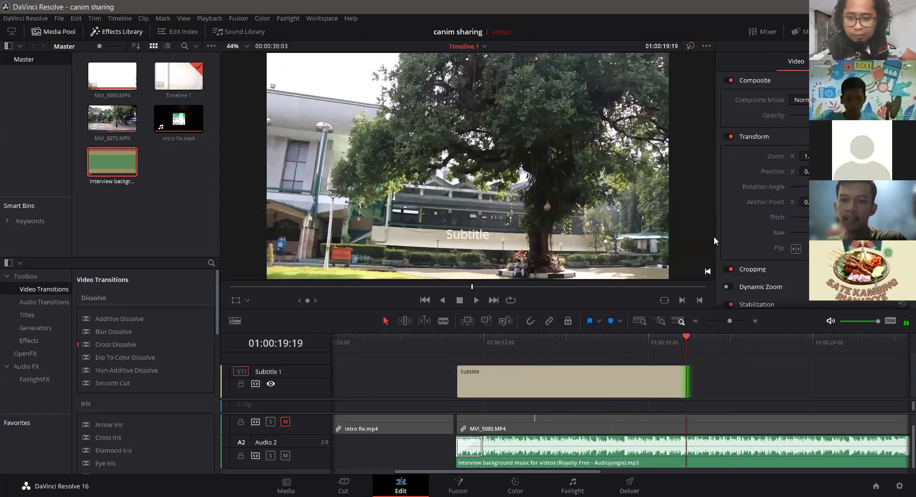
pyautogui.click(680, 391)
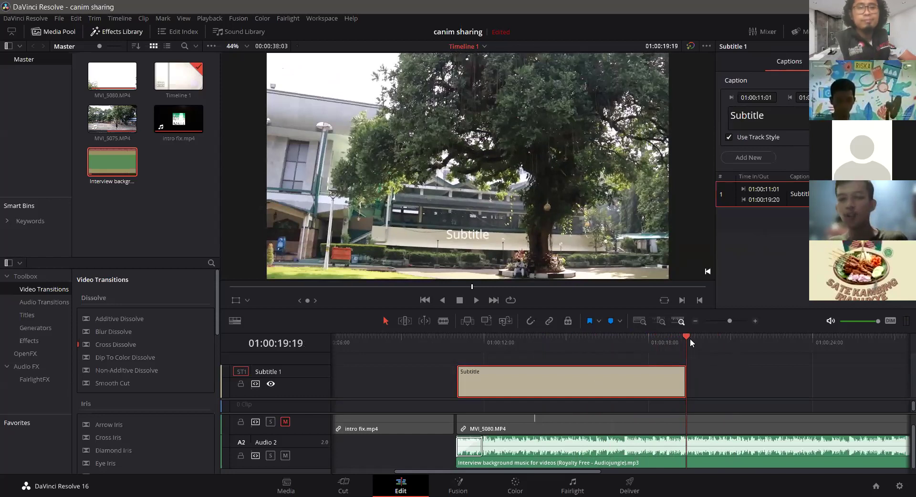
# - Replace the subtitle's placeholder caption with "Assalamu'alaykum teman teman", previewing it at 01:00:16:18
pyautogui.moveTo(688, 337); pyautogui.dragTo(605, 345)
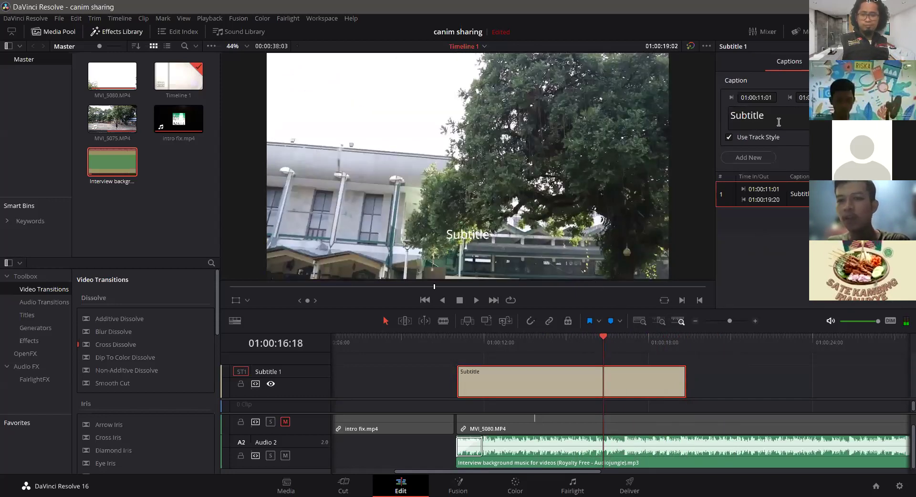
pyautogui.moveTo(775, 119); pyautogui.dragTo(722, 111)
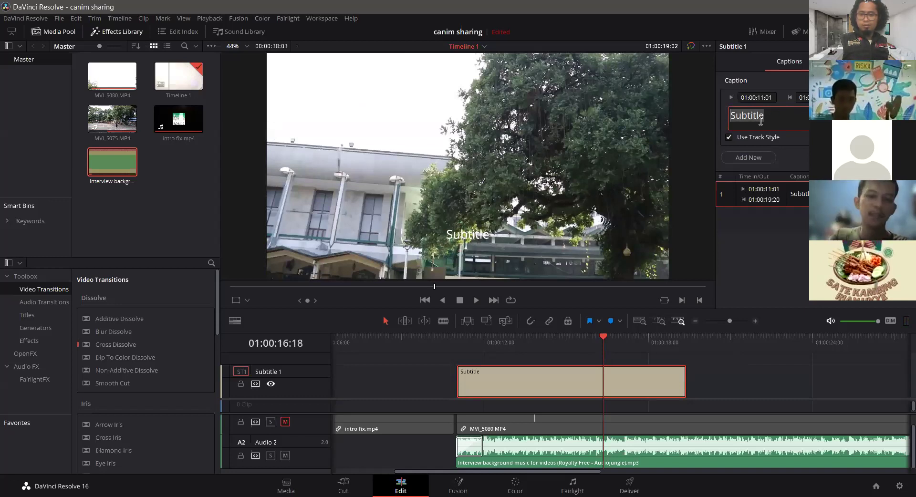
pyautogui.write('A')
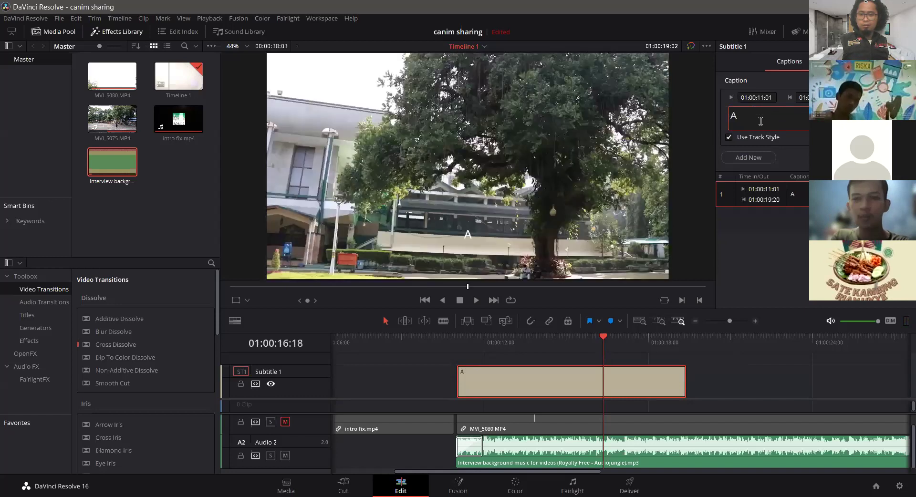
pyautogui.write('ssalamu')
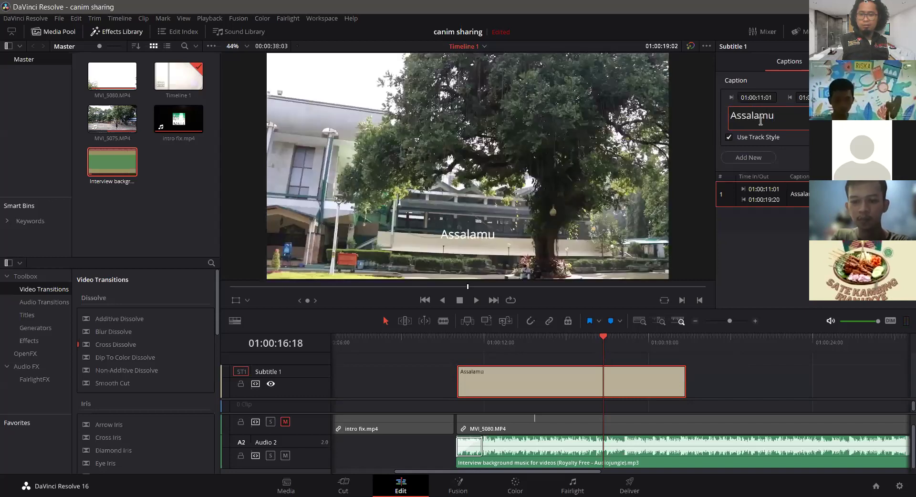
pyautogui.write("'alayk")
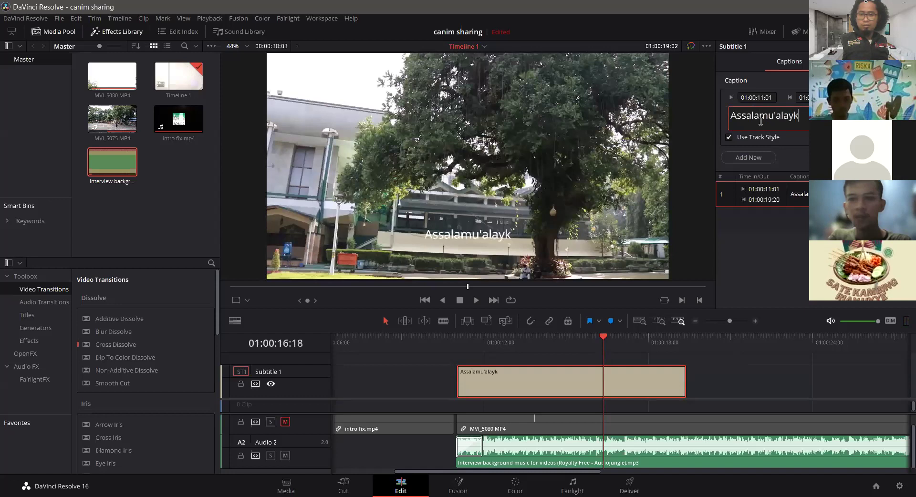
pyautogui.write('um temna')
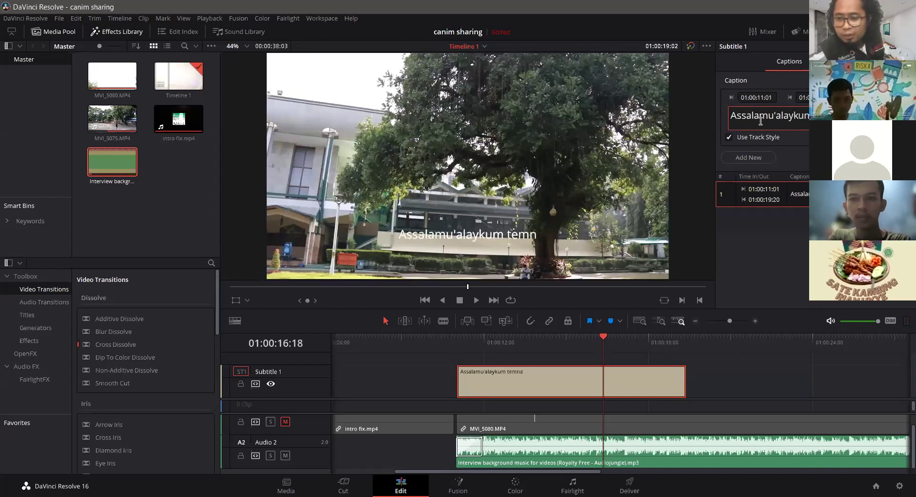
pyautogui.press('BackSpace')
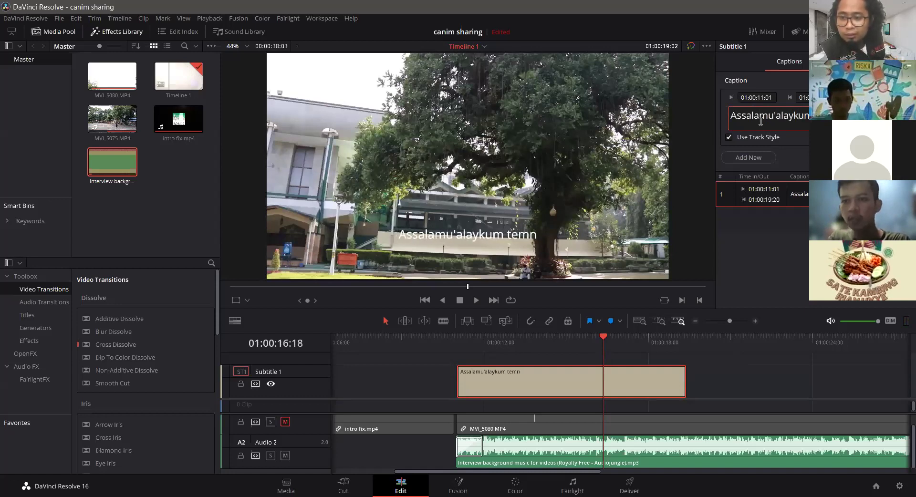
pyautogui.press('BackSpace')
pyautogui.write('an')
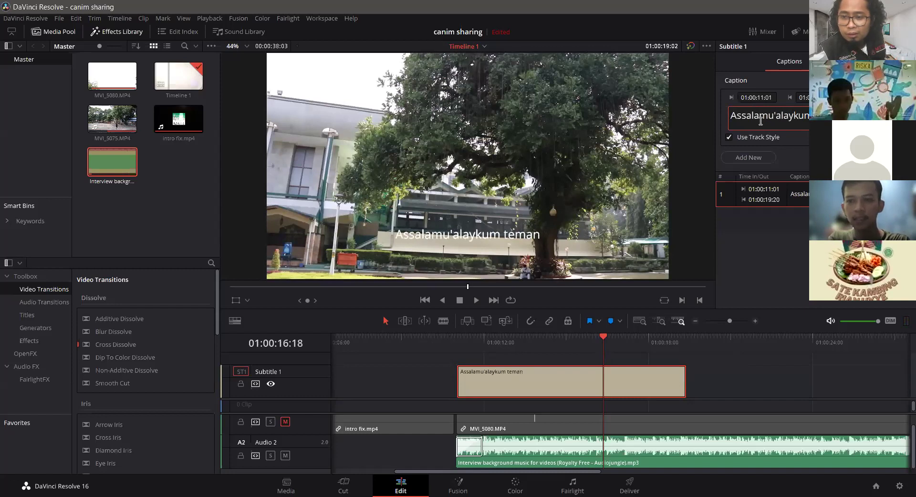
pyautogui.write(' te')
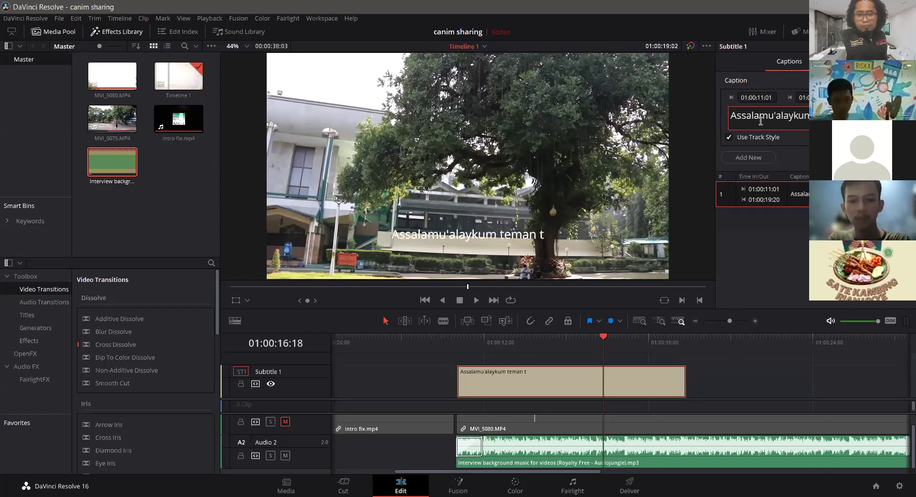
pyautogui.write('man')
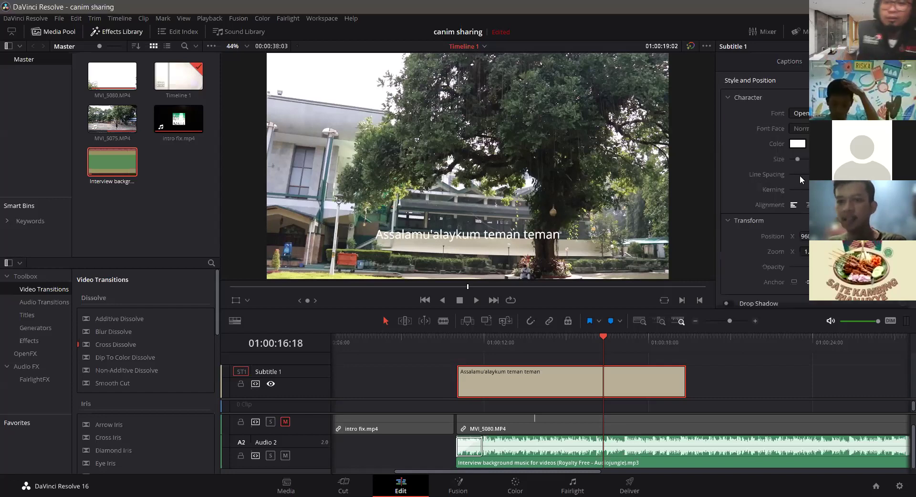
# - Set the subtitle's font to Roboto with the Normal font face
pyautogui.click(799, 113)
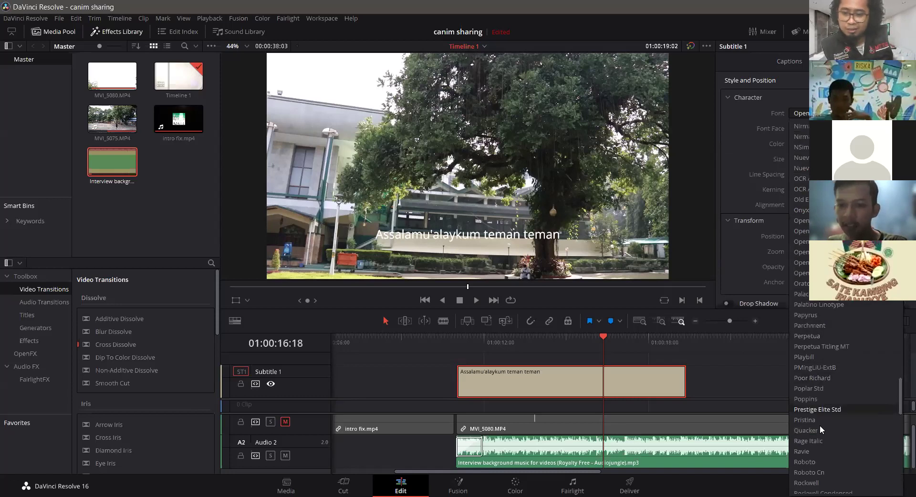
pyautogui.click(817, 465)
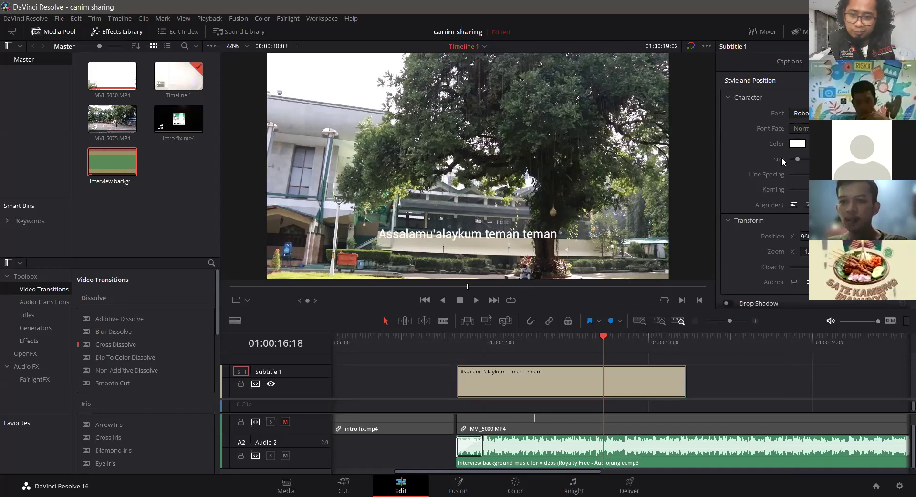
pyautogui.click(799, 128)
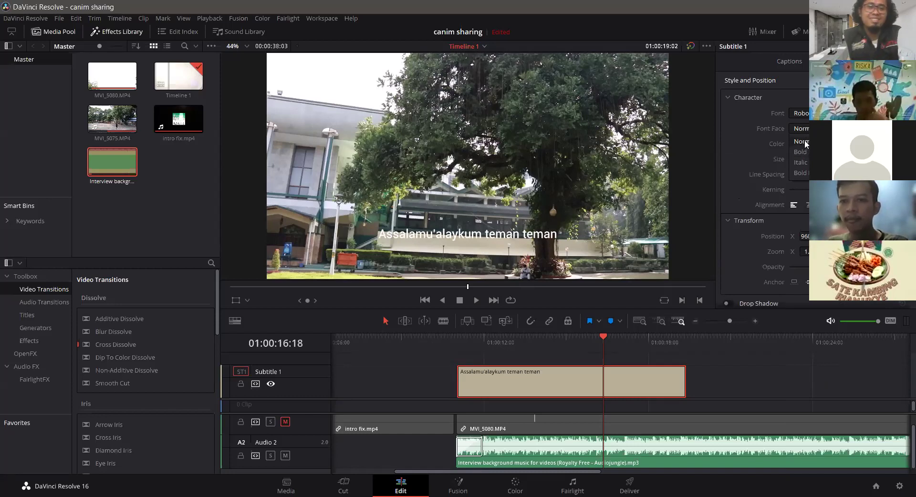
pyautogui.click(805, 141)
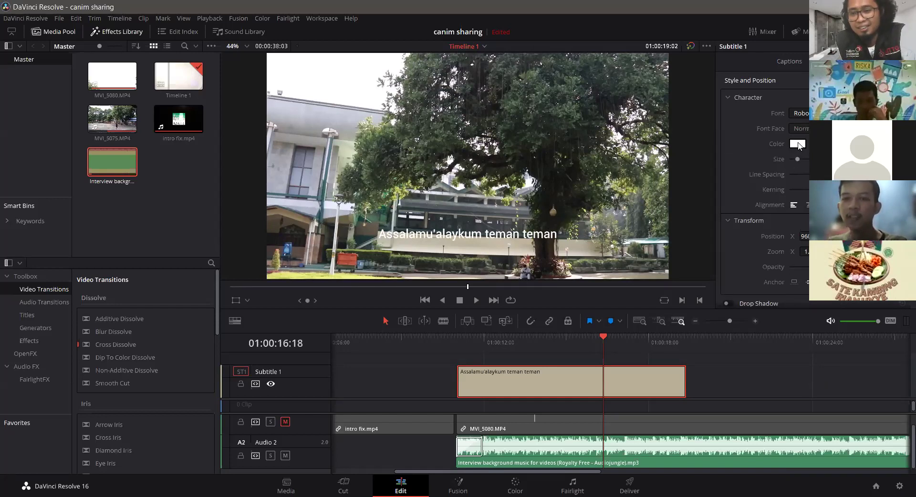
# - Try text colours #aa5500, #ffaa7f and black on the subtitle, then set it back to white (#ffffff)
pyautogui.click(798, 144)
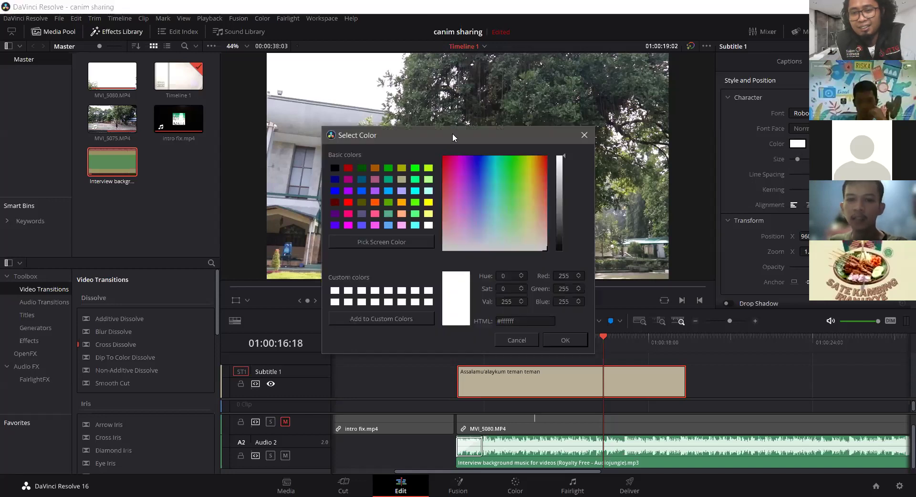
pyautogui.moveTo(452, 133); pyautogui.dragTo(795, 149)
pyautogui.click(718, 184)
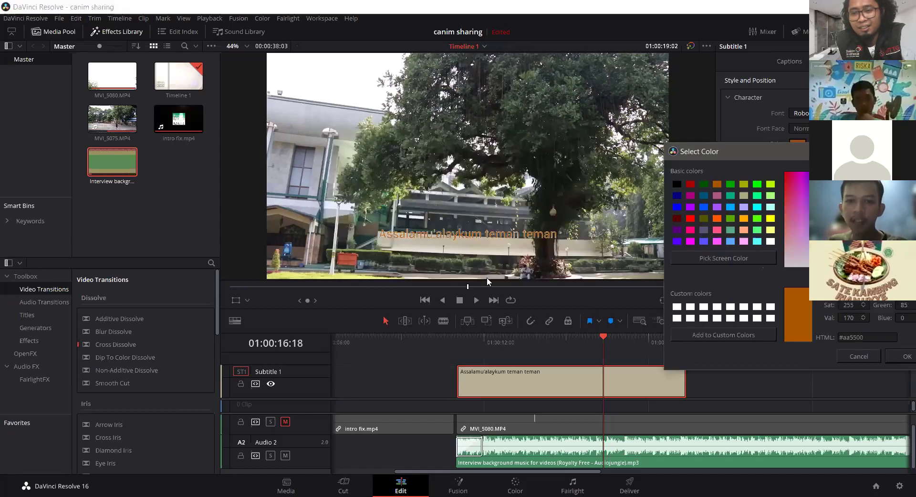
pyautogui.click(717, 218)
pyautogui.click(743, 230)
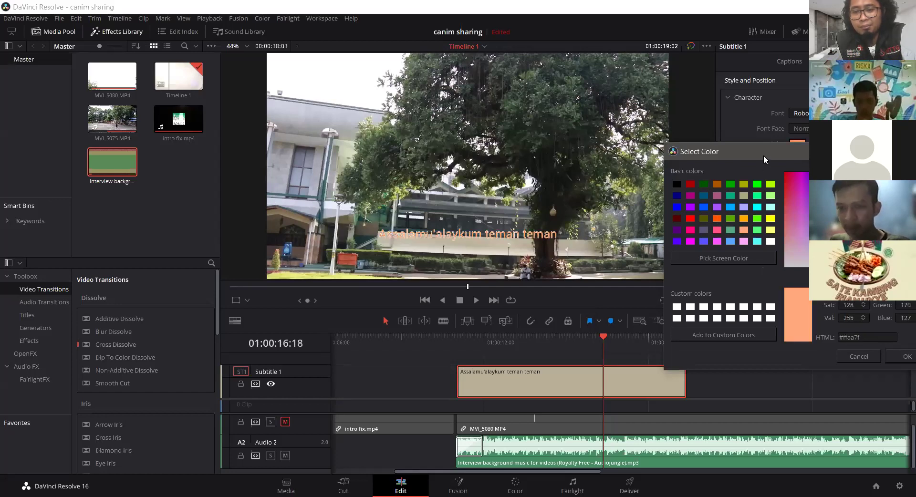
pyautogui.moveTo(759, 150); pyautogui.dragTo(662, 134)
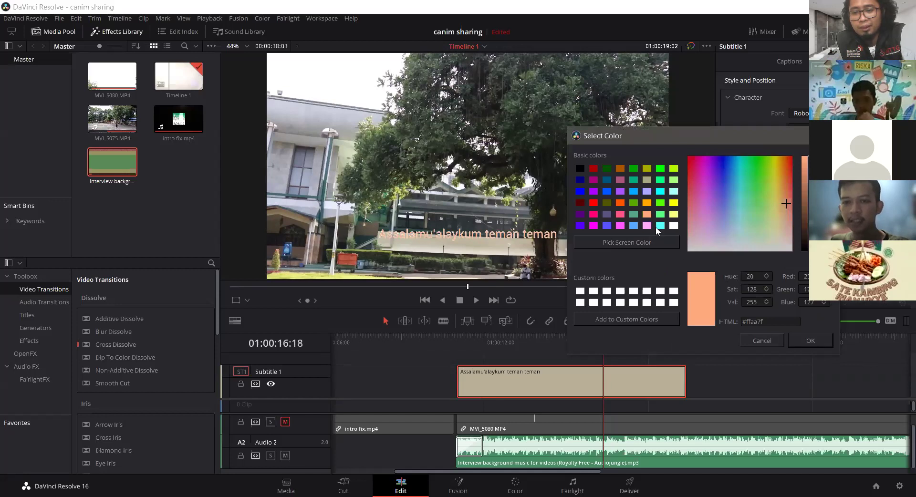
pyautogui.click(583, 170)
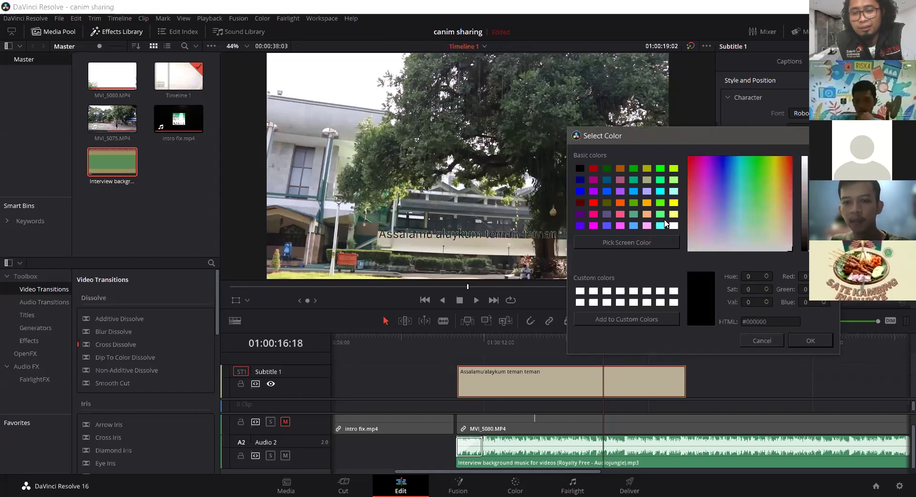
pyautogui.click(703, 251)
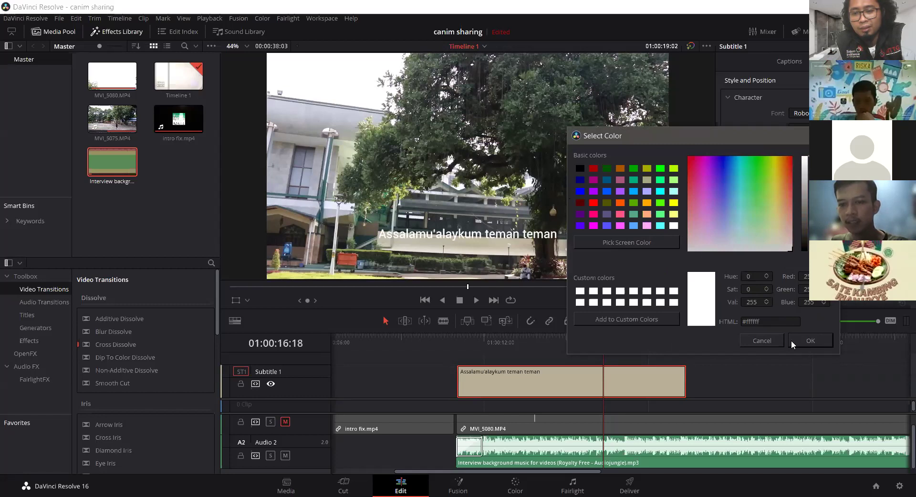
pyautogui.click(811, 341)
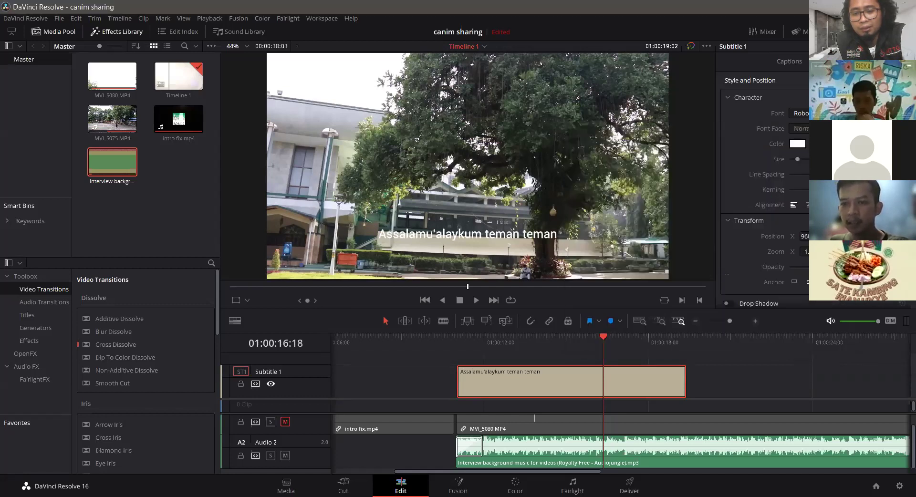
# - Try different anchor points for the subtitle and place the caption horizontally centred, close to the lower edge of the frame
pyautogui.scroll(-4, 764, 191)
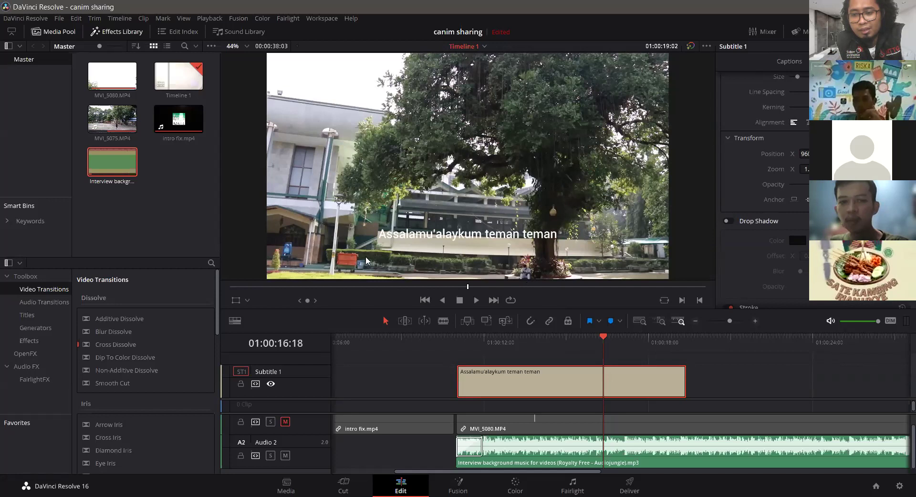
pyautogui.click(805, 202)
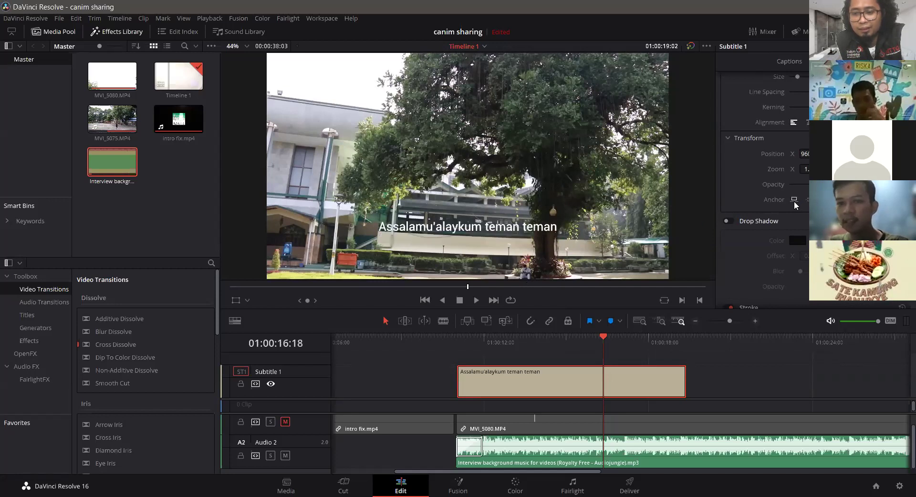
pyautogui.click(807, 200)
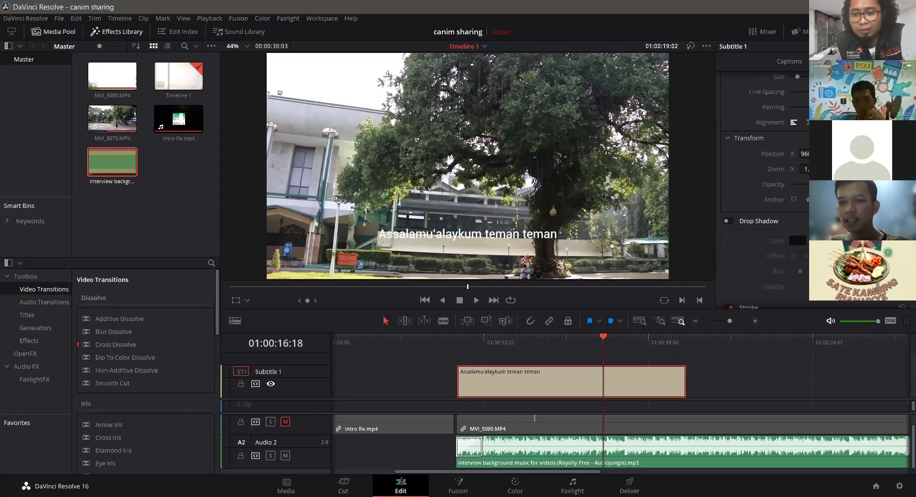
pyautogui.click(806, 199)
pyautogui.click(807, 202)
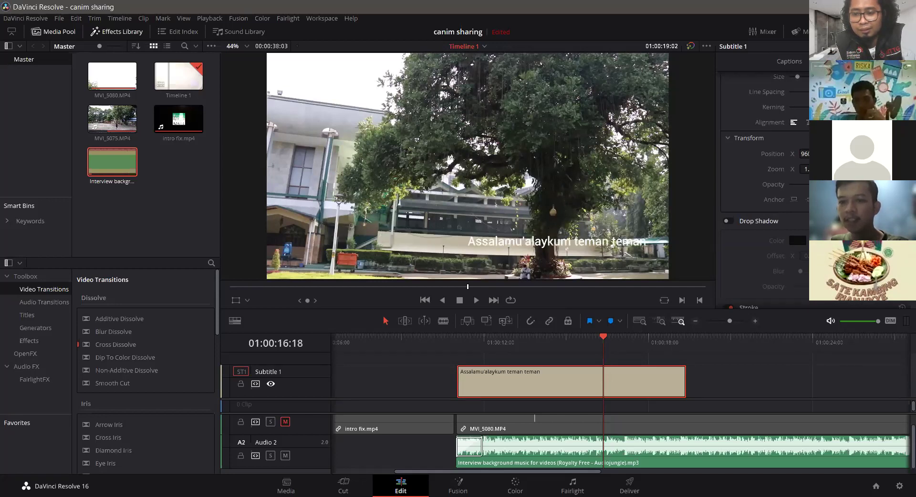
pyautogui.click(806, 200)
pyautogui.click(807, 199)
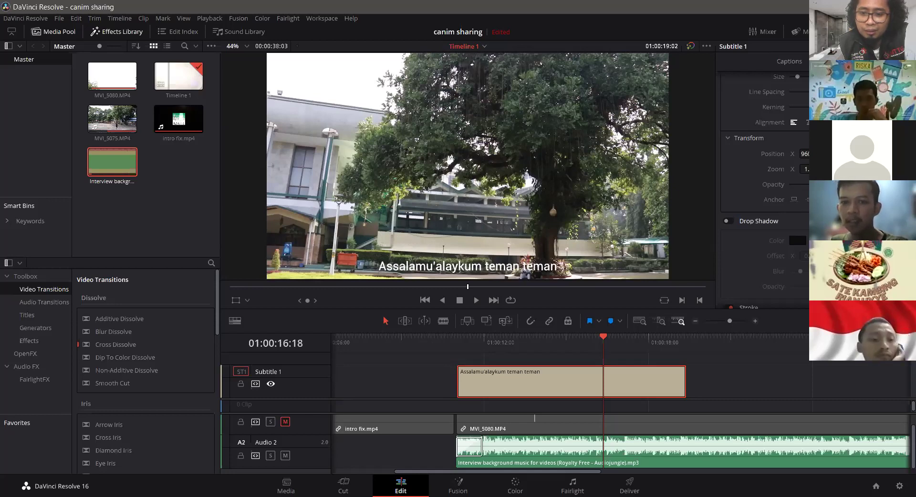
# - Try a drop shadow on the subtitle with the green #55aa7f, cancel the colour choice and turn the shadow off again
pyautogui.scroll(-4, 757, 253)
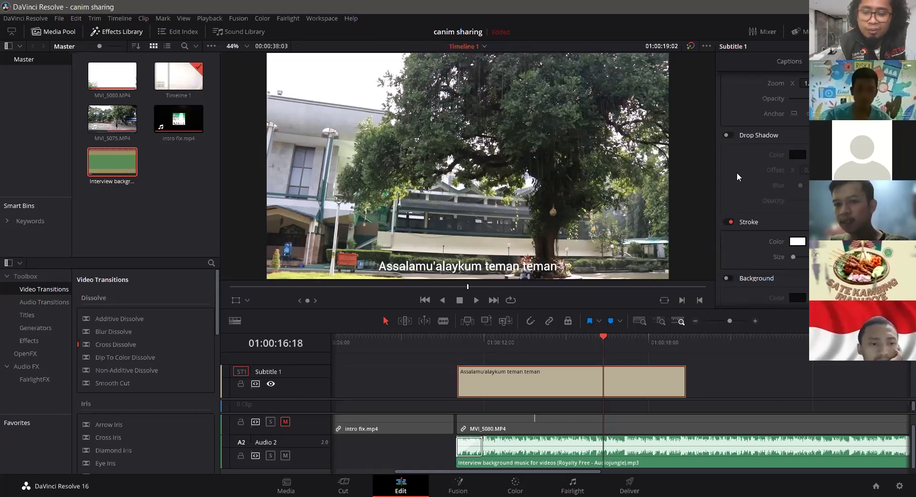
pyautogui.scroll(1, 737, 179)
pyautogui.click(728, 164)
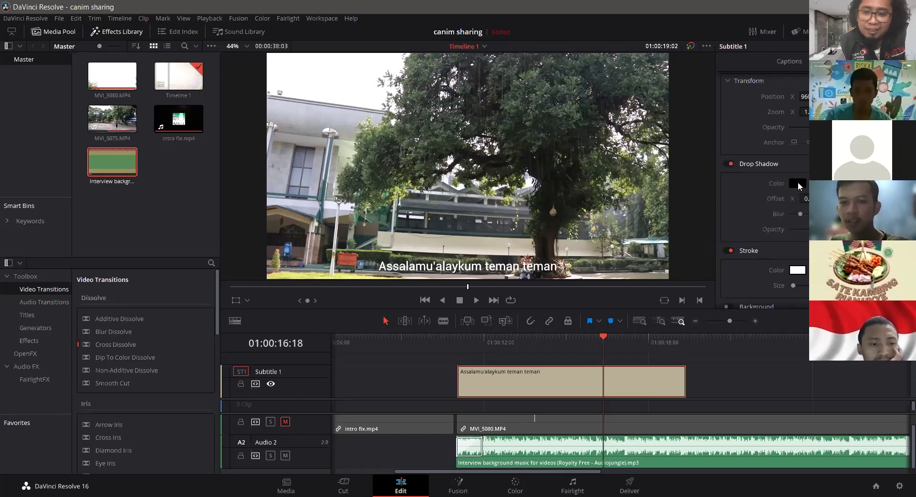
pyautogui.click(798, 182)
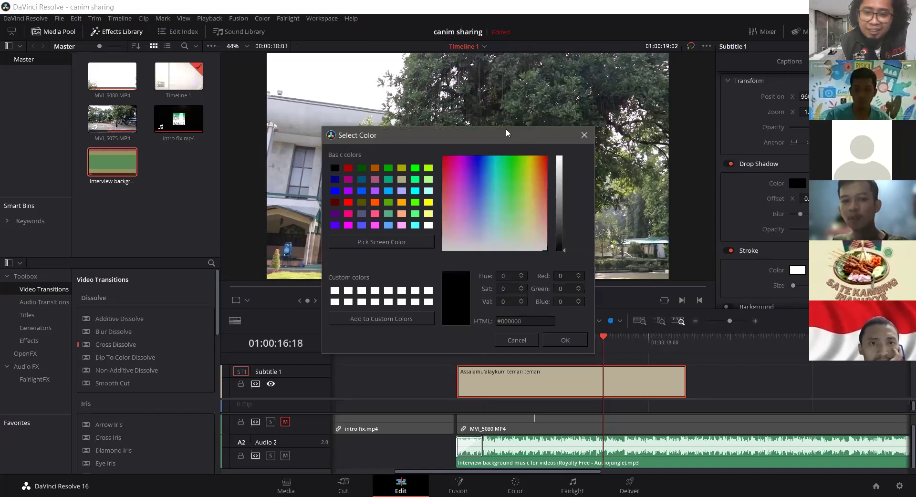
pyautogui.moveTo(507, 133); pyautogui.dragTo(268, 92)
pyautogui.click(149, 173)
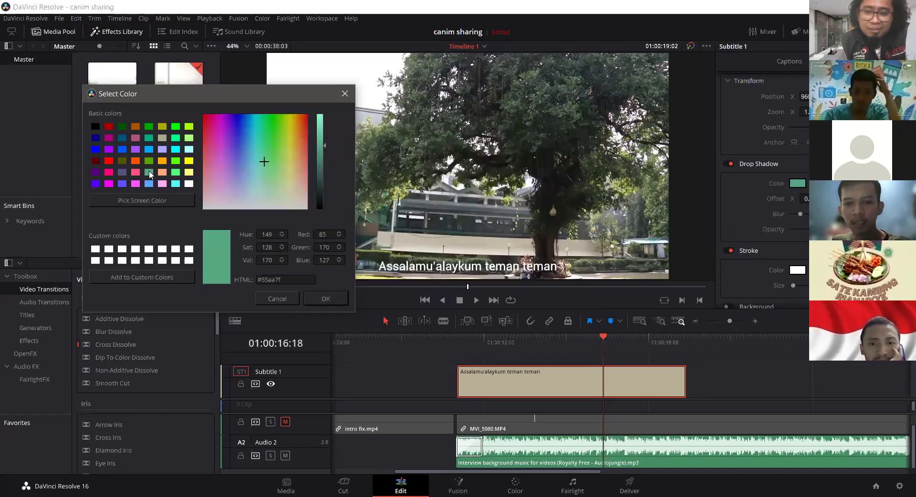
pyautogui.click(344, 94)
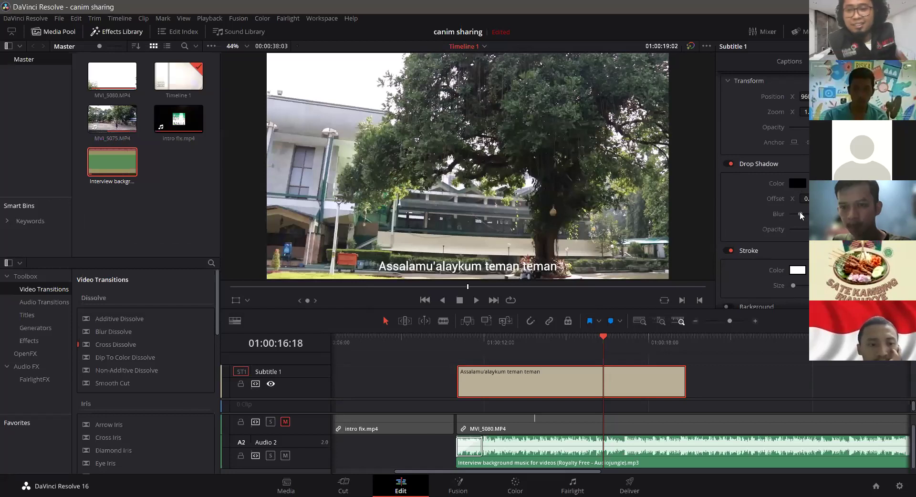
pyautogui.click(729, 163)
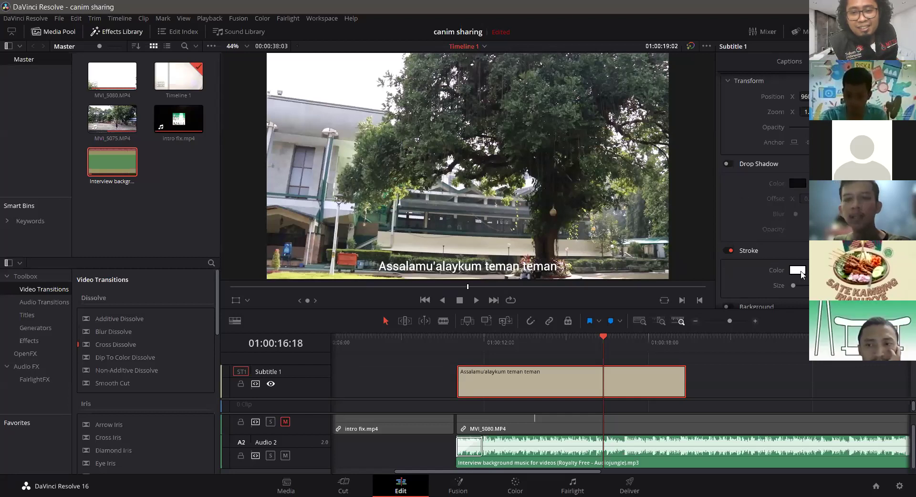
# - Set the subtitle's stroke colour to black (#000000)
pyautogui.click(798, 271)
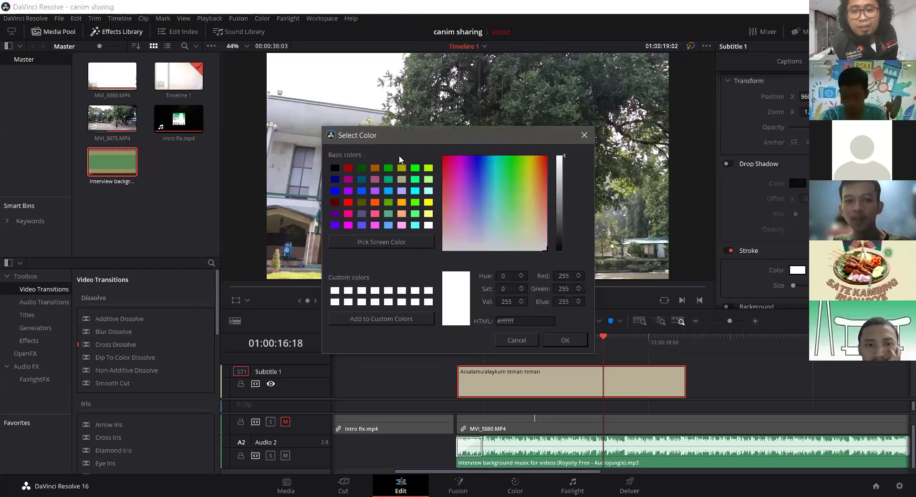
pyautogui.click(335, 168)
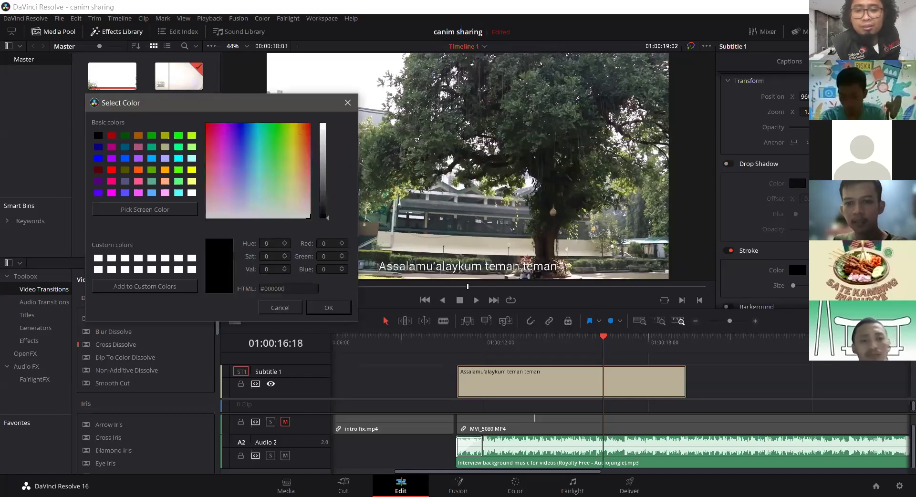
pyautogui.click(329, 307)
# - Enable the subtitle's background, keeping its black fill and outline colours and minimum outline width
pyautogui.scroll(-3, 774, 252)
pyautogui.scroll(-1, 731, 173)
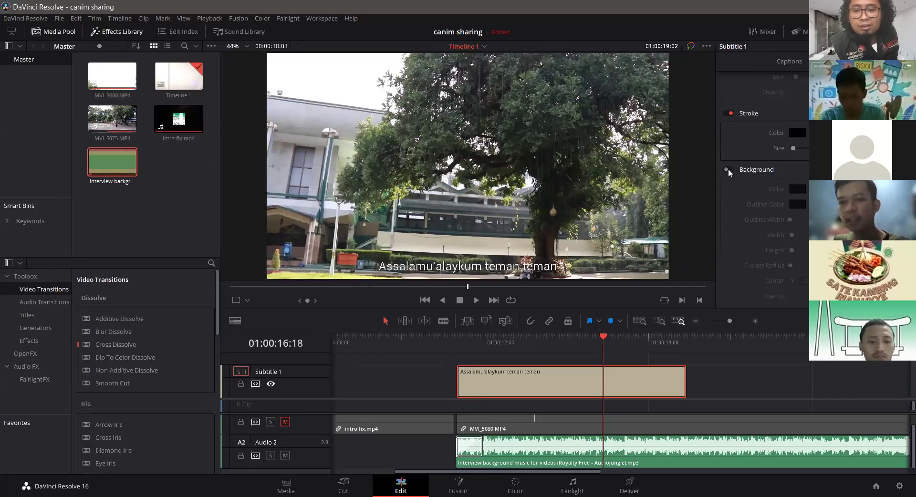
pyautogui.click(727, 170)
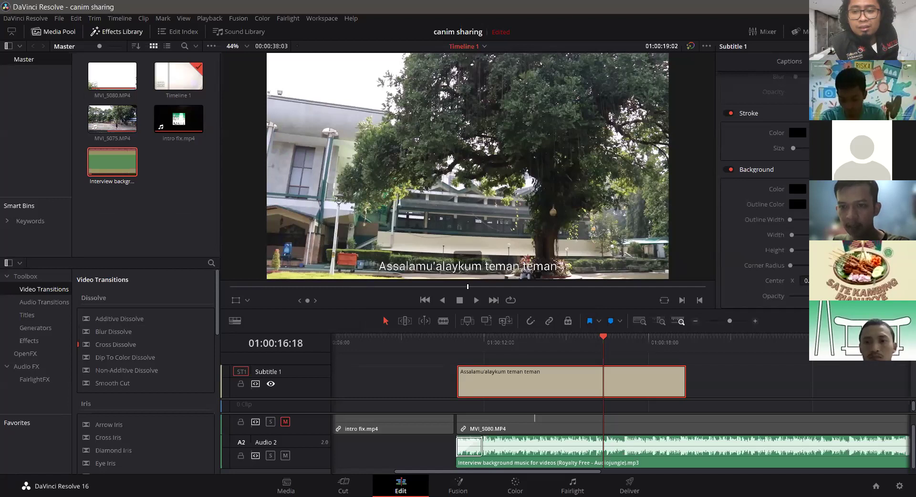
pyautogui.click(797, 189)
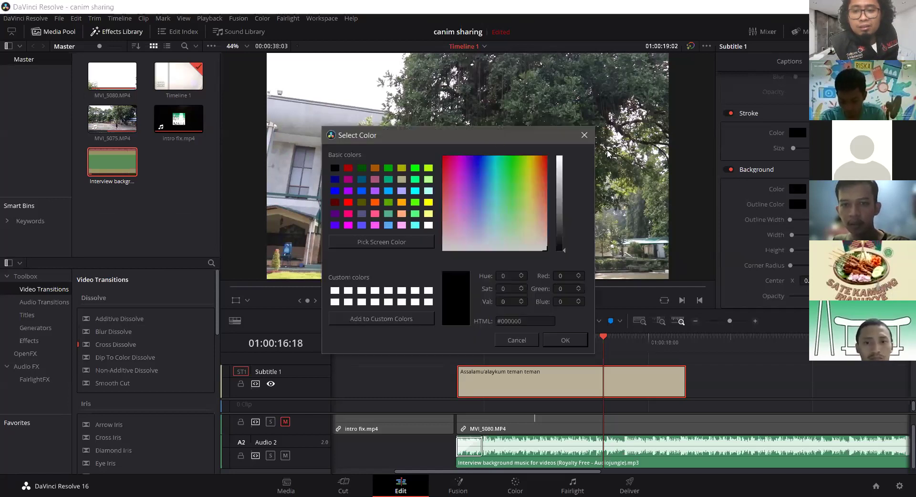
pyautogui.click(584, 135)
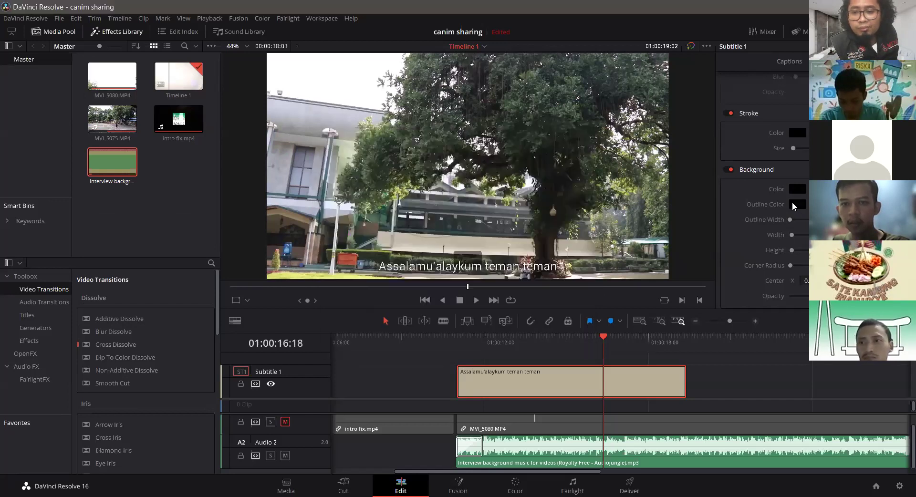
pyautogui.click(798, 204)
pyautogui.click(585, 136)
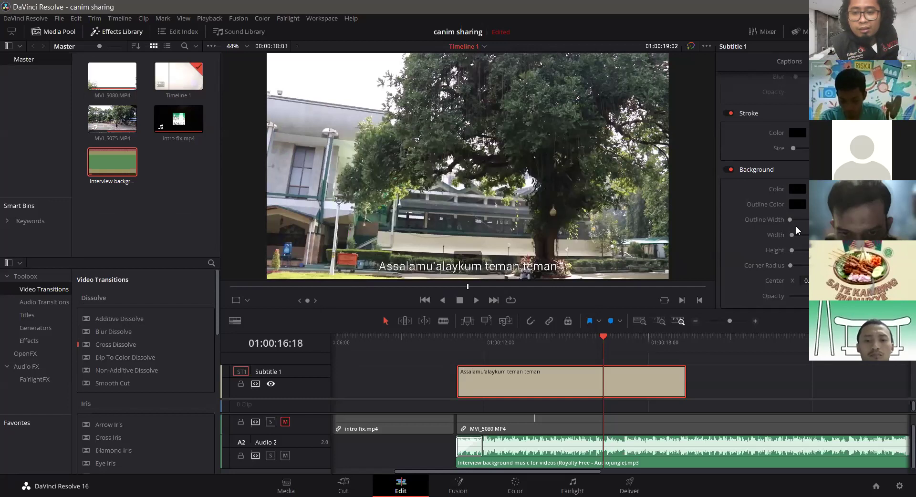
pyautogui.moveTo(801, 221)
pyautogui.mouseDown()
pyautogui.moveTo(835, 220)
pyautogui.moveTo(791, 221)
pyautogui.mouseUp()
# - Turn off the subtitle's stroke and increase the corner radius of its background to round the box
pyautogui.click(729, 114)
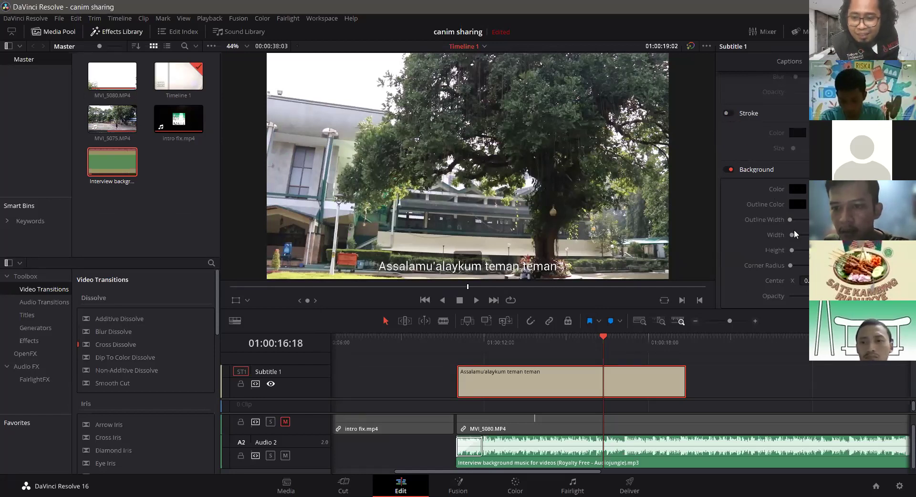
pyautogui.moveTo(790, 267); pyautogui.dragTo(840, 267)
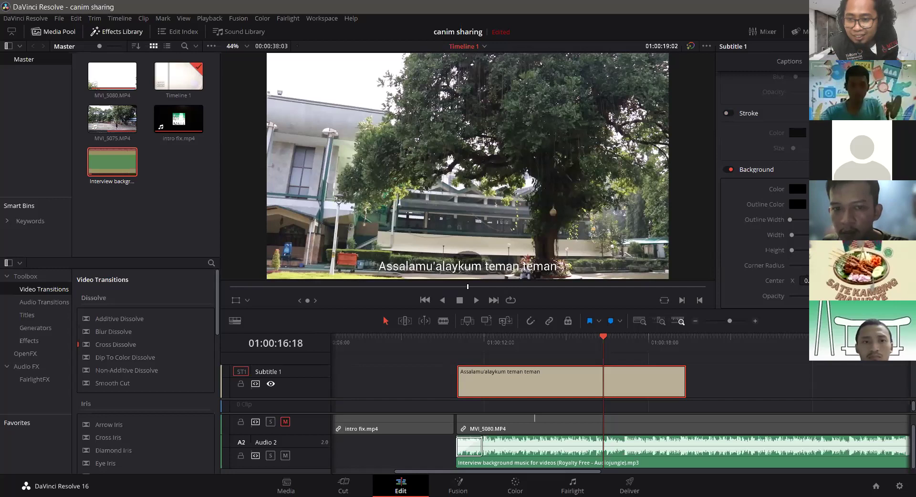
pyautogui.moveTo(792, 250)
pyautogui.mouseDown()
pyautogui.moveTo(840, 251)
pyautogui.moveTo(792, 251)
pyautogui.mouseUp()
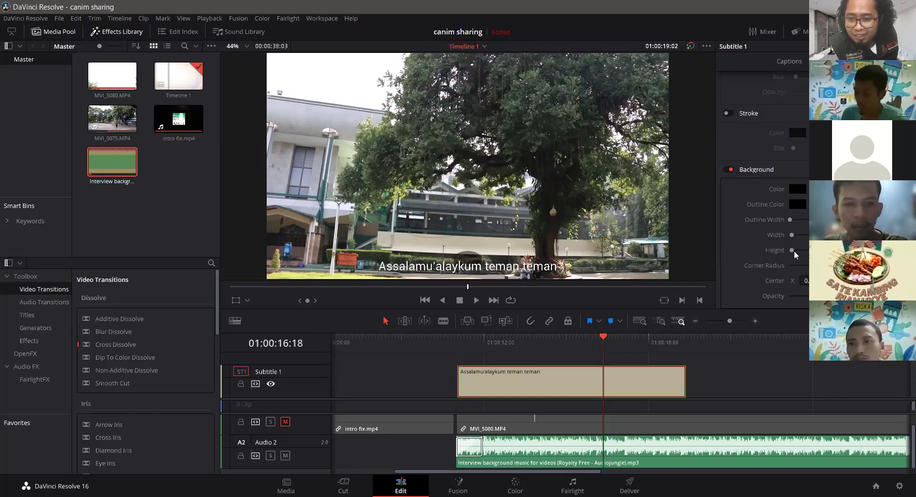
pyautogui.scroll(8, 787, 222)
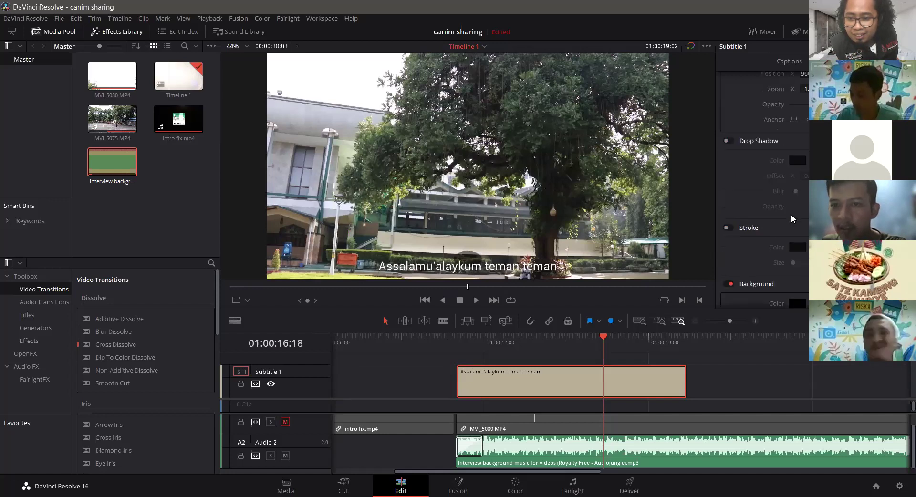
pyautogui.scroll(-5, 792, 221)
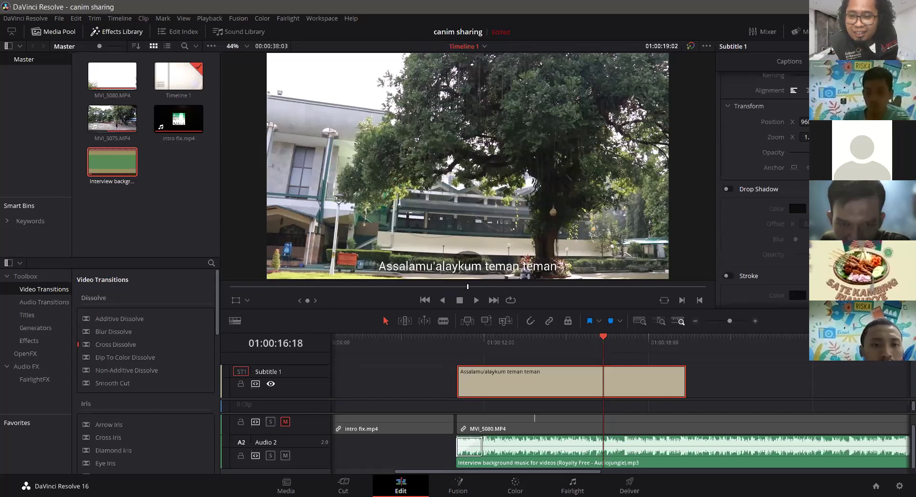
pyautogui.scroll(-5, 794, 253)
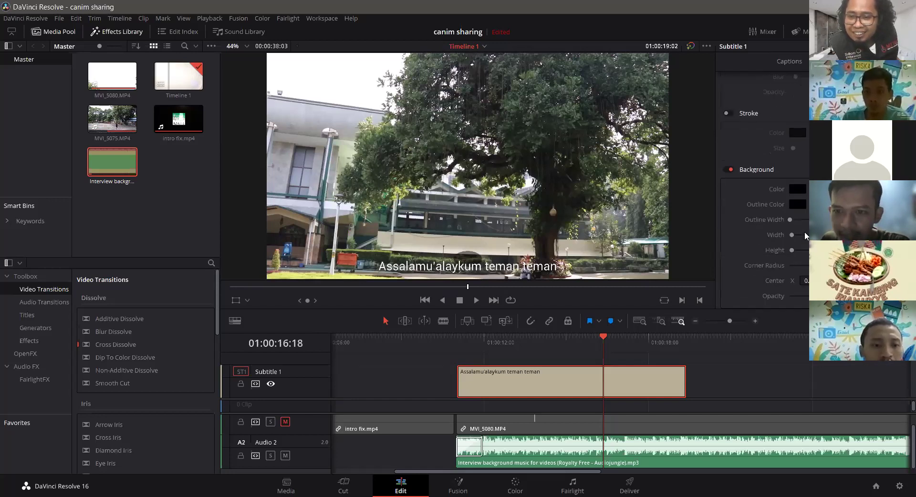
# - Try different height and opacity settings for the subtitle's background box, and toggle the background off and on again
pyautogui.moveTo(792, 250)
pyautogui.mouseDown()
pyautogui.moveTo(808, 235)
pyautogui.moveTo(794, 236)
pyautogui.mouseUp()
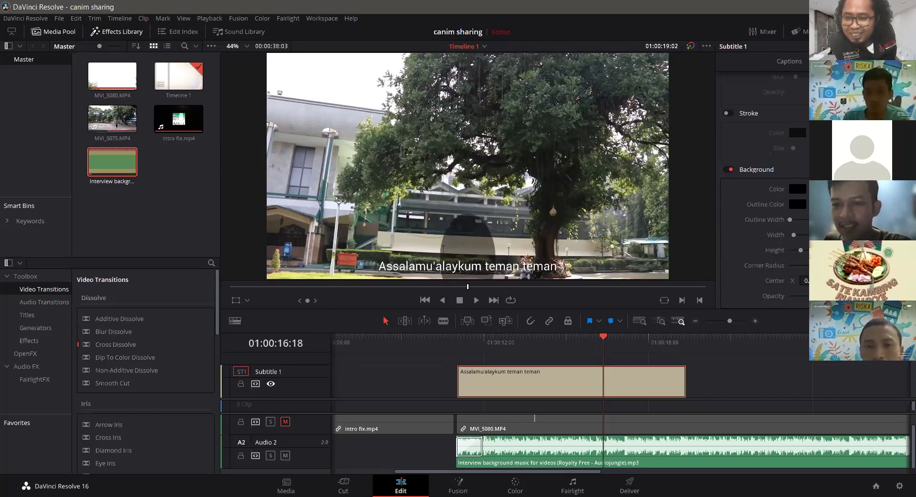
pyautogui.moveTo(828, 296); pyautogui.dragTo(768, 304)
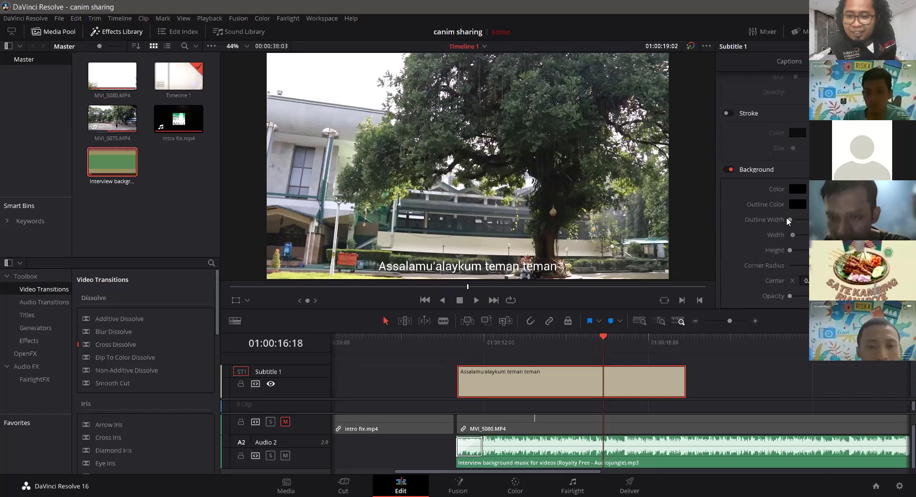
pyautogui.click(727, 169)
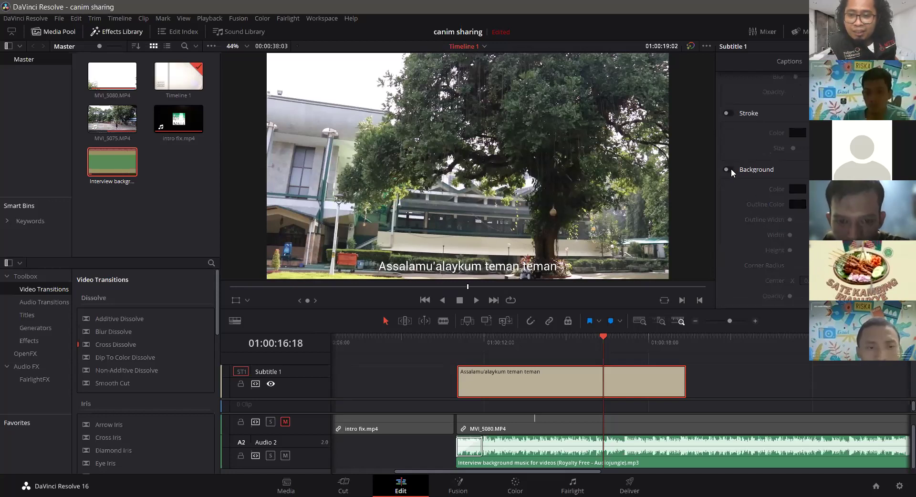
pyautogui.click(728, 170)
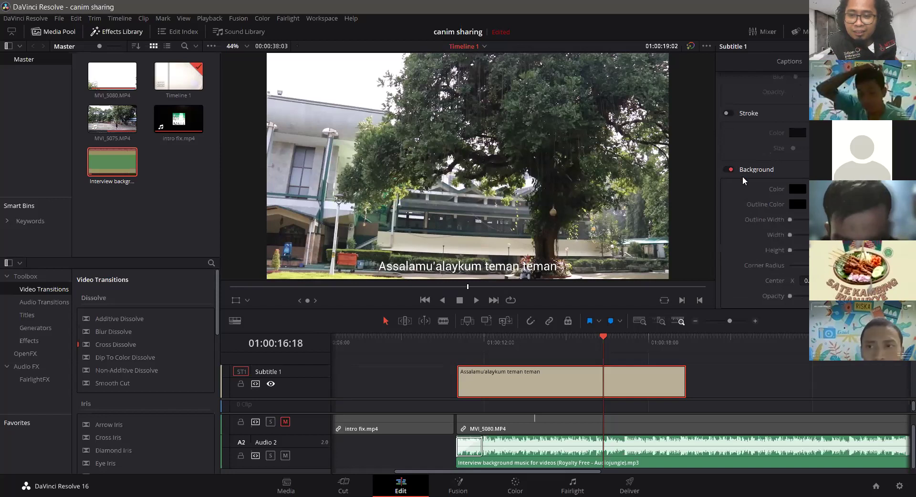
# - Set the subtitle's background colour to black (#000000)
pyautogui.click(798, 190)
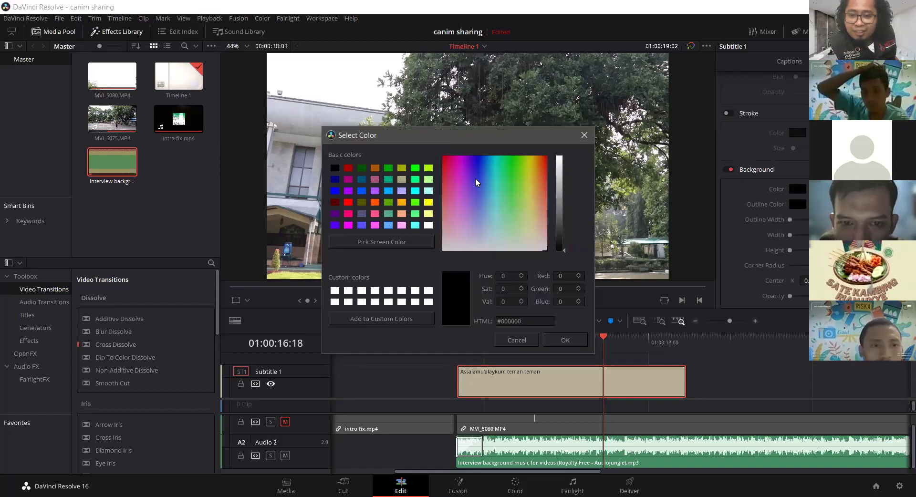
pyautogui.moveTo(471, 138); pyautogui.dragTo(206, 130)
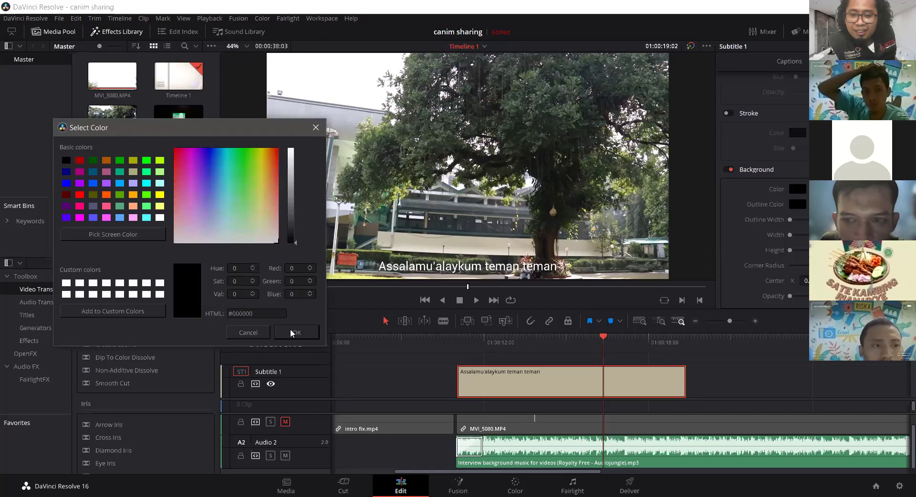
pyautogui.click(297, 333)
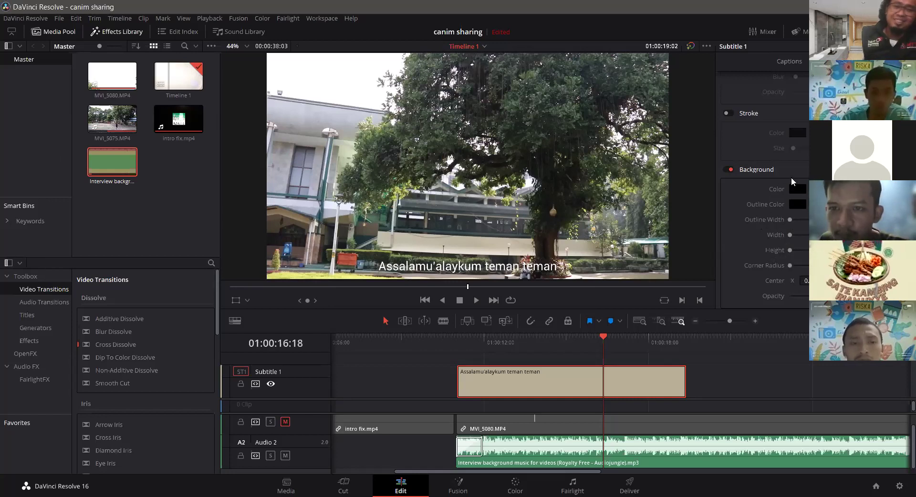
# - Turn off the subtitle's background and return to its caption settings
pyautogui.scroll(8, 790, 177)
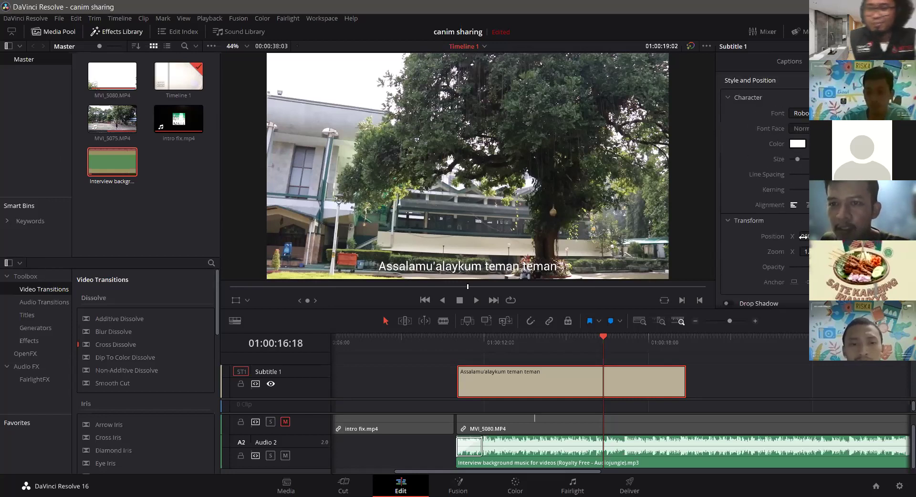
pyautogui.scroll(-8, 802, 237)
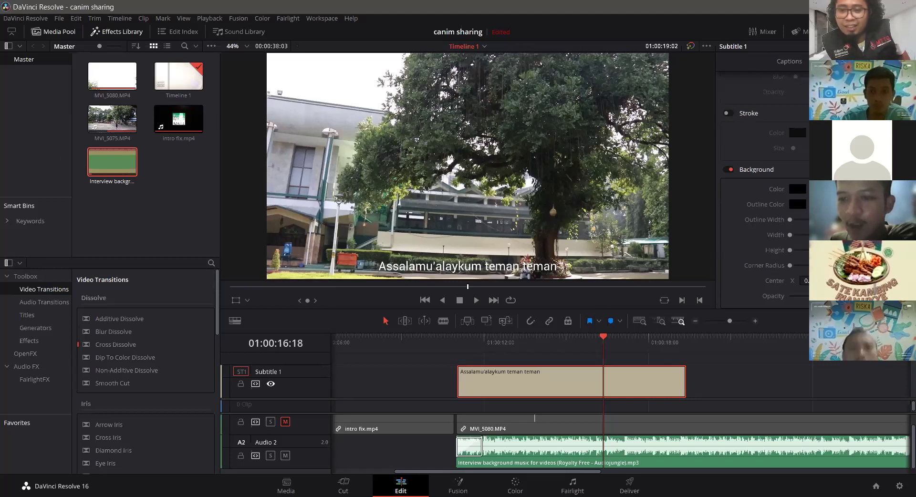
pyautogui.click(728, 169)
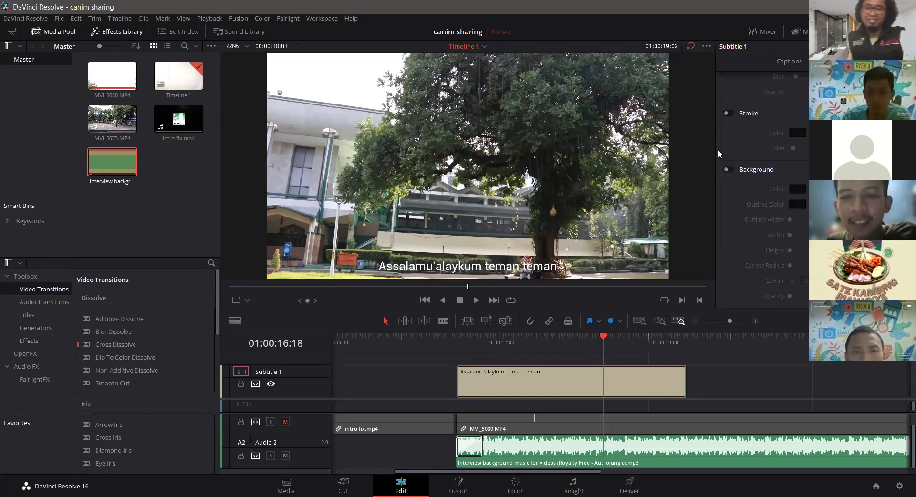
pyautogui.click(788, 61)
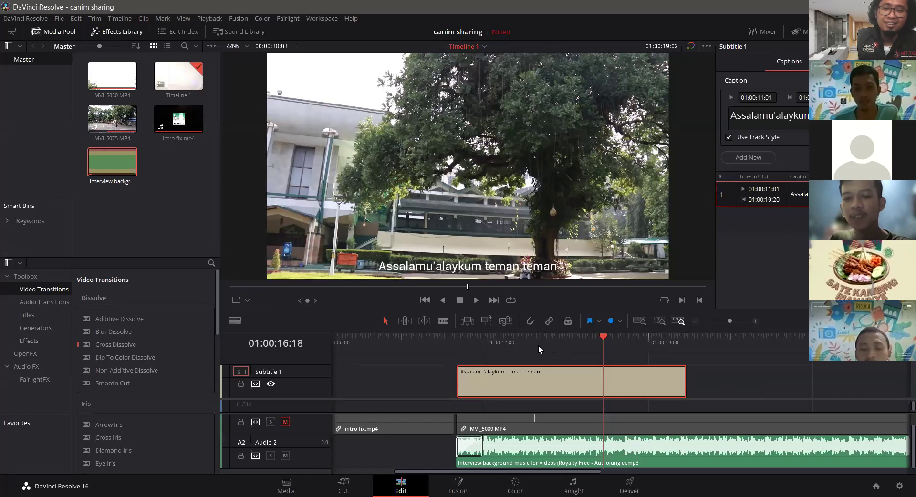
# - Delete the audio of intro fix.mp4 from the timeline, leaving a gap so the following clips keep their positions
pyautogui.click(418, 356)
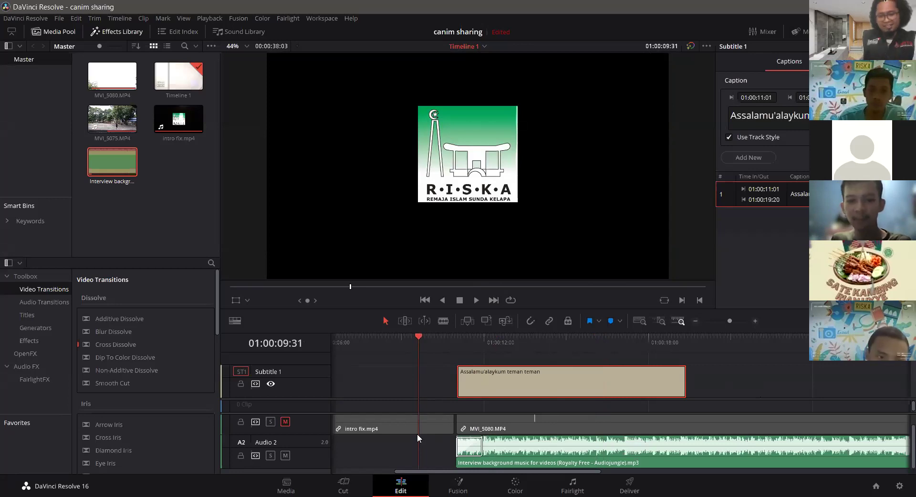
pyautogui.click(421, 417)
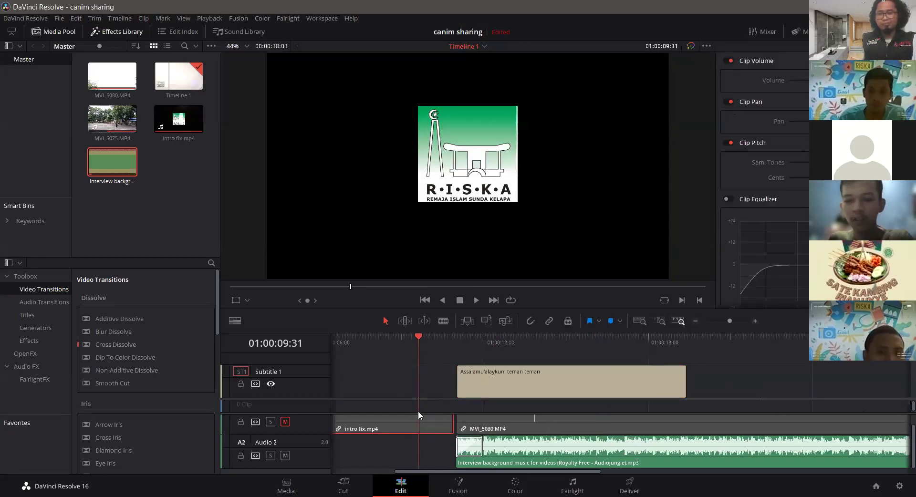
pyautogui.press('Delete')
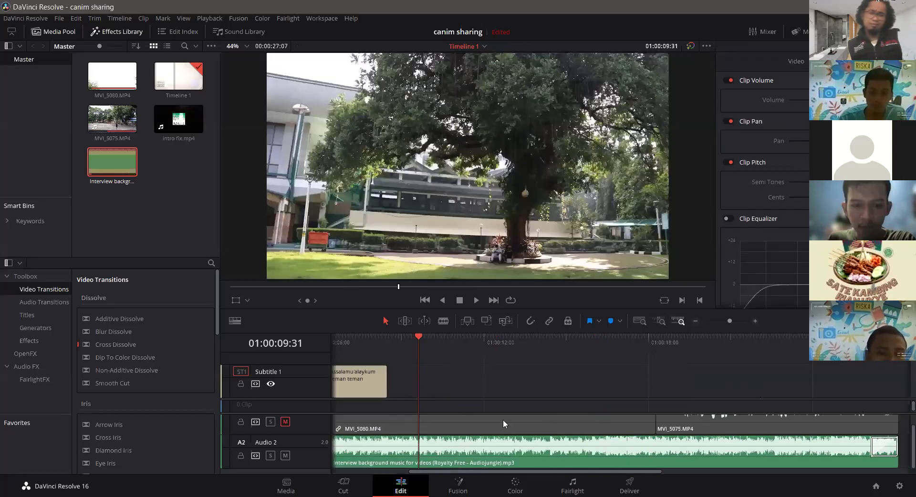
pyautogui.hotkey('ctrl', 'z')
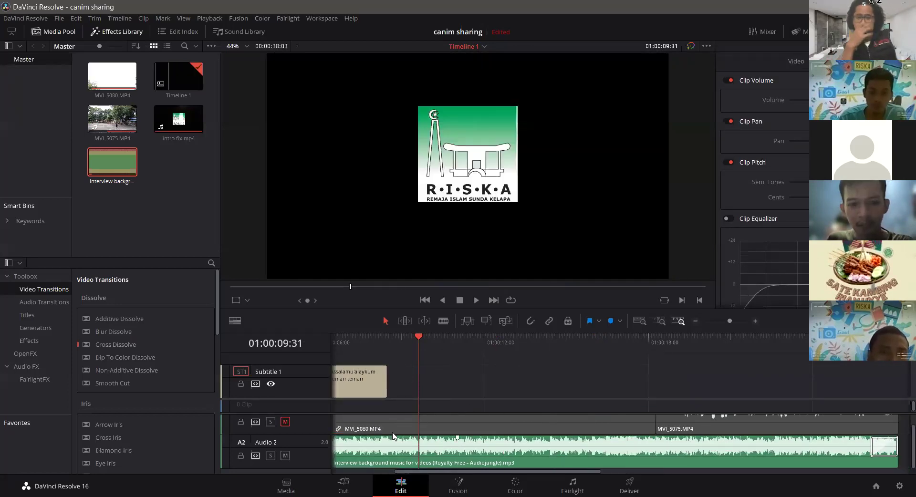
pyautogui.press('BackSpace')
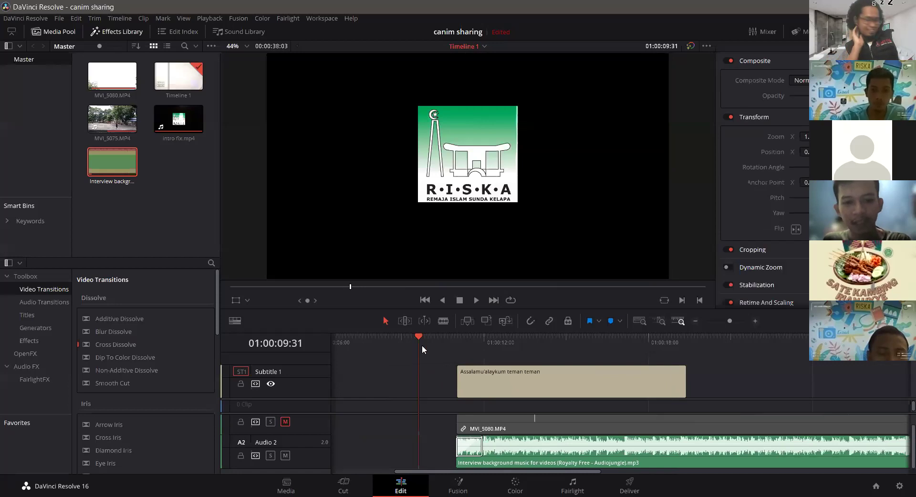
# - Scrub through the intro from the start of the timeline to review it without its audio
pyautogui.press('Home')
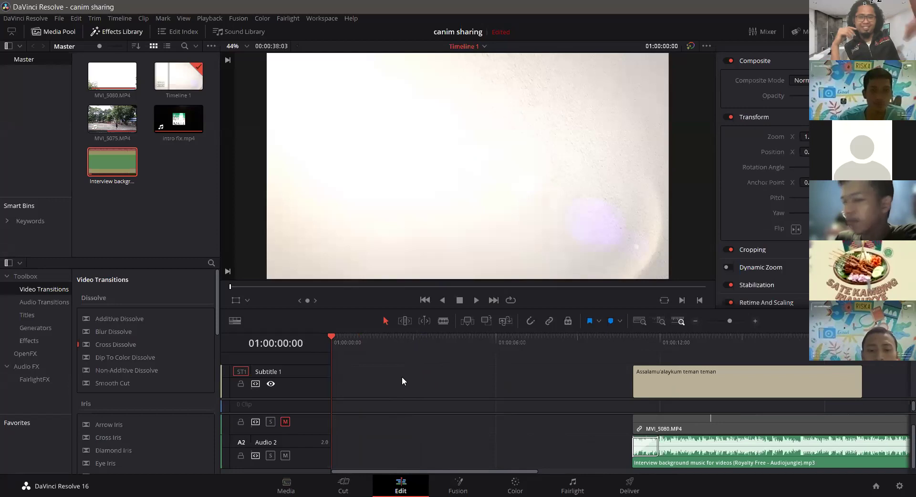
pyautogui.moveTo(332, 337); pyautogui.dragTo(421, 341)
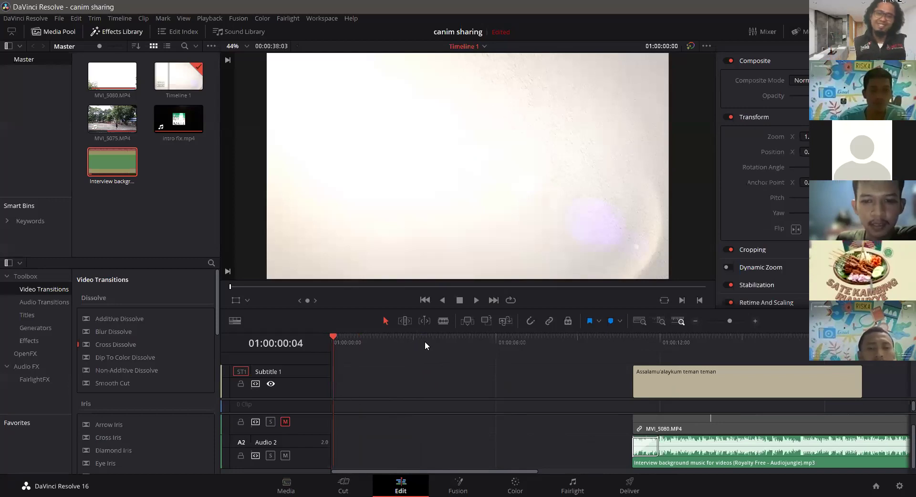
pyautogui.moveTo(475, 349); pyautogui.dragTo(420, 343)
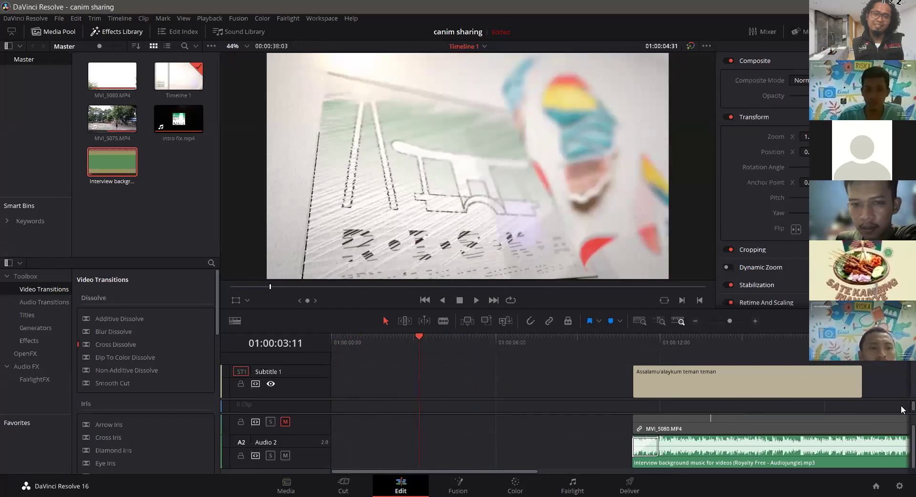
pyautogui.moveTo(415, 334); pyautogui.dragTo(452, 345)
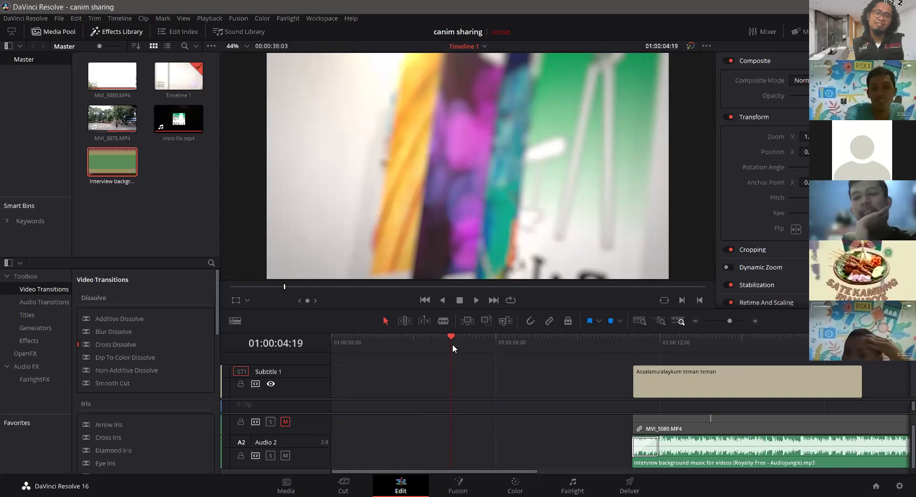
pyautogui.click(444, 336)
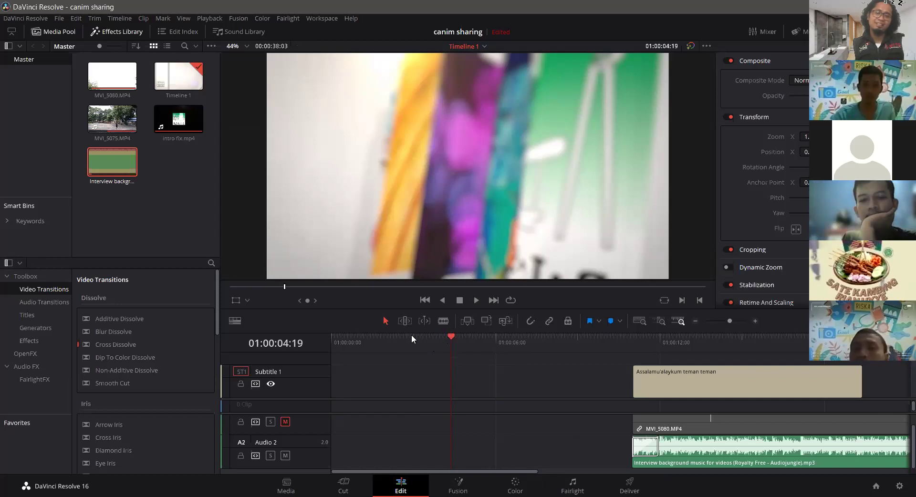
pyautogui.press('Home')
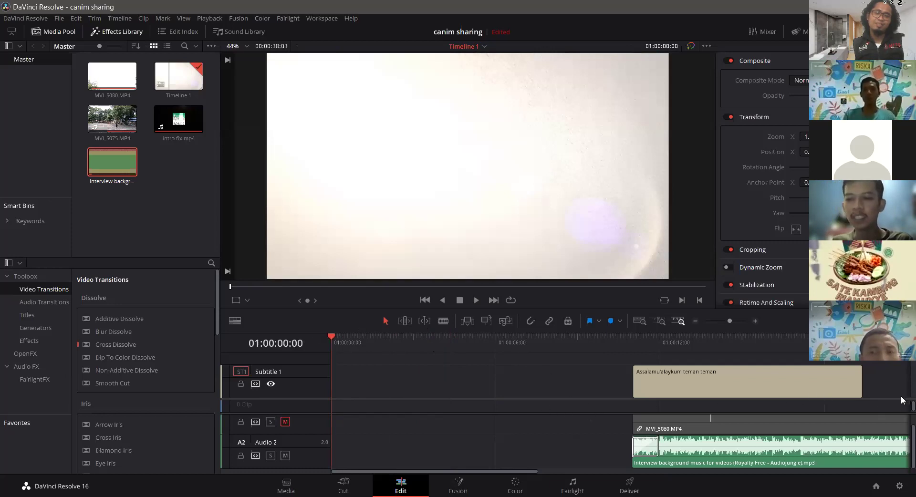
# - Select the subtitle and preview it over MVI_5080.MP4 at 01:00:16:44
pyautogui.click(740, 392)
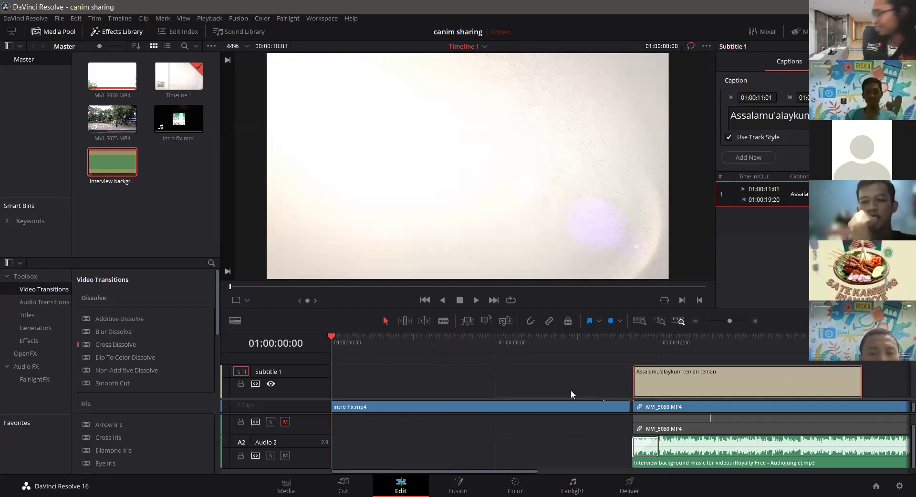
pyautogui.moveTo(349, 339); pyautogui.dragTo(794, 356)
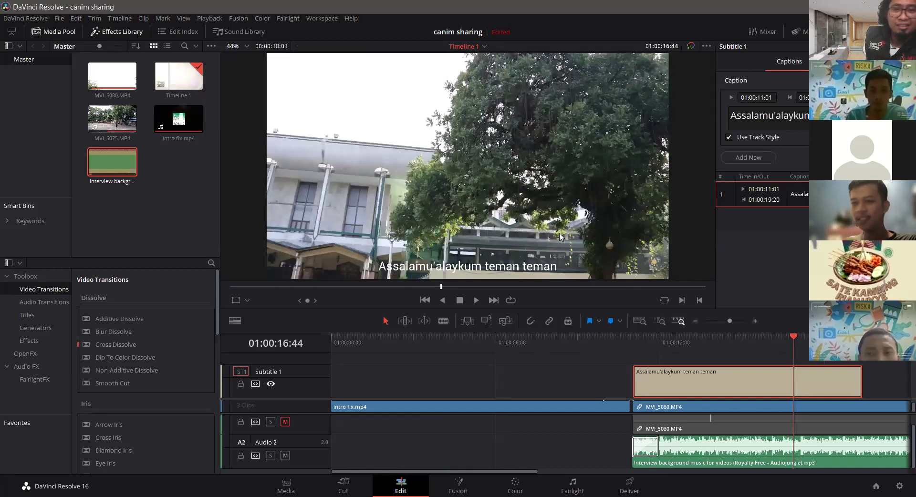
pyautogui.click(881, 377)
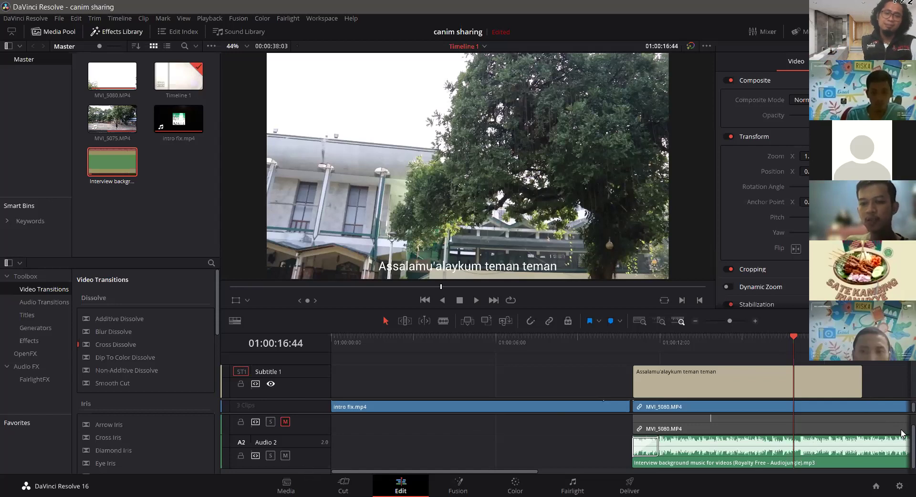
pyautogui.click(740, 379)
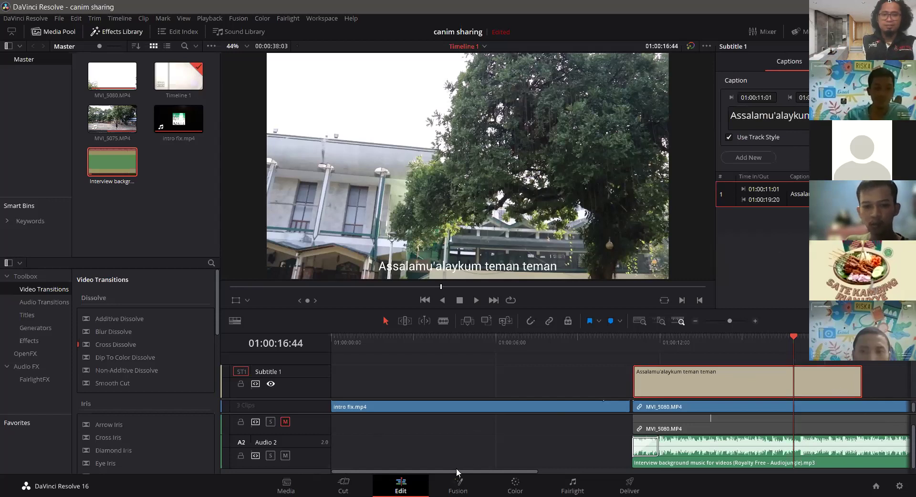
# - Import podcast3.png into the media pool and move the playhead to 01:00:21:45
pyautogui.moveTo(535, 471); pyautogui.dragTo(673, 472)
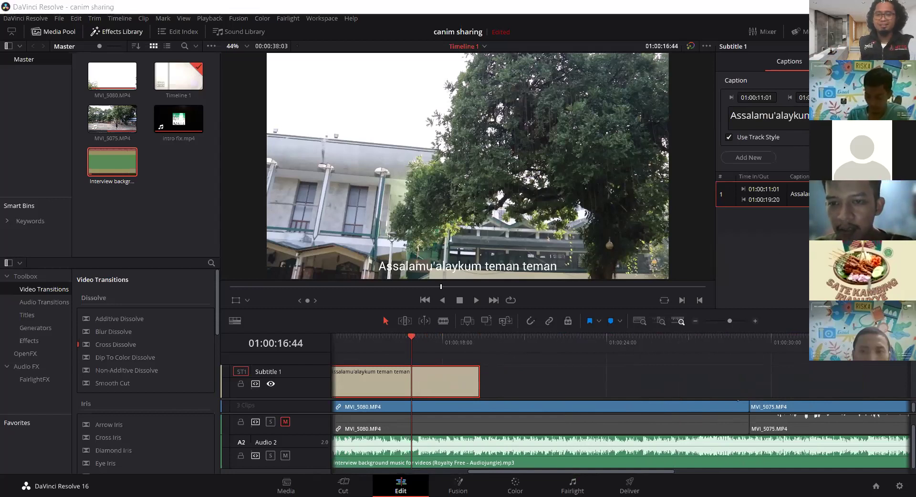
pyautogui.moveTo(90, 188); pyautogui.dragTo(178, 233)
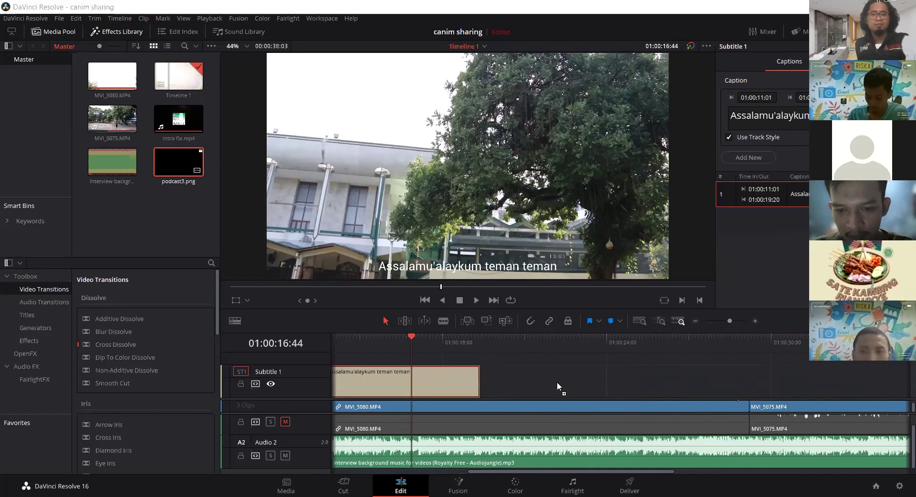
pyautogui.moveTo(526, 384); pyautogui.dragTo(520, 383)
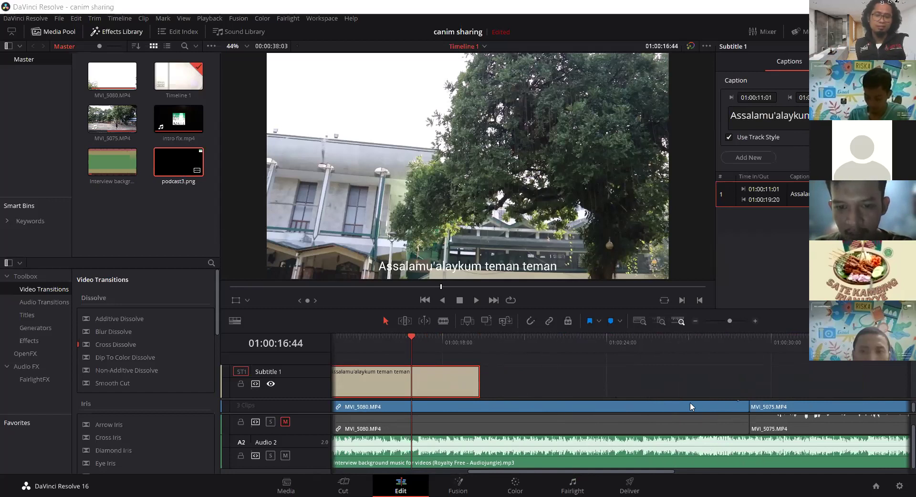
pyautogui.click(549, 339)
pyautogui.hotkey('ctrl', 'z')
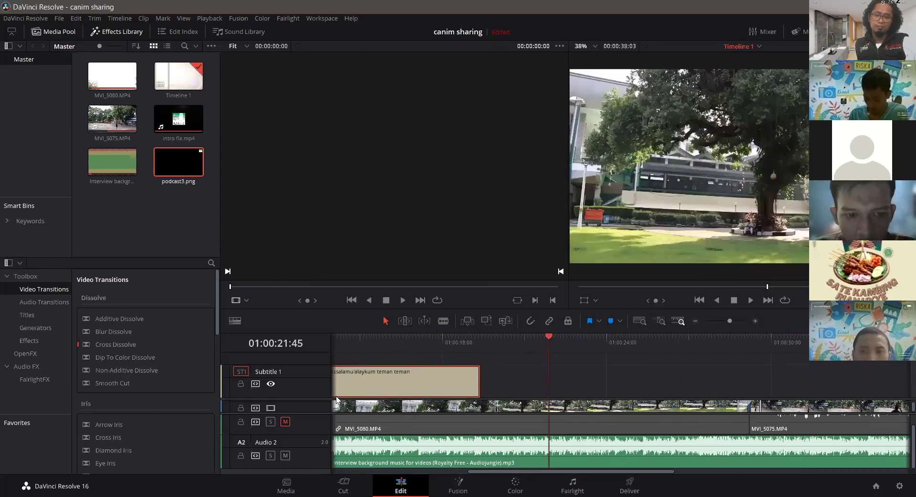
# - Add one video track above Video 1 and one stereo audio track below Audio 1, and place podcast3.png on Video 2 just after the playhead
pyautogui.moveTo(301, 414); pyautogui.dragTo(293, 465)
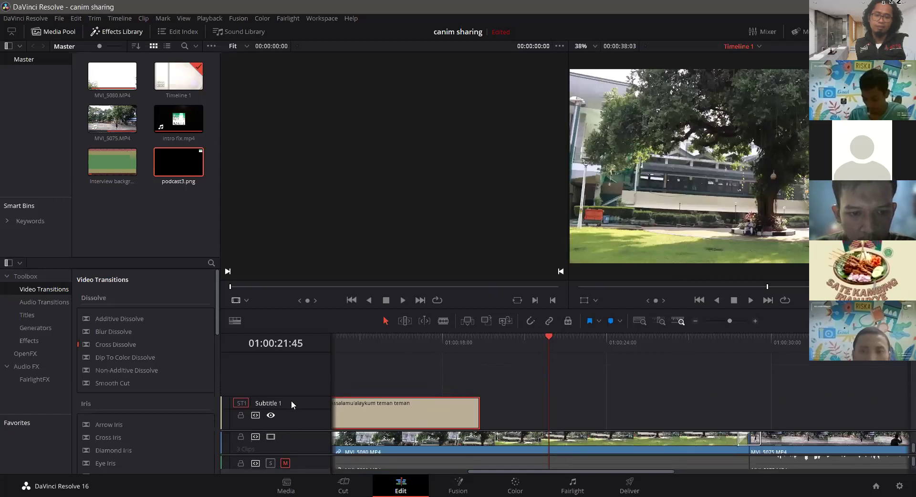
pyautogui.rightClick(326, 397)
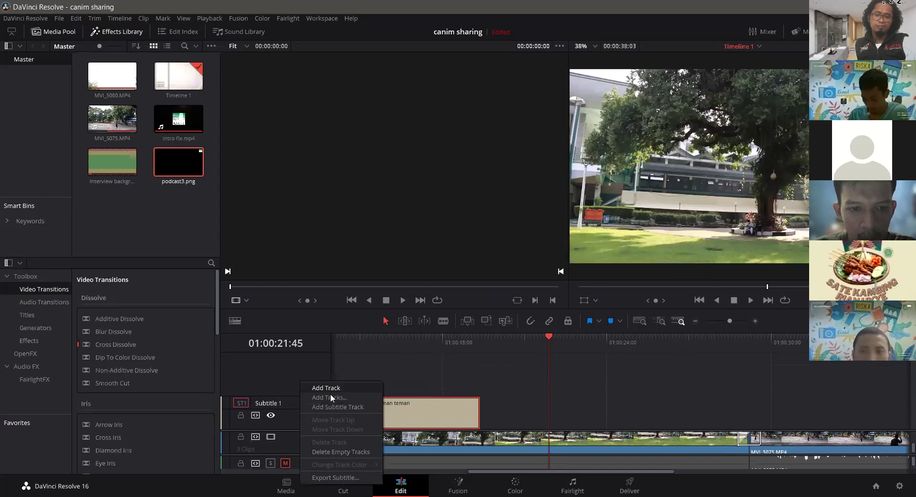
pyautogui.click(328, 397)
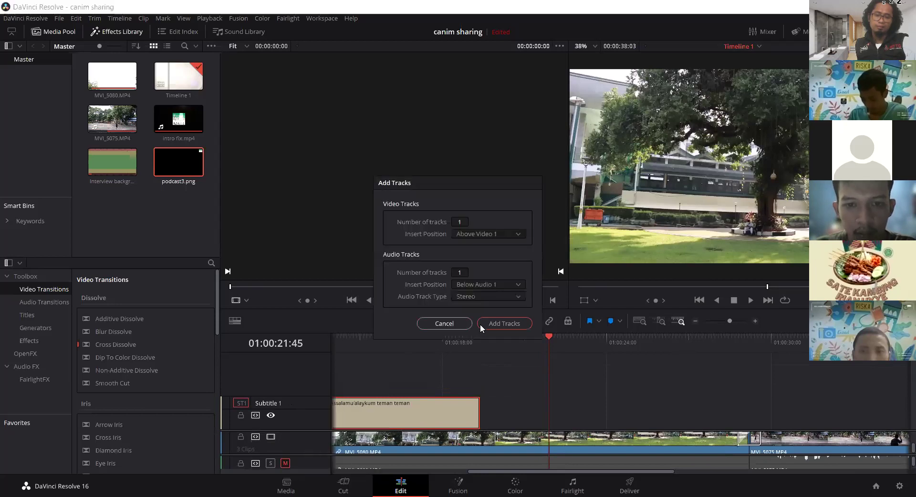
pyautogui.click(515, 323)
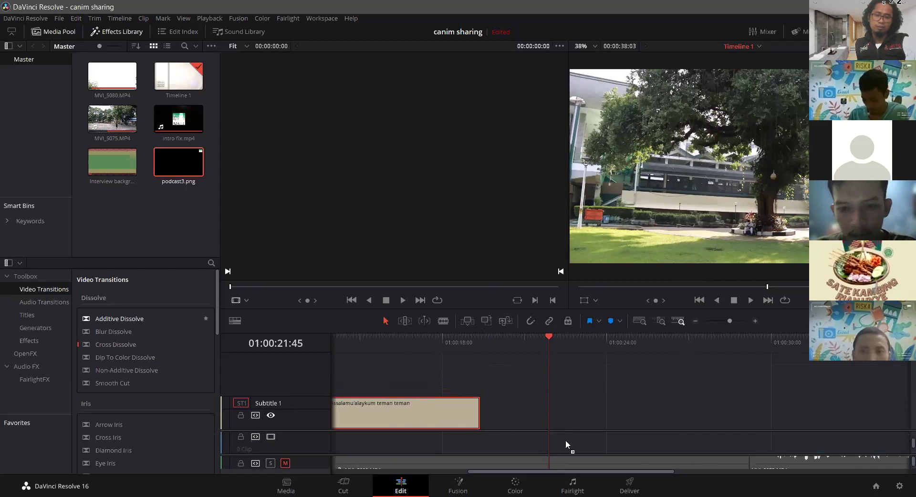
pyautogui.moveTo(566, 441); pyautogui.dragTo(554, 440)
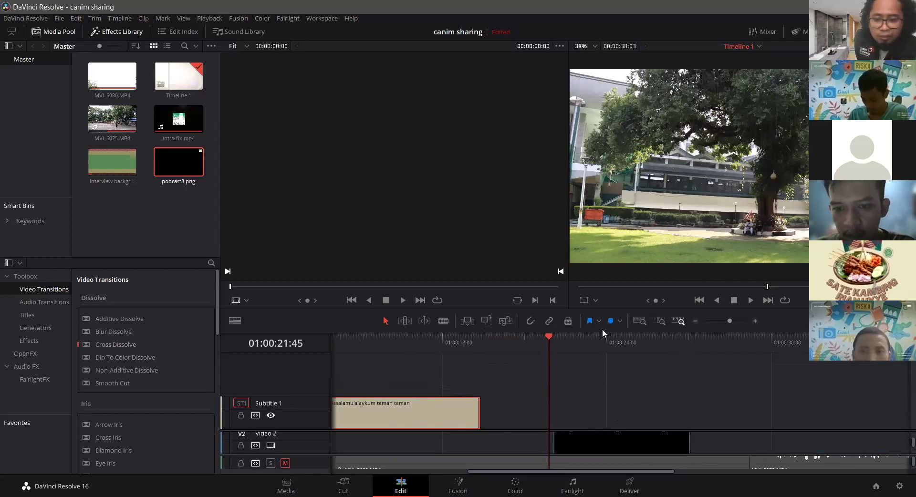
# - Move the playhead to 01:00:23:11 and import the green name-banner PNG into the media pool
pyautogui.moveTo(548, 332); pyautogui.dragTo(584, 353)
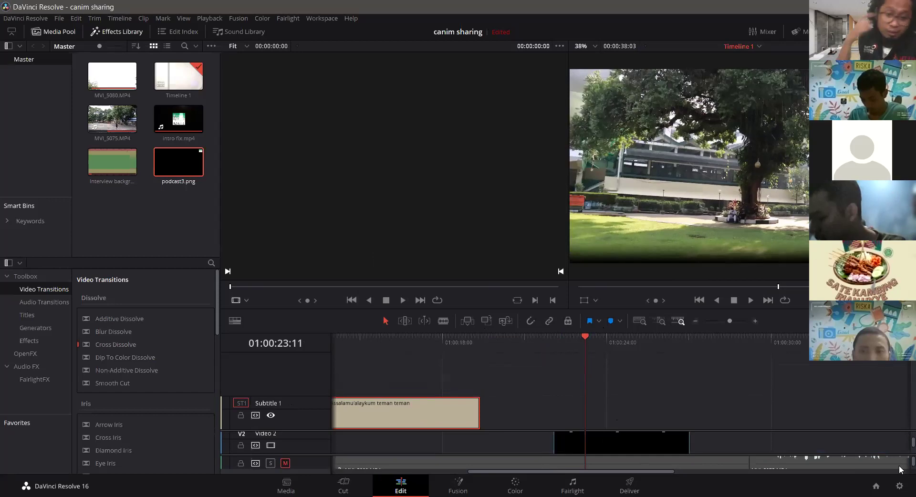
pyautogui.scroll(2, 902, 451)
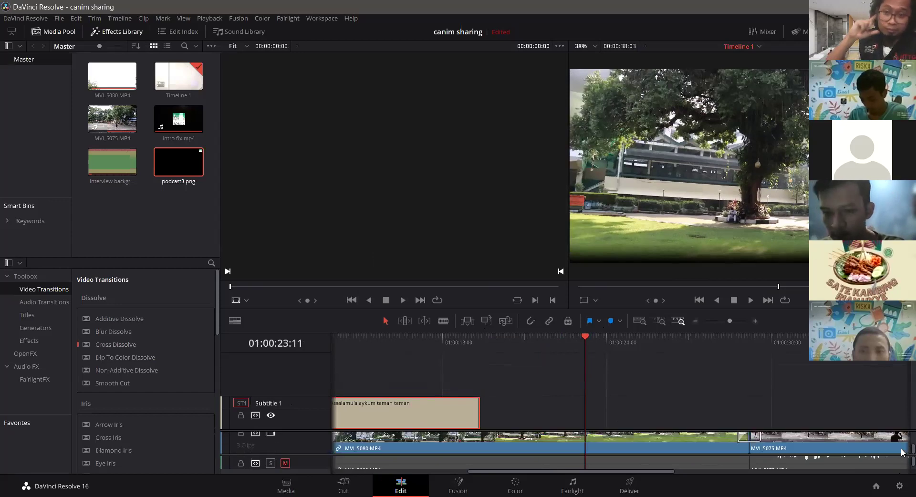
pyautogui.scroll(-3, 902, 446)
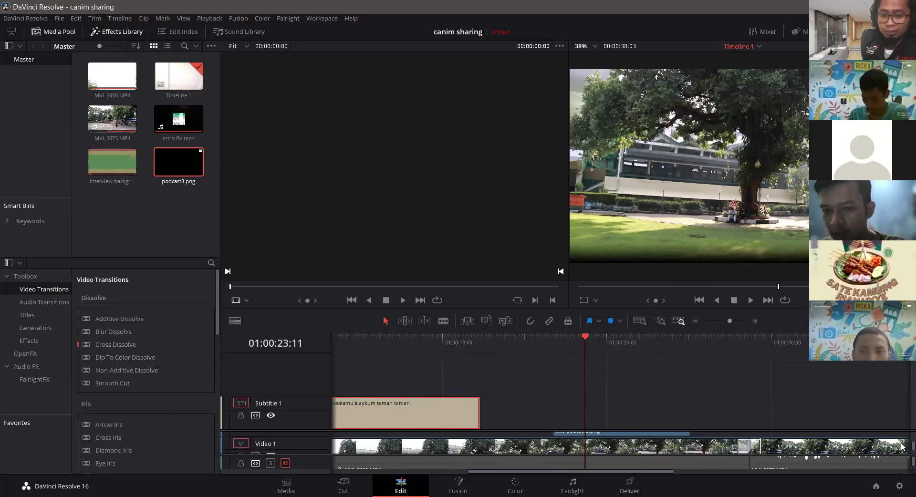
pyautogui.scroll(2, 902, 434)
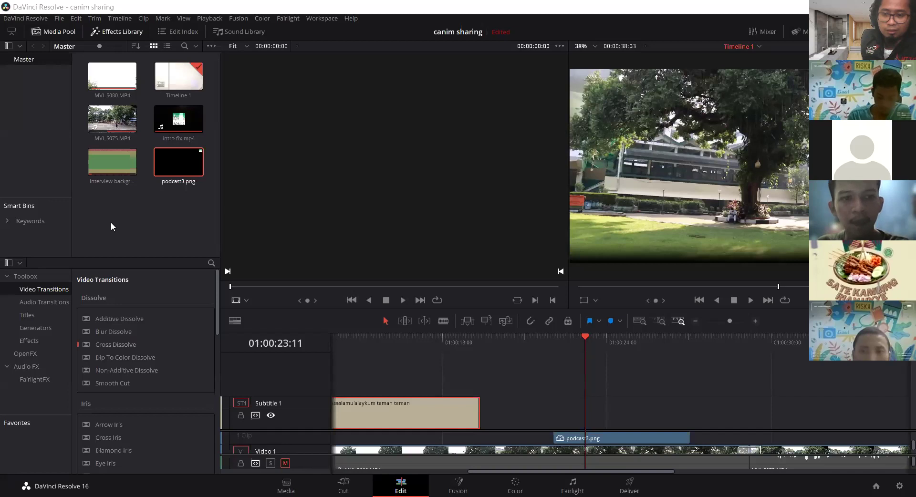
pyautogui.moveTo(110, 222); pyautogui.dragTo(110, 222)
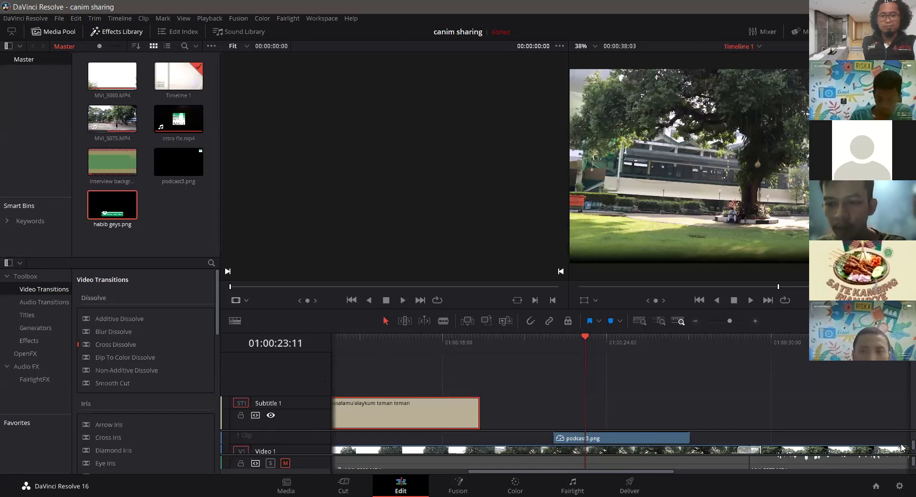
# - Enlarge the timeline area and place the green name-banner image on a new Video 4 track, starting just before the playhead
pyautogui.scroll(2, 902, 447)
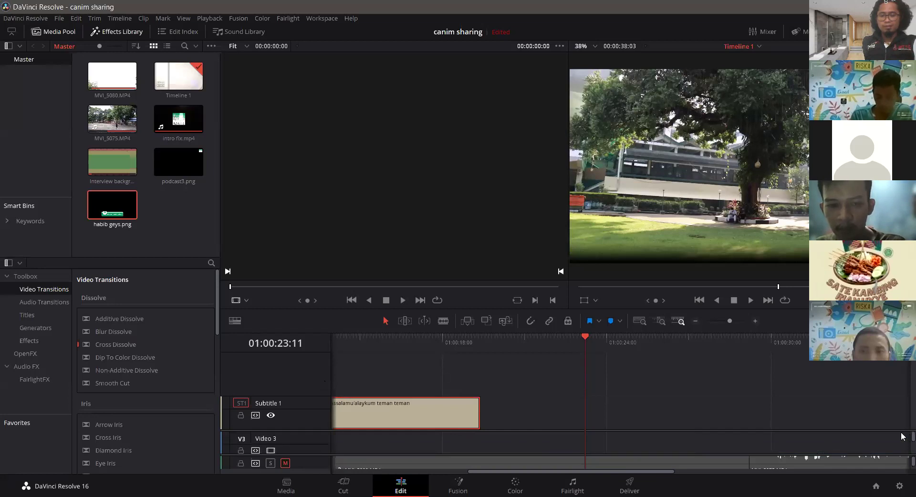
pyautogui.scroll(-2, 902, 436)
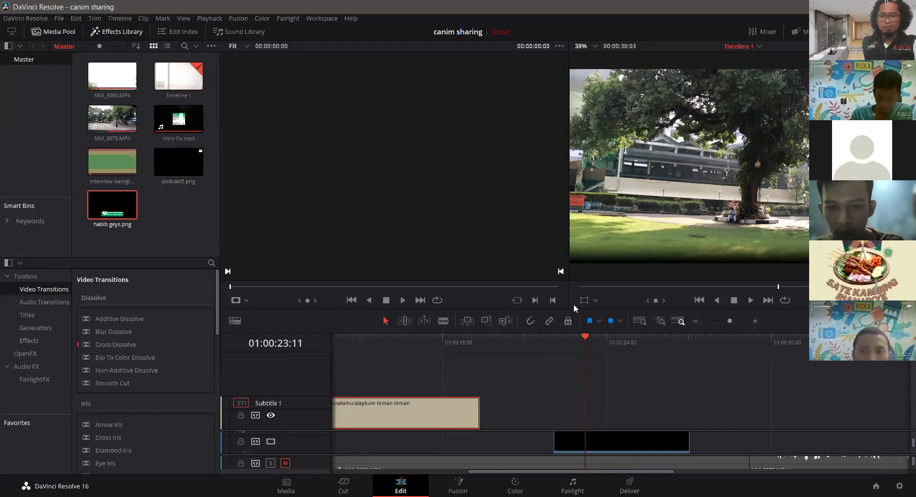
pyautogui.moveTo(554, 333); pyautogui.dragTo(552, 353)
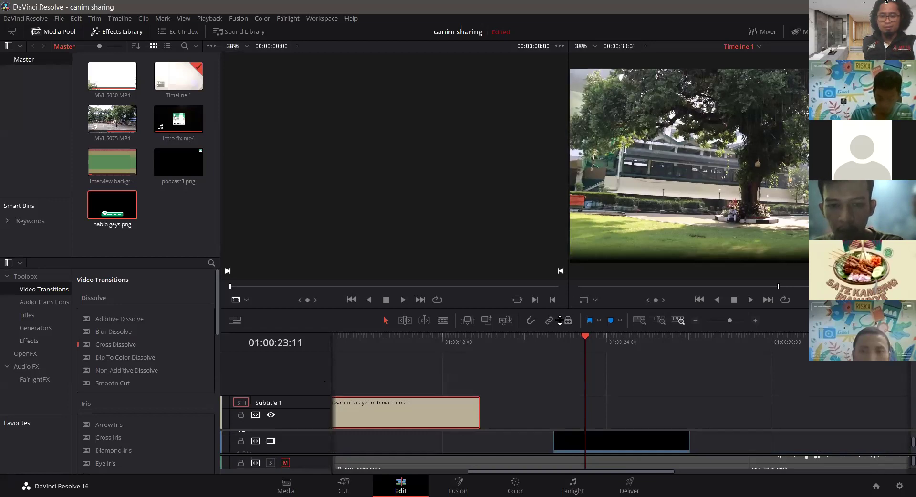
pyautogui.moveTo(569, 255); pyautogui.dragTo(581, 219)
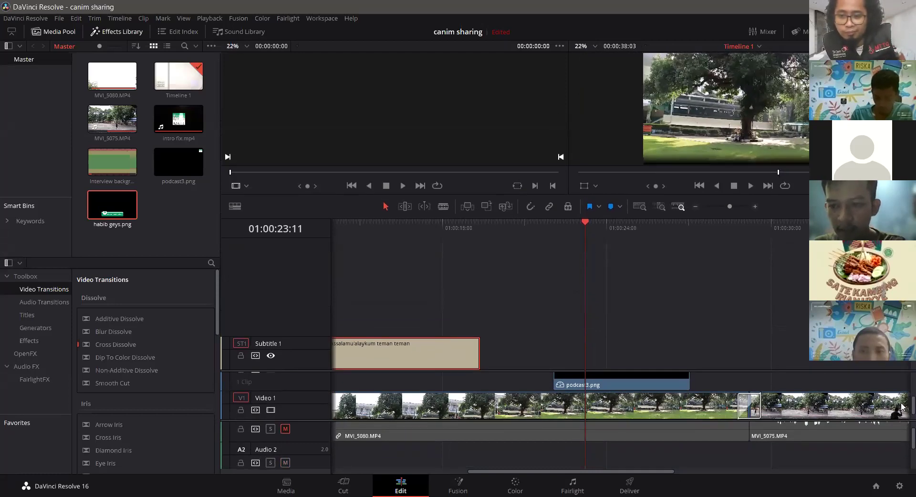
pyautogui.scroll(3, 902, 403)
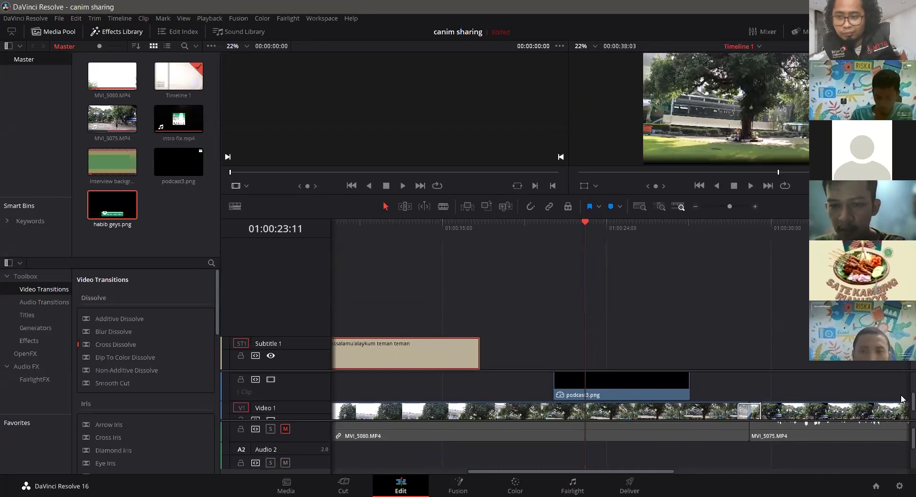
pyautogui.scroll(1, 902, 392)
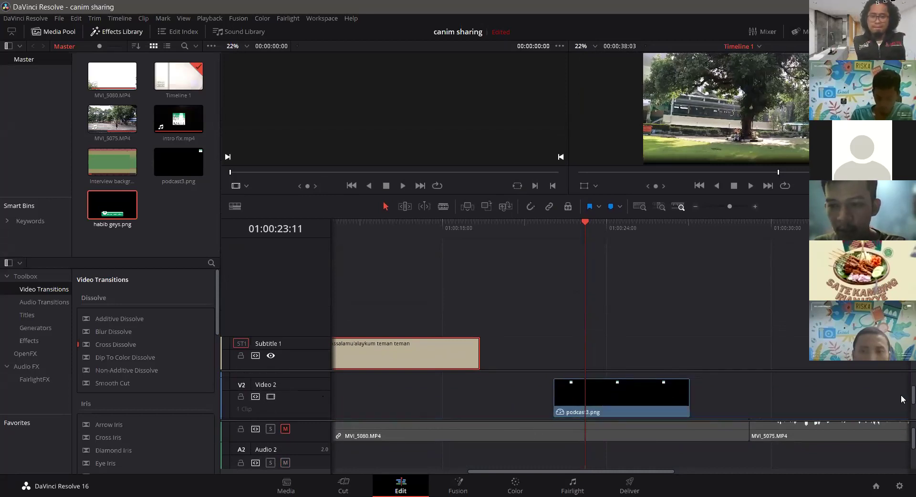
pyautogui.scroll(4, 904, 384)
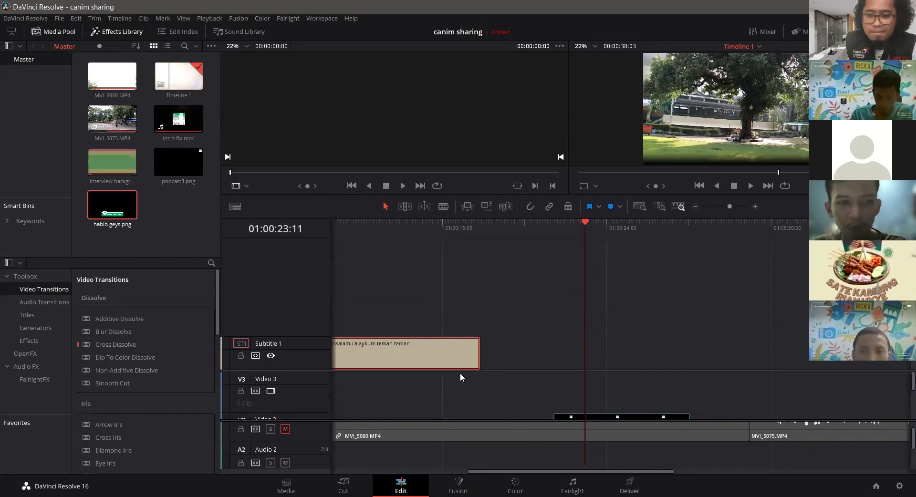
pyautogui.moveTo(119, 209); pyautogui.dragTo(567, 391)
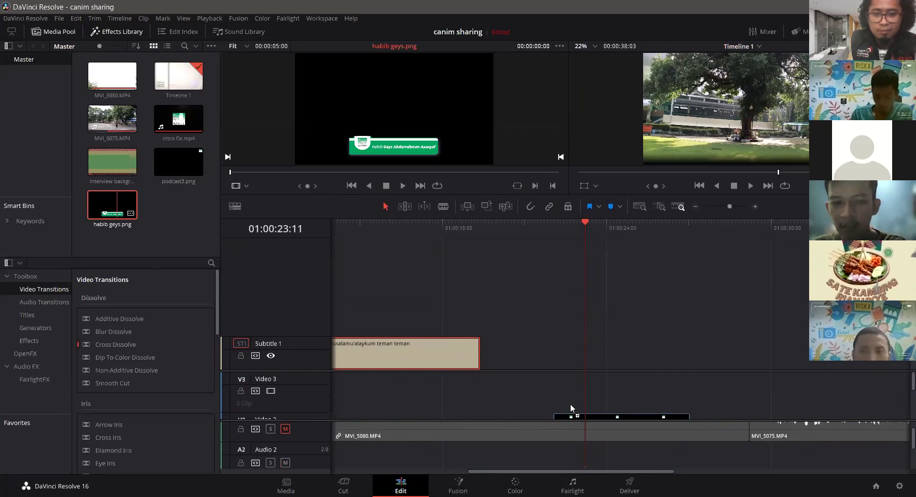
pyautogui.moveTo(579, 378); pyautogui.dragTo(580, 377)
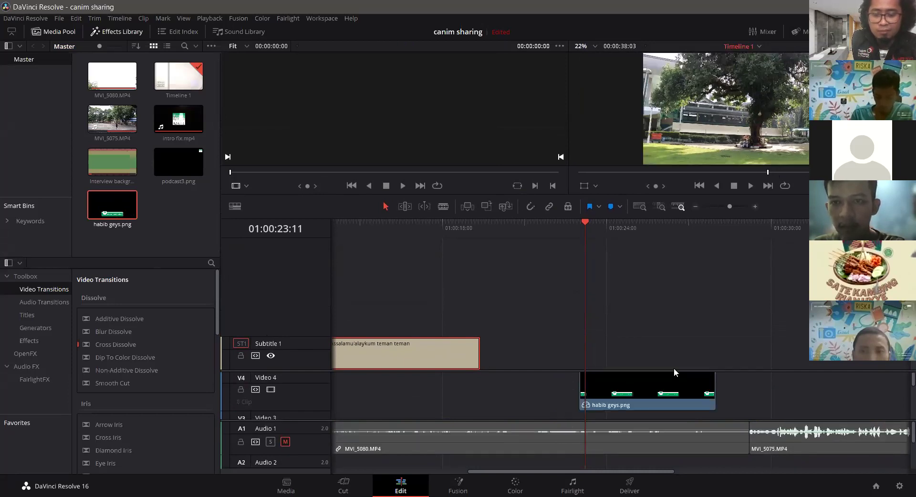
# - Preview the name banner over the footage at 01:00:23:36, return the playhead to 01:00:22:49 and select the banner clip
pyautogui.moveTo(585, 219); pyautogui.dragTo(599, 223)
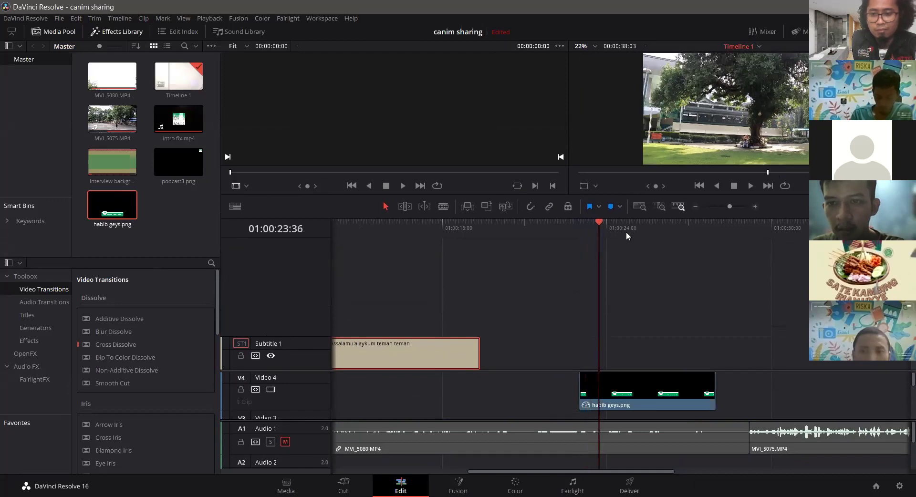
pyautogui.click(676, 313)
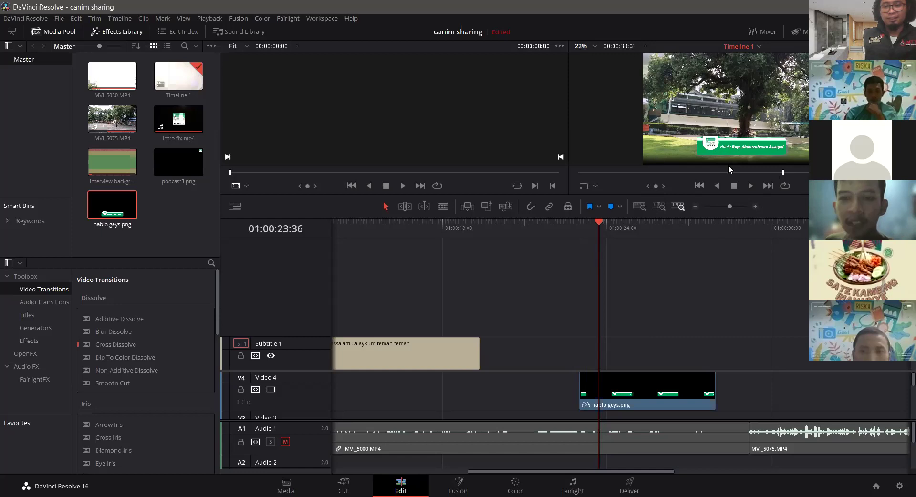
pyautogui.moveTo(600, 223); pyautogui.dragTo(580, 224)
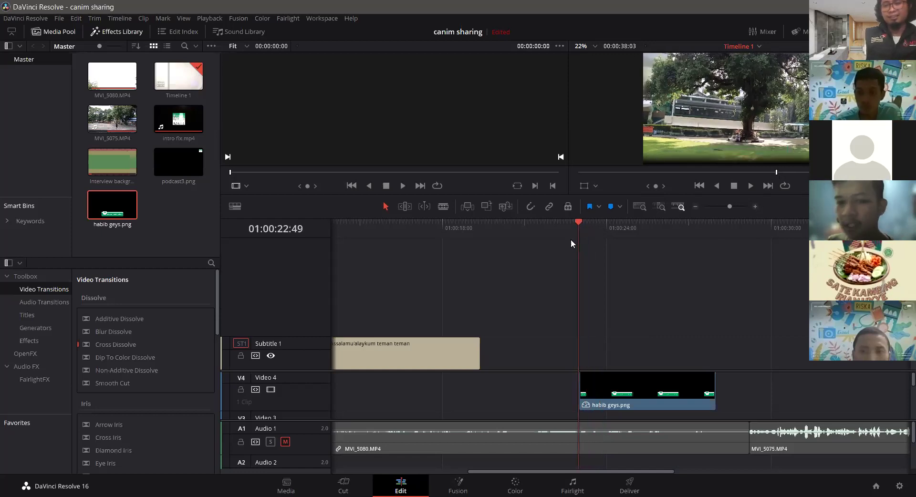
pyautogui.click(642, 394)
# - Set the playhead to 01:00:25:16 and move podcast3.png on Video 2 back to the start of MVI_5080.MP4
pyautogui.scroll(-4, 902, 383)
pyautogui.scroll(-2, 902, 420)
pyautogui.scroll(3, 902, 393)
pyautogui.scroll(-1, 902, 392)
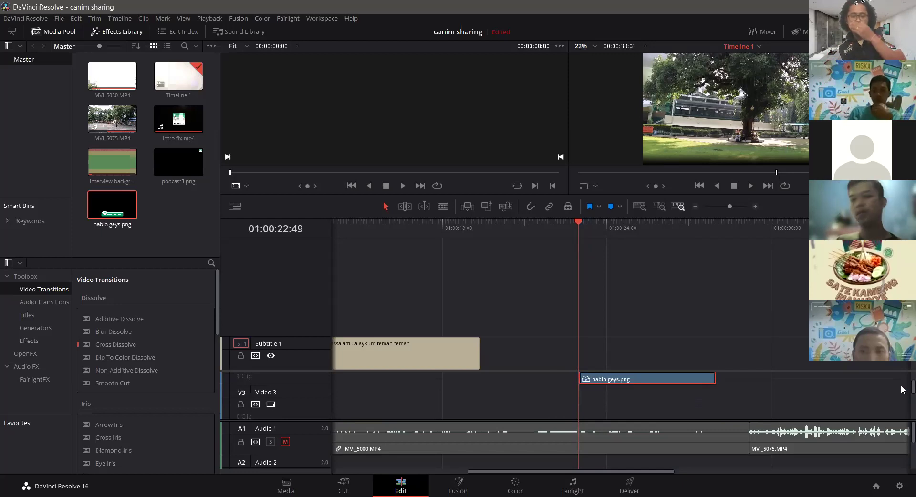
pyautogui.scroll(-3, 902, 391)
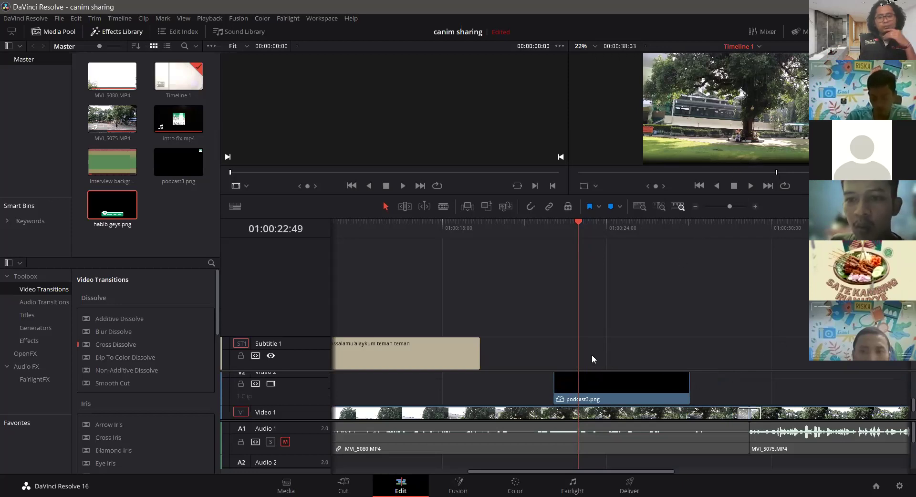
pyautogui.moveTo(579, 225); pyautogui.dragTo(642, 233)
pyautogui.moveTo(591, 385); pyautogui.dragTo(437, 474)
pyautogui.moveTo(624, 385); pyautogui.dragTo(510, 393)
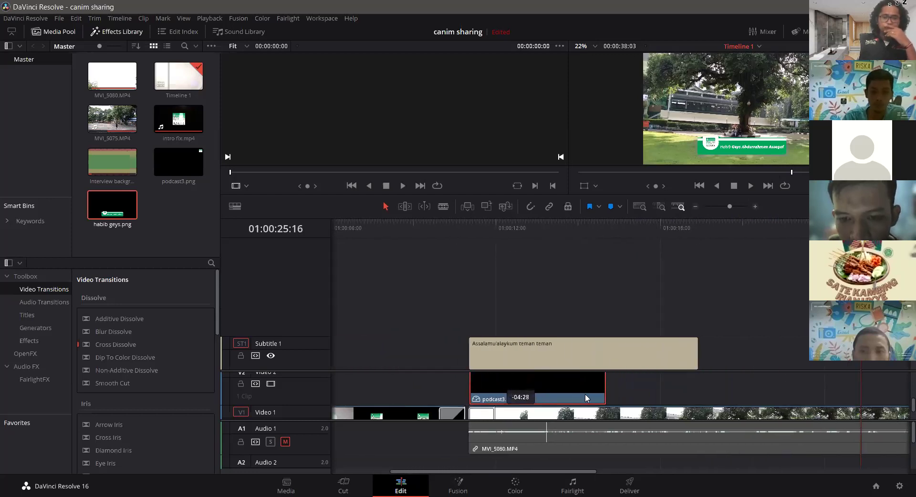
# - Extend podcast3.png to the end of MVI_5075.MP4 and check the overlay at 01:00:34:24 and 01:00:25:41
pyautogui.moveTo(605, 389); pyautogui.dragTo(846, 401)
pyautogui.click(731, 206)
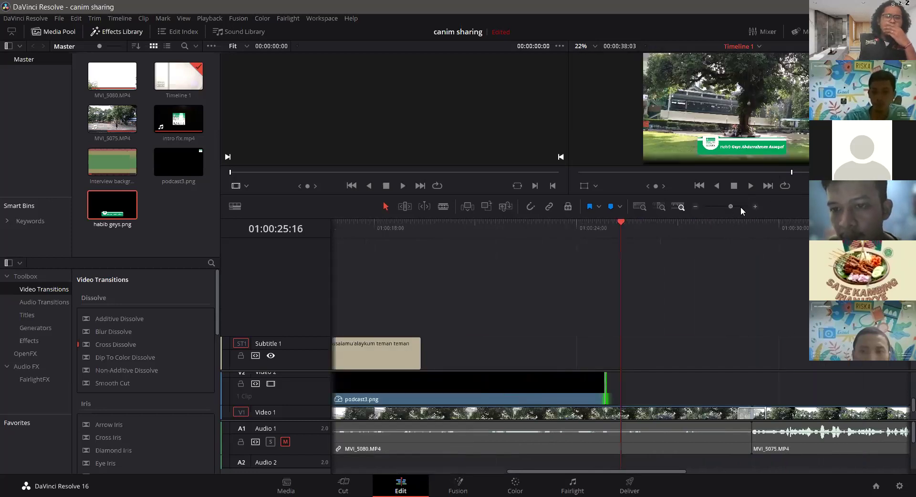
pyautogui.moveTo(731, 206); pyautogui.dragTo(723, 206)
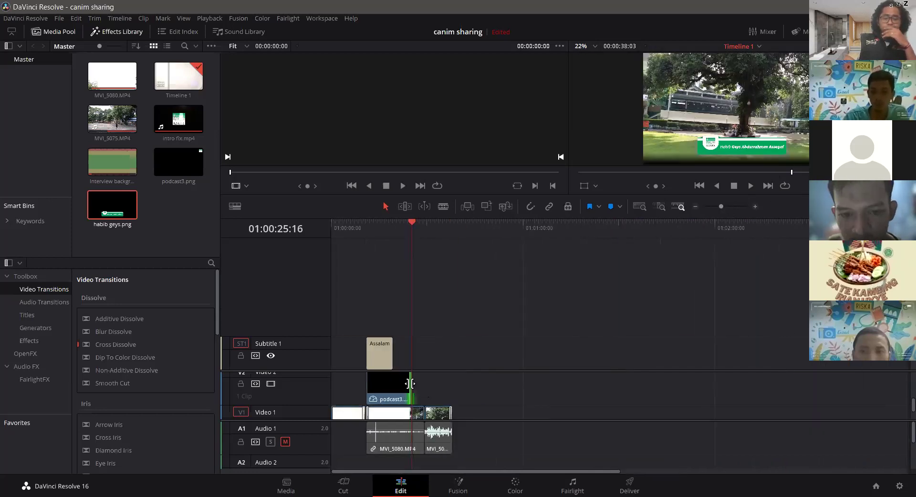
pyautogui.moveTo(410, 384); pyautogui.dragTo(453, 386)
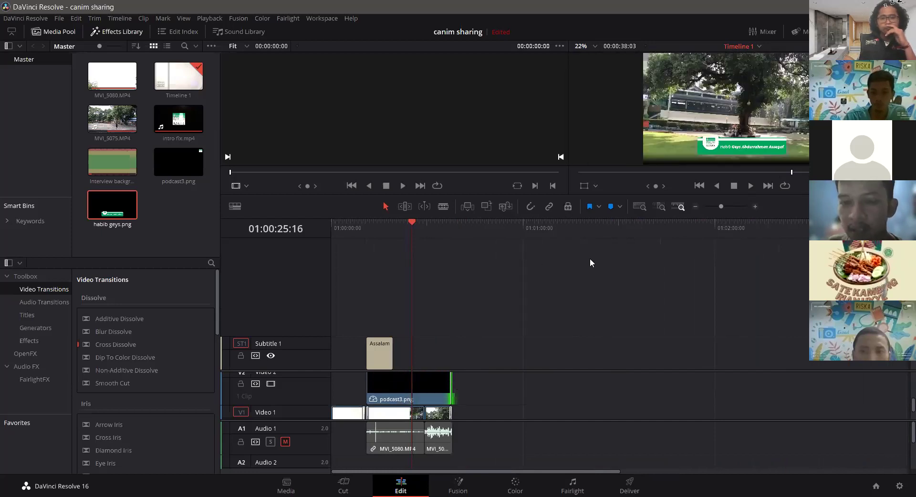
pyautogui.click(441, 225)
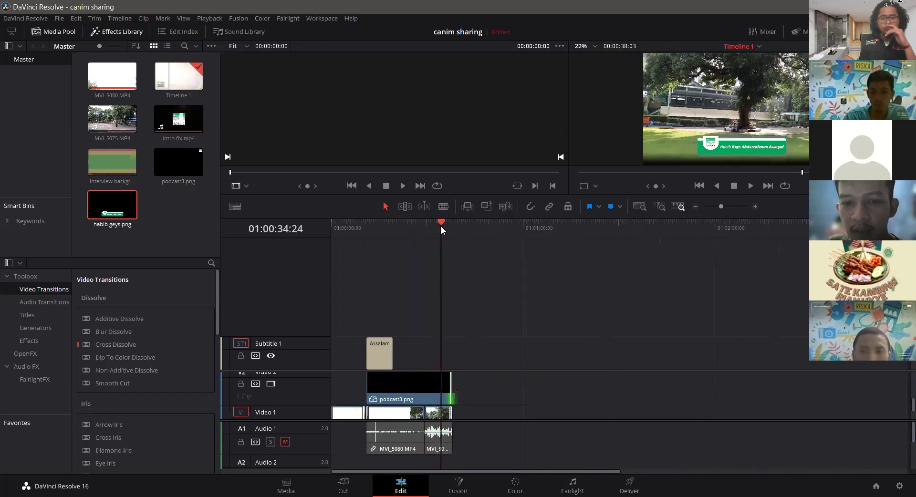
pyautogui.moveTo(442, 227); pyautogui.dragTo(418, 228)
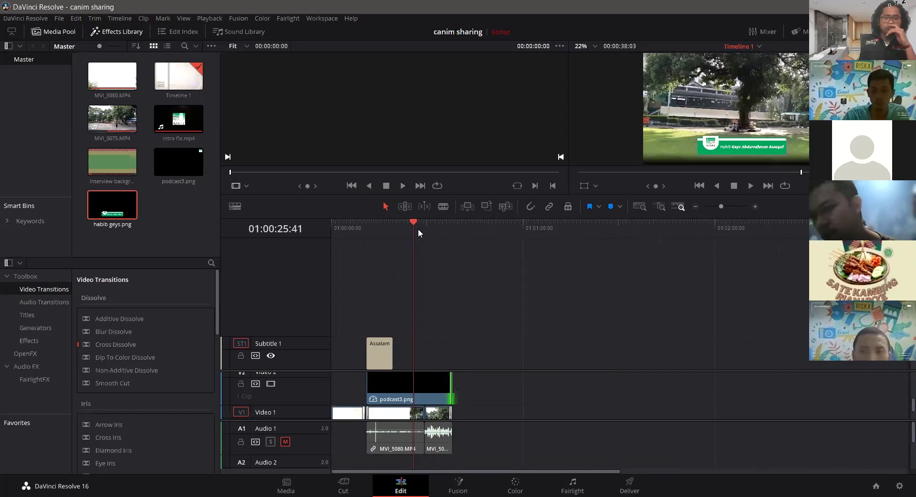
# - Apply a Cross Dissolve to the start of podcast3.png on Video 2
pyautogui.click(728, 207)
pyautogui.click(730, 205)
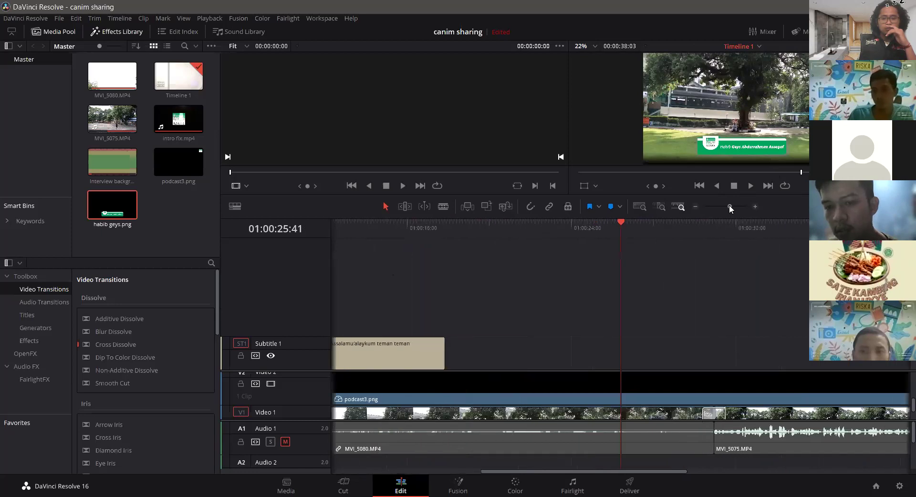
pyautogui.moveTo(499, 471); pyautogui.dragTo(446, 459)
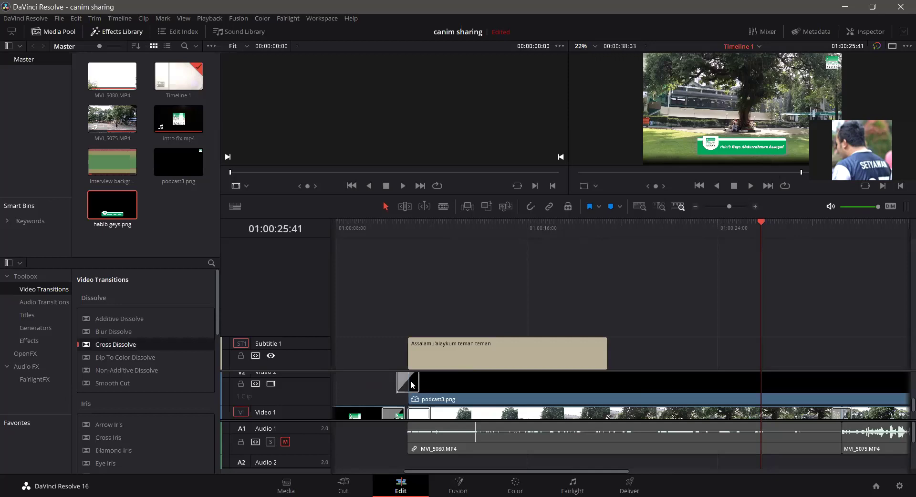
# - Play the timeline from just before podcast3.png to about 01:00:15:22 to review its opening dissolve
pyautogui.click(396, 222)
pyautogui.press('space')
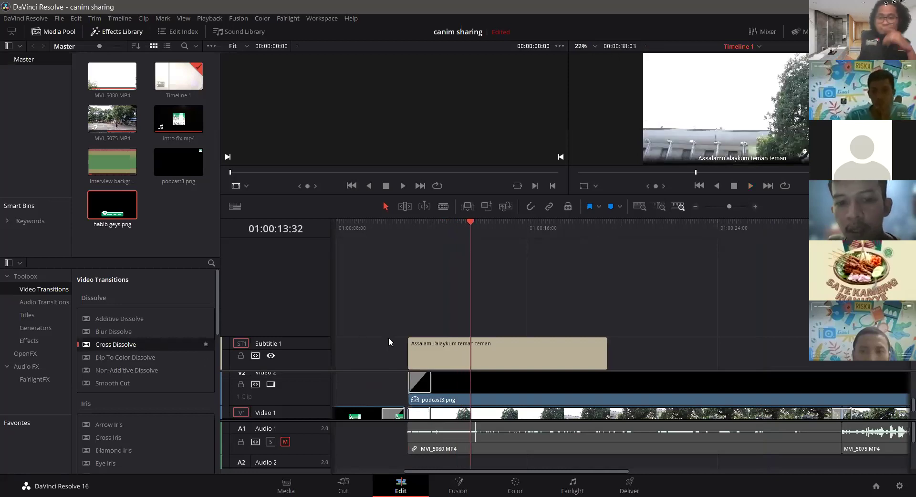
pyautogui.press('space')
pyautogui.press('space')
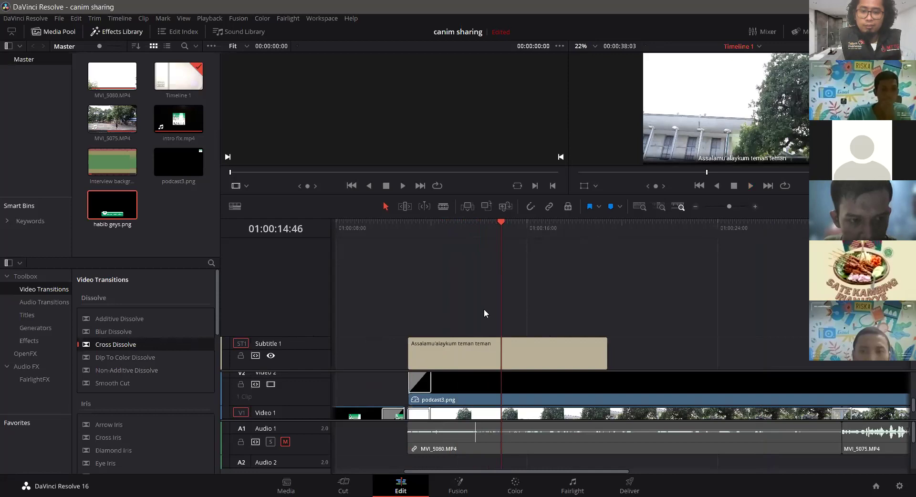
pyautogui.press('space')
pyautogui.press('space')
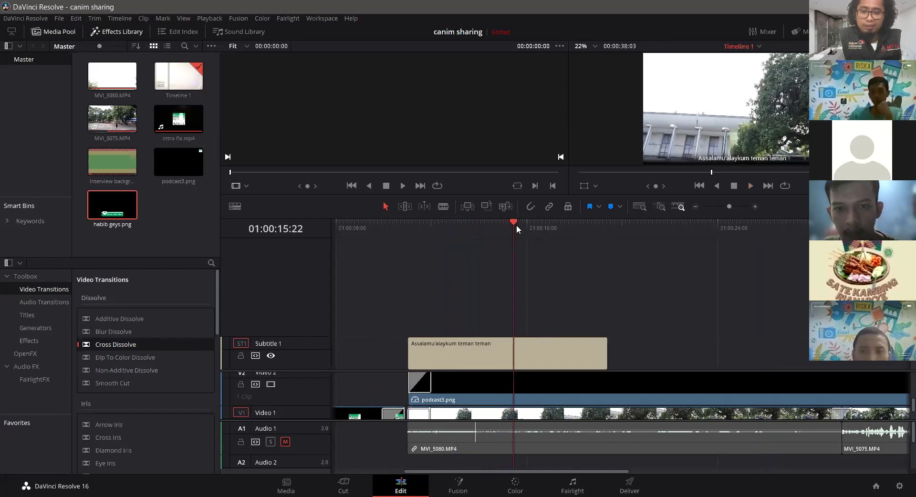
# - Move the subtitle about one second later, just past the podcast3.png dissolve, and play through into MVI_5075.MP4 to check the result
pyautogui.moveTo(517, 234); pyautogui.dragTo(413, 256)
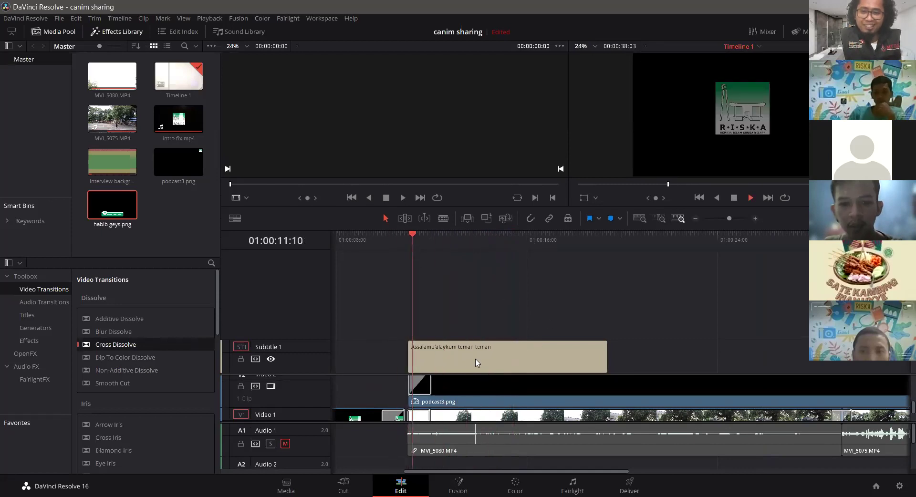
pyautogui.moveTo(468, 366); pyautogui.dragTo(496, 365)
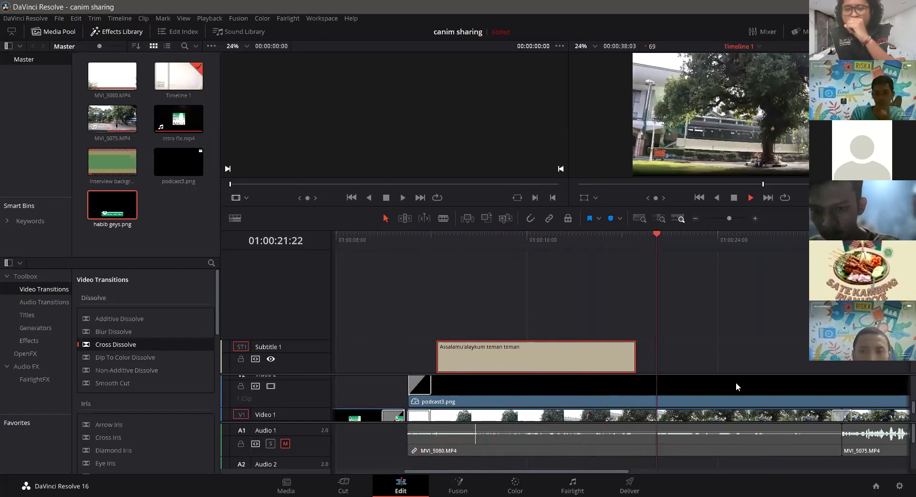
pyautogui.press('space')
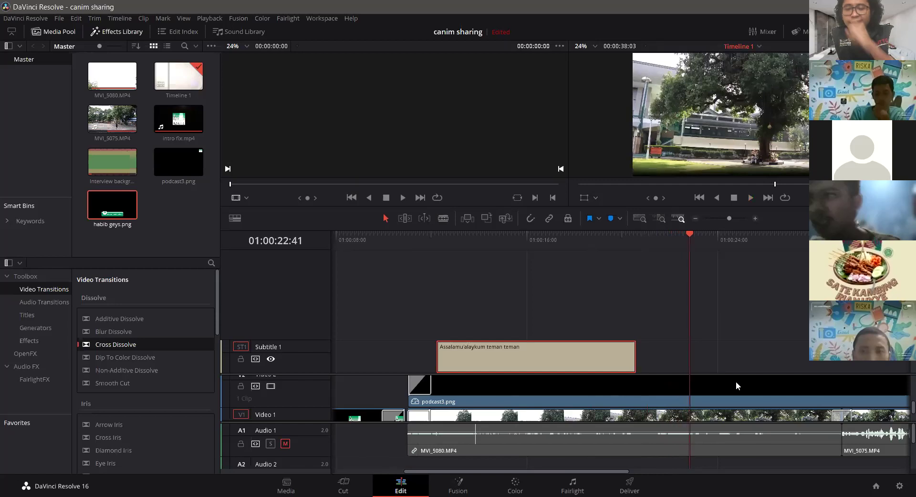
pyautogui.press('space')
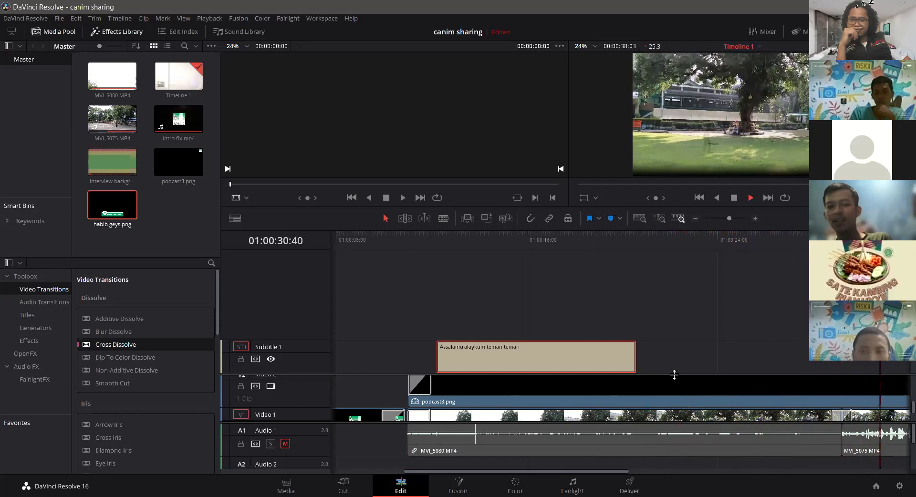
pyautogui.press('space')
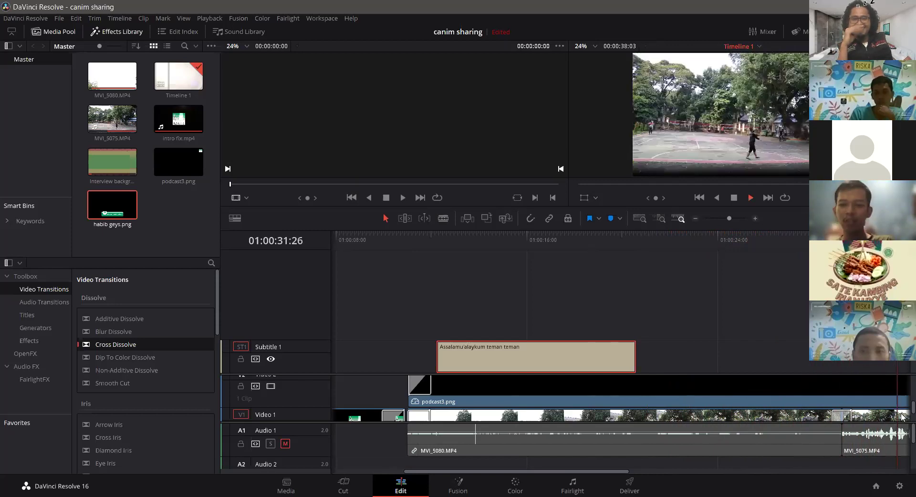
# - Play the timeline to its end at 01:00:38:03 and look through the video and audio tracks around the closing transitions
pyautogui.click(703, 311)
pyautogui.press('space')
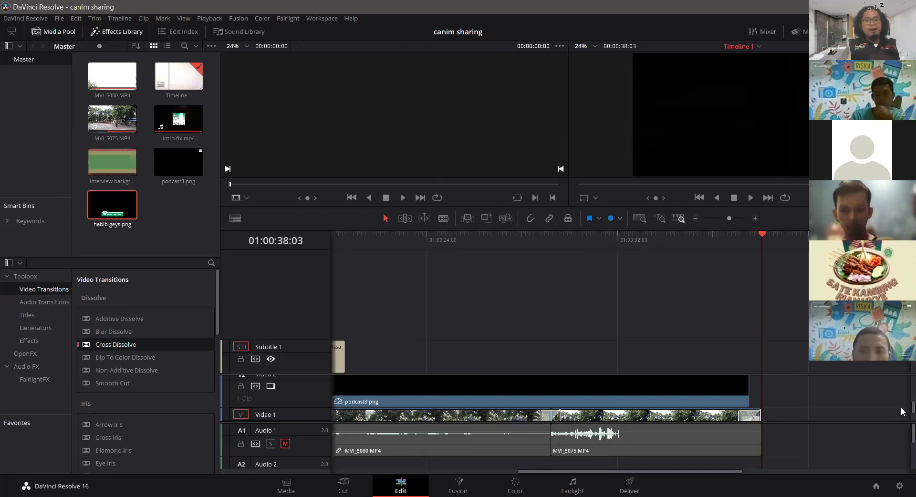
pyautogui.scroll(5, 902, 412)
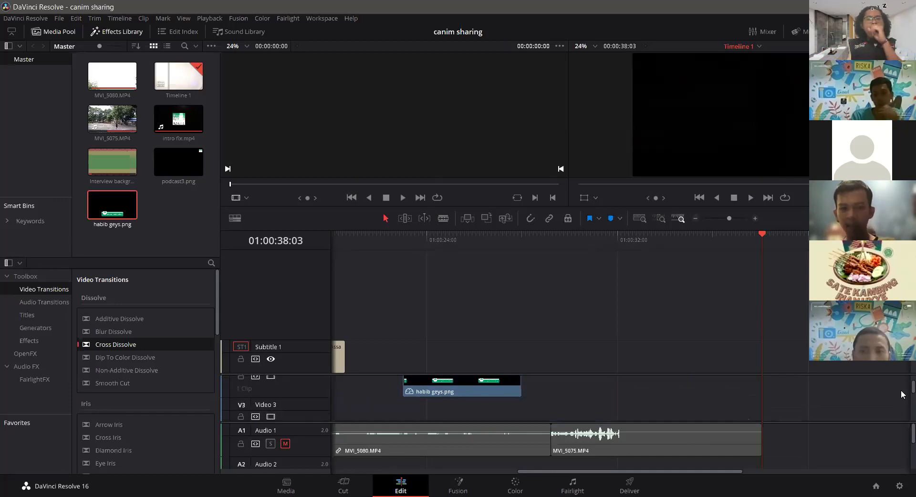
pyautogui.scroll(-2, 902, 396)
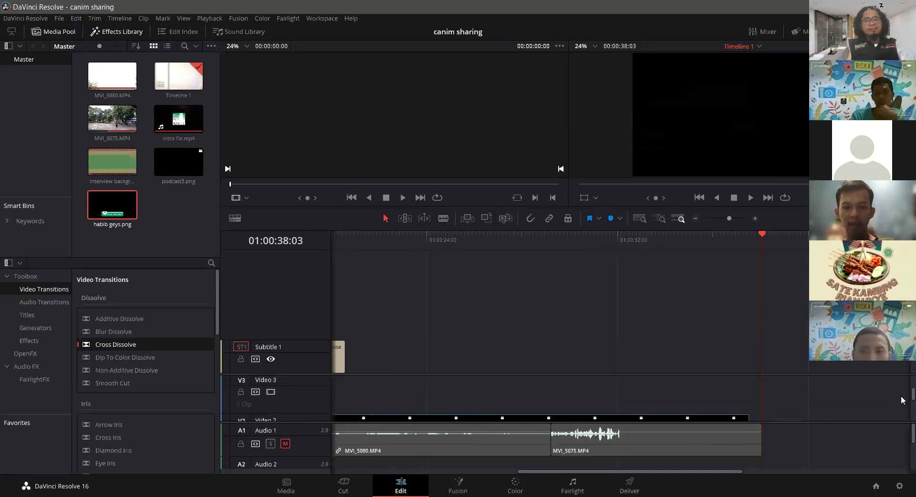
pyautogui.scroll(-3, 902, 400)
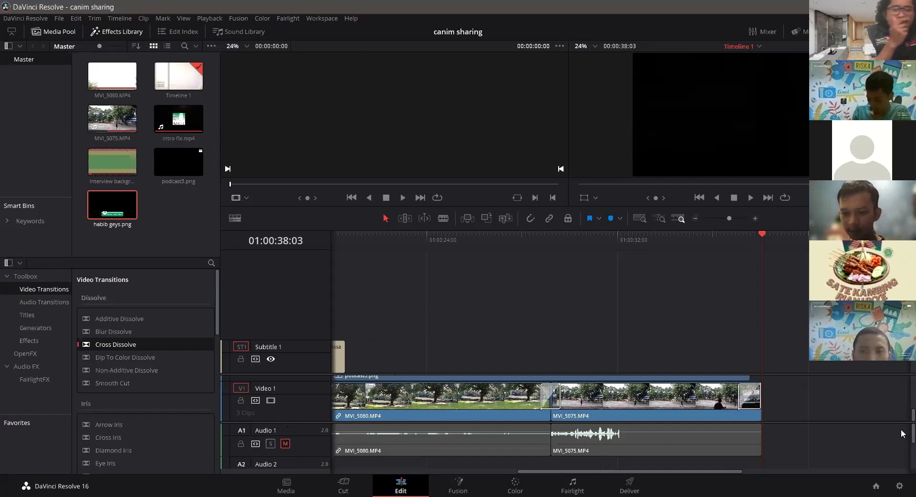
pyautogui.scroll(-2, 902, 434)
pyautogui.scroll(-2, 902, 465)
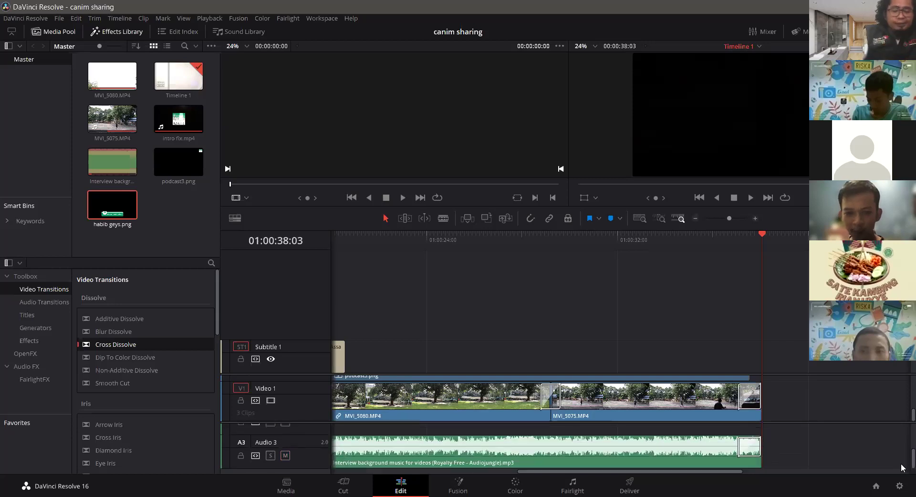
pyautogui.scroll(-1, 897, 470)
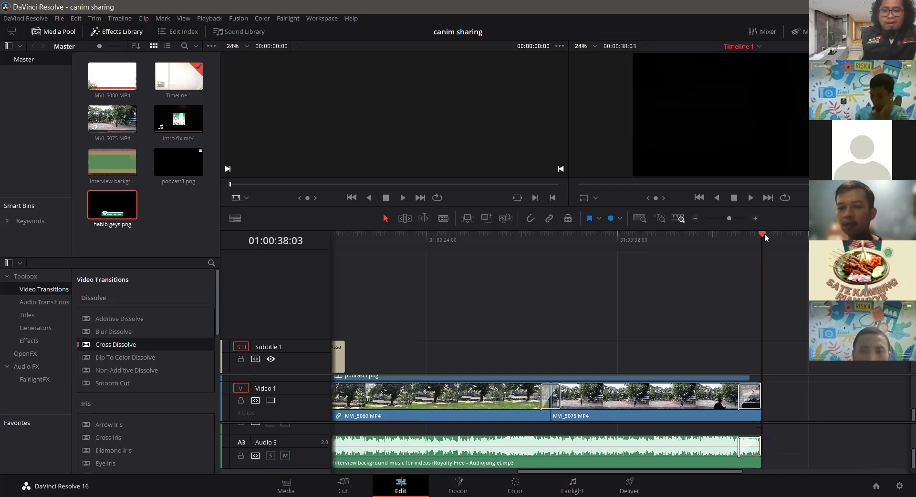
# - Scrub through the last seconds of MVI_5075.MP4 and park the playhead at 01:00:36:43
pyautogui.moveTo(759, 231)
pyautogui.mouseDown()
pyautogui.moveTo(745, 234)
pyautogui.moveTo(759, 238)
pyautogui.mouseUp()
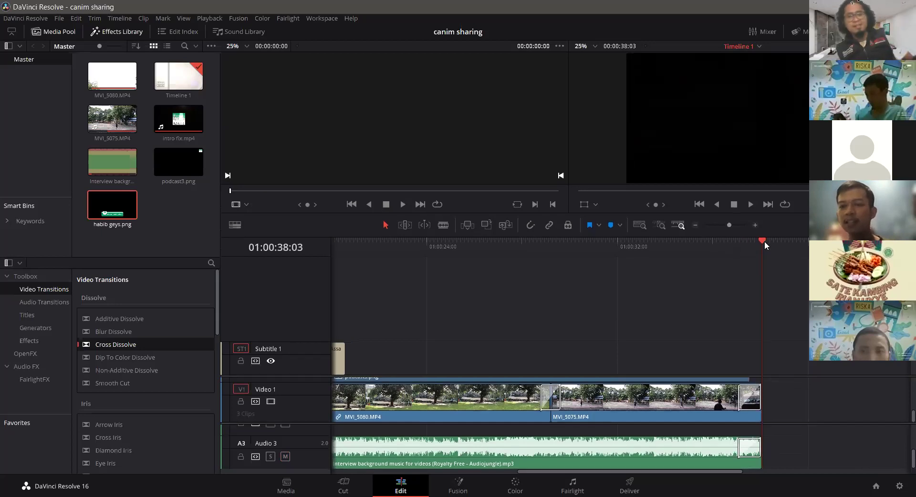
pyautogui.click(729, 243)
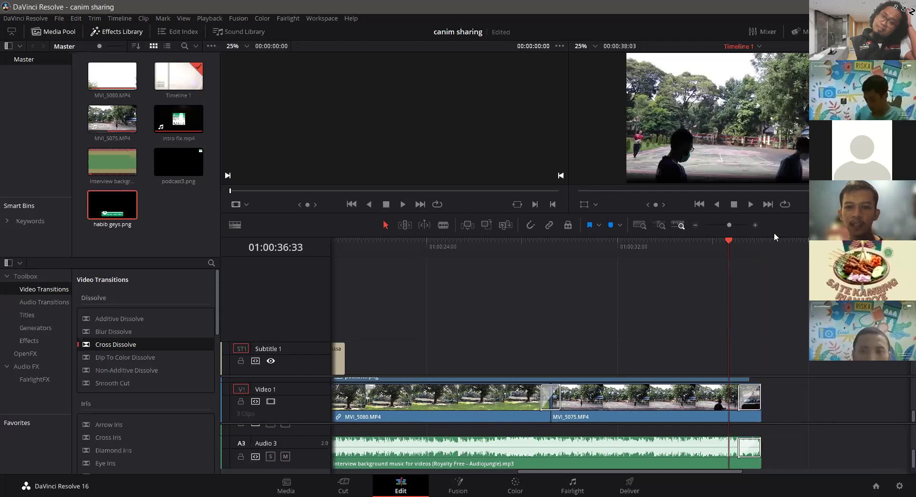
pyautogui.moveTo(608, 272); pyautogui.dragTo(650, 280)
pyautogui.click(708, 282)
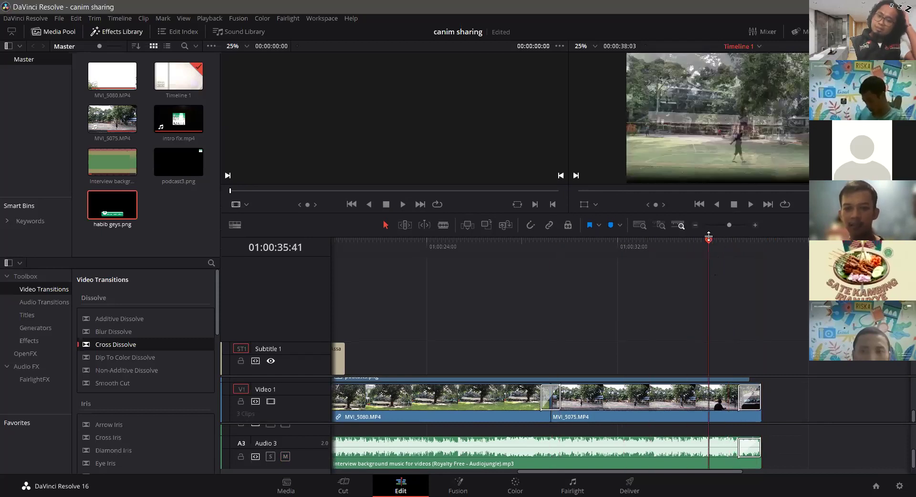
pyautogui.moveTo(719, 242); pyautogui.dragTo(733, 242)
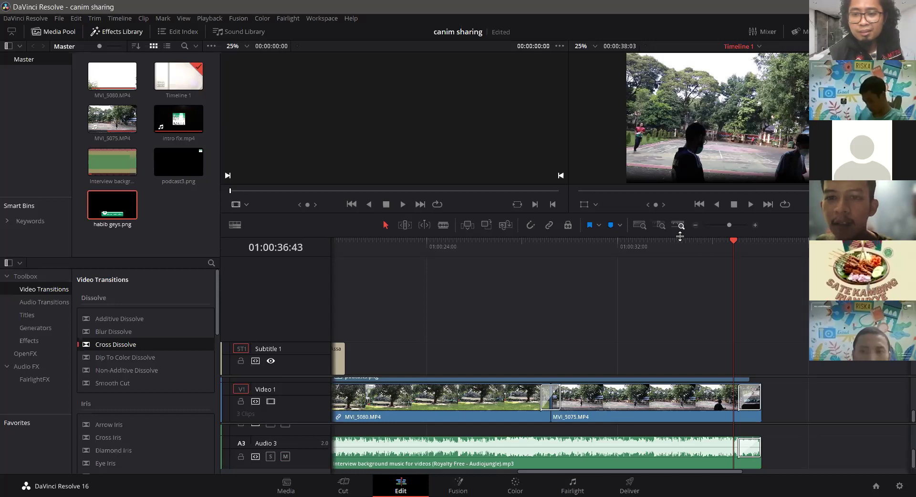
# - Enlarge the viewing area, switch to a single timeline viewer and hide the Media Pool and Effects Library
pyautogui.moveTo(678, 252); pyautogui.dragTo(667, 302)
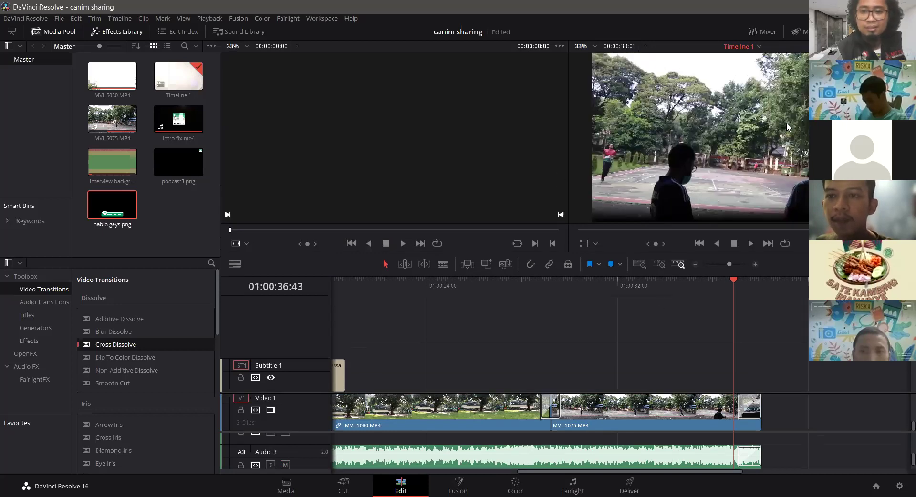
pyautogui.moveTo(669, 254); pyautogui.dragTo(668, 283)
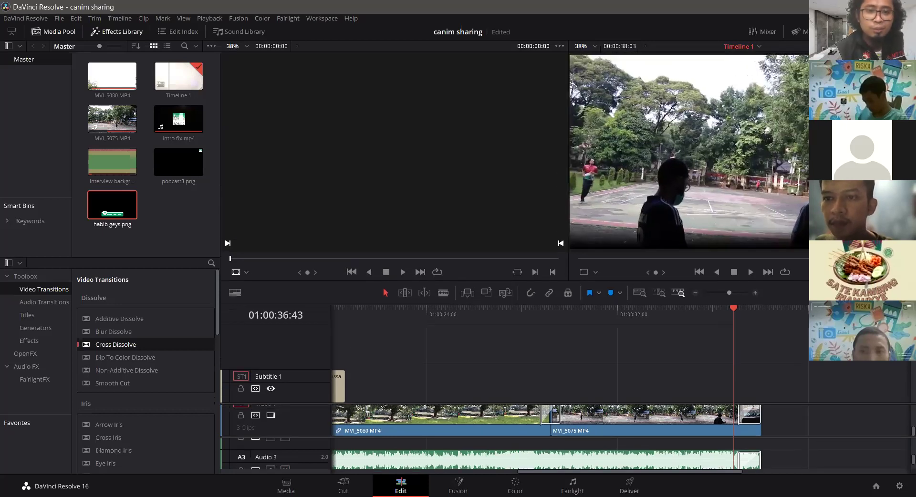
pyautogui.hotkey('shift', 'z')
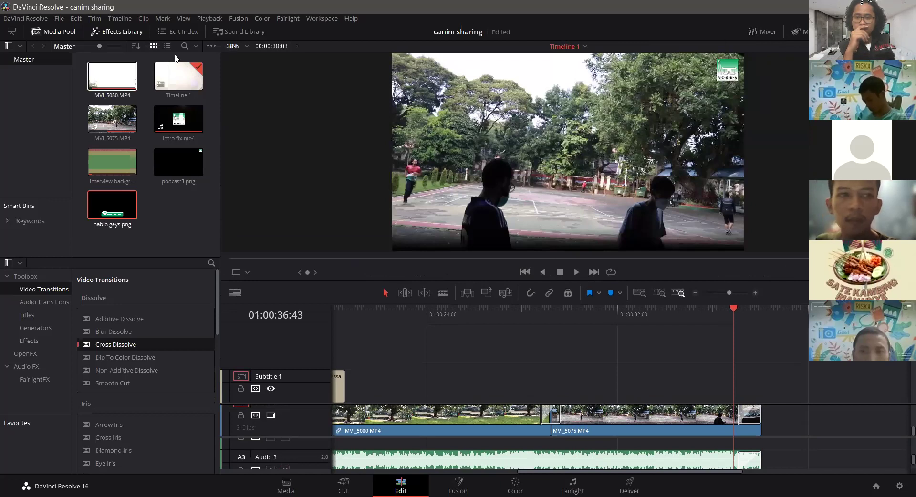
pyautogui.click(53, 32)
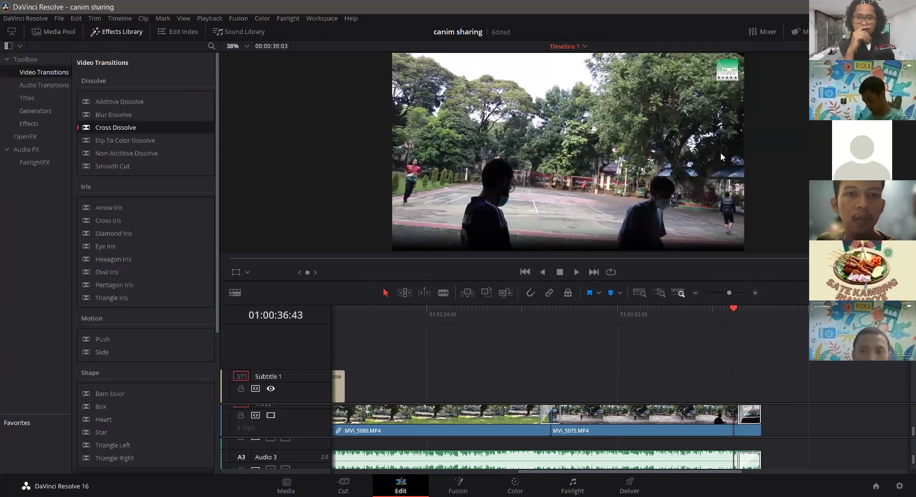
pyautogui.click(116, 32)
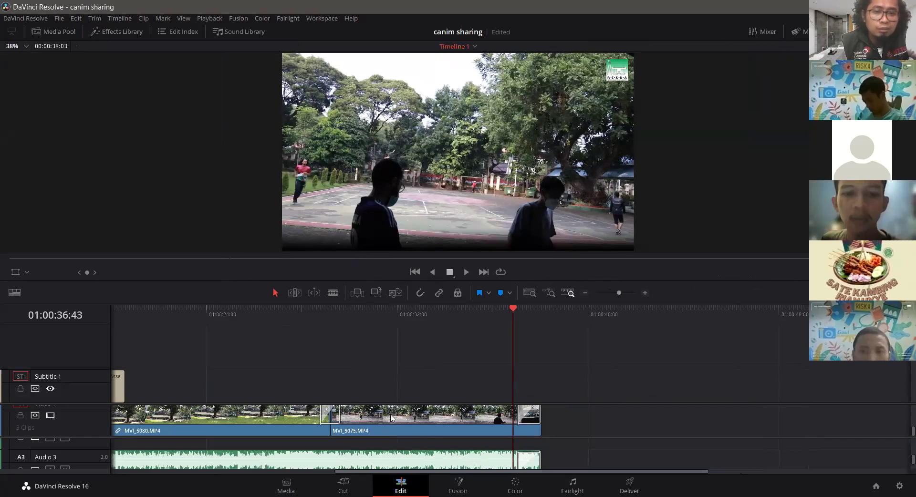
# - Try the timeline in a vertical format on the Cut page and return it to landscape
pyautogui.click(342, 484)
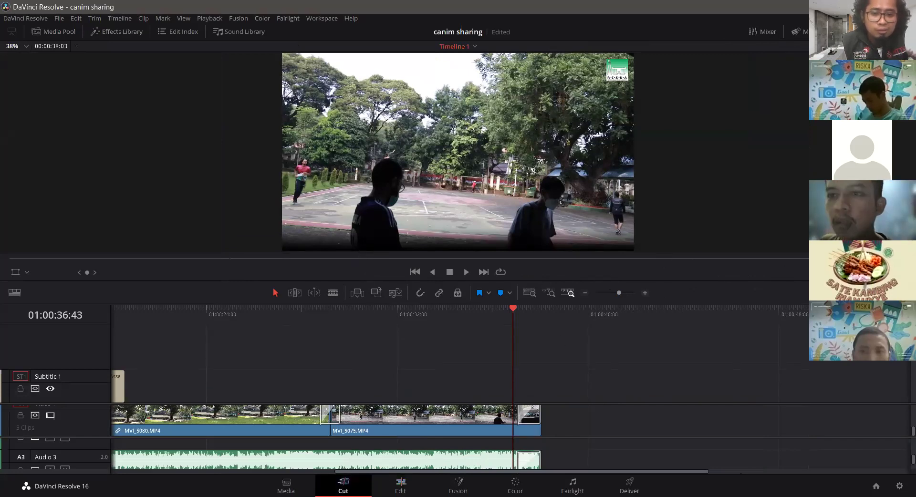
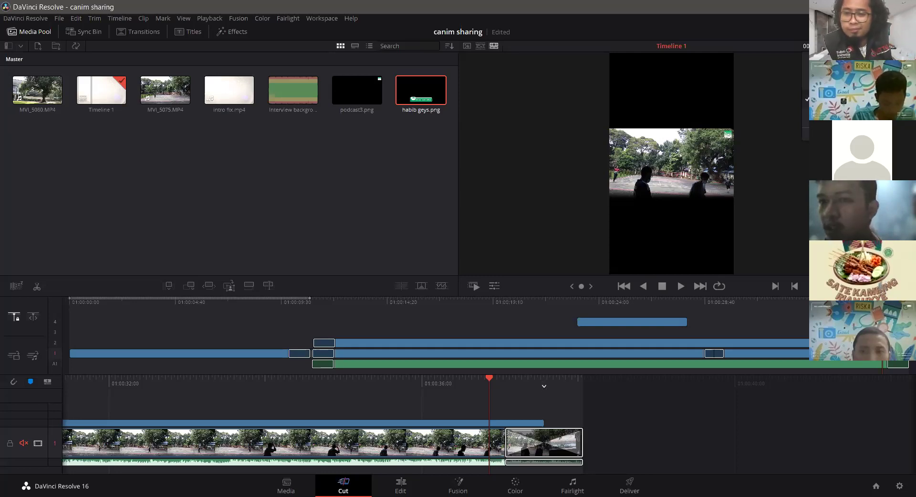
pyautogui.scroll(3, 768, 185)
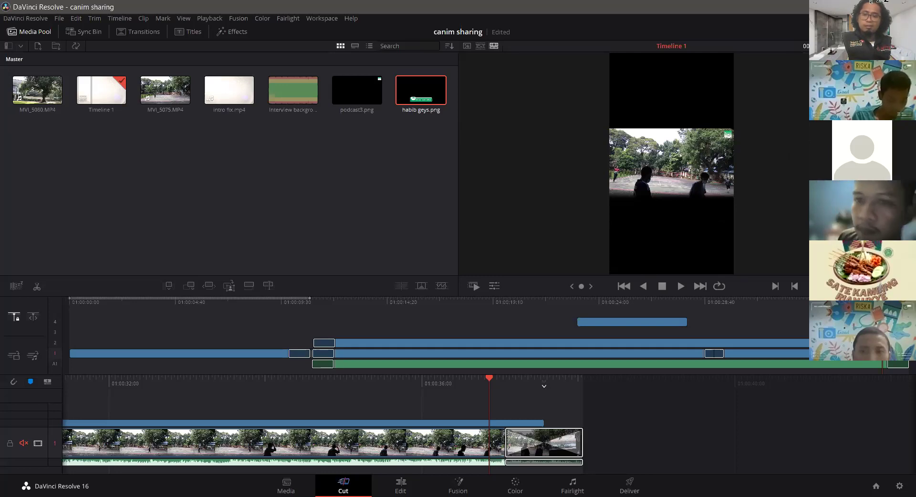
pyautogui.scroll(3, 647, 150)
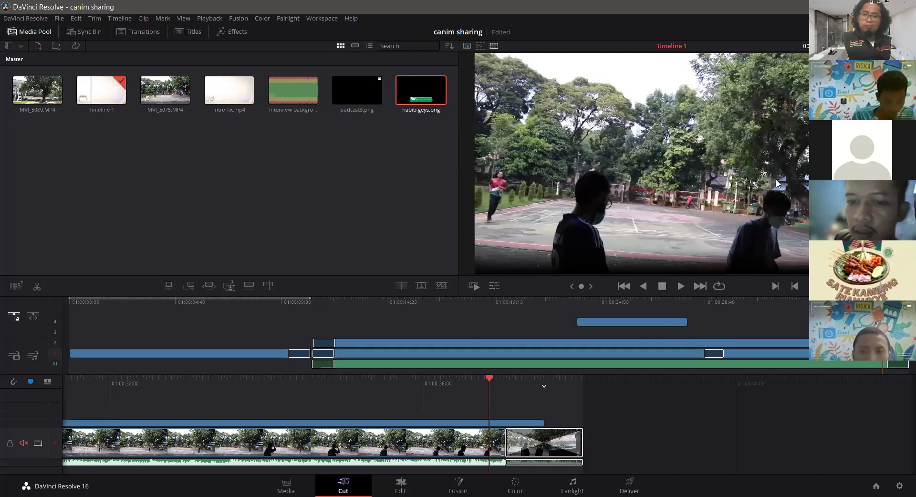
# - Set the timeline to a square 1080 x 1080 format and compare the picture on the Edit and Cut pages
pyautogui.click(863, 45)
pyautogui.click(841, 98)
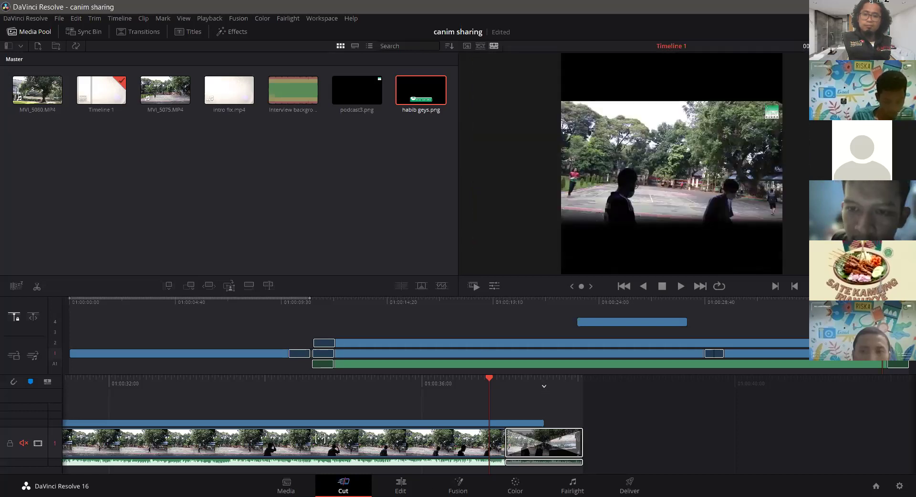
pyautogui.hotkey('shift', '4')
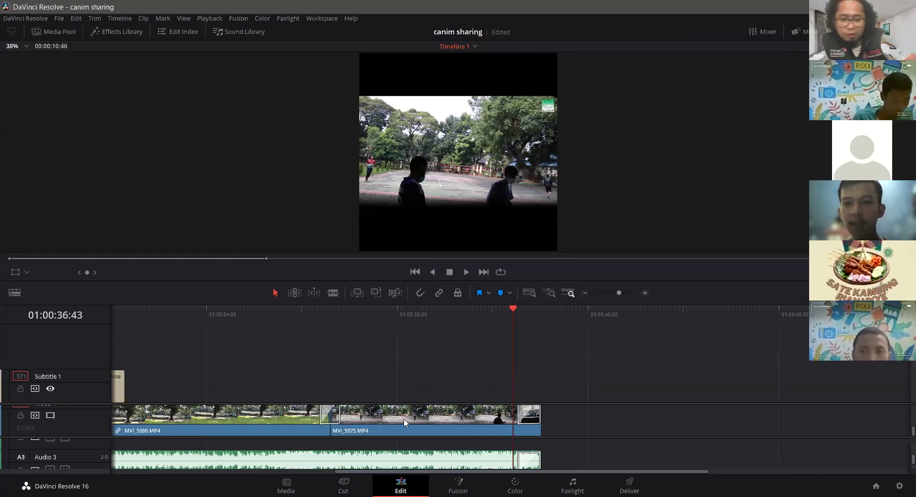
pyautogui.hotkey('shift', '3')
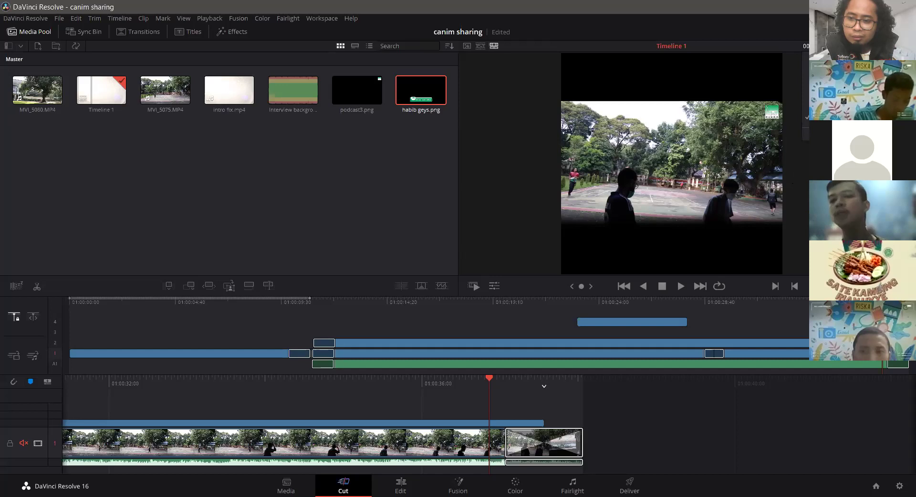
# - Examine the timeline resolution and video monitoring options in the project's Master Settings, and close them without changes
pyautogui.hotkey('shift', '9')
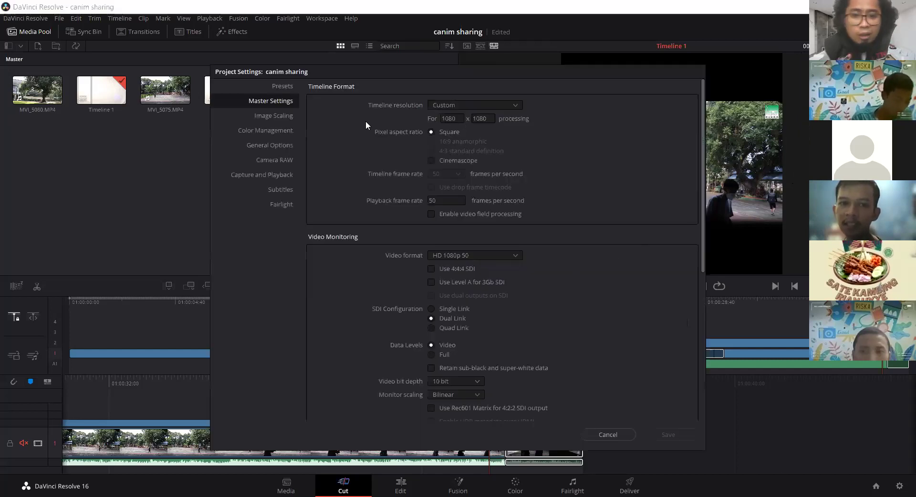
pyautogui.scroll(-6, 509, 306)
pyautogui.scroll(5, 529, 291)
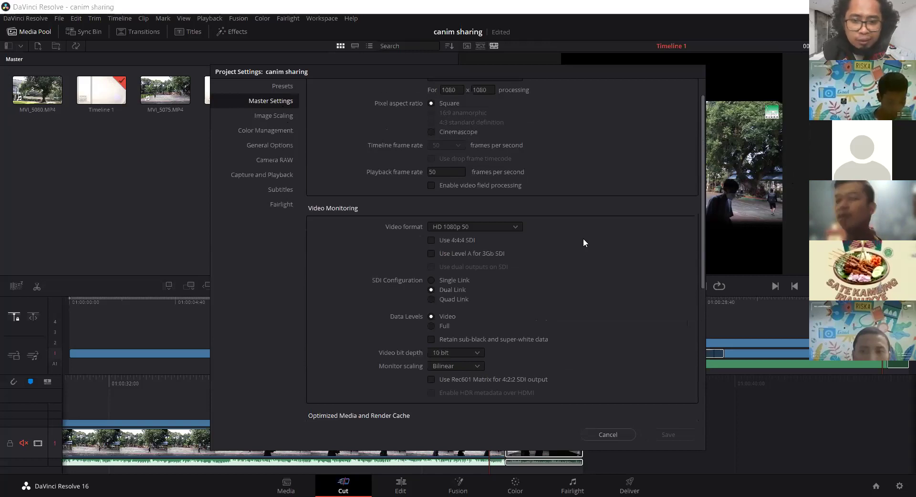
pyautogui.scroll(1, 583, 243)
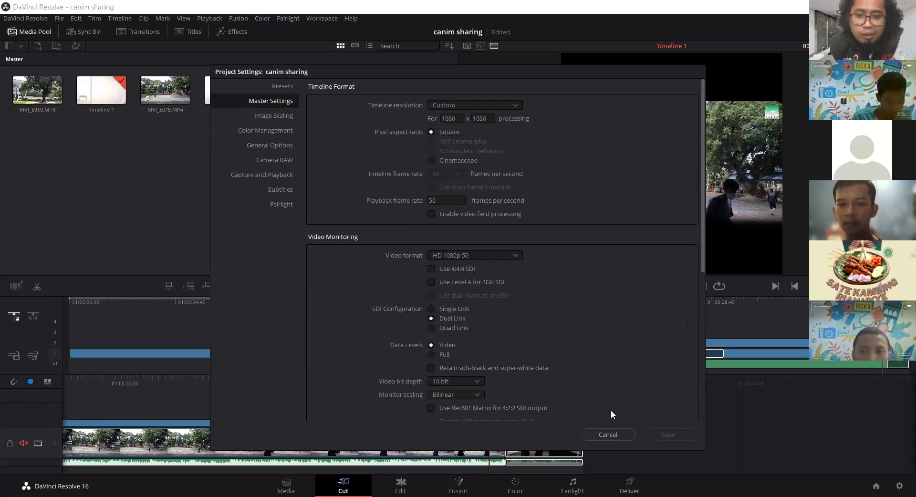
pyautogui.click(608, 435)
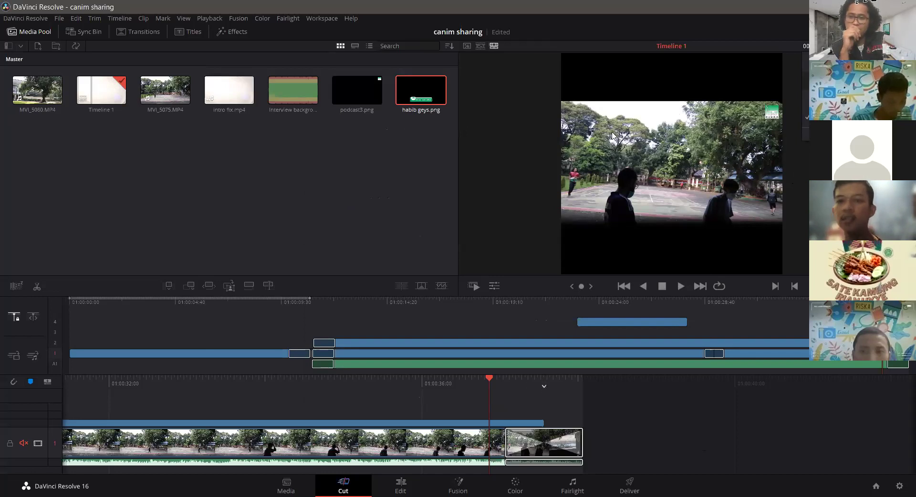
# - Restore the landscape timeline format and return to the Edit page
pyautogui.scroll(2, 613, 135)
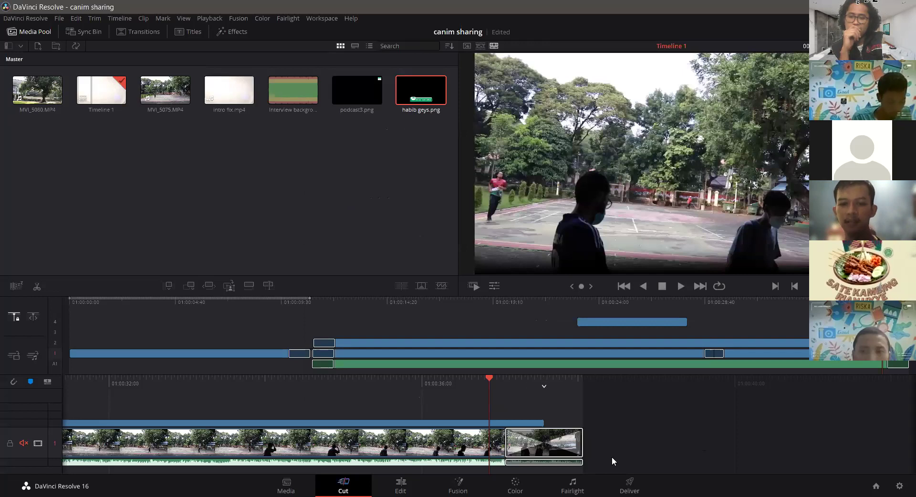
pyautogui.click(400, 485)
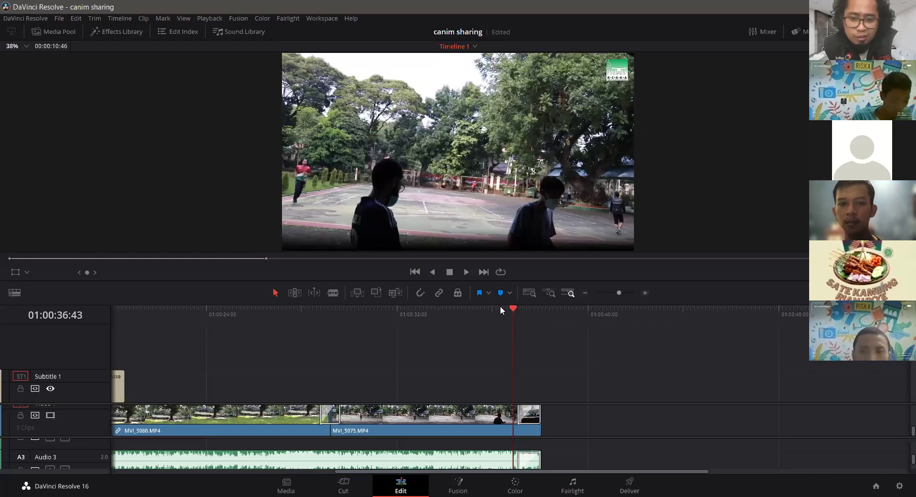
# - Shuttle backward and forward through the timeline, stopping on the subtitle at 01:00:14:32
pyautogui.press('j')
pyautogui.press('j')
pyautogui.press('j')
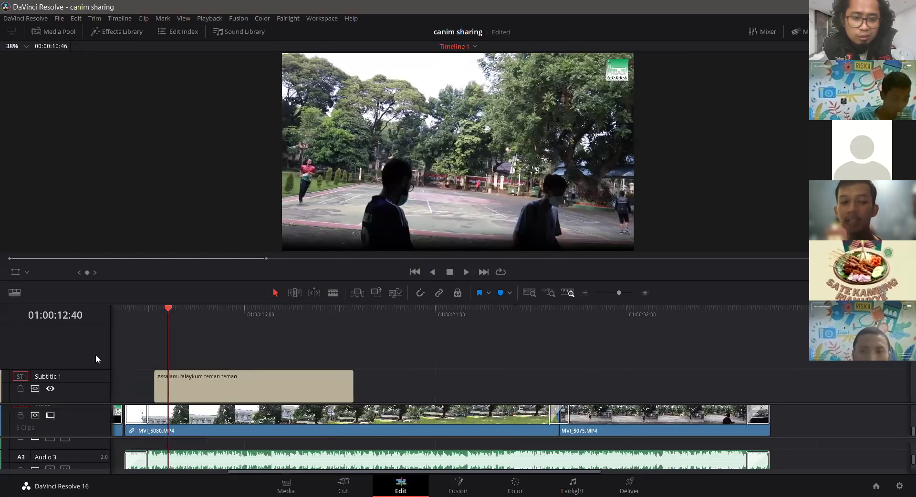
pyautogui.press('l')
pyautogui.press('l')
pyautogui.press('l')
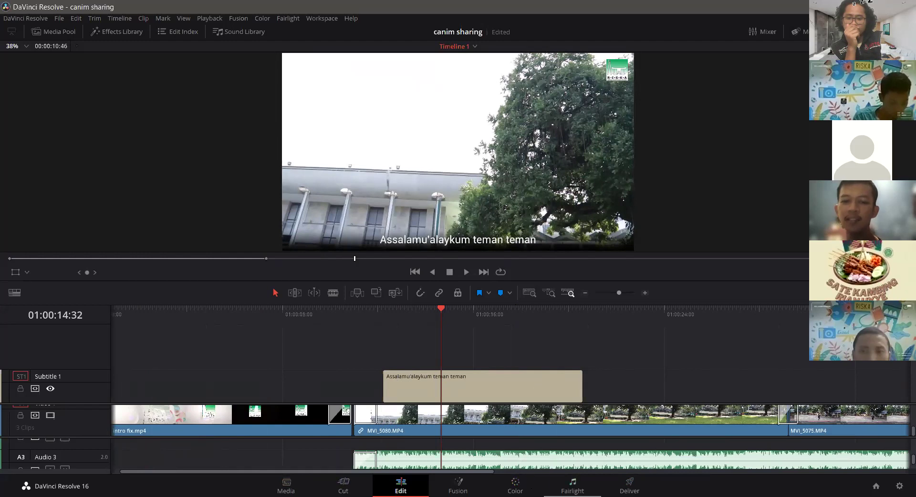
# - Switch to the Color page and view the intro, footage and name-banner clips in turn, ending on clip 05
pyautogui.click(515, 486)
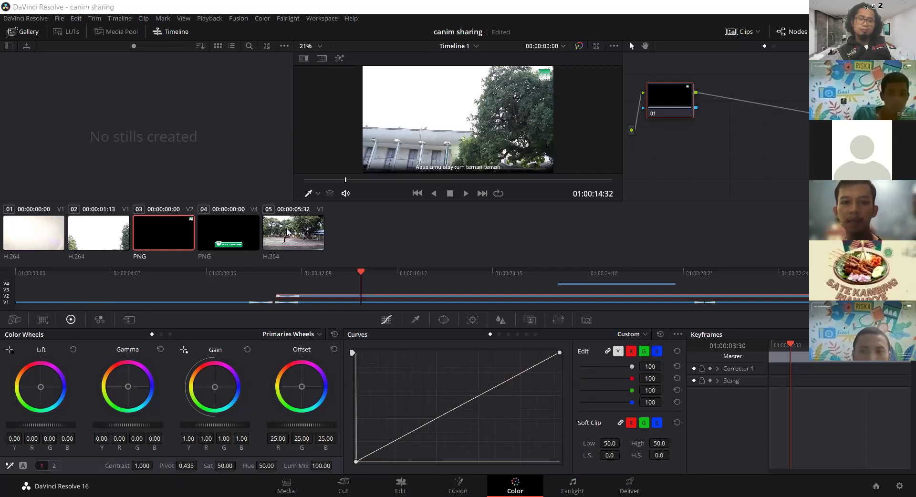
pyautogui.click(295, 242)
pyautogui.click(25, 242)
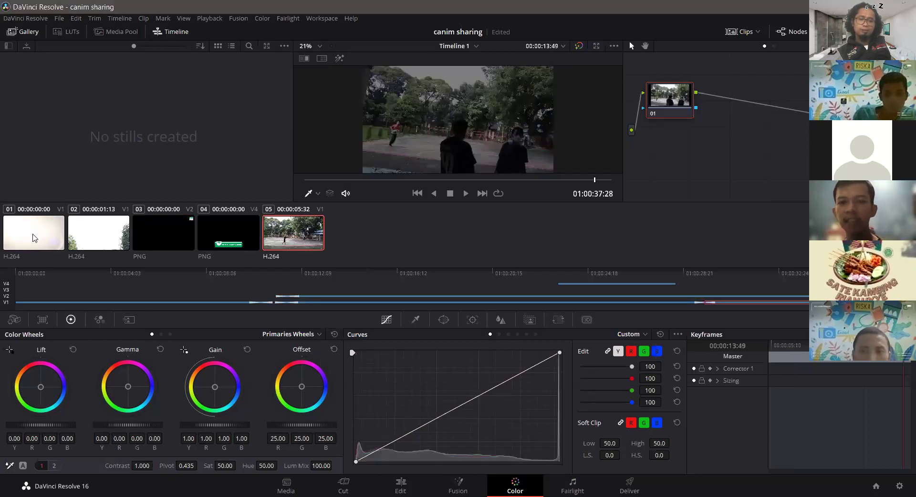
pyautogui.click(102, 241)
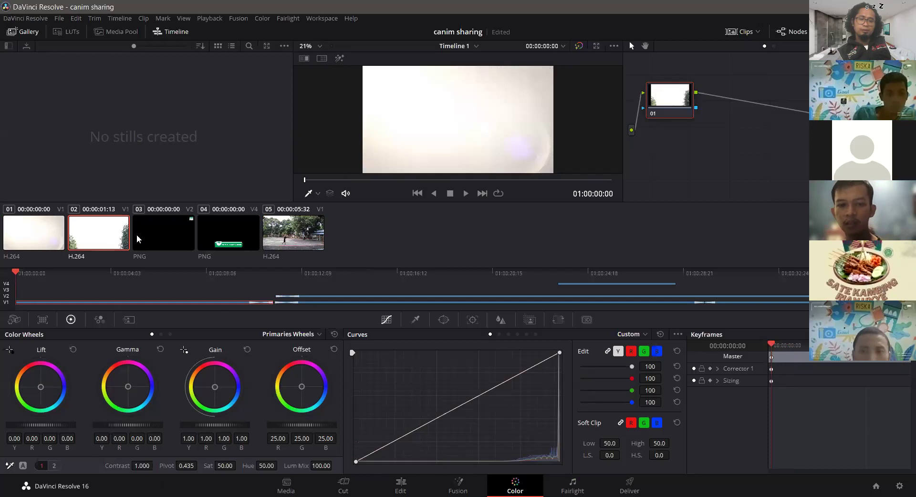
pyautogui.click(251, 241)
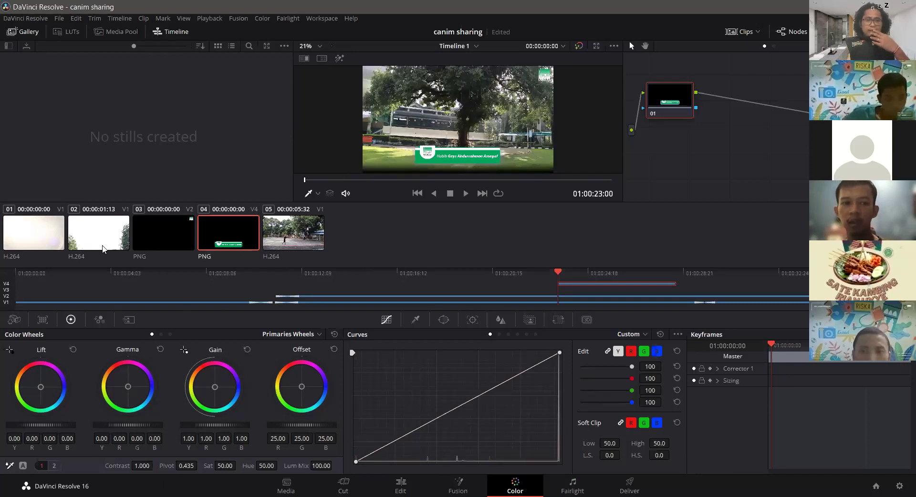
pyautogui.click(290, 248)
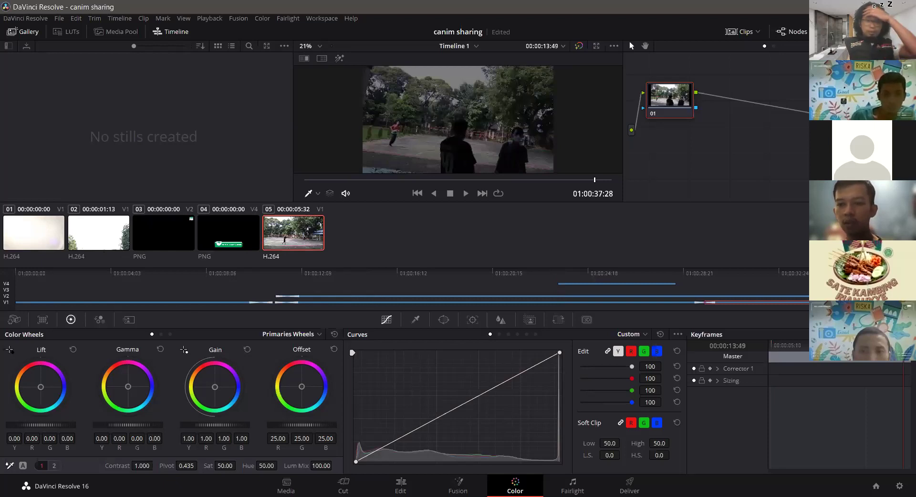
# - Move the playhead to 01:00:34:10 in the last footage clip and switch to the Deliver page
pyautogui.click(797, 286)
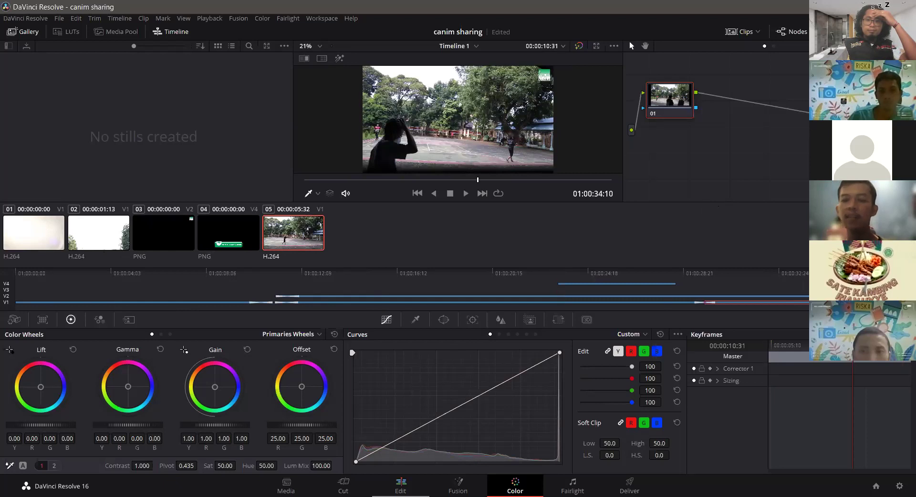
pyautogui.click(401, 486)
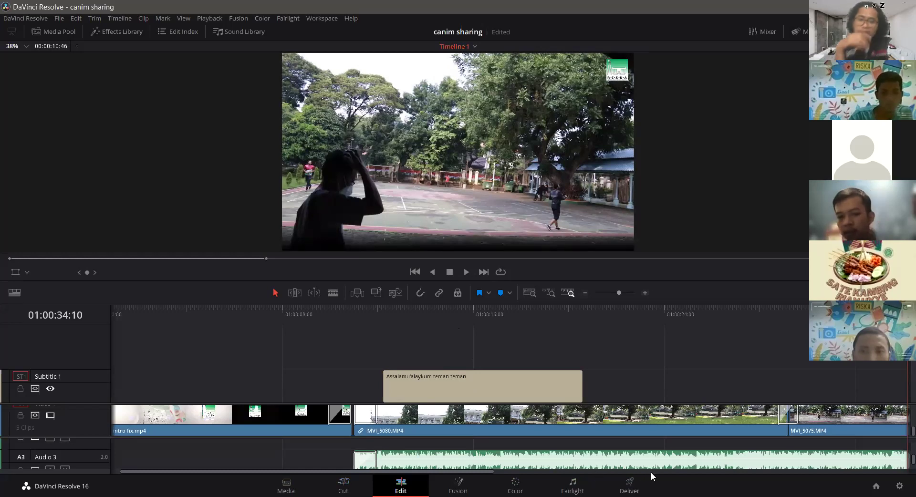
pyautogui.click(616, 485)
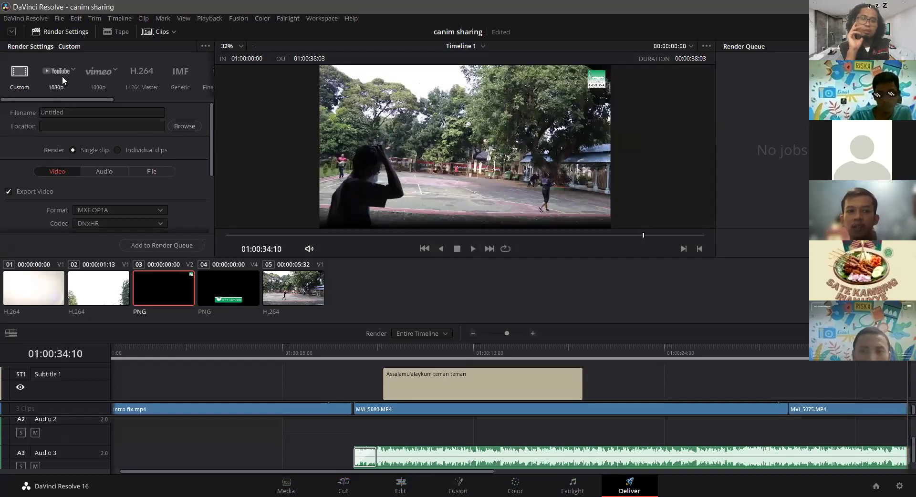
# - Try the Premiere XML and H.264 Master render presets, and settle on the YouTube 1080p preset
pyautogui.moveTo(84, 99); pyautogui.dragTo(154, 97)
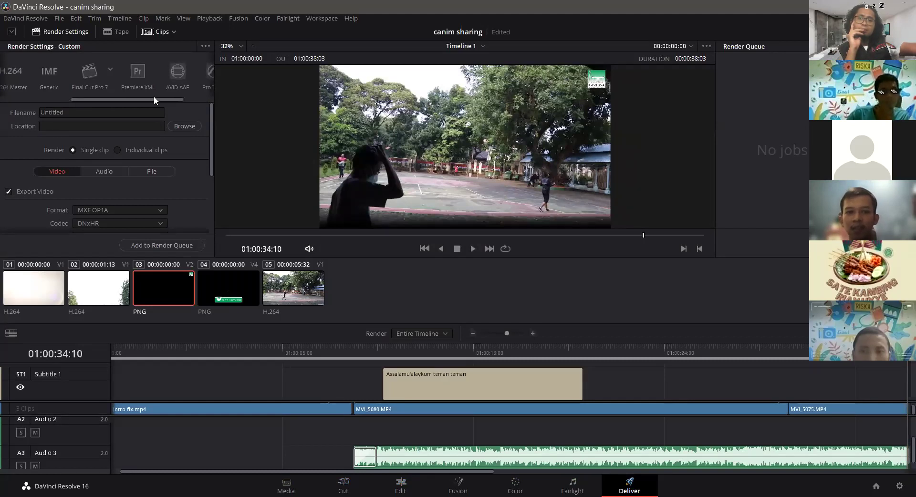
pyautogui.click(138, 75)
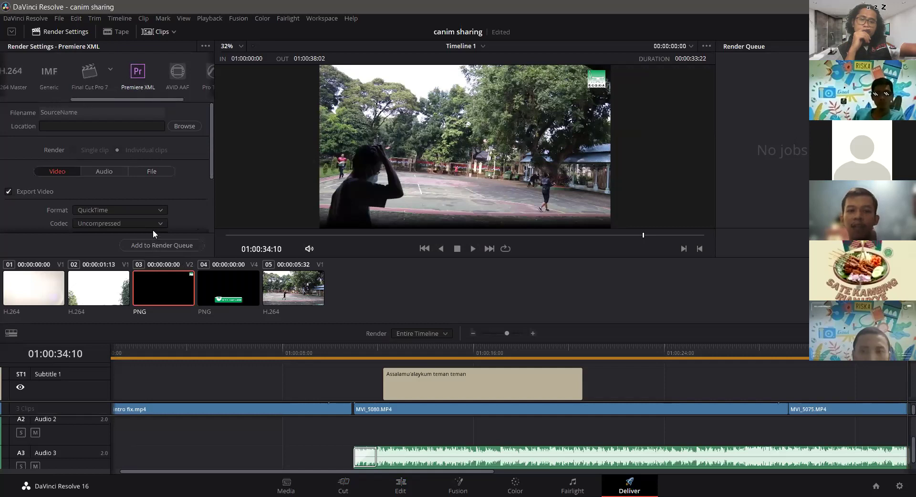
pyautogui.click(22, 78)
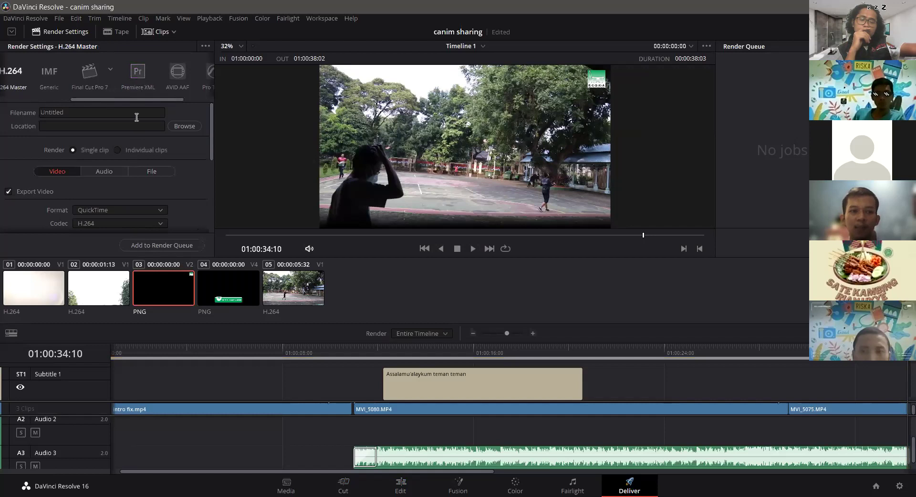
pyautogui.moveTo(139, 98); pyautogui.dragTo(72, 96)
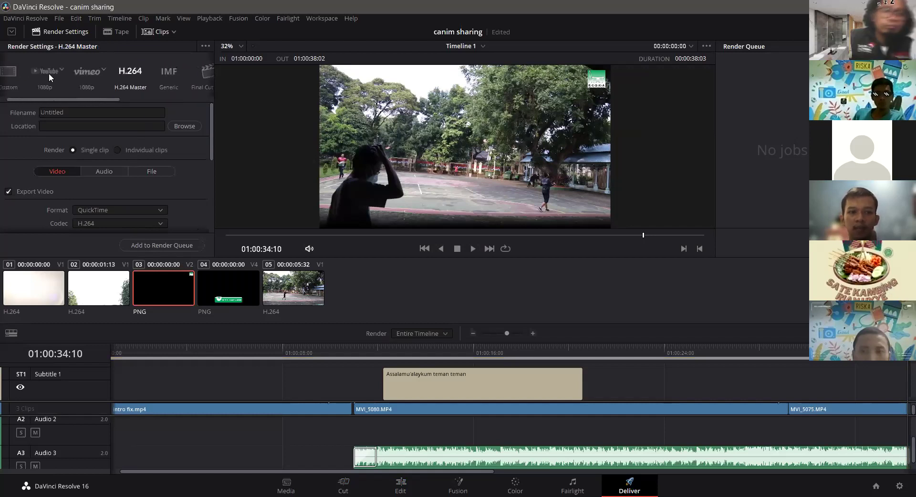
pyautogui.click(41, 71)
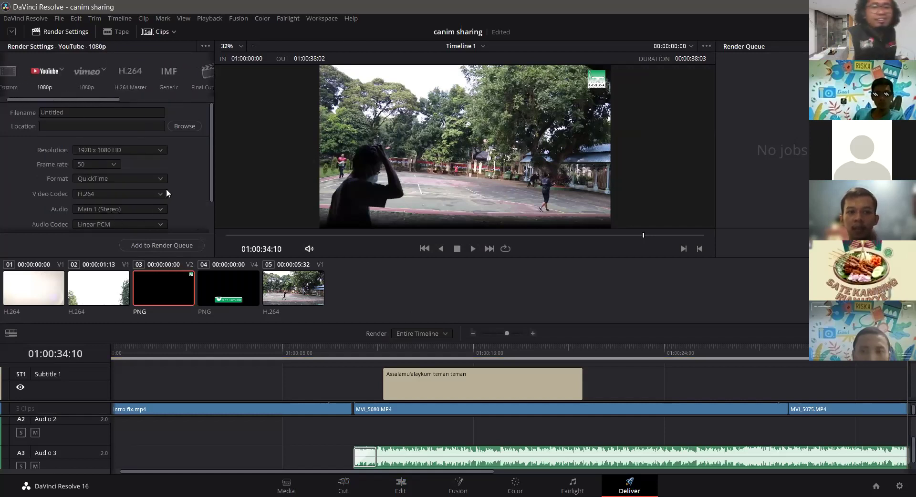
# - Set the filename of the rendered video to "canim kelar"
pyautogui.click(96, 114)
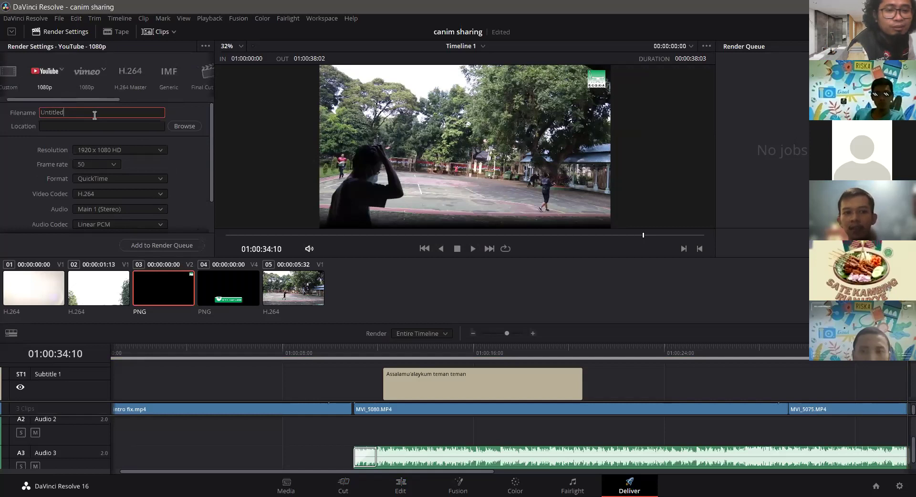
pyautogui.moveTo(89, 115); pyautogui.dragTo(29, 114)
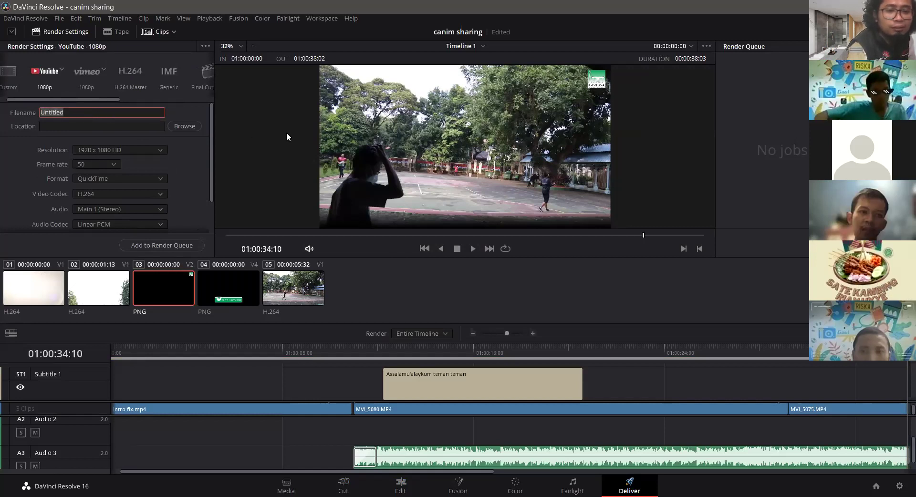
pyautogui.write('canim kelar')
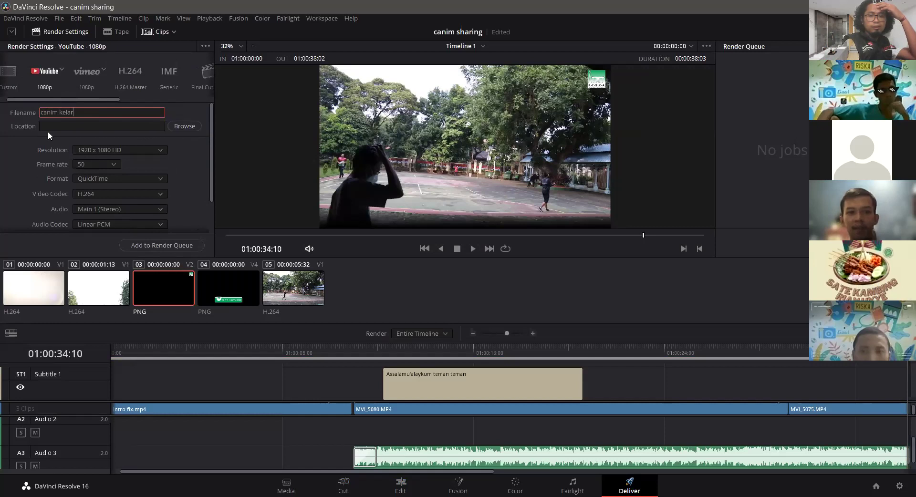
# - Set the render location to the "audio murattal" folder inside Videos
pyautogui.click(189, 131)
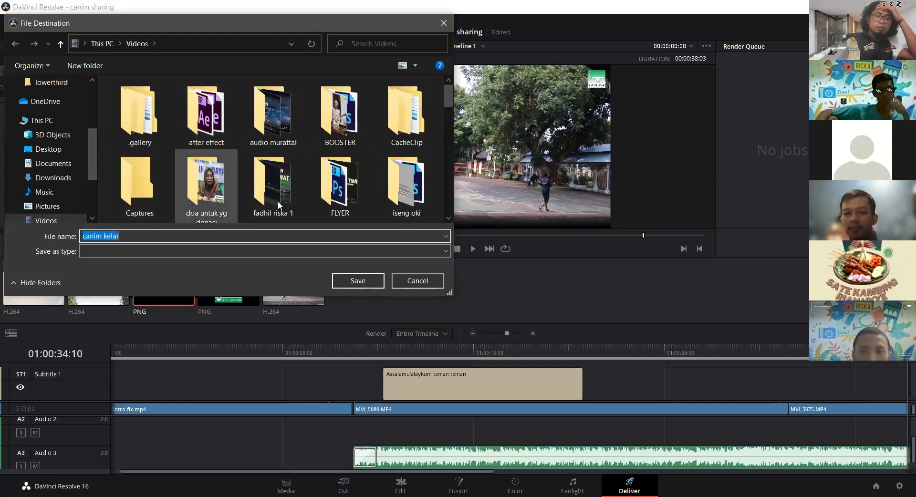
pyautogui.scroll(-3, 282, 210)
pyautogui.scroll(-6, 283, 208)
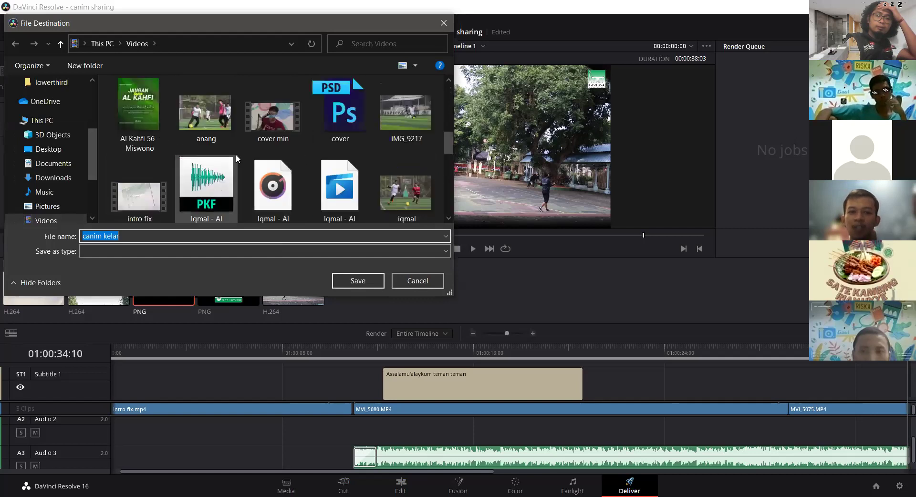
pyautogui.scroll(5, 281, 146)
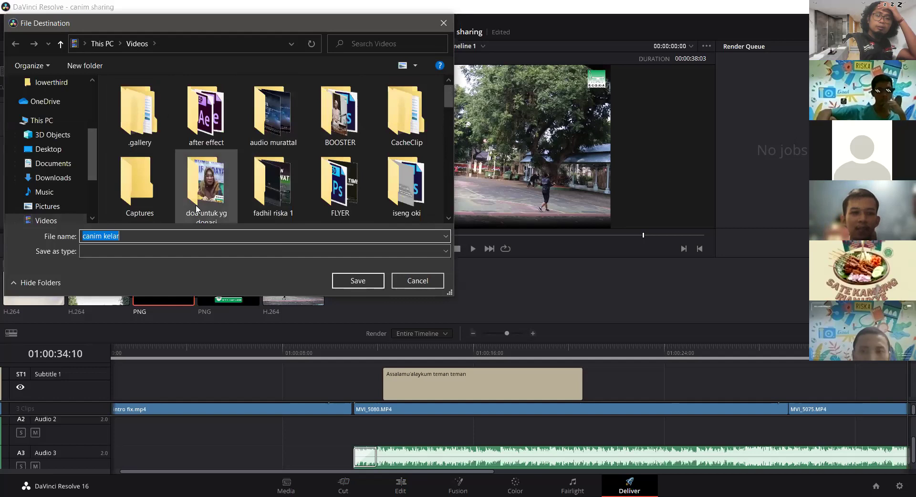
pyautogui.doubleClick(265, 122)
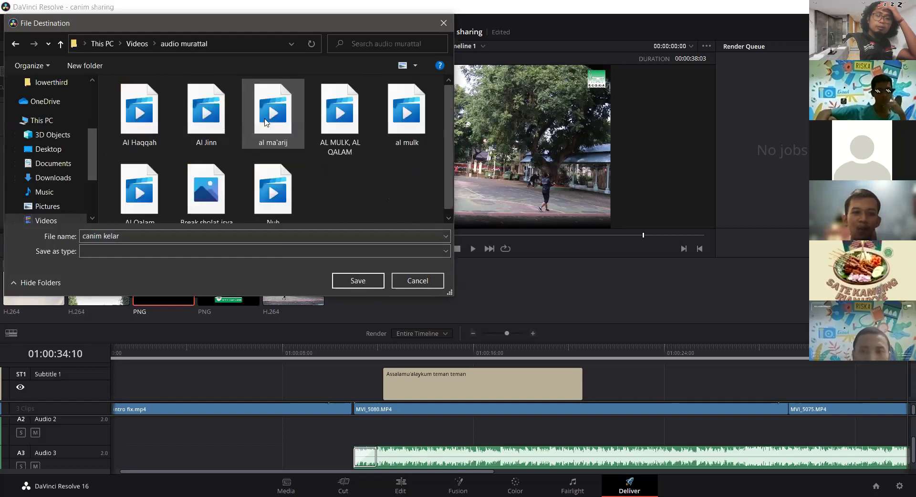
pyautogui.click(358, 281)
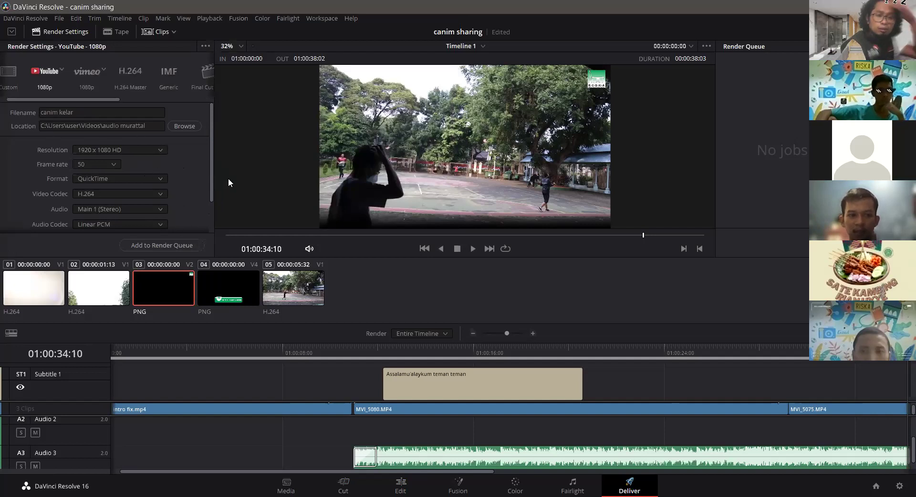
# - Review the remaining YouTube export settings and add the timeline to the render queue
pyautogui.scroll(-2, 162, 193)
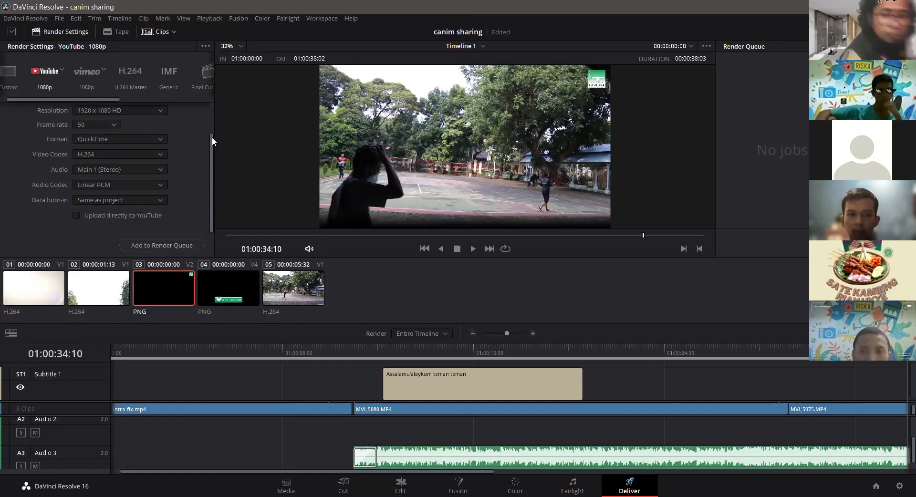
pyautogui.scroll(2, 212, 136)
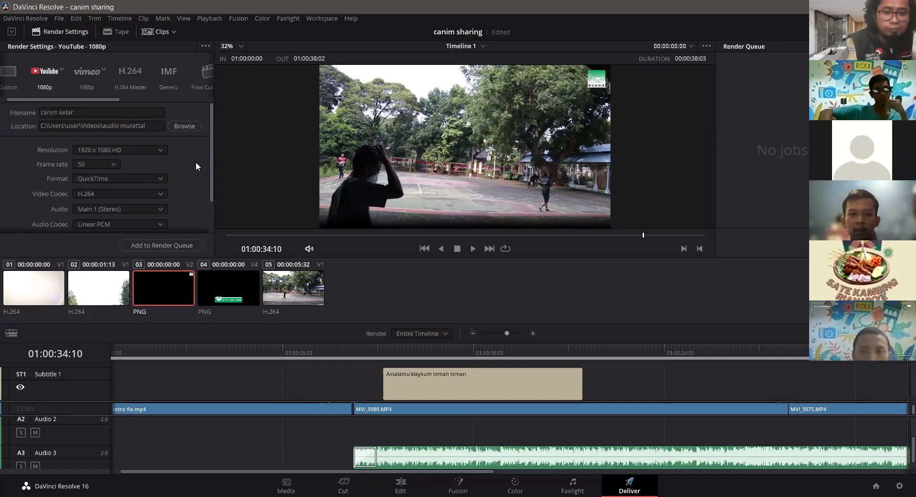
pyautogui.moveTo(211, 166); pyautogui.dragTo(211, 224)
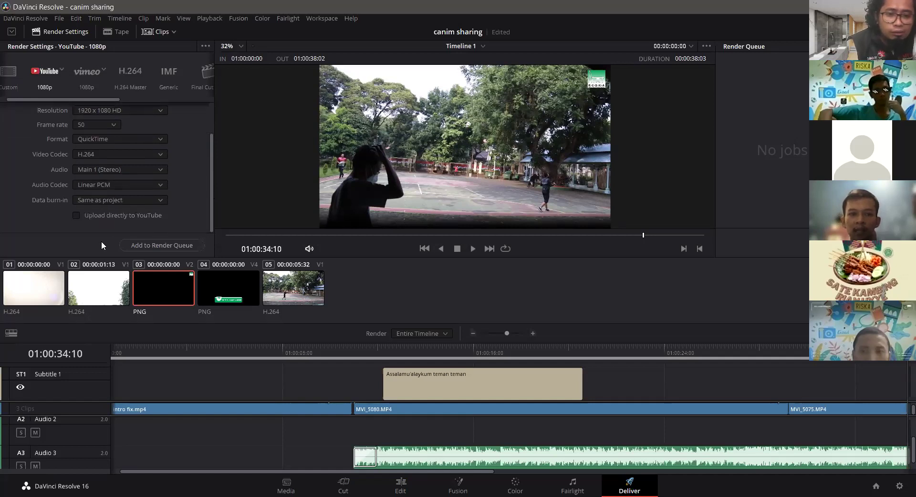
pyautogui.click(138, 247)
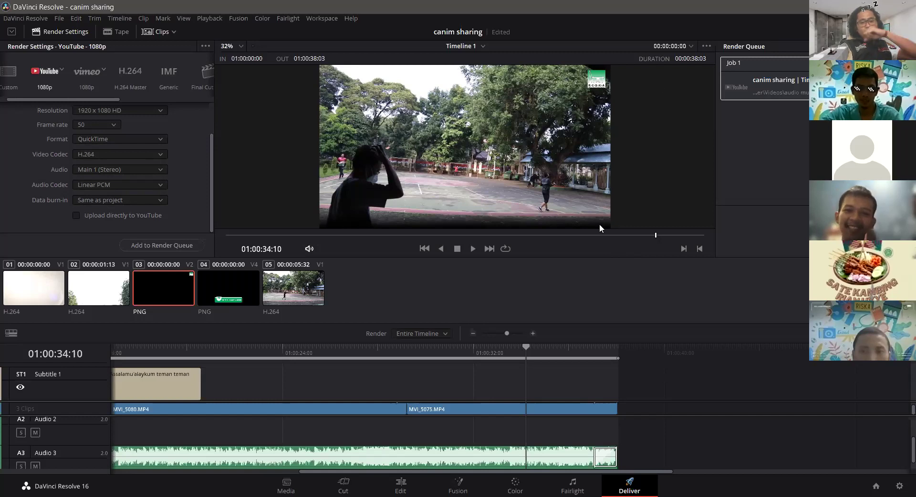
# - Switch to File Explorer, find "canim kelar" in the "audio murattal" folder under Videos, and play it
pyautogui.click(437, 52)
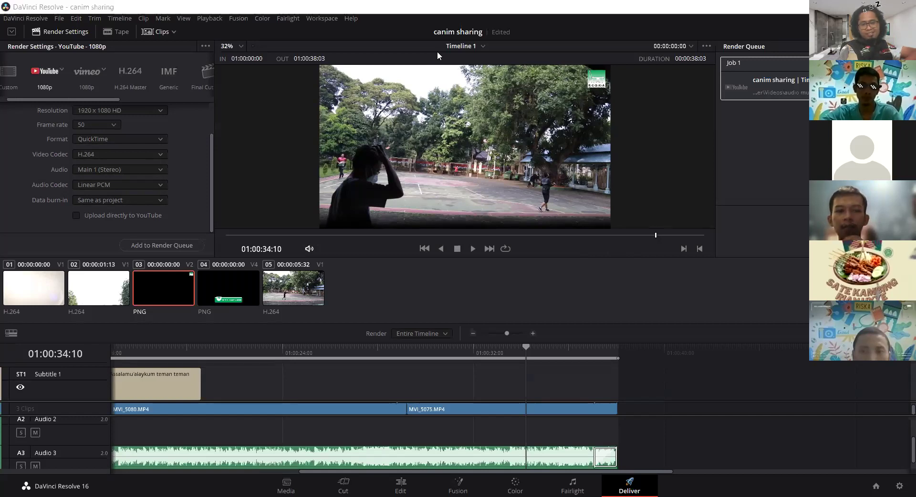
pyautogui.press('super+e')
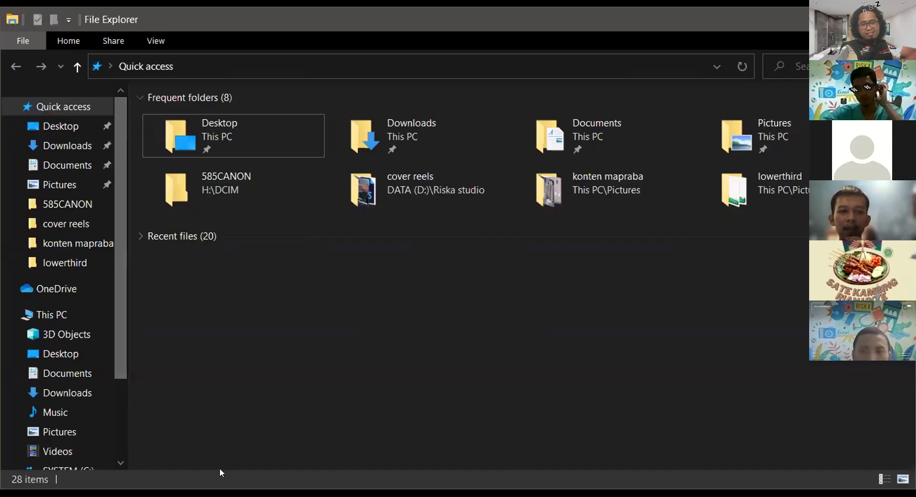
pyautogui.click(74, 450)
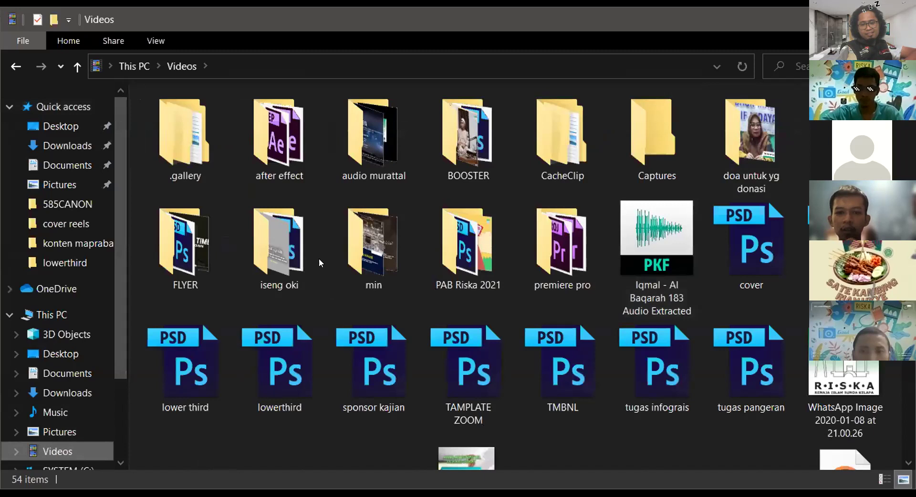
pyautogui.doubleClick(380, 145)
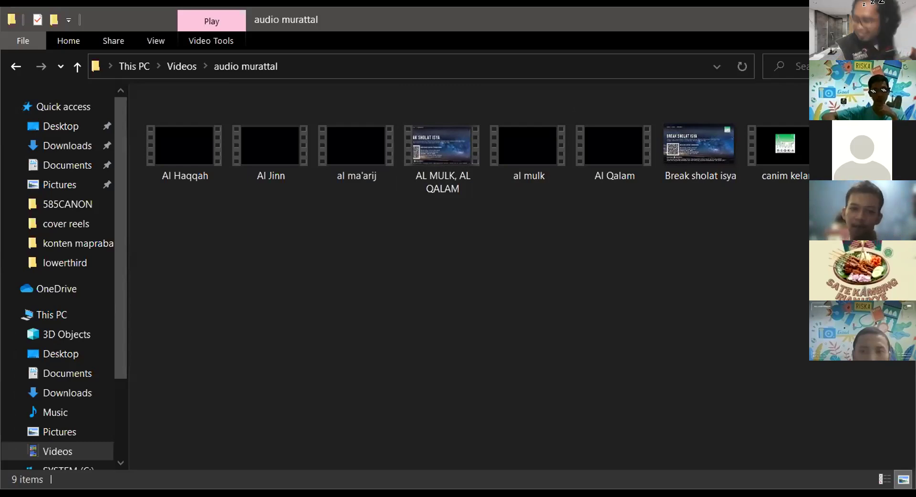
pyautogui.click(771, 161)
pyautogui.doubleClick(770, 158)
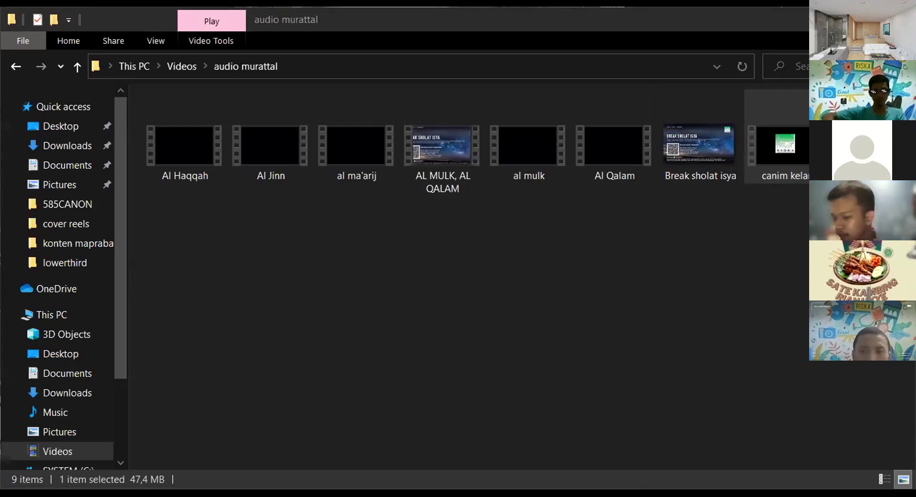
pyautogui.press('Return')
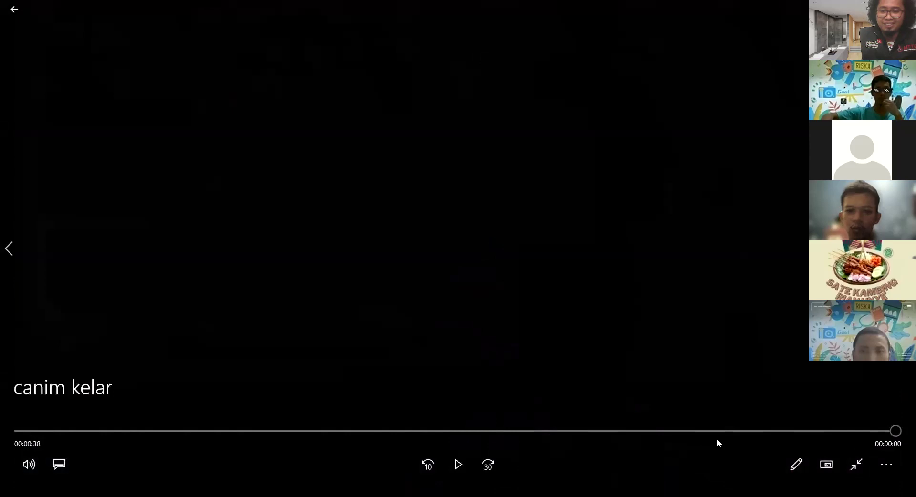
# - Switch back to DaVinci Resolve, return to the Edit page at the start of the timeline, and show the Media Pool
pyautogui.hotkey('alt', 'Tab')
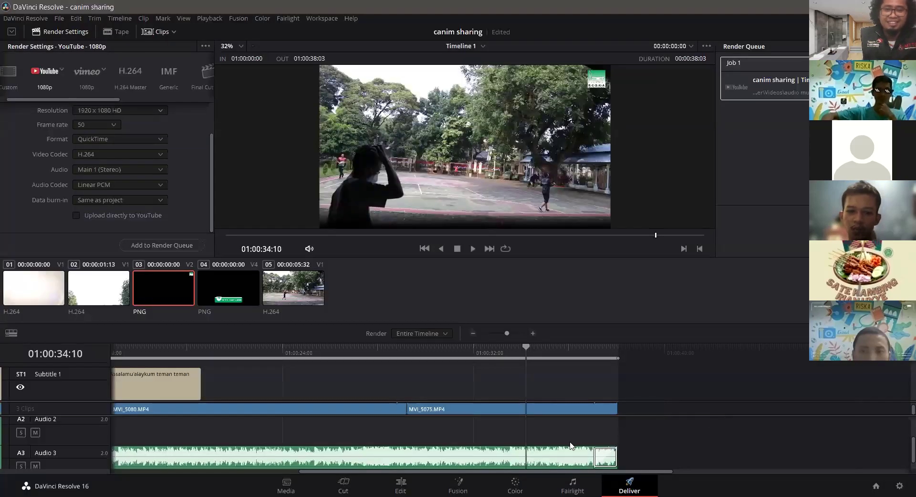
pyautogui.hscroll(-10, 425, 471)
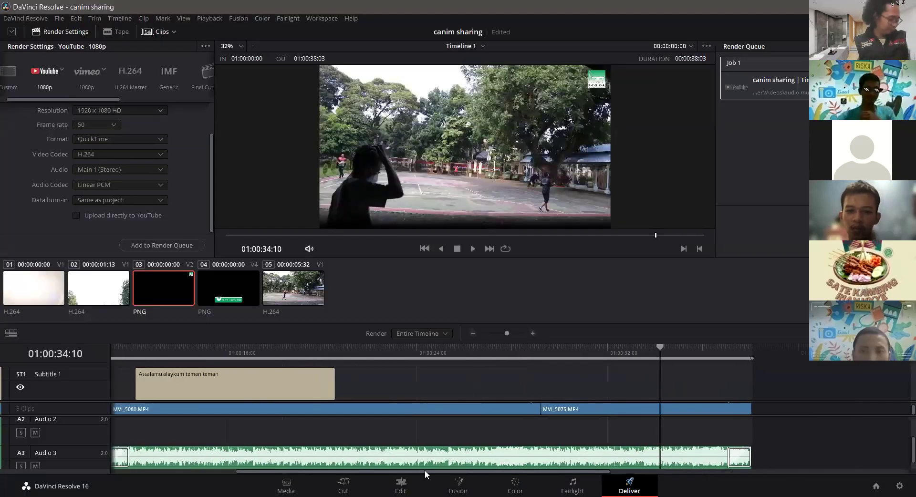
pyautogui.hscroll(-3, 236, 463)
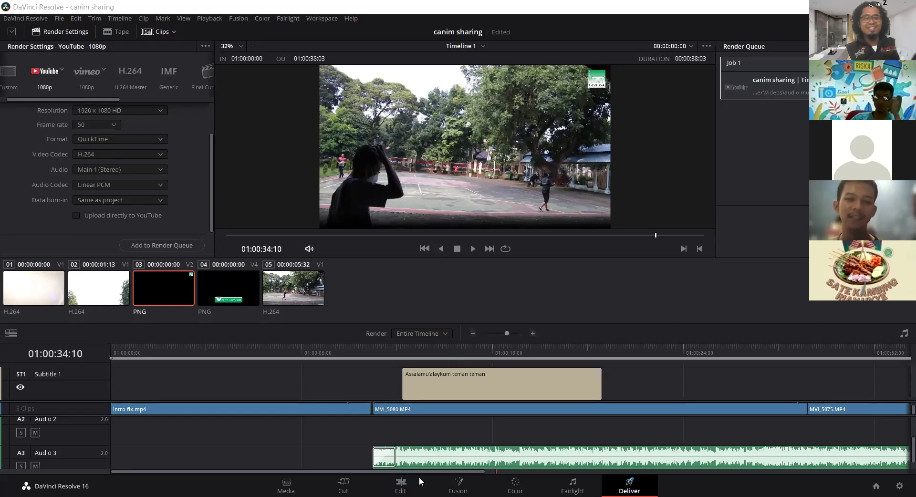
pyautogui.click(401, 486)
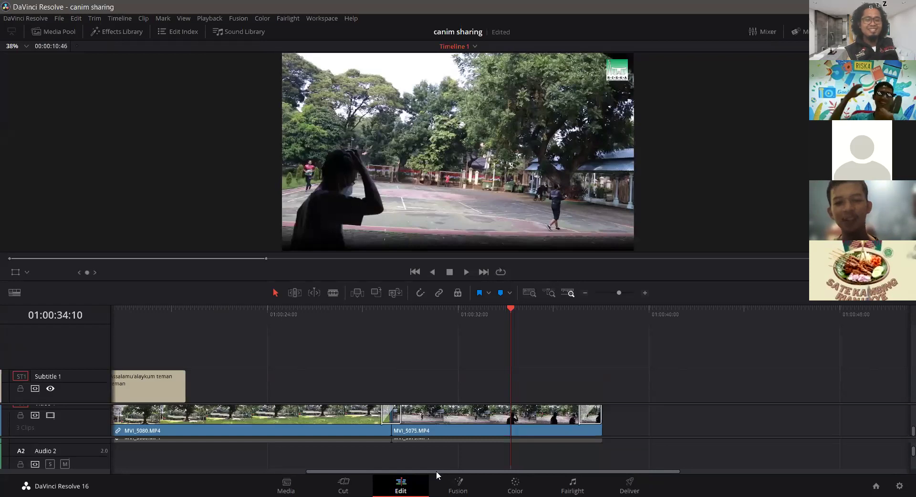
pyautogui.moveTo(400, 472); pyautogui.dragTo(217, 470)
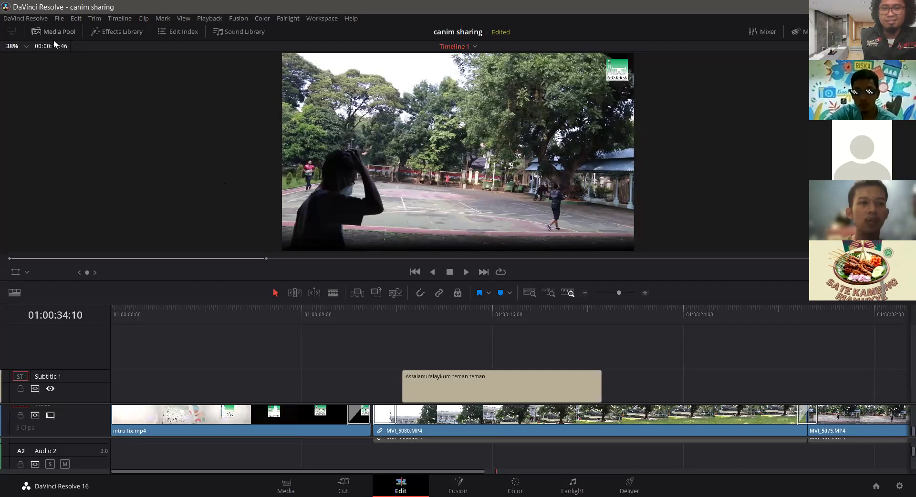
pyautogui.click(67, 31)
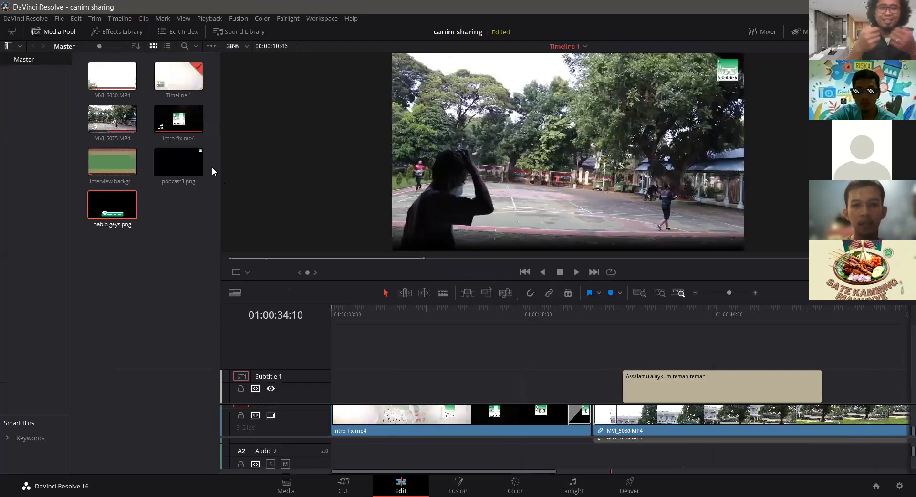